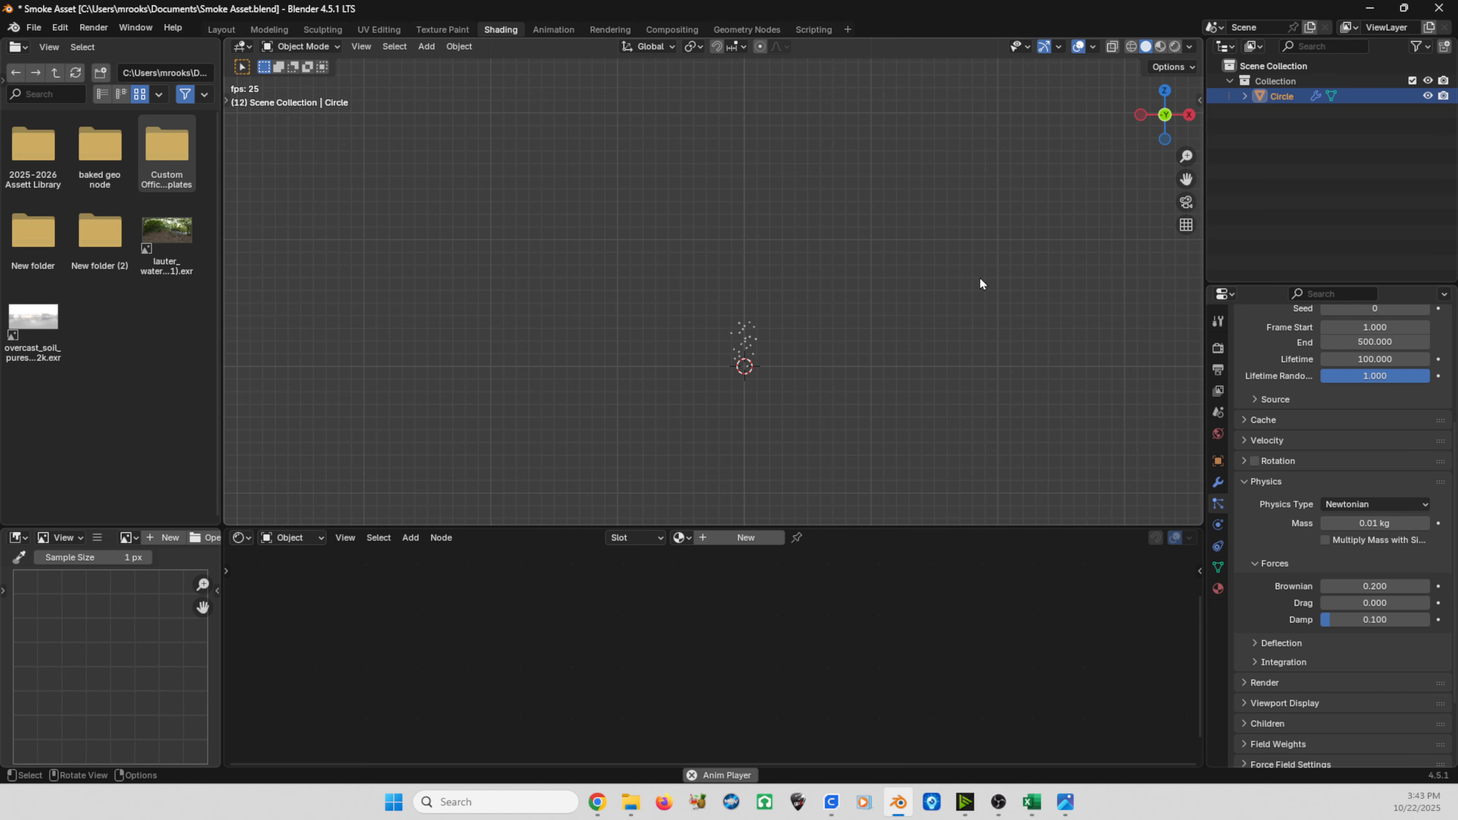
# Expand the Render settings of the circle's particle system and collapse its Physics settings.
pyautogui.scroll(3, 763, 309)
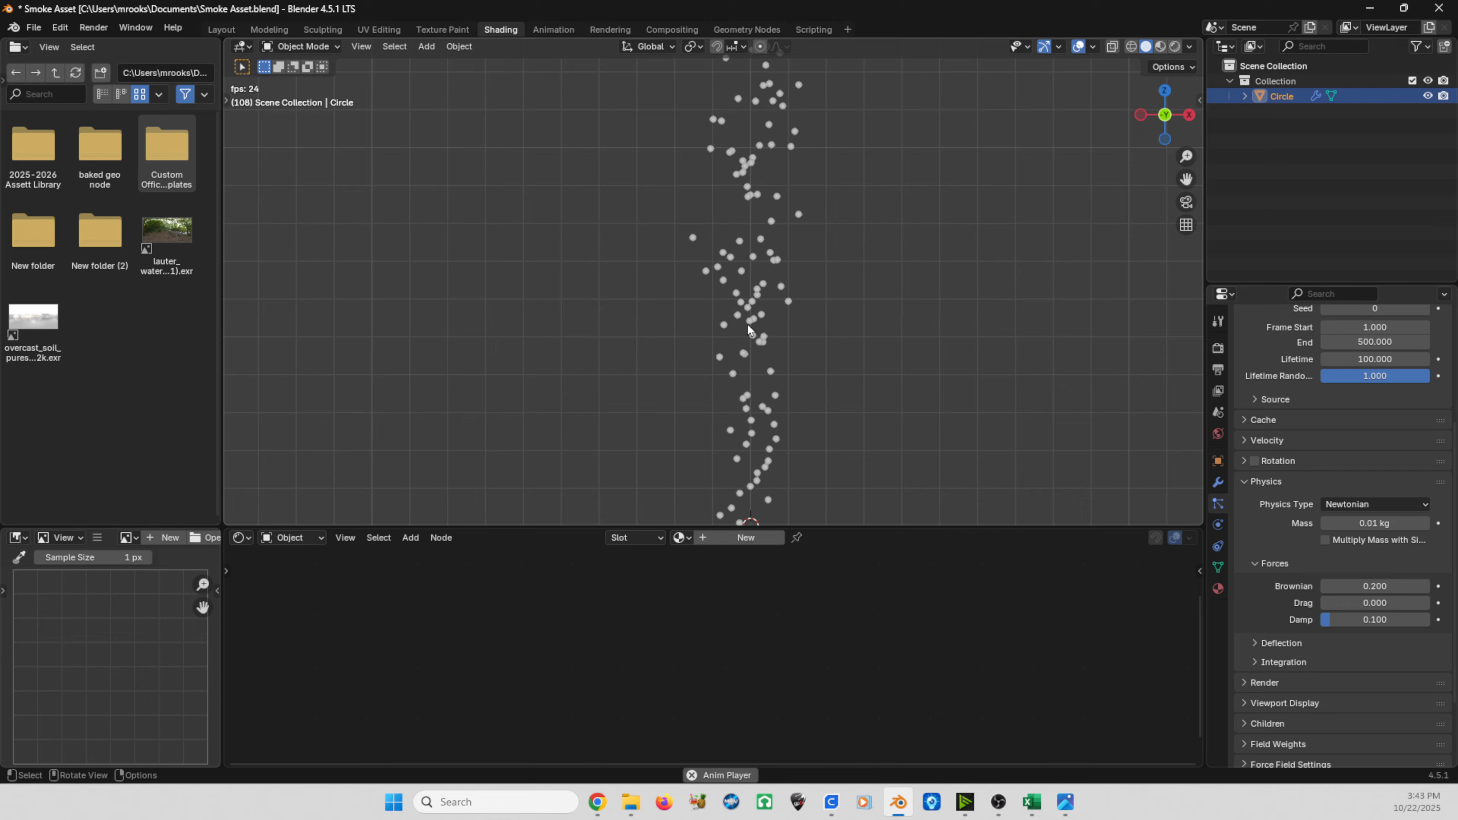
pyautogui.moveTo(766, 408); pyautogui.dragTo(756, 418, button='middle')
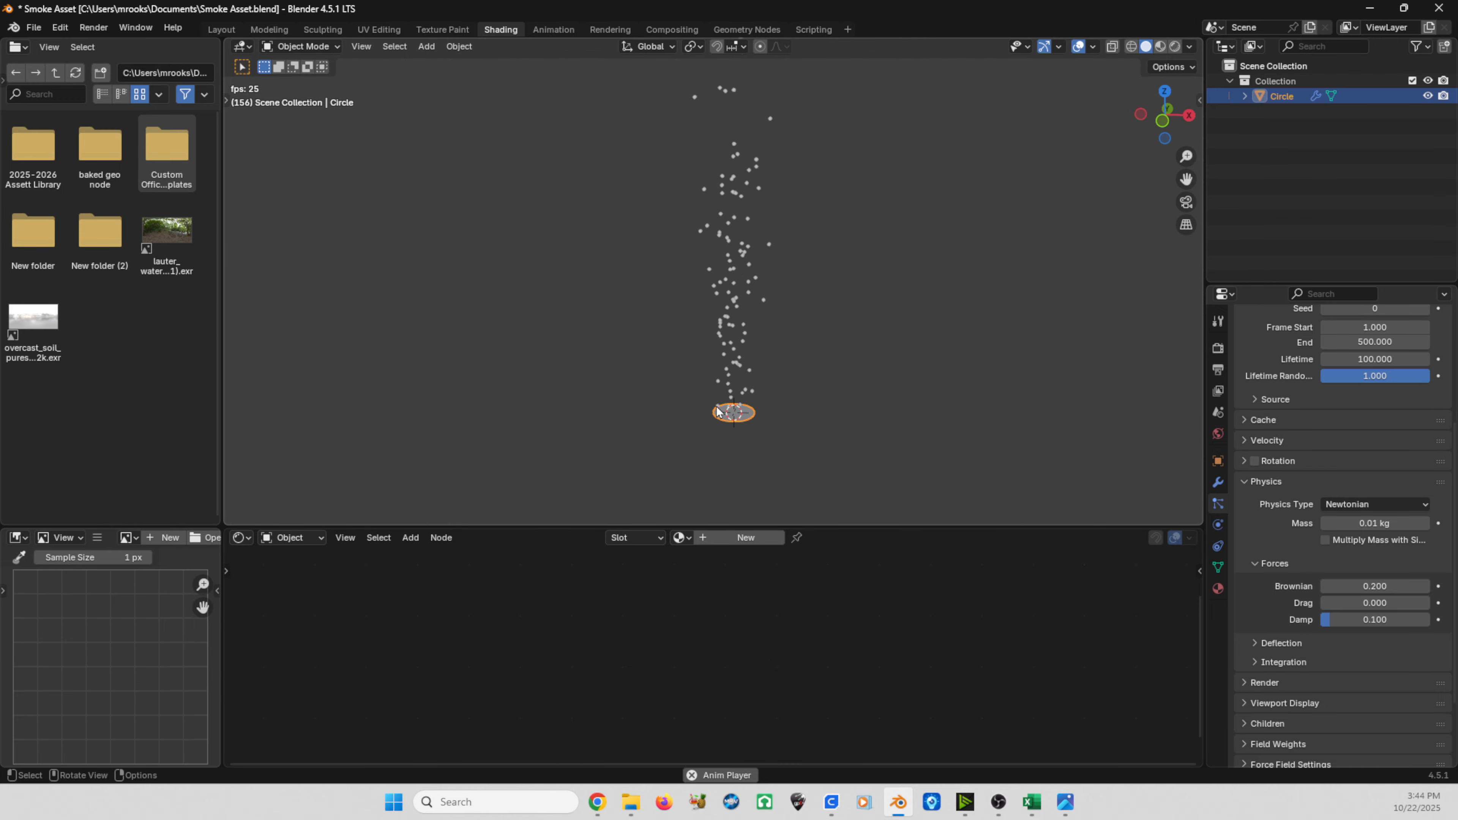
pyautogui.press('KP_1')
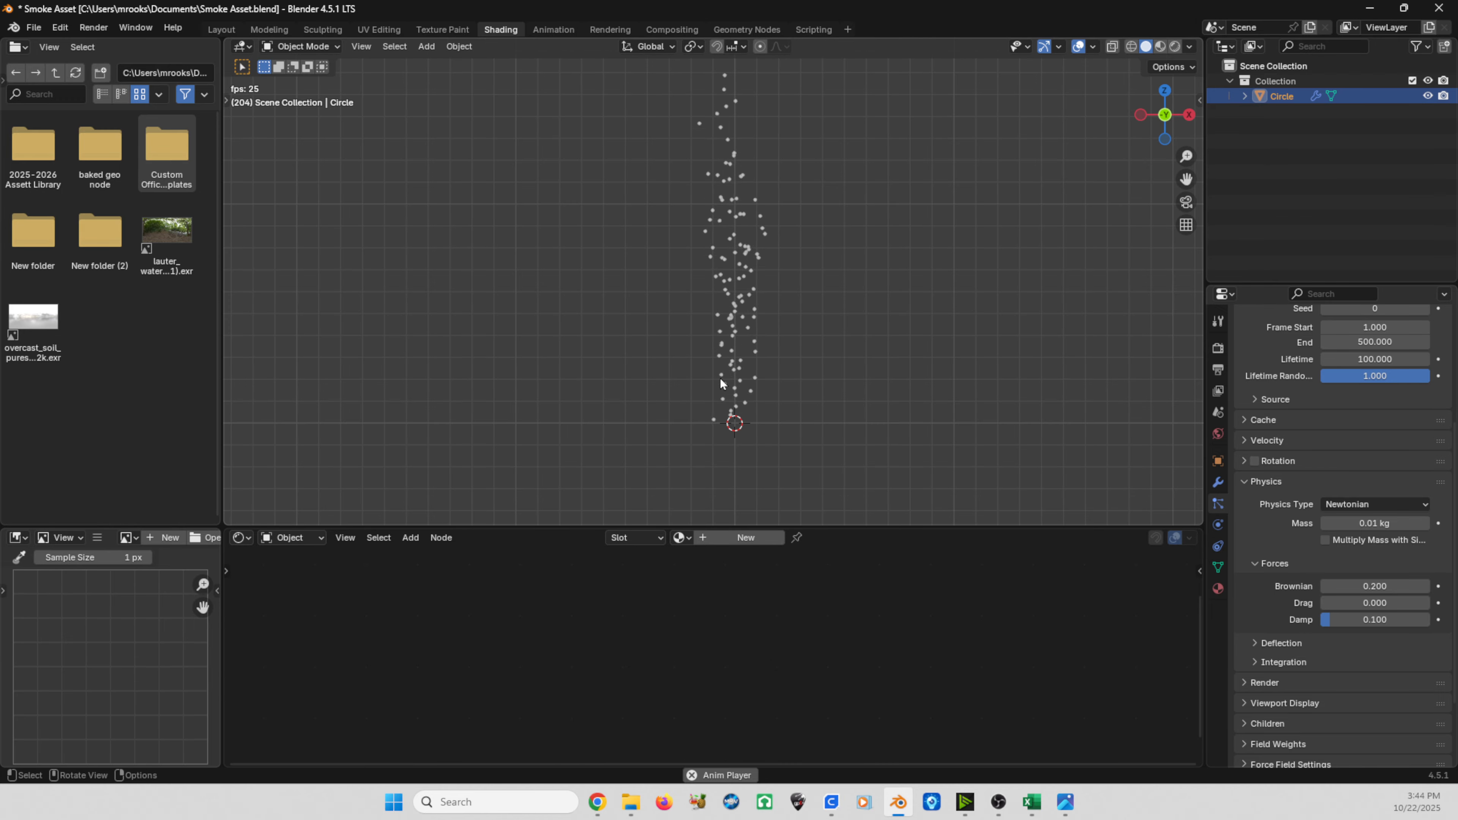
pyautogui.scroll(4, 812, 298)
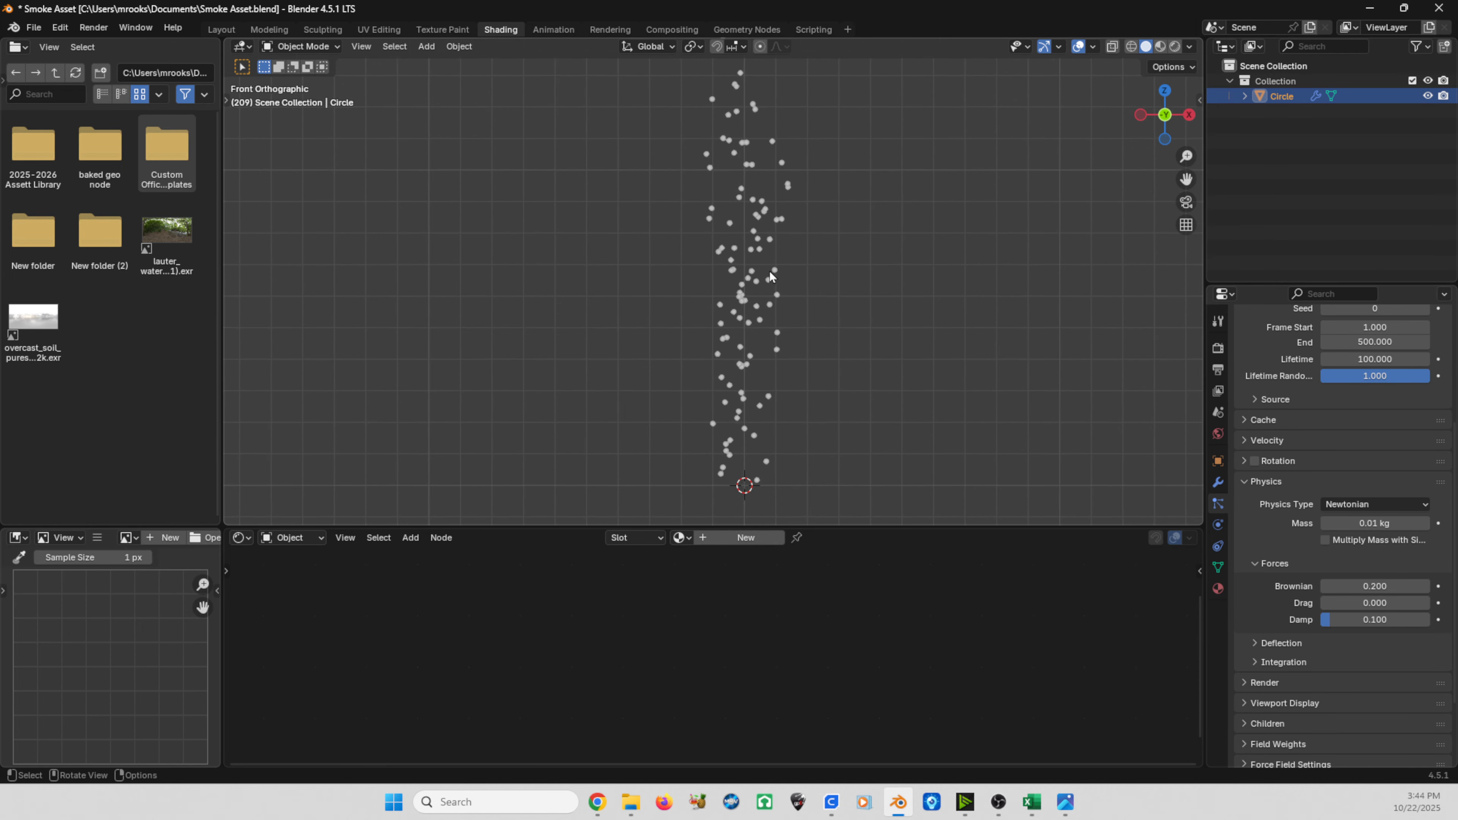
pyautogui.scroll(-4, 766, 276)
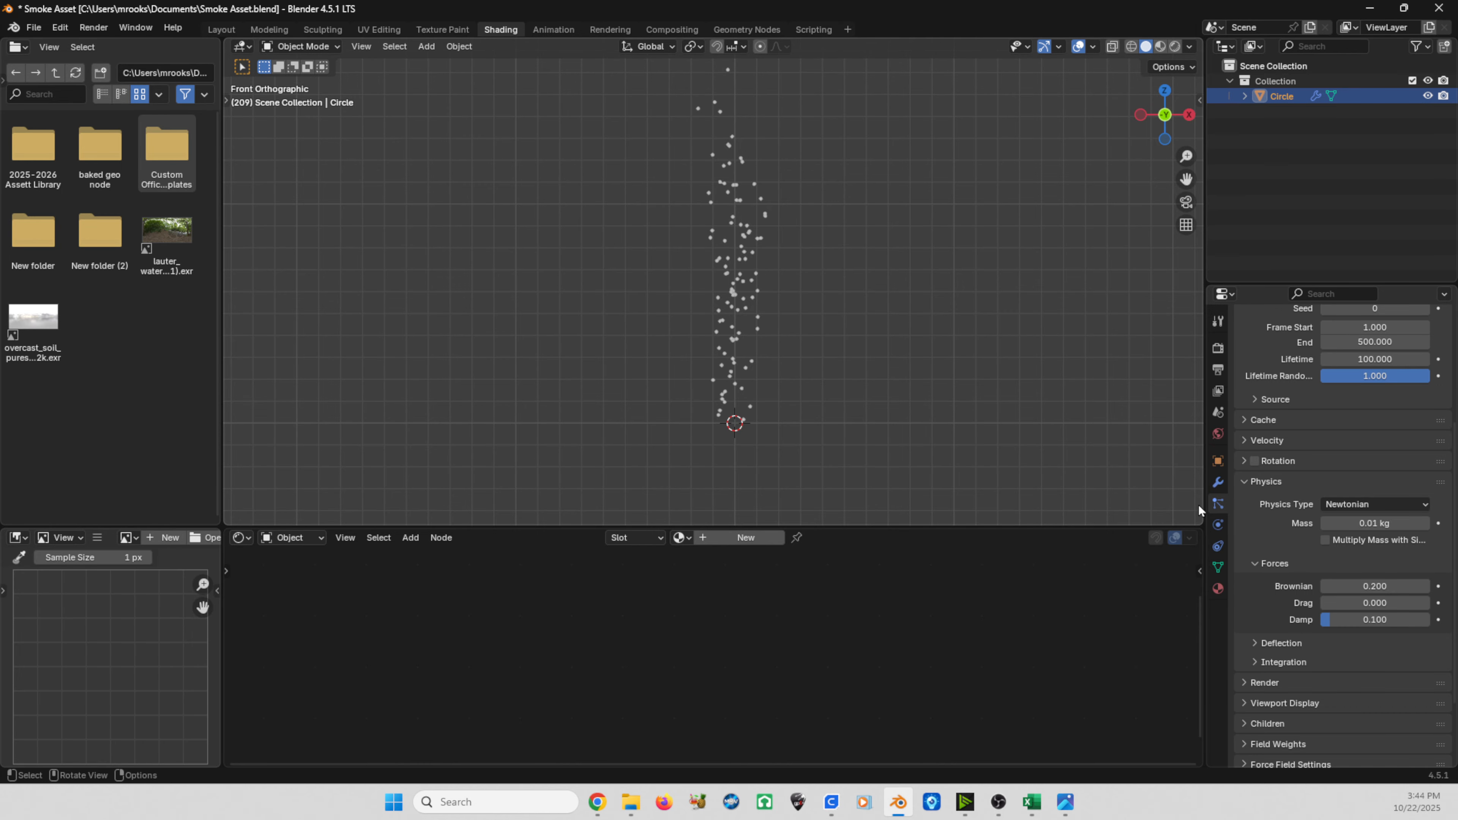
pyautogui.scroll(-4, 1282, 518)
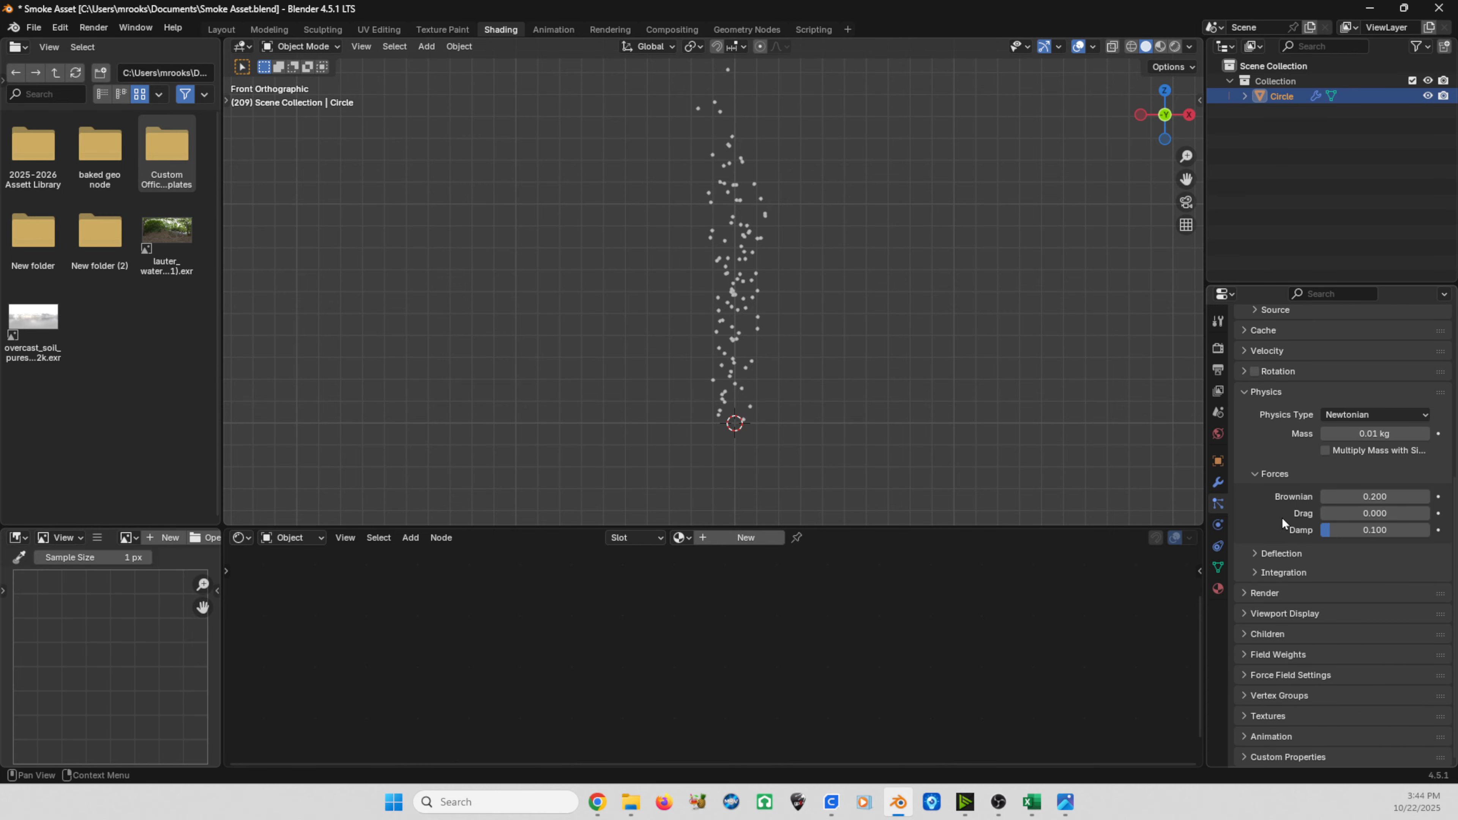
pyautogui.click(1248, 593)
pyautogui.click(1239, 391)
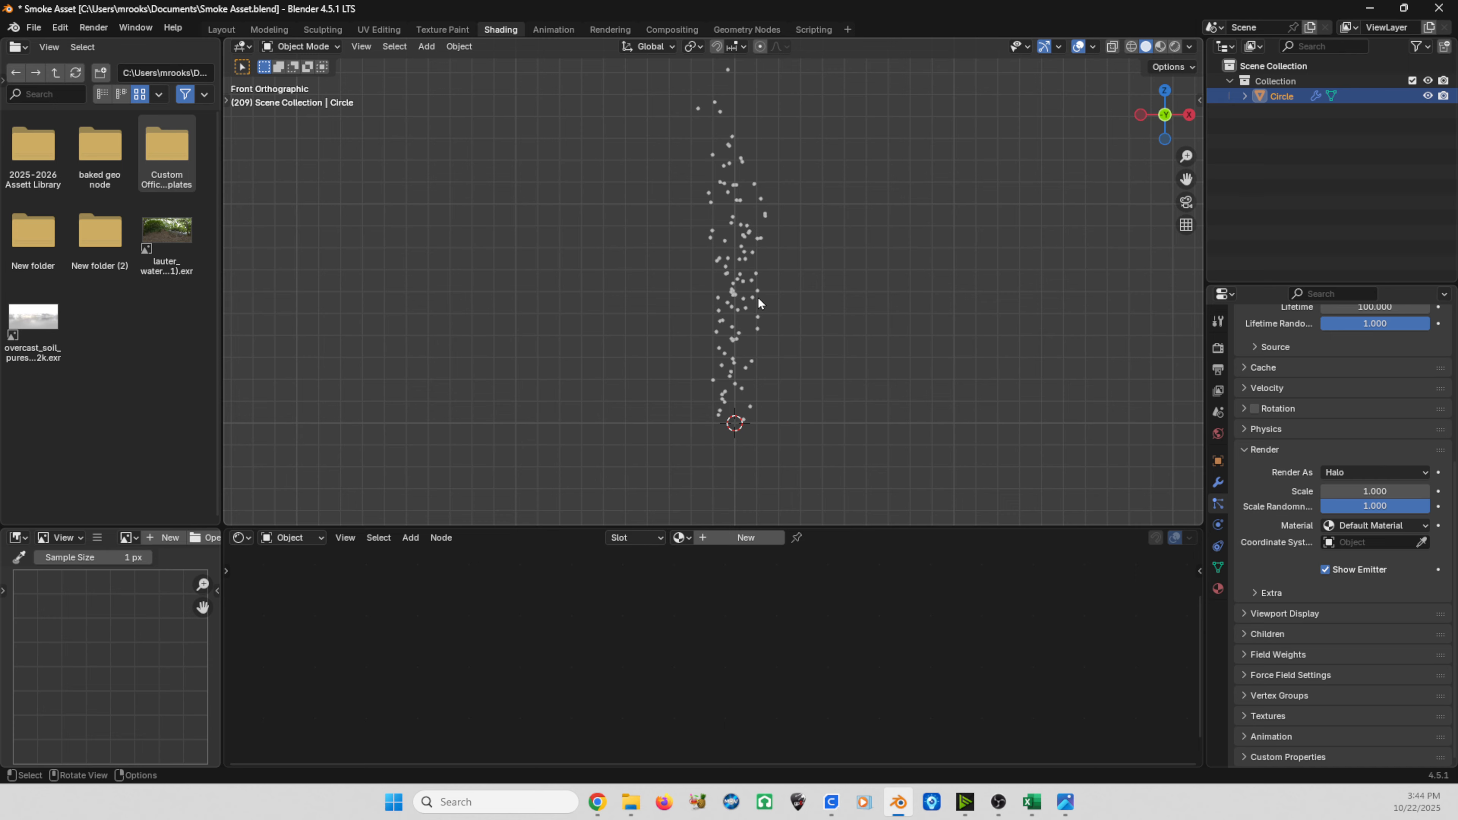
# Add an ico sphere and move it straight down along the Z axis, well below the circle emitter.
pyautogui.scroll(-2, 755, 362)
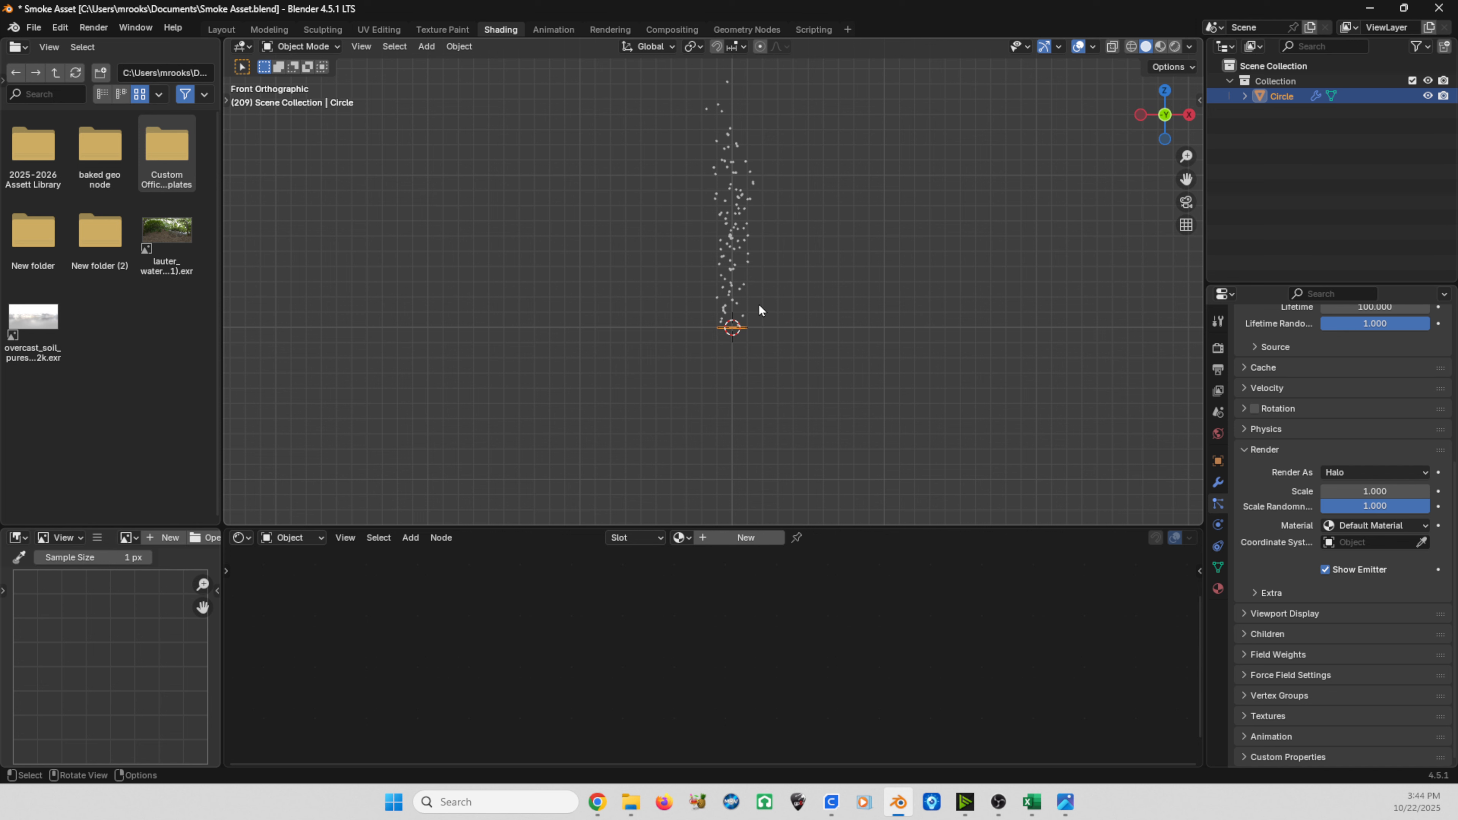
pyautogui.hotkey('shift', 'a')
pyautogui.moveTo(742, 325)
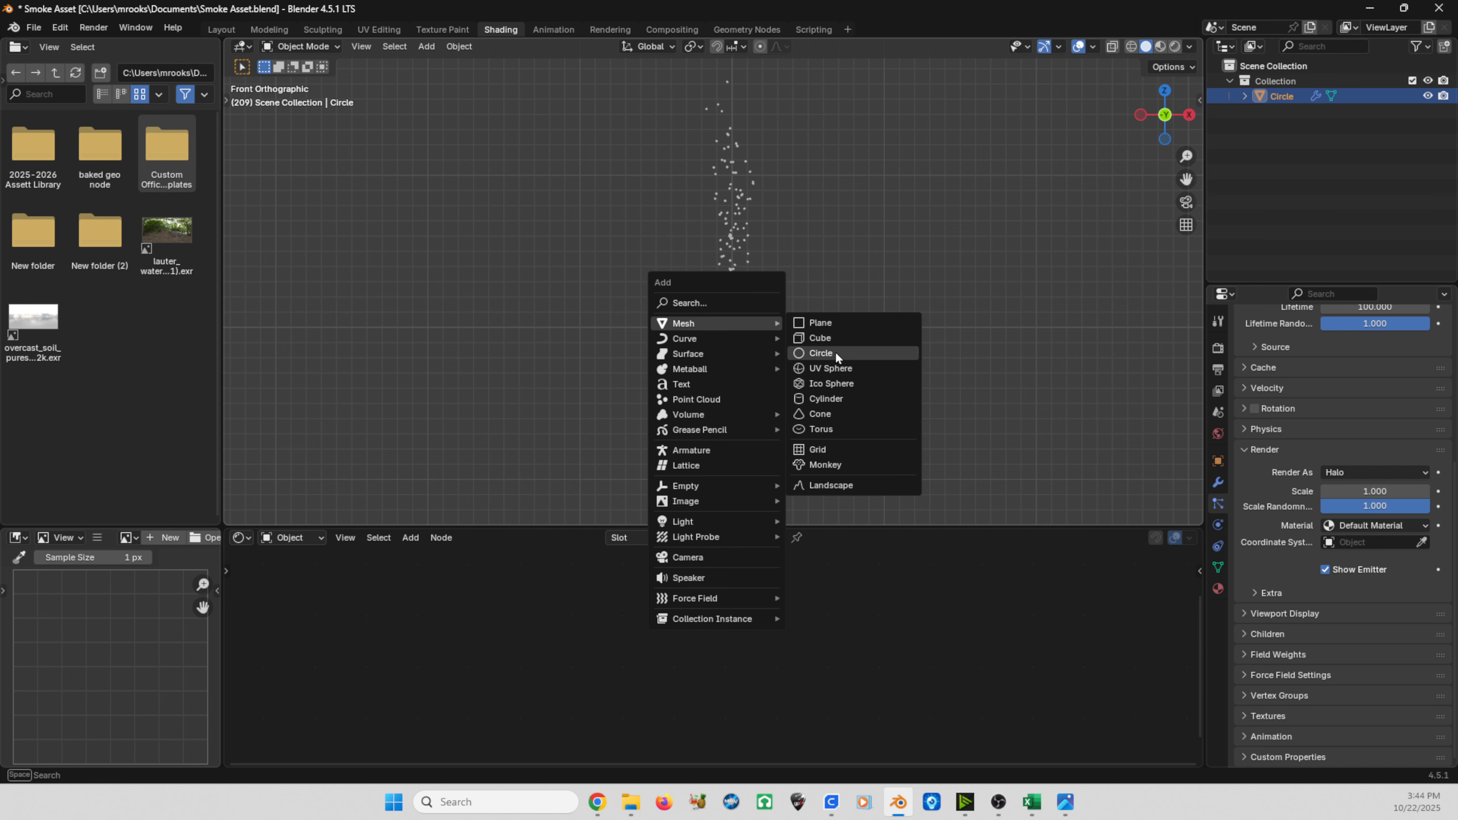
pyautogui.click(831, 384)
pyautogui.press('g')
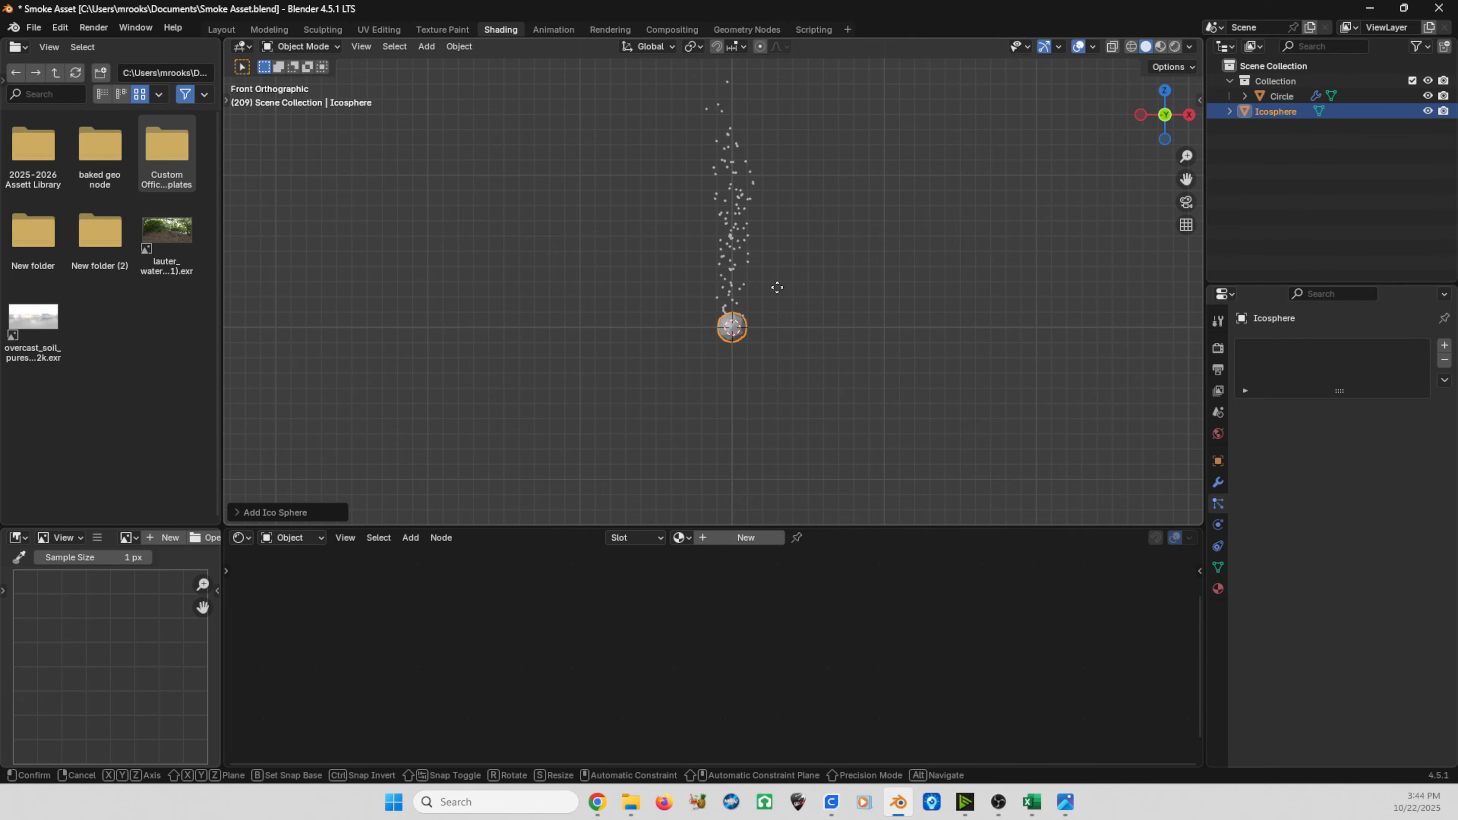
pyautogui.press('z')
pyautogui.click(771, 444)
# Set the circle's particles to render as Object, using the Icosphere as the instance object.
pyautogui.moveTo(550, 311); pyautogui.dragTo(632, 265, button='middle')
pyautogui.press('KP_1')
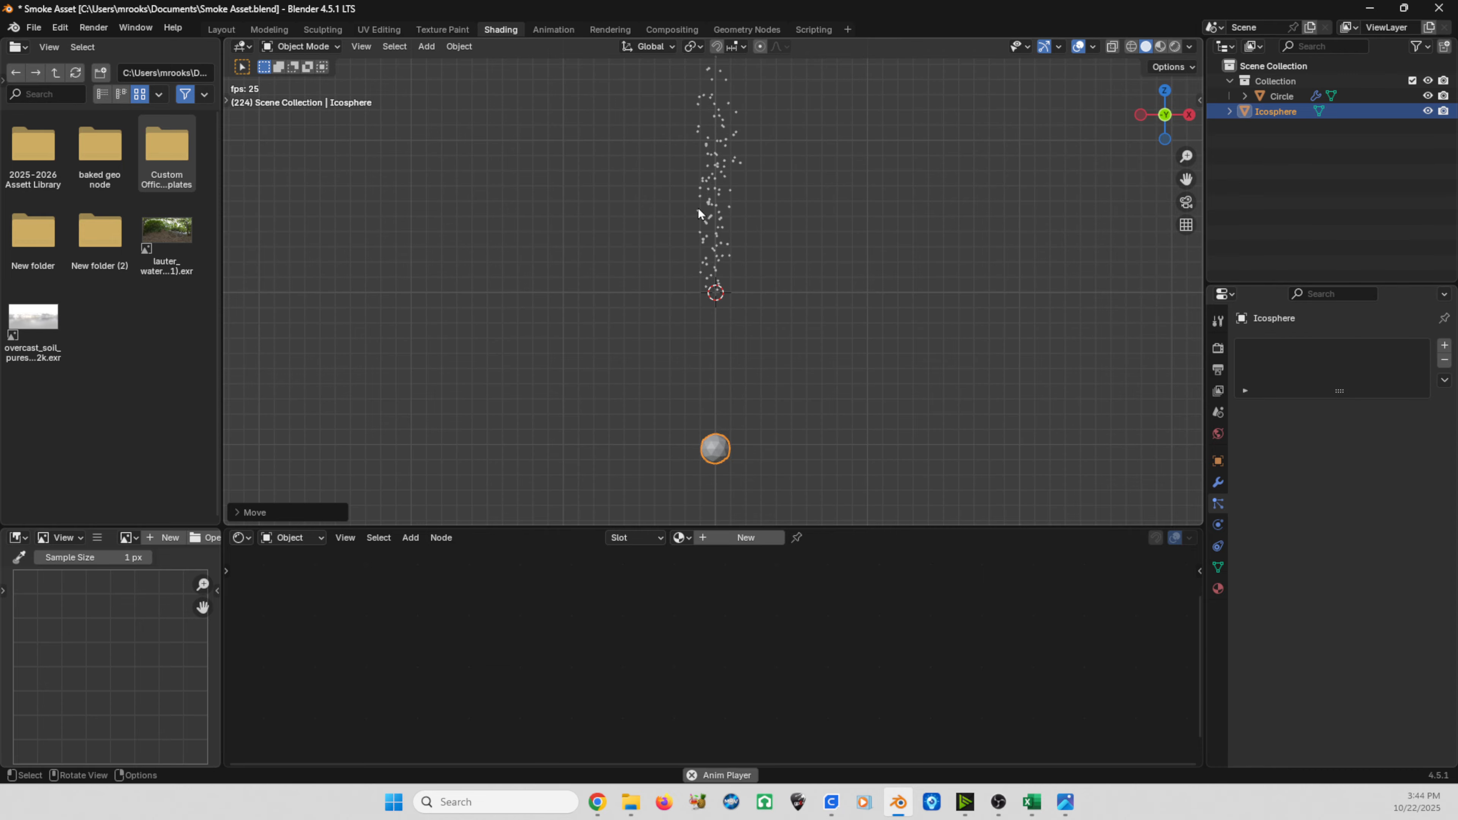
pyautogui.click(715, 228)
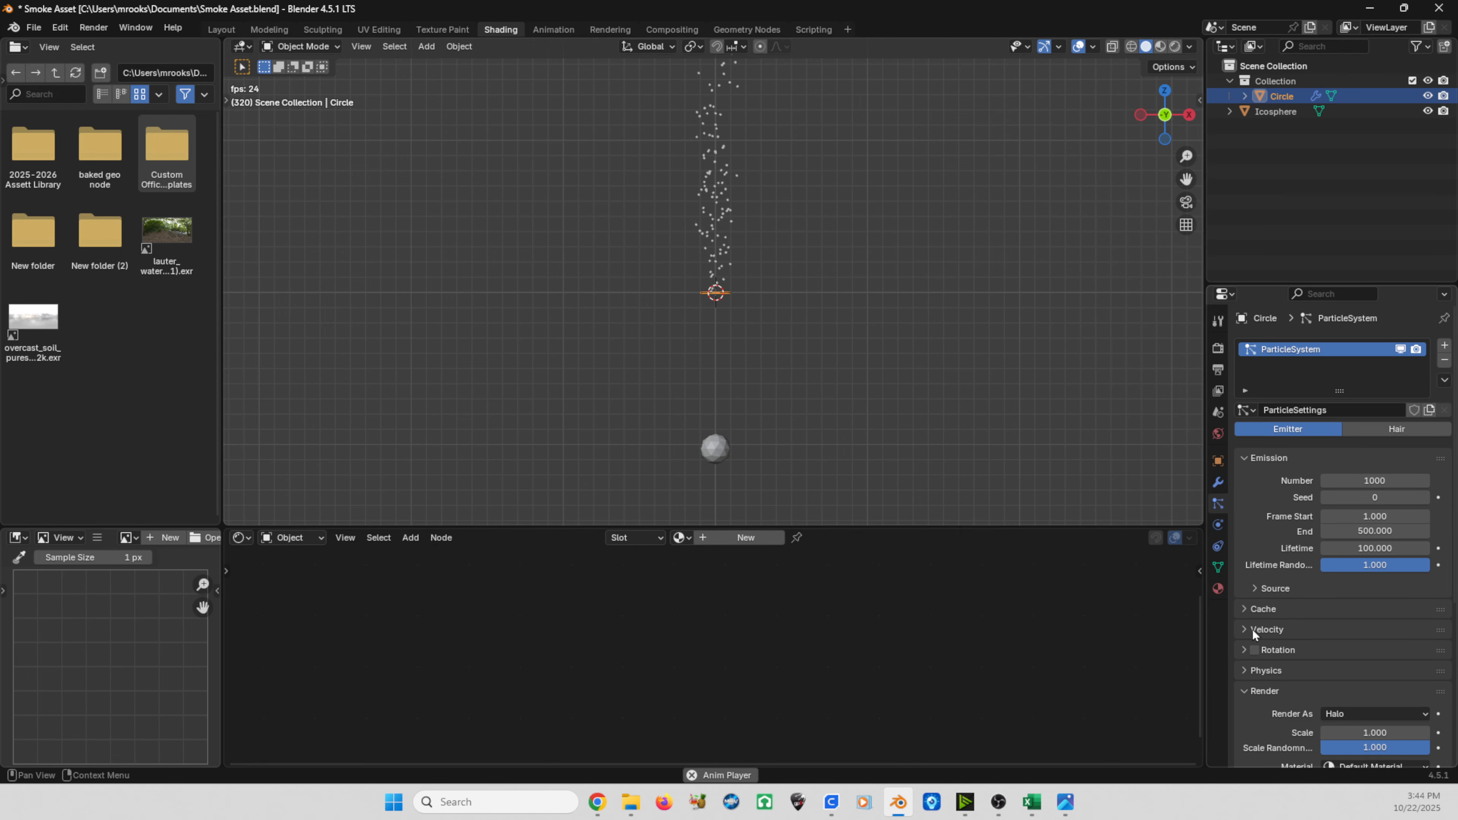
pyautogui.scroll(-5, 1252, 629)
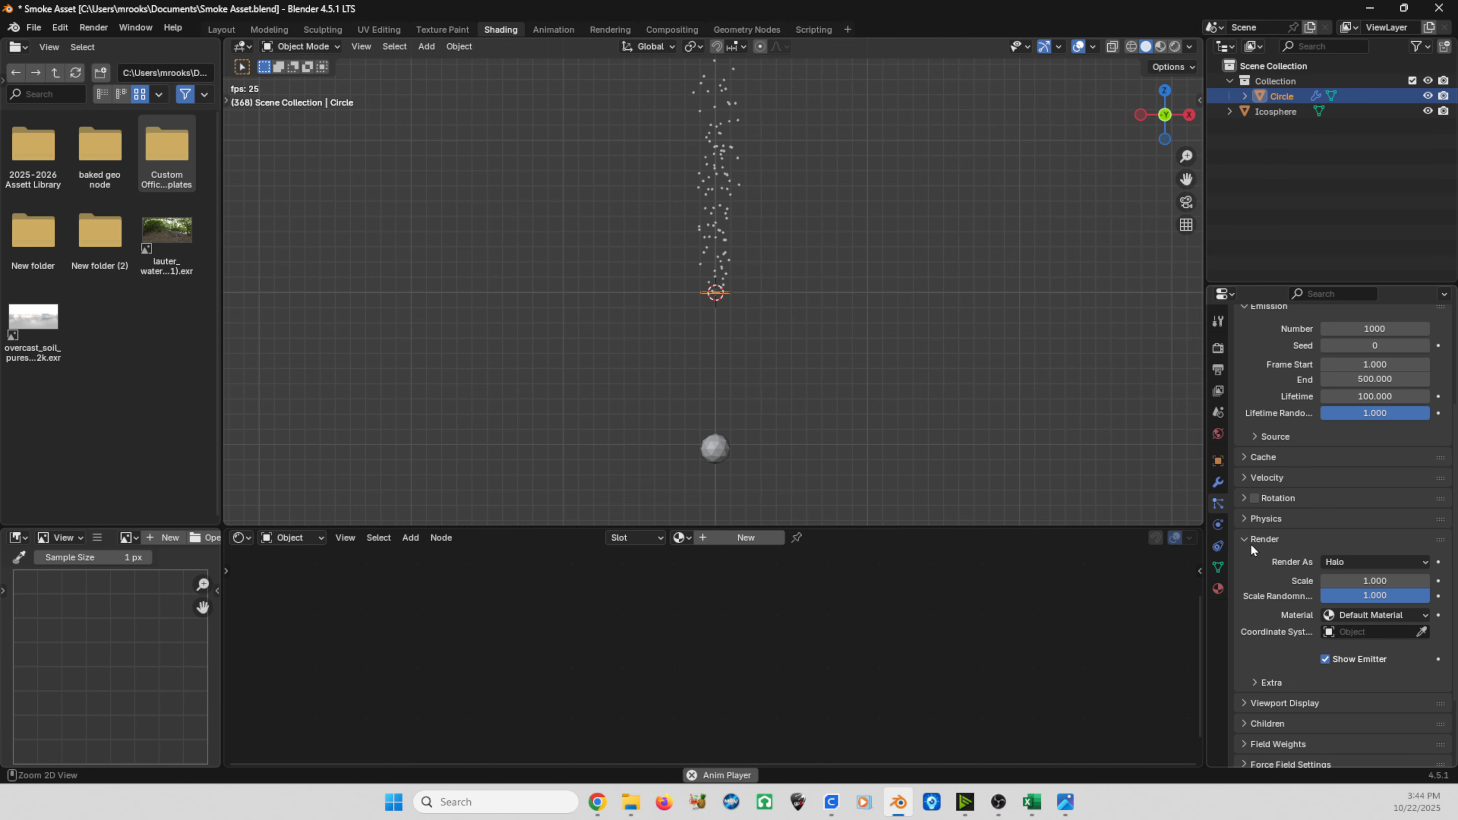
pyautogui.click(1338, 564)
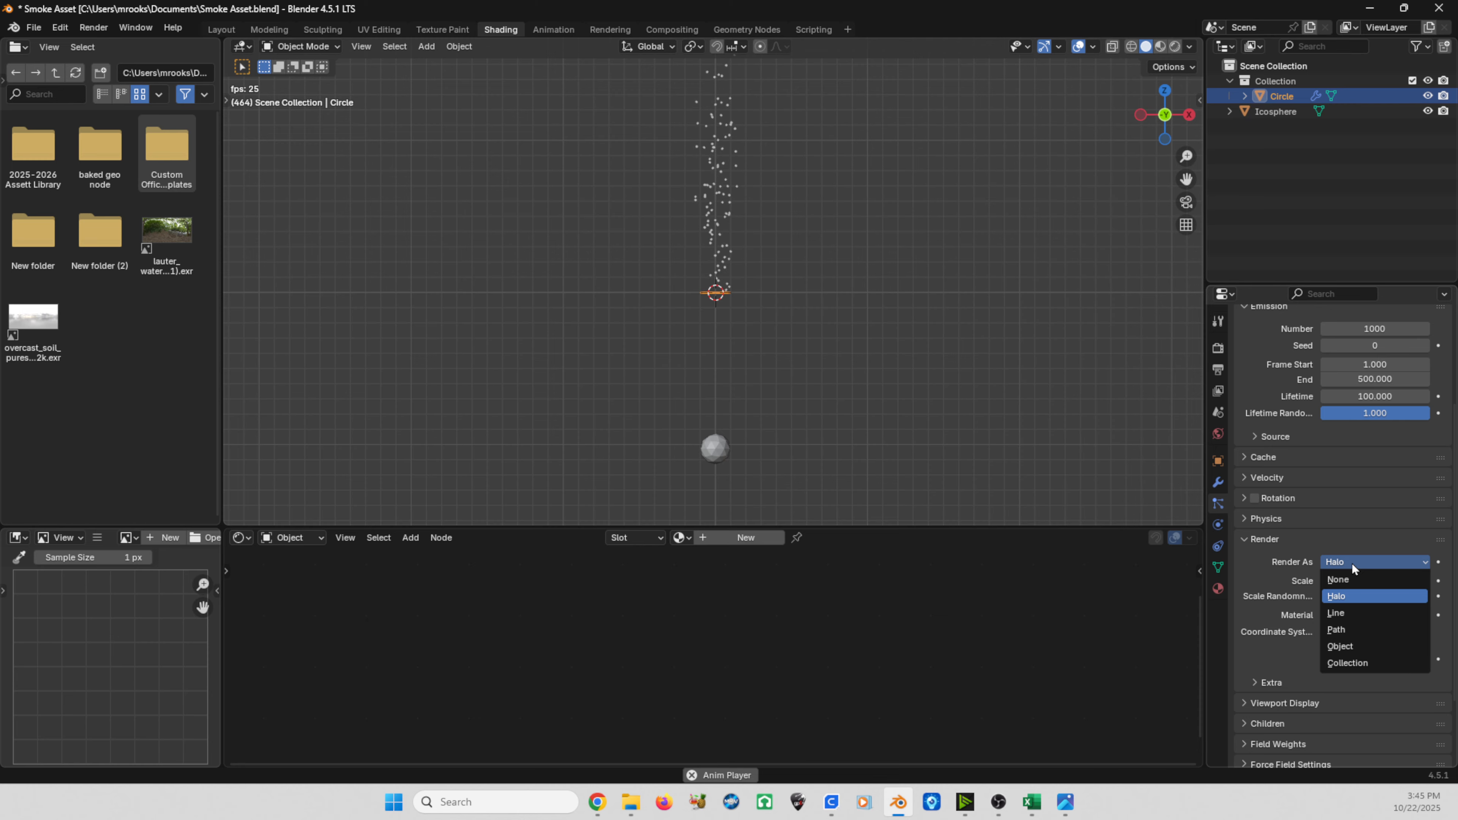
pyautogui.click(1343, 647)
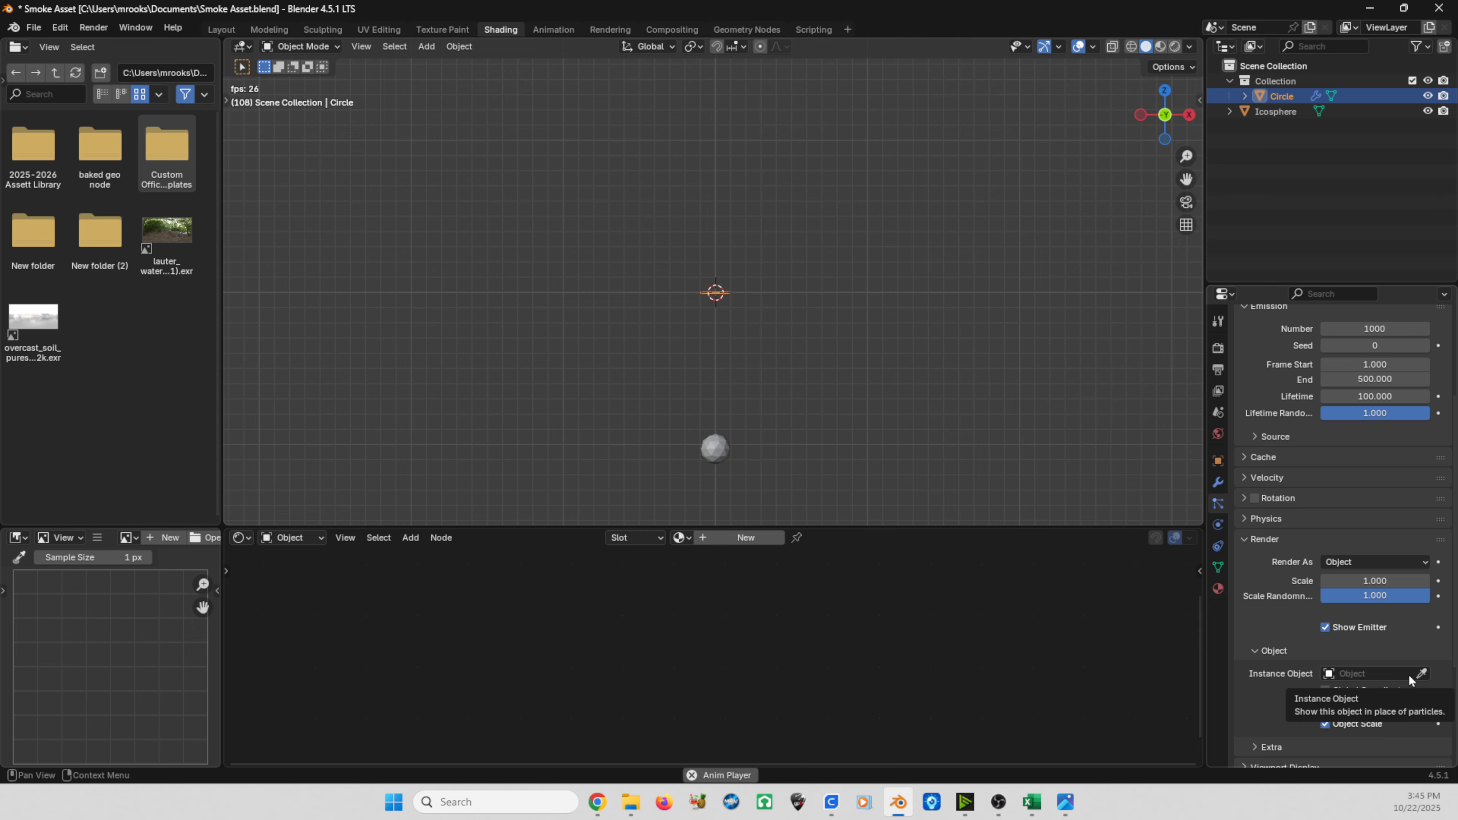
pyautogui.click(1377, 673)
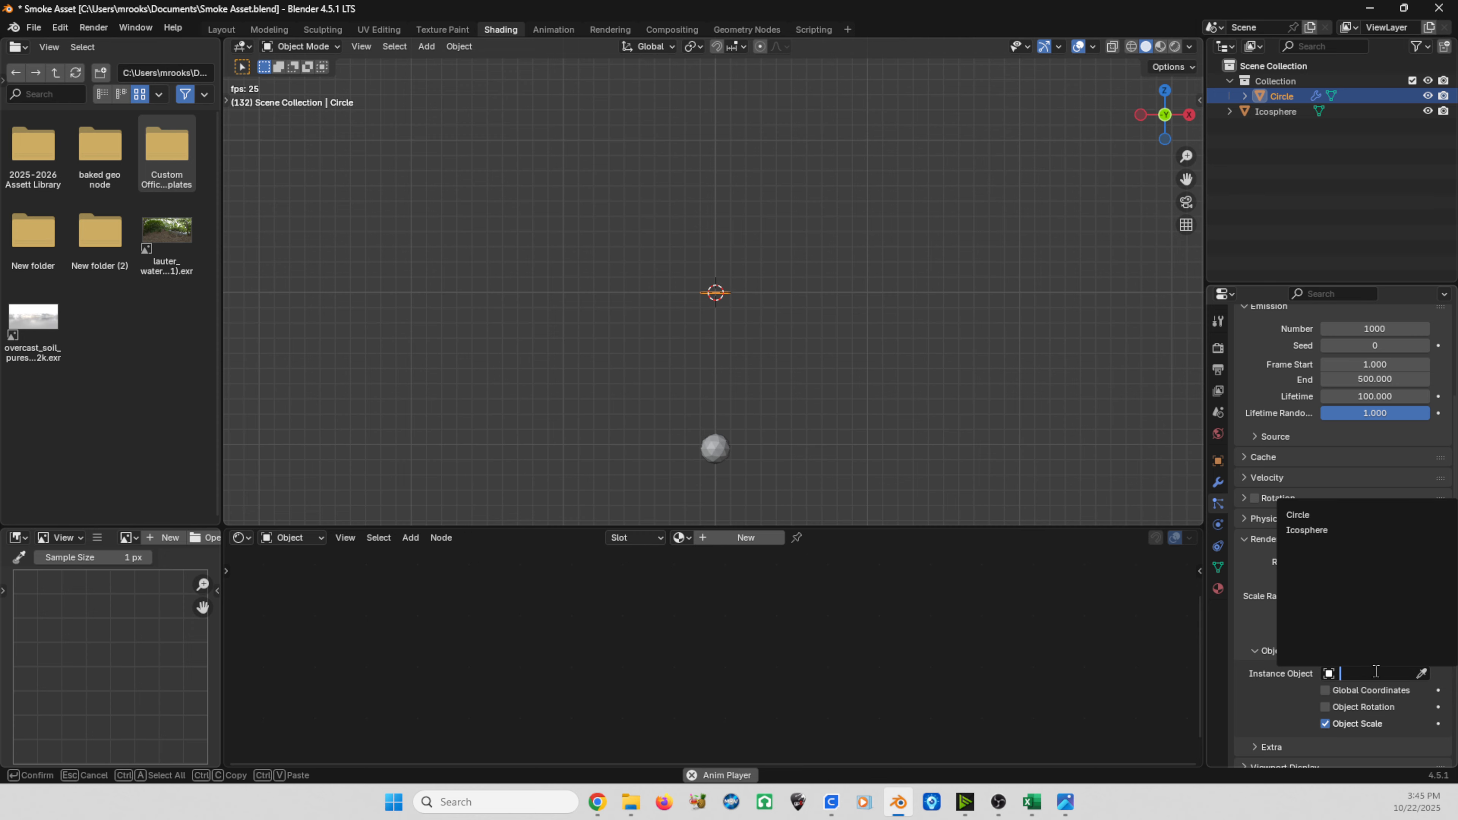
pyautogui.click(1307, 530)
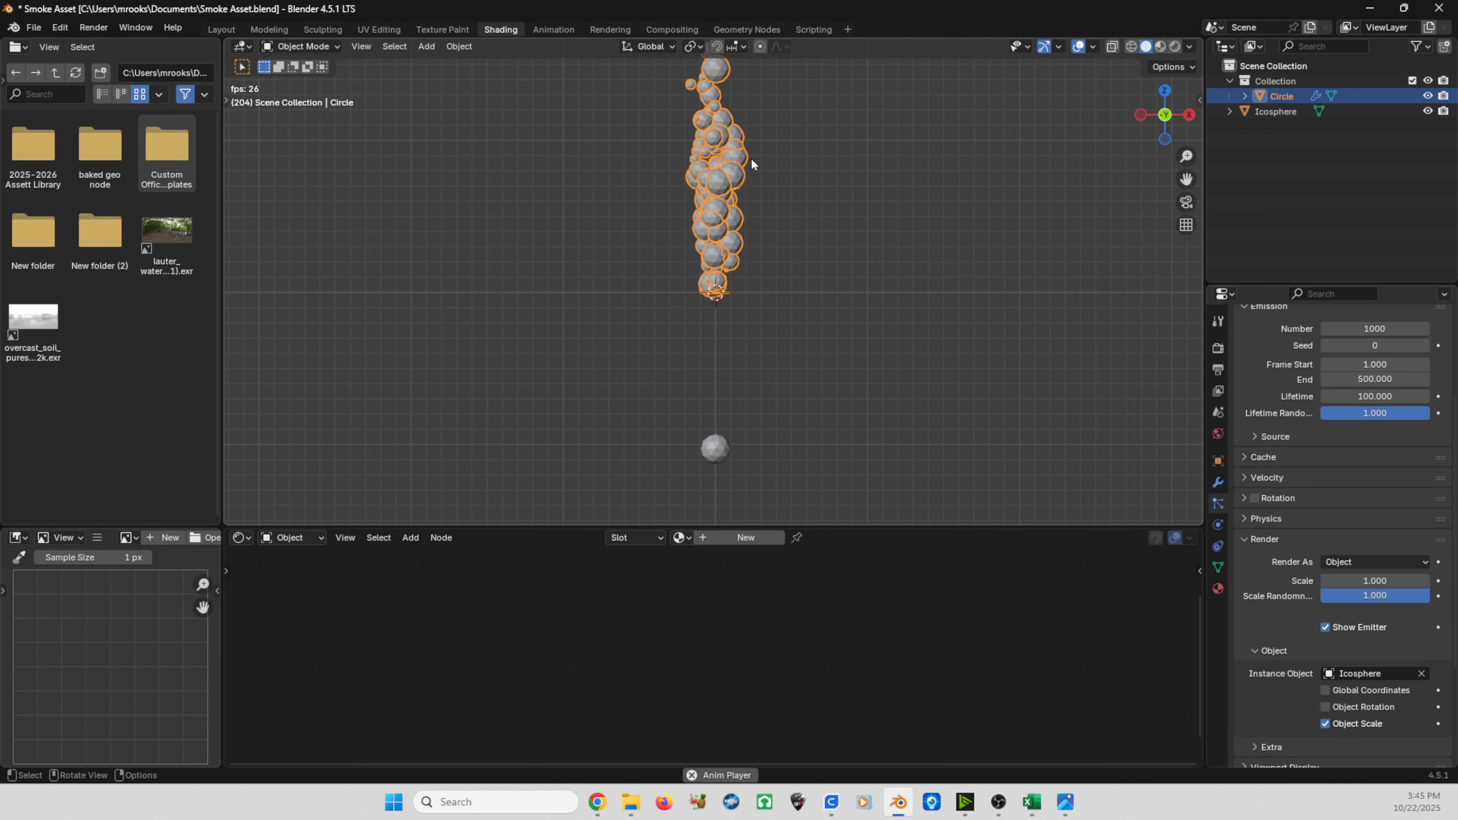
# Try the sphere particles with a scale of 1.0 and a scale randomness of 0 during playback.
pyautogui.click(1359, 581)
pyautogui.write('1.0')
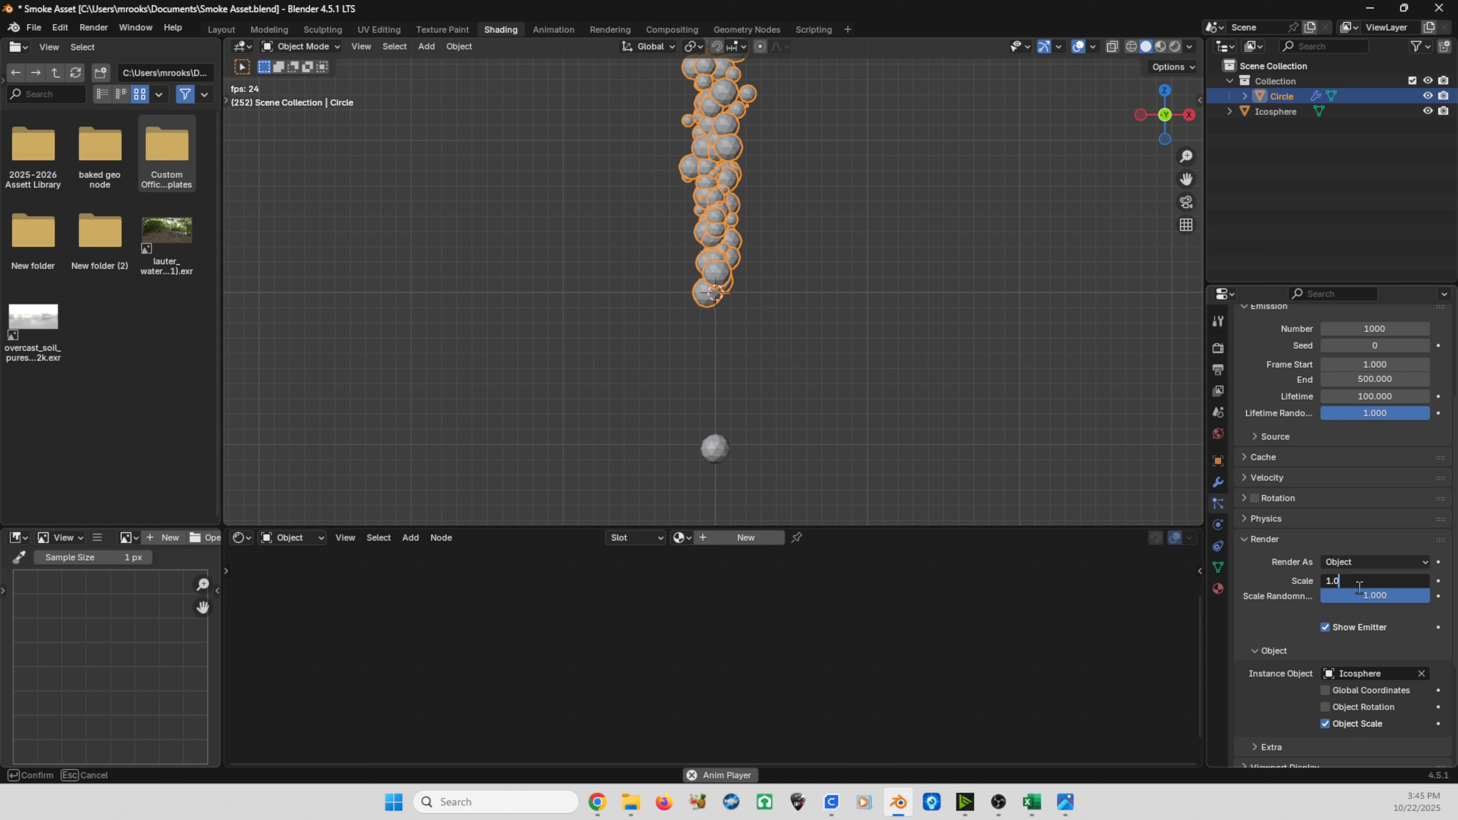
pyautogui.press('Return')
pyautogui.press('BackSpace')
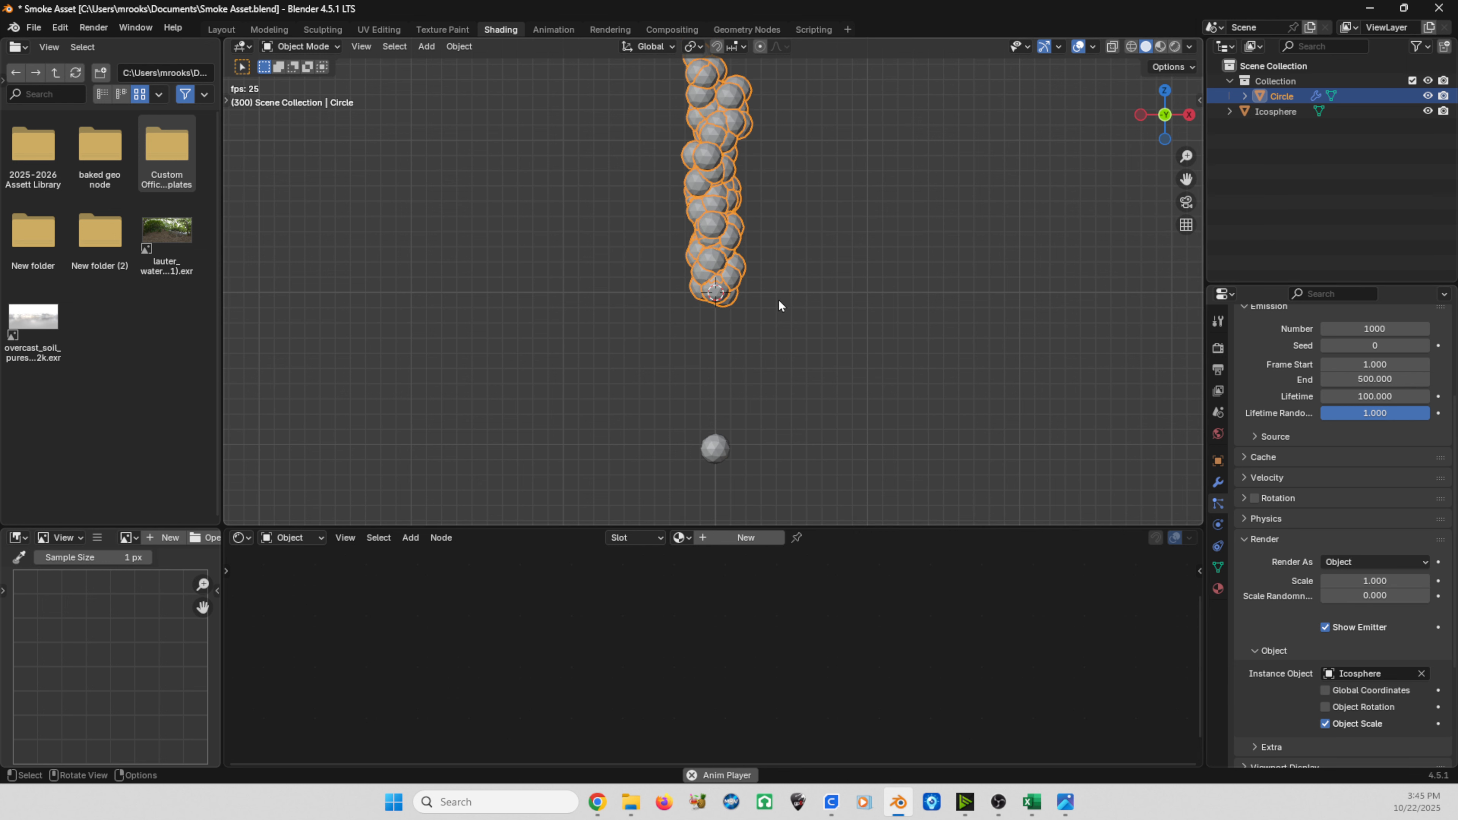
pyautogui.press('space')
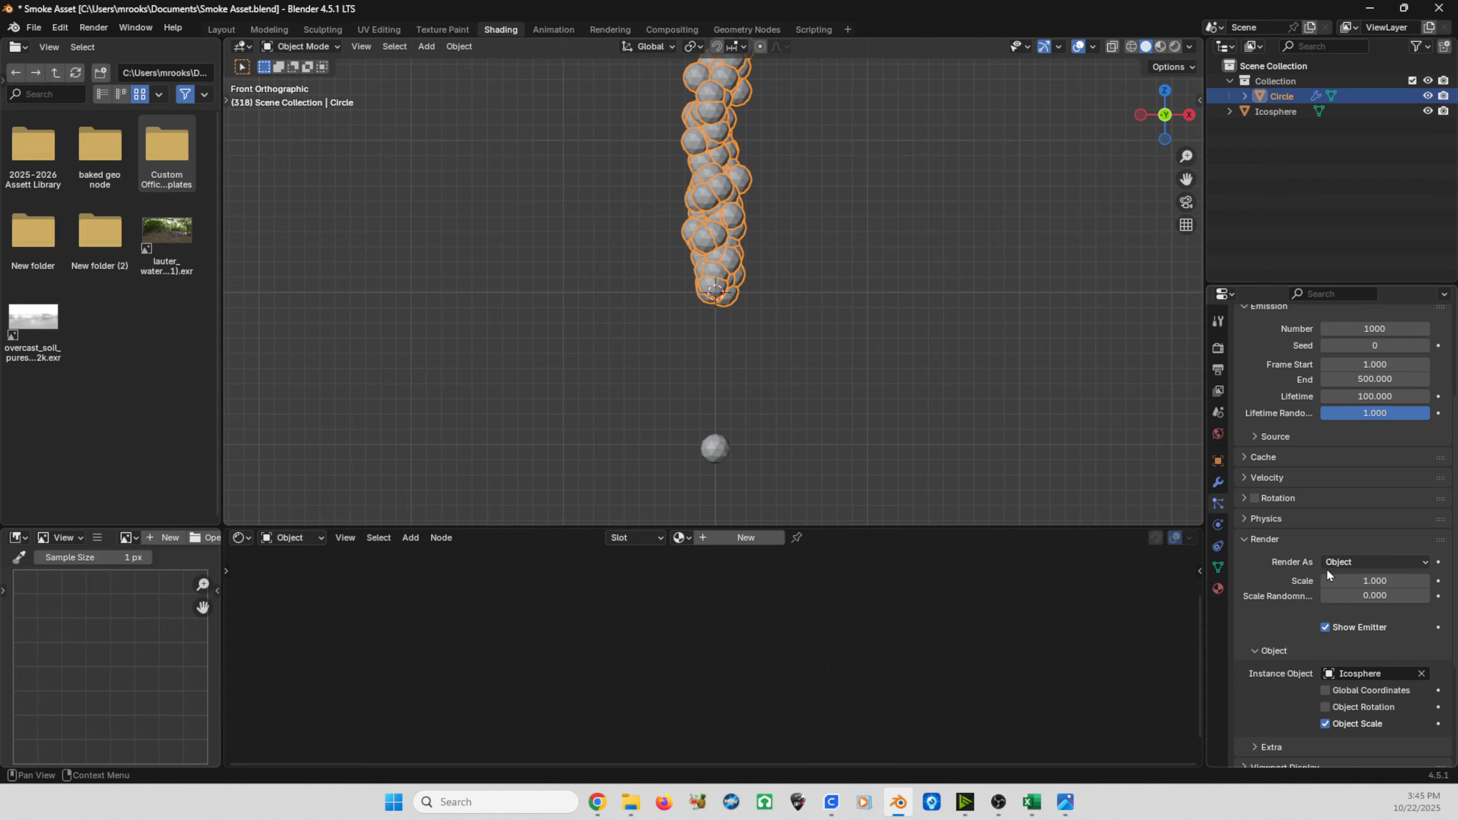
pyautogui.press('space')
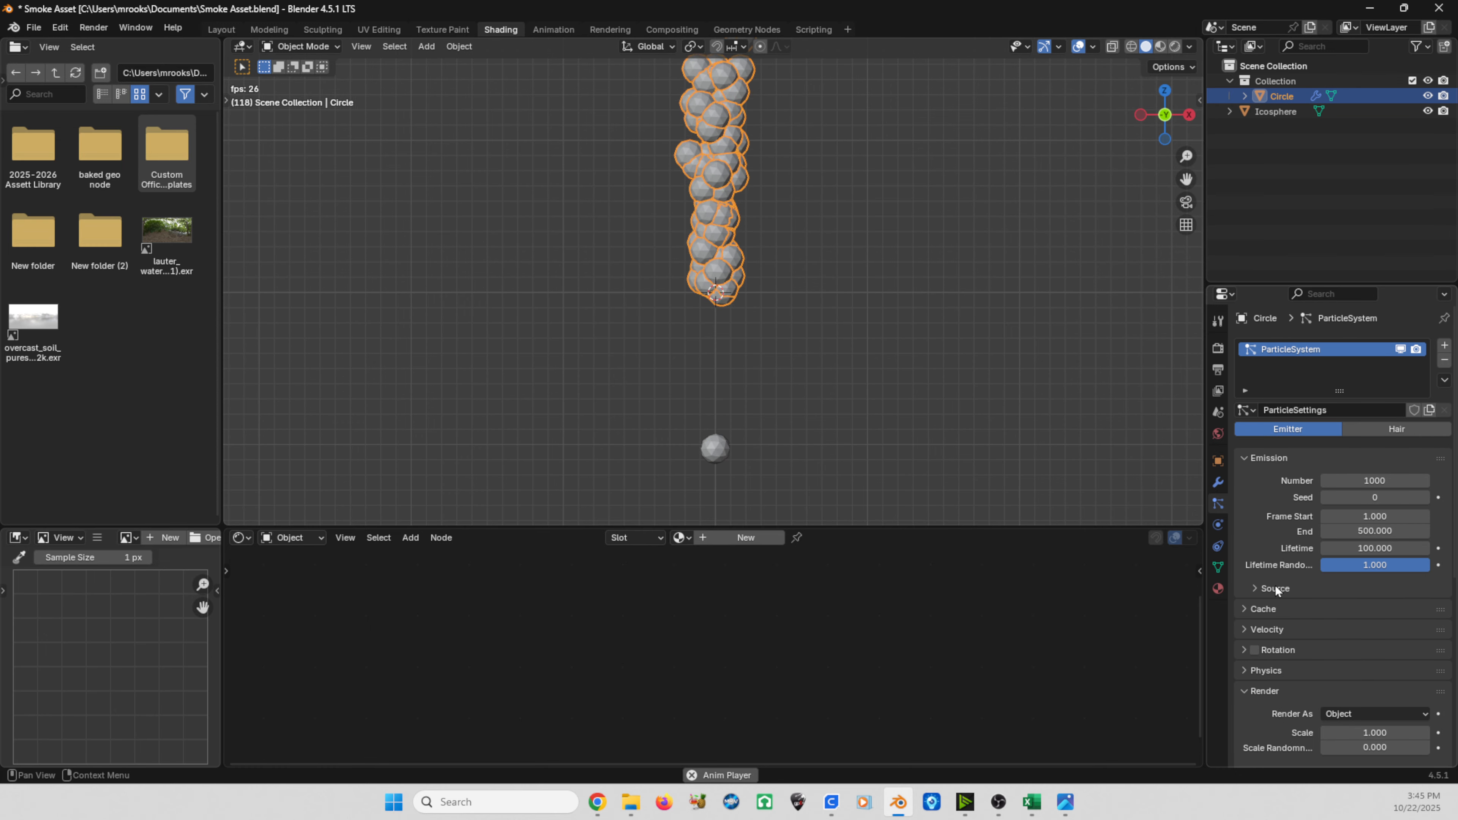
# Try a particle render scale of 0.1 and restore the scale to 1.
pyautogui.scroll(-7, 1300, 544)
pyautogui.click(1366, 519)
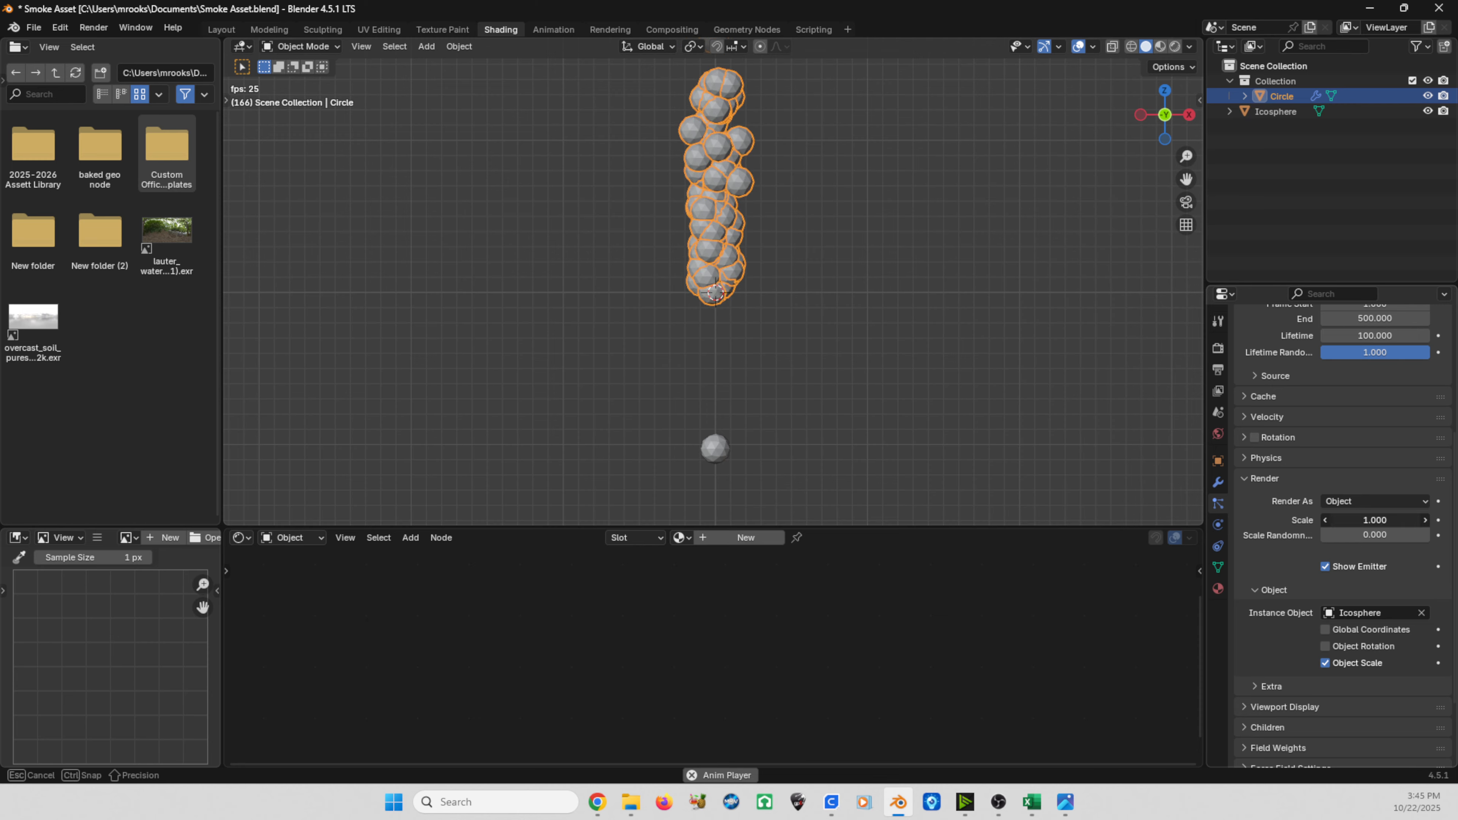
pyautogui.moveTo(1366, 519); pyautogui.dragTo(1366, 516)
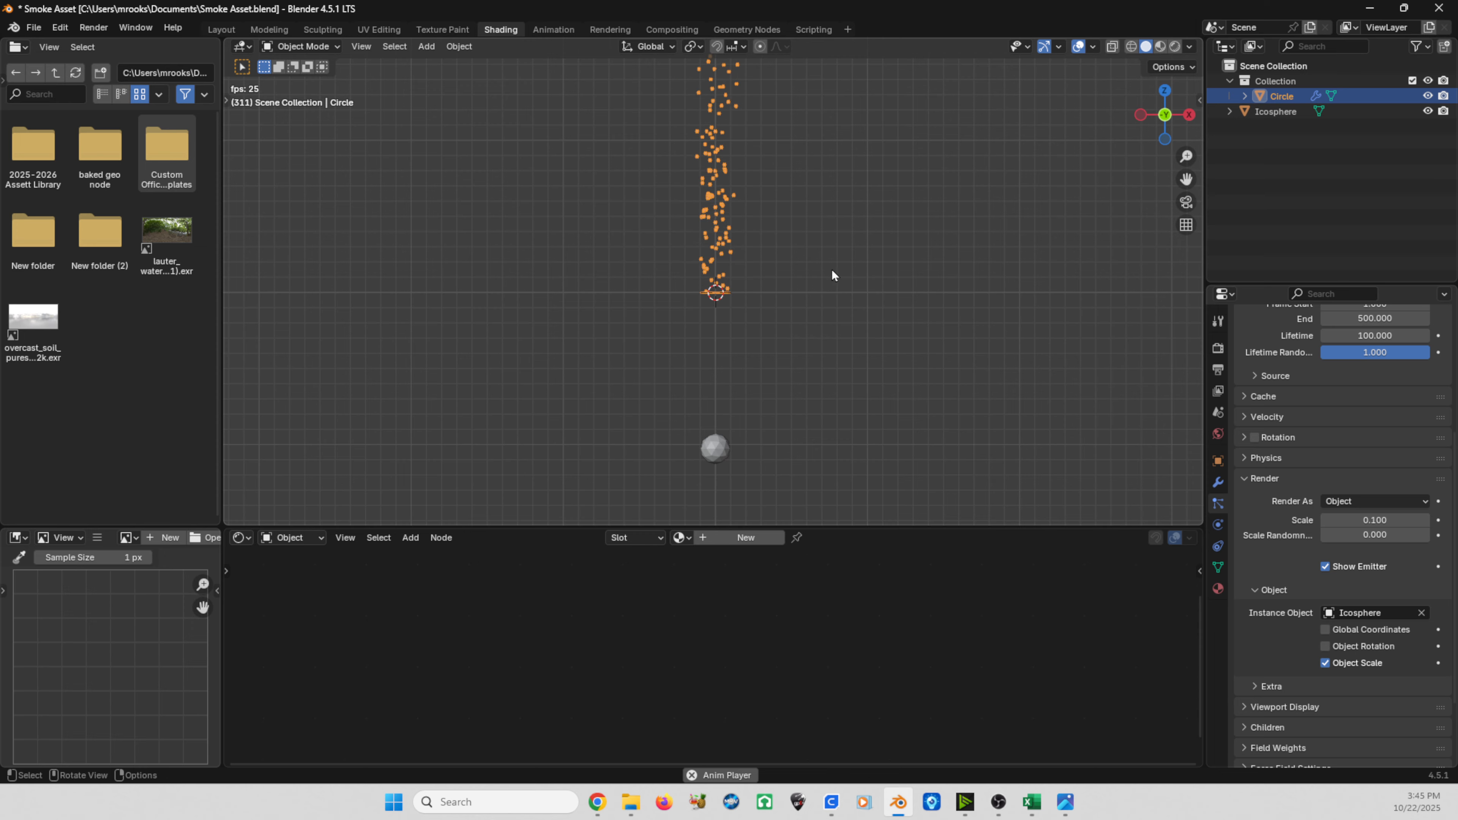
pyautogui.click(1358, 520)
pyautogui.write('1')
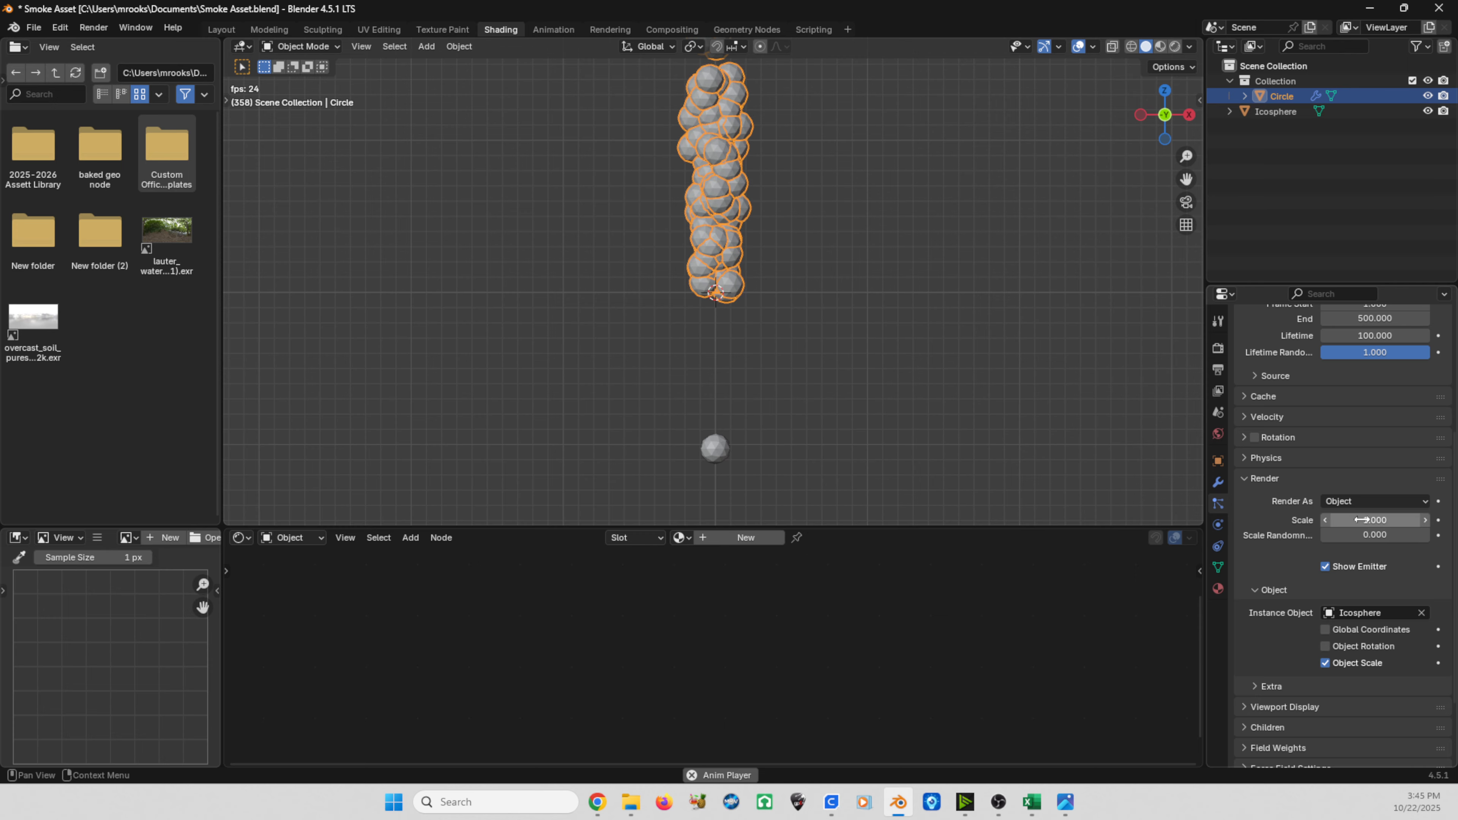
pyautogui.press('Return')
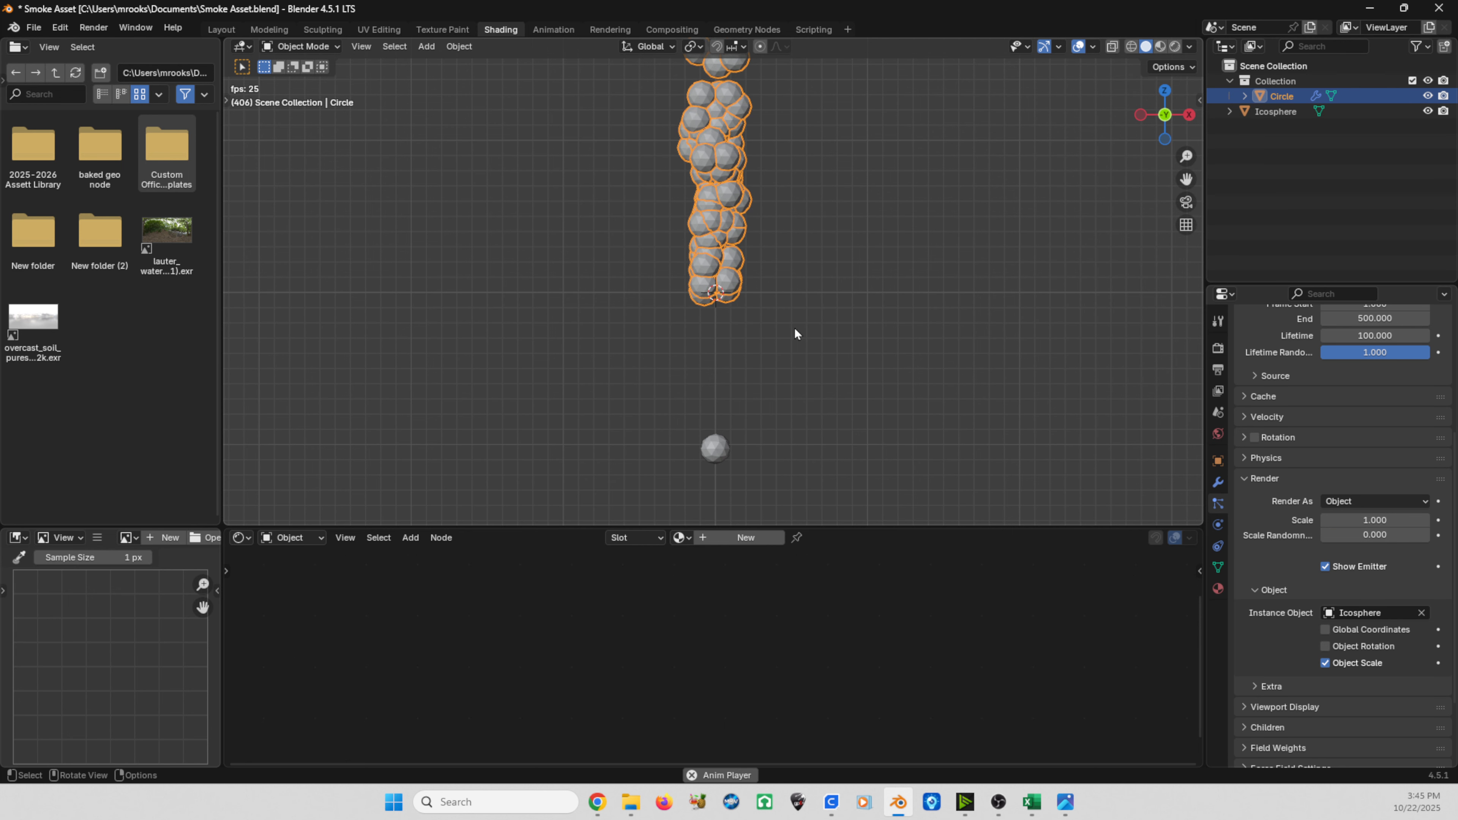
pyautogui.click(714, 448)
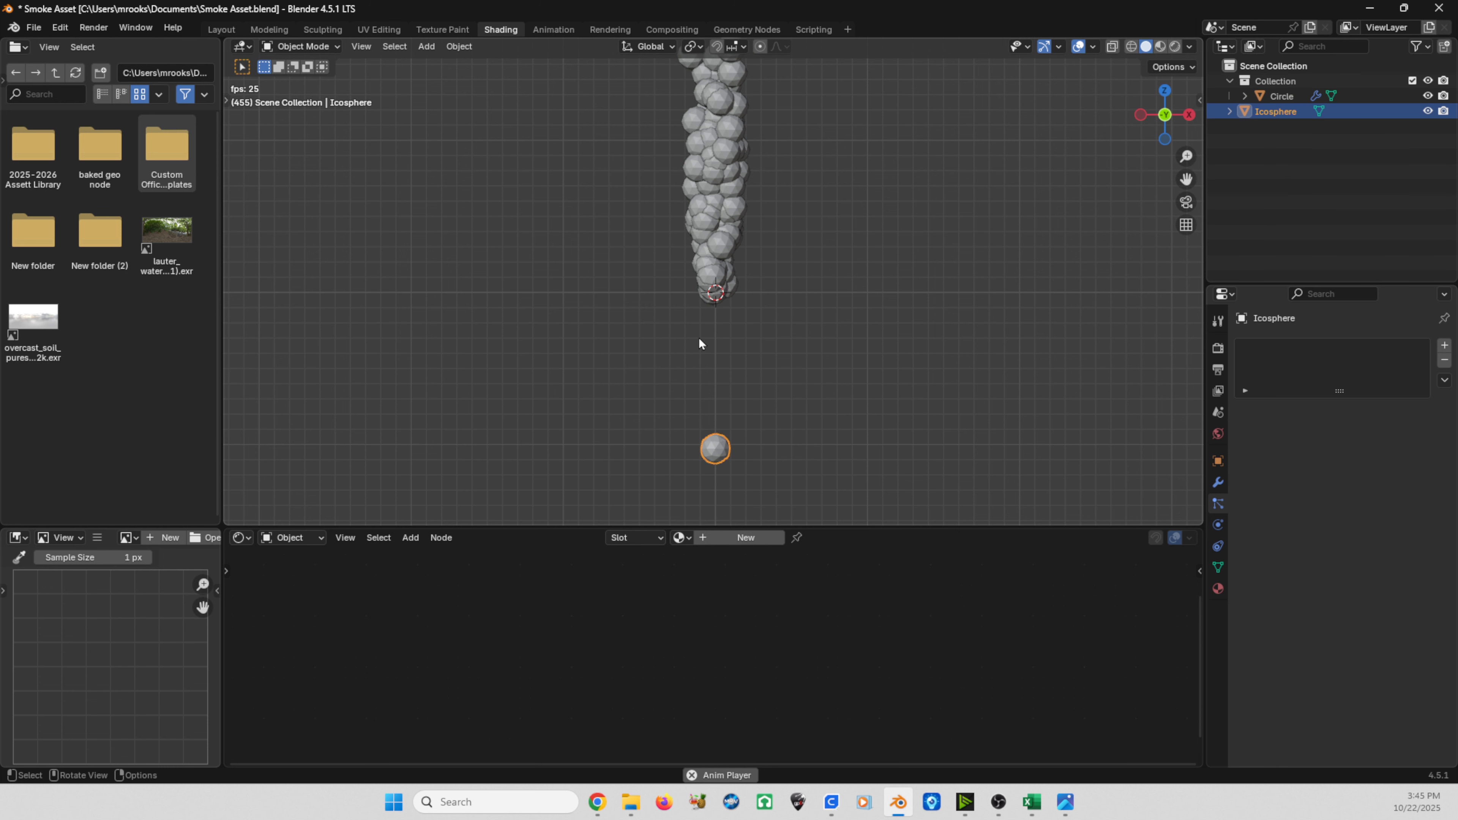
pyautogui.press('s')
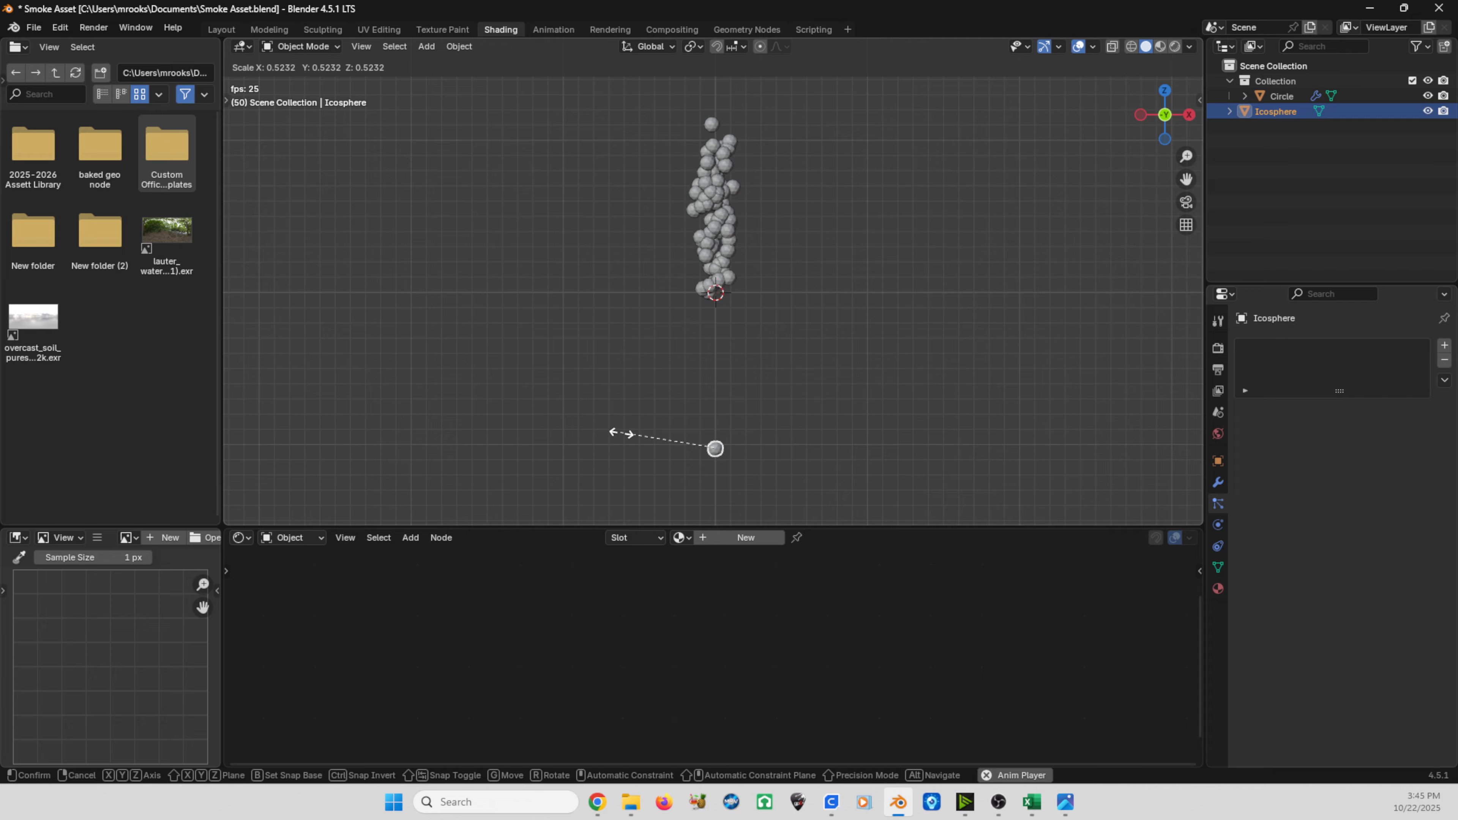
pyautogui.click(581, 431)
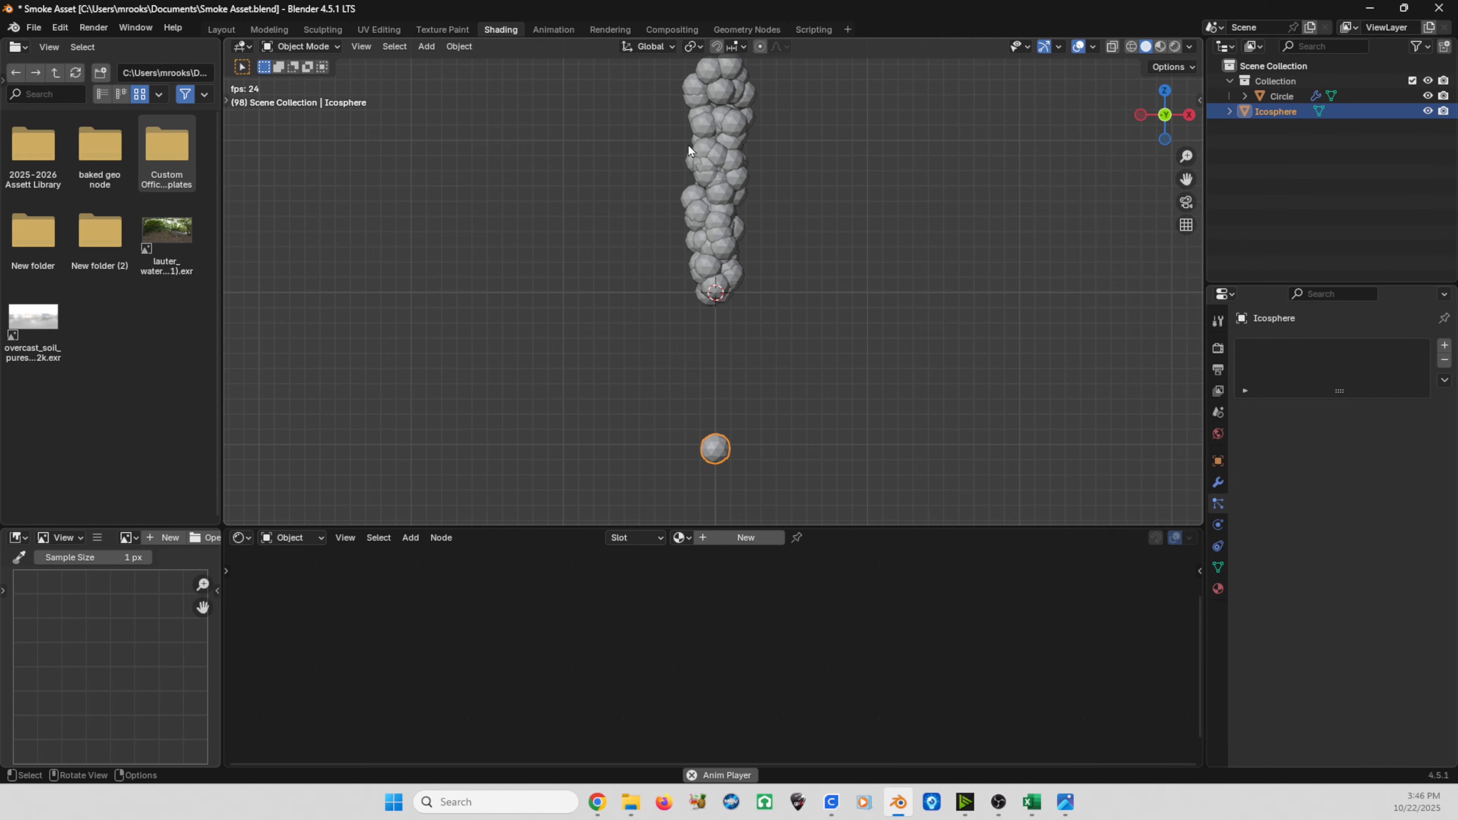
# Set the scale randomness of the circle's particles to 1 and leave the circle emitter selected.
pyautogui.click(716, 157)
pyautogui.scroll(-7, 1318, 548)
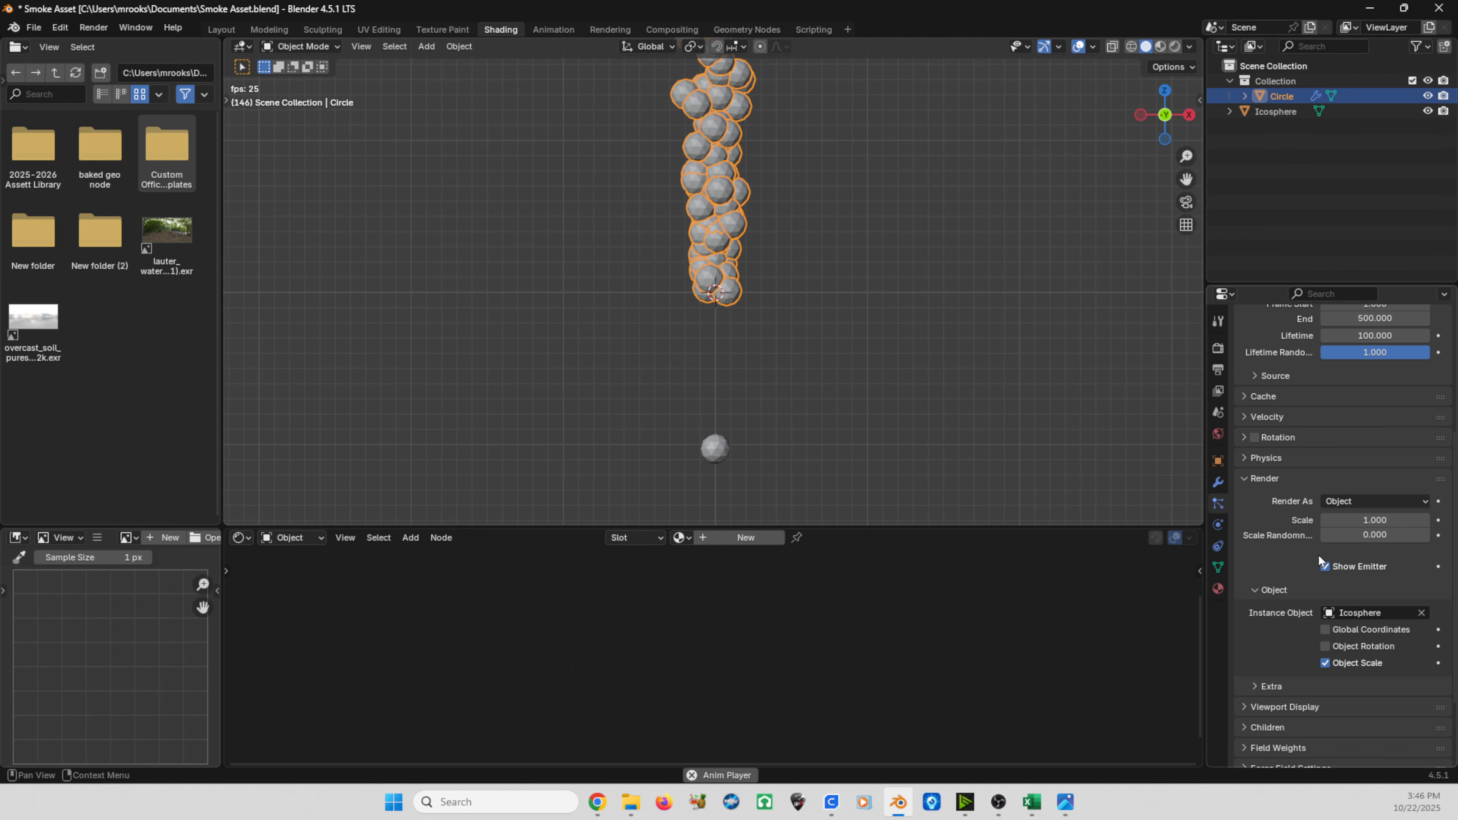
pyautogui.scroll(-3, 1061, 428)
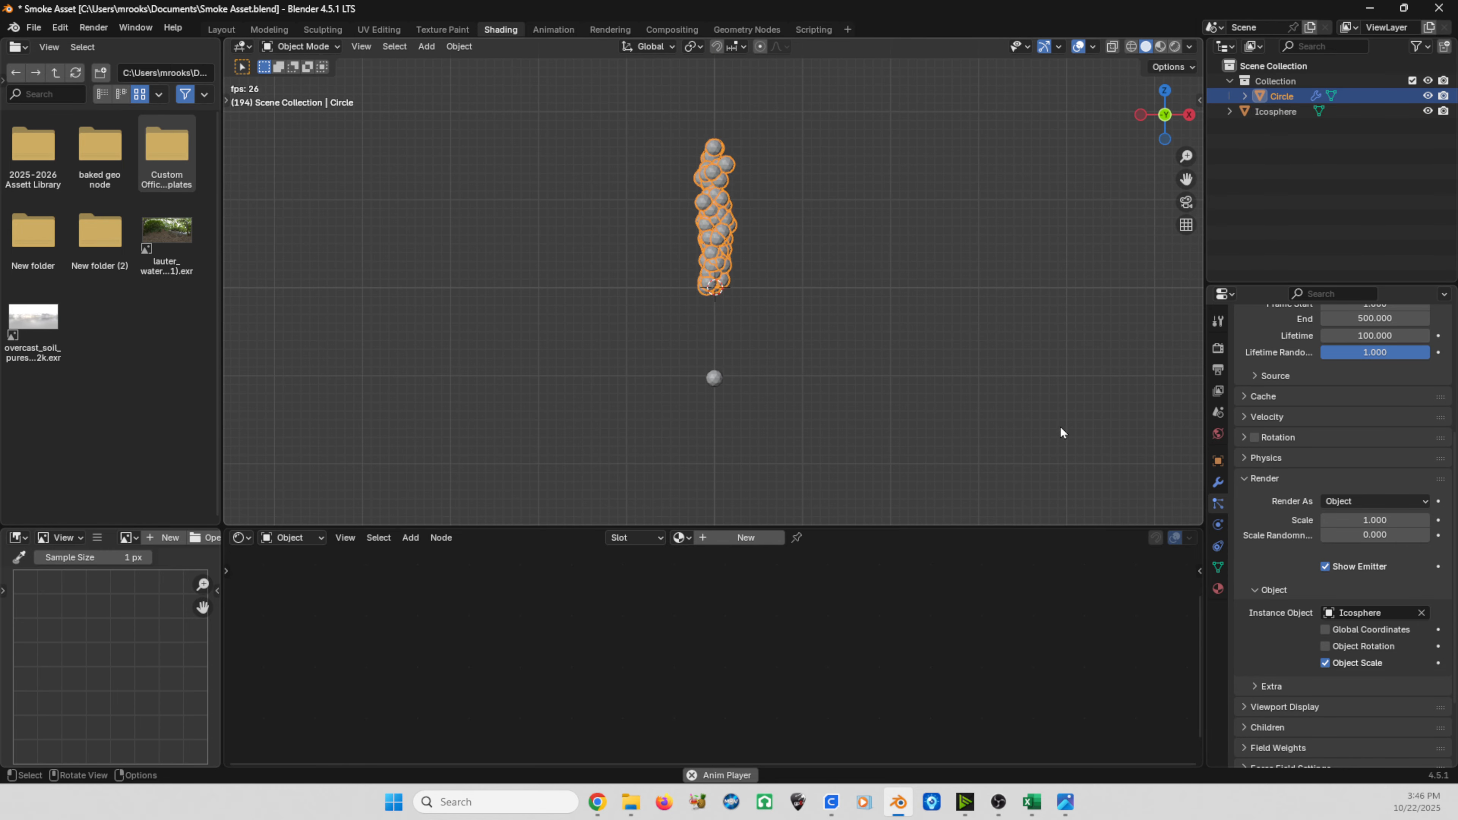
pyautogui.scroll(3, 690, 366)
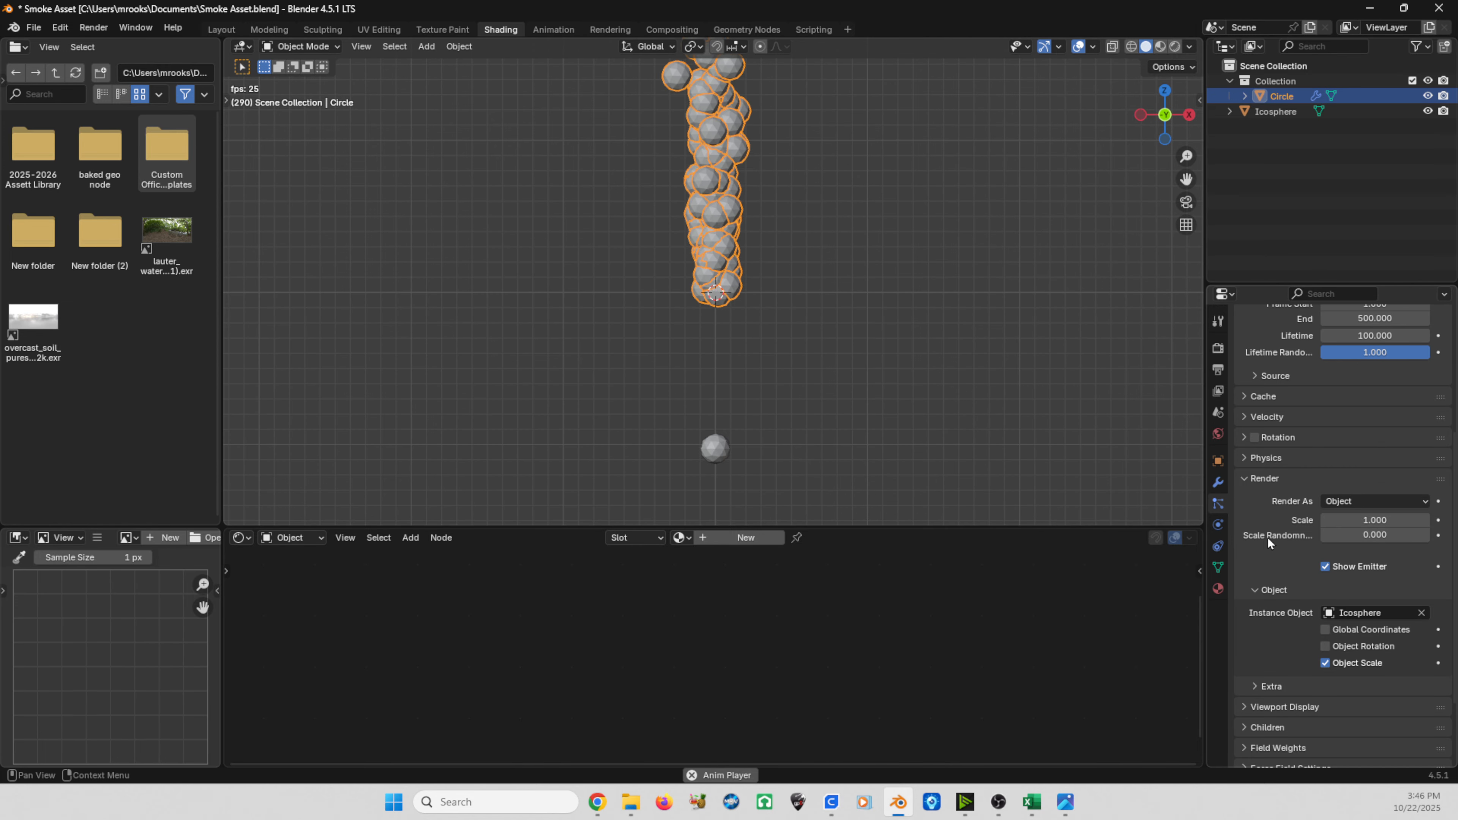
pyautogui.click(1355, 535)
pyautogui.write('1')
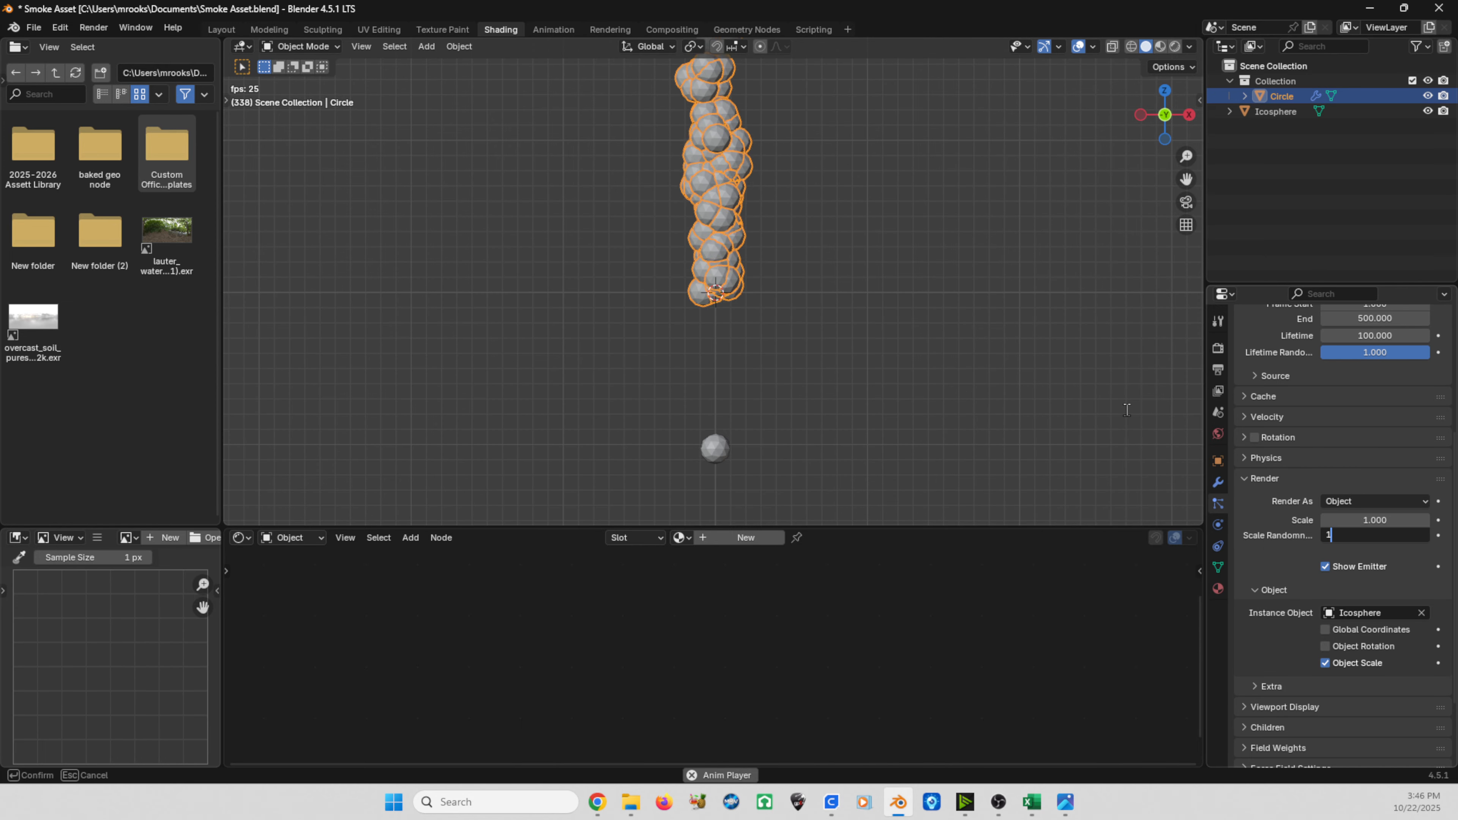
pyautogui.press('Return')
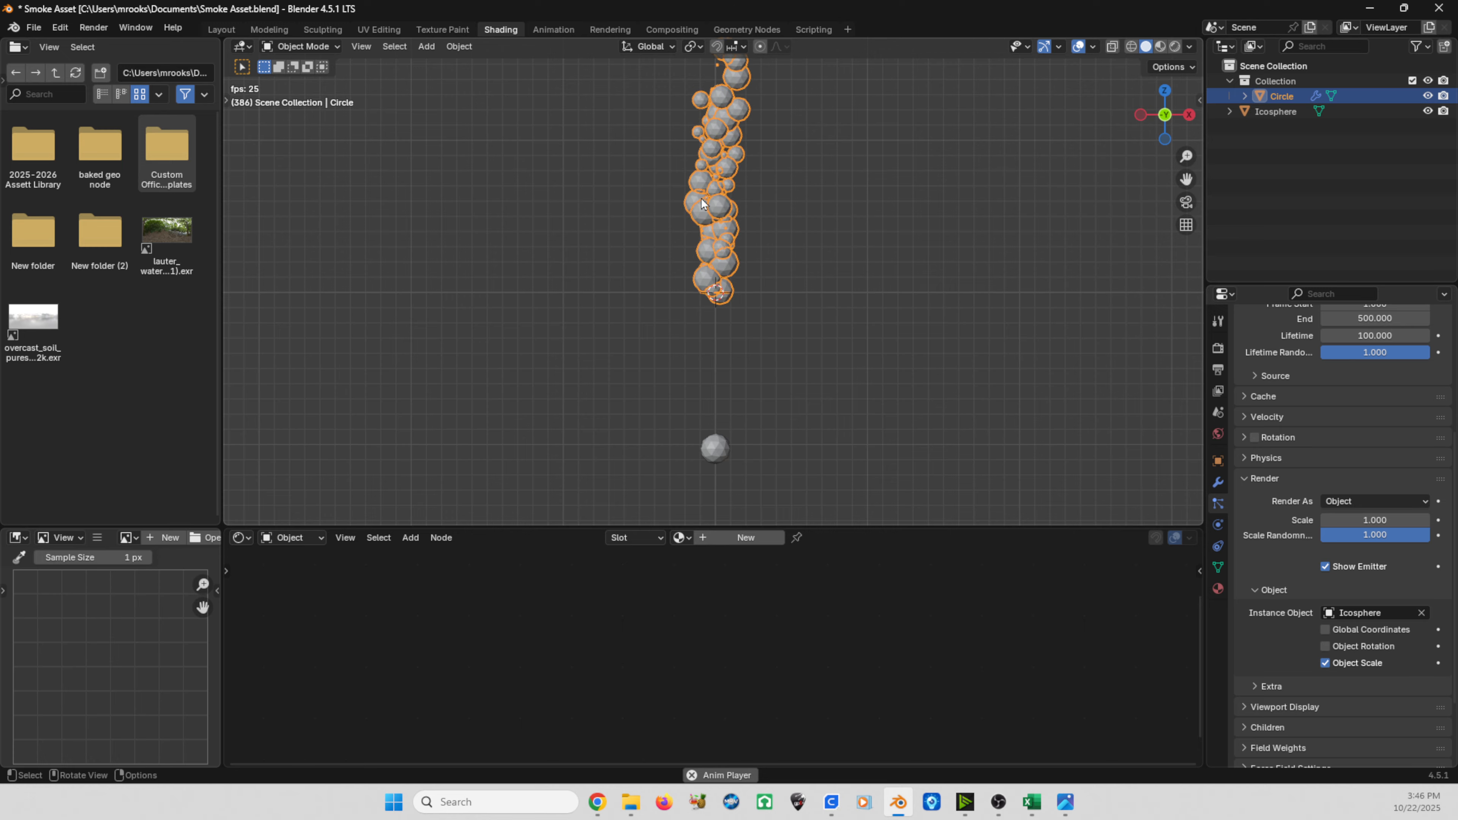
pyautogui.click(717, 443)
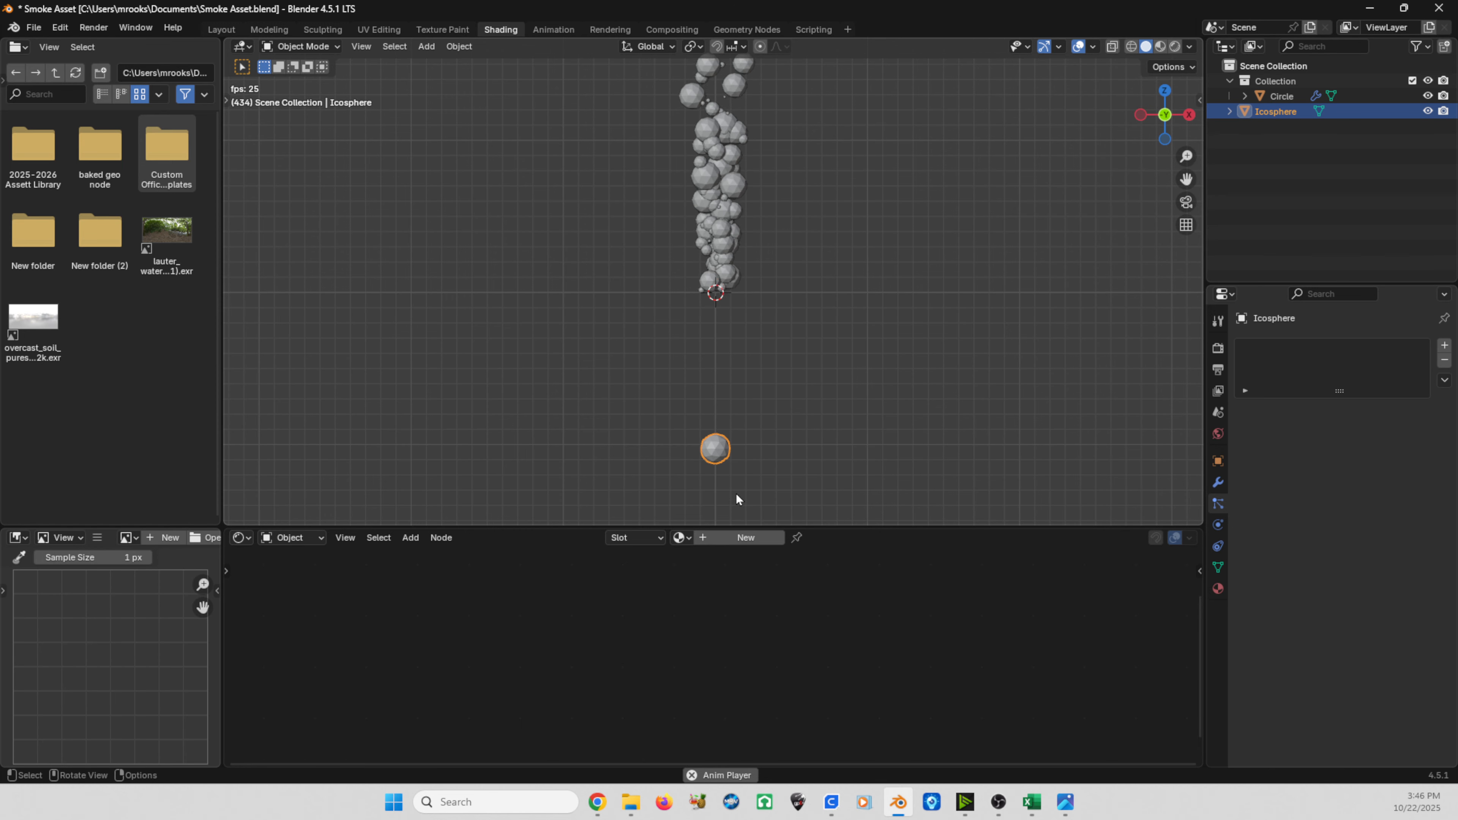
pyautogui.click(716, 228)
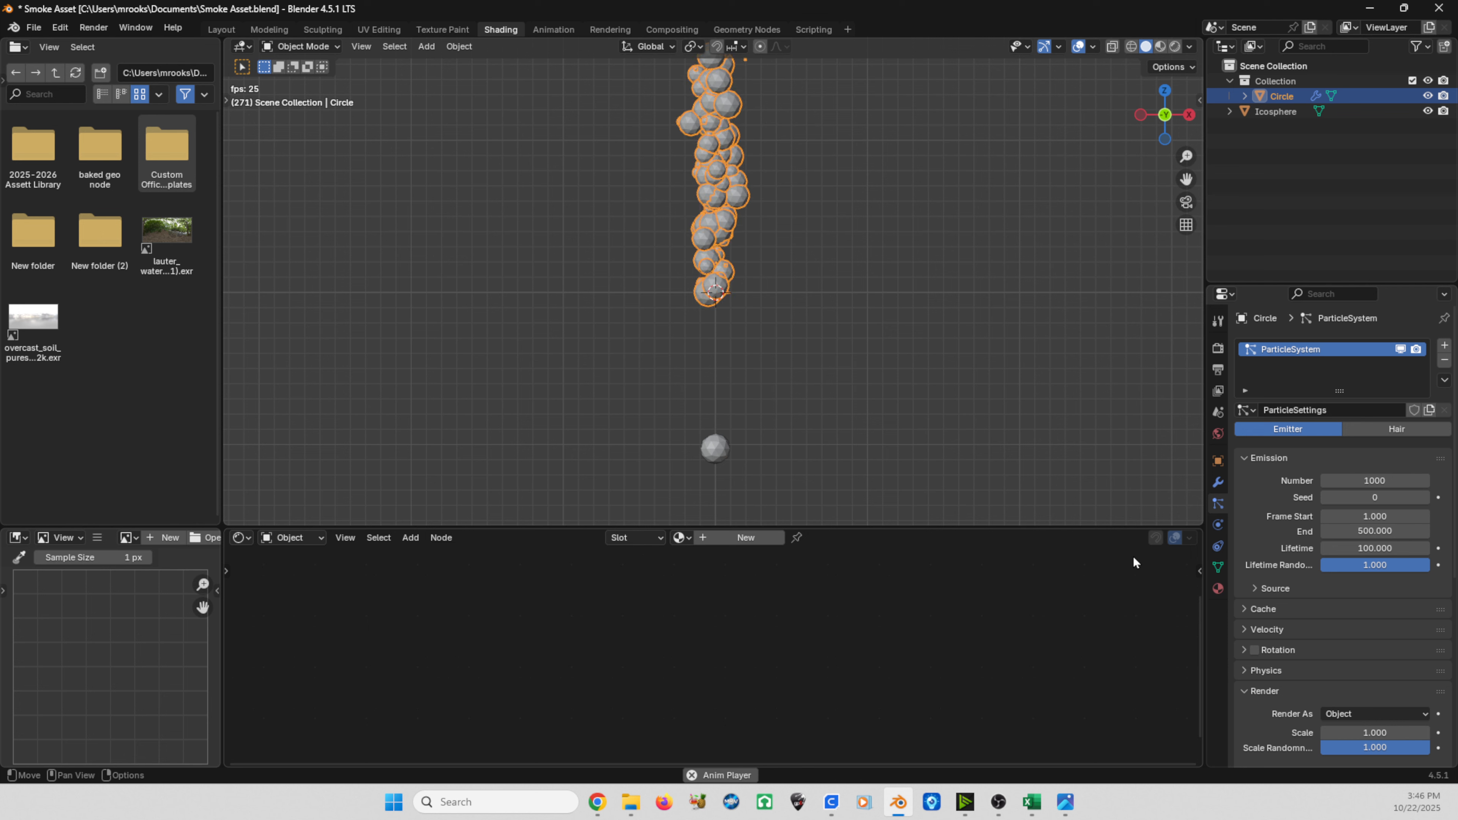
# Duplicate the icosphere below the emitter along the X axis and repeat the duplication for four evenly spaced copies in a row.
pyautogui.click(711, 451)
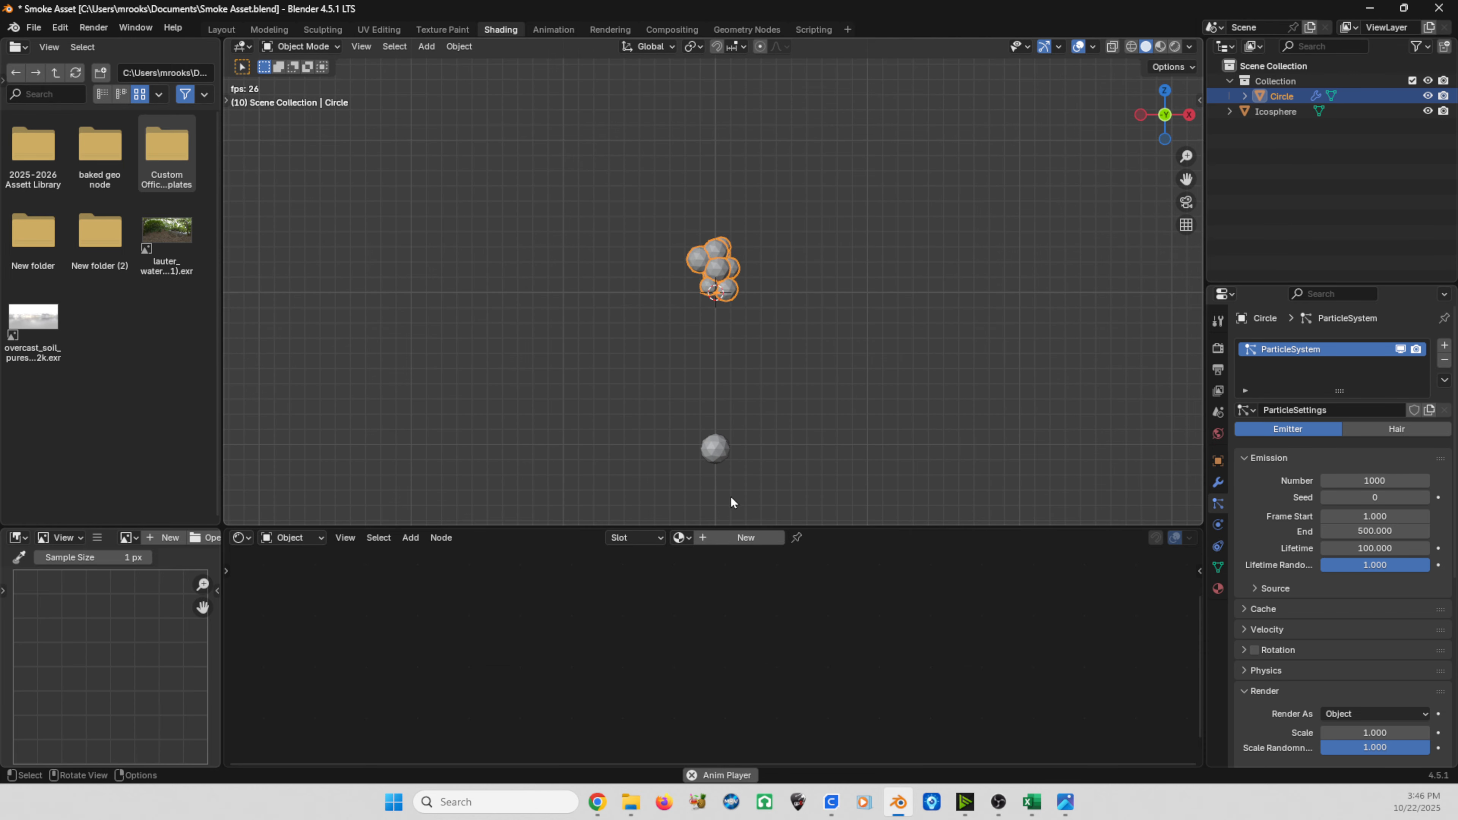
pyautogui.hotkey('shift', 'd')
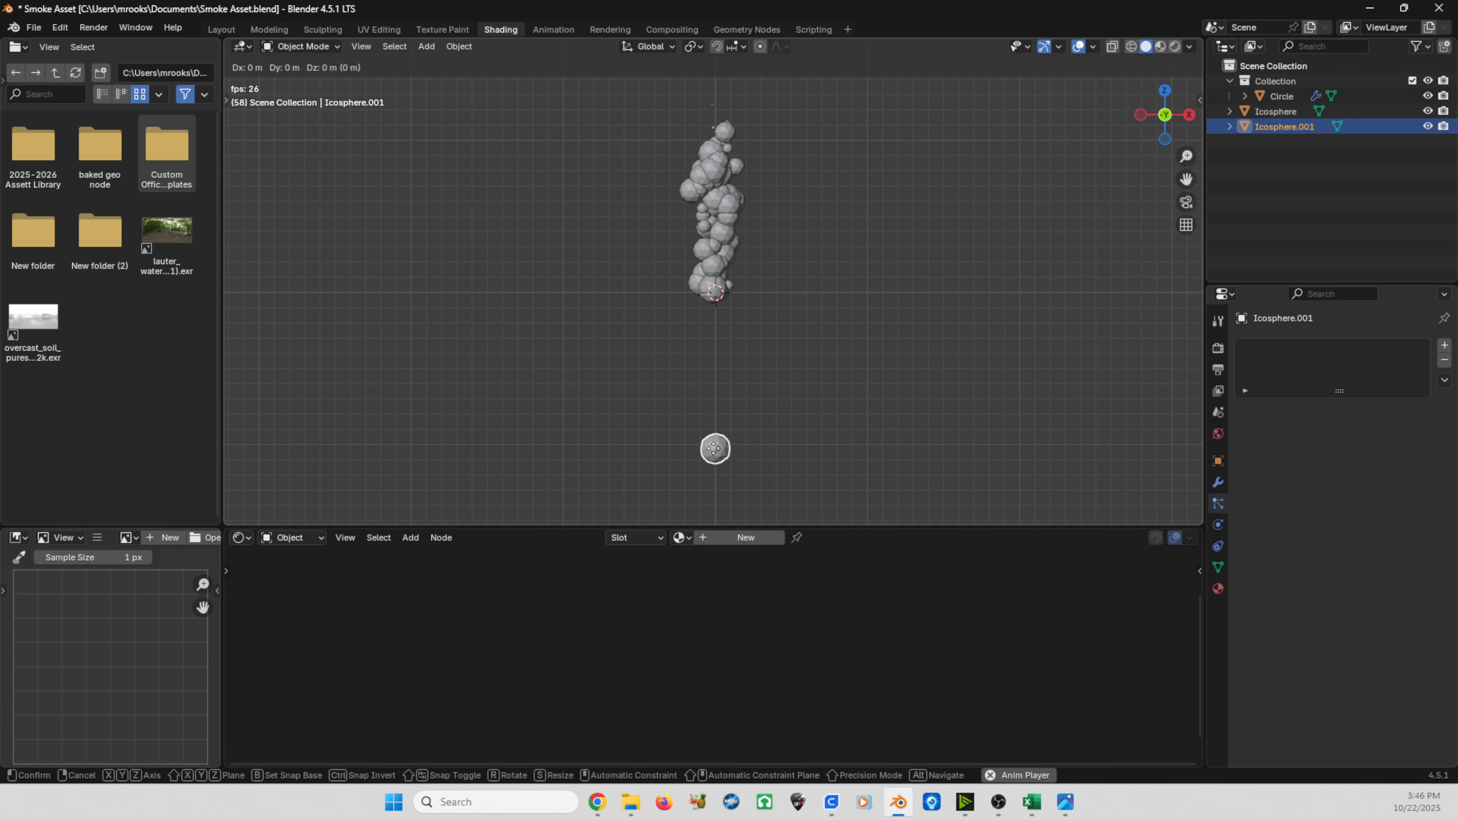
pyautogui.press('x')
pyautogui.click(752, 454)
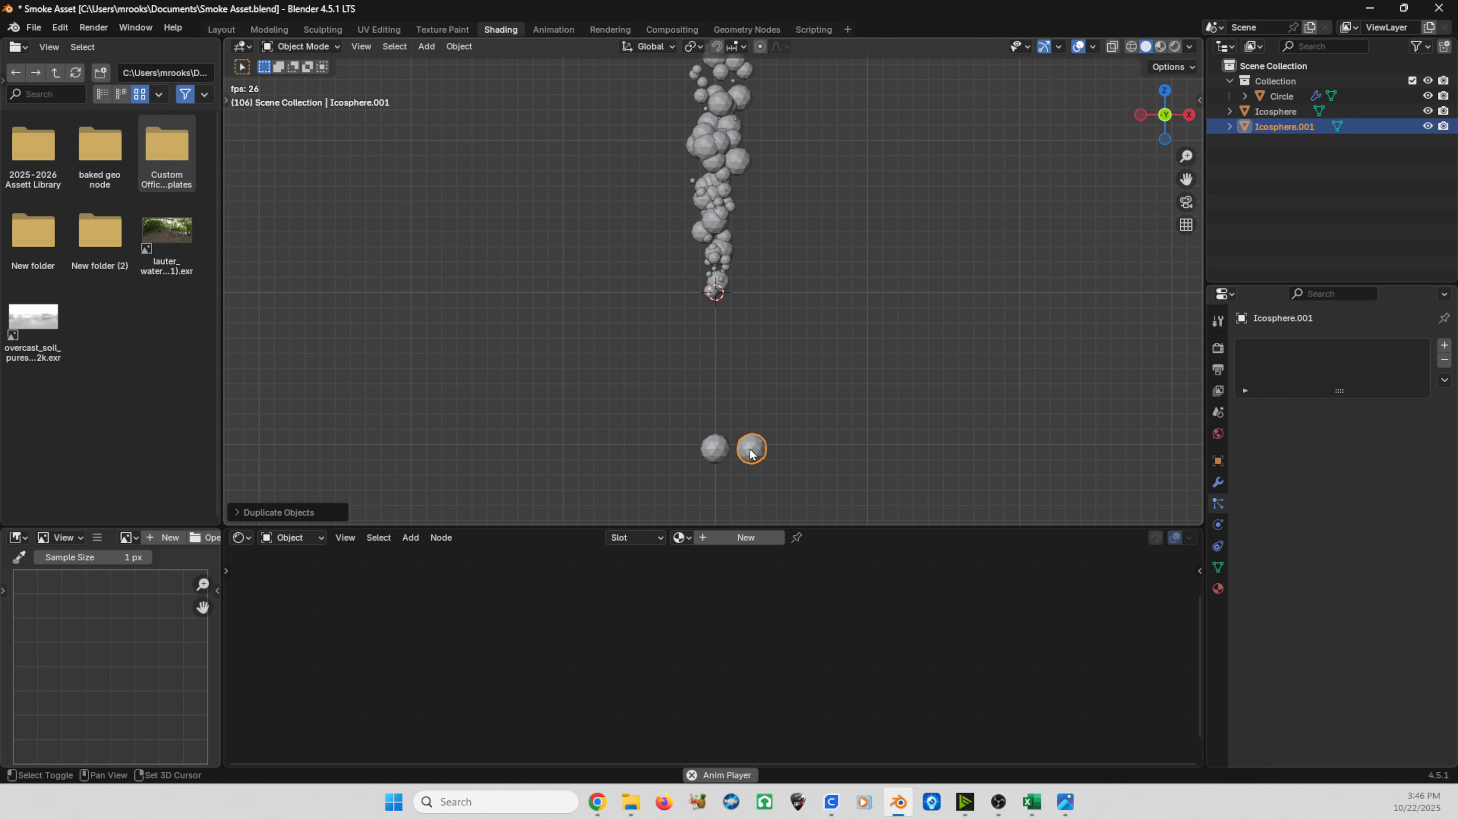
pyautogui.hotkey('shift', 'r')
pyautogui.hotkey('shift', 'r')
pyautogui.hotkey('shift', 'r')
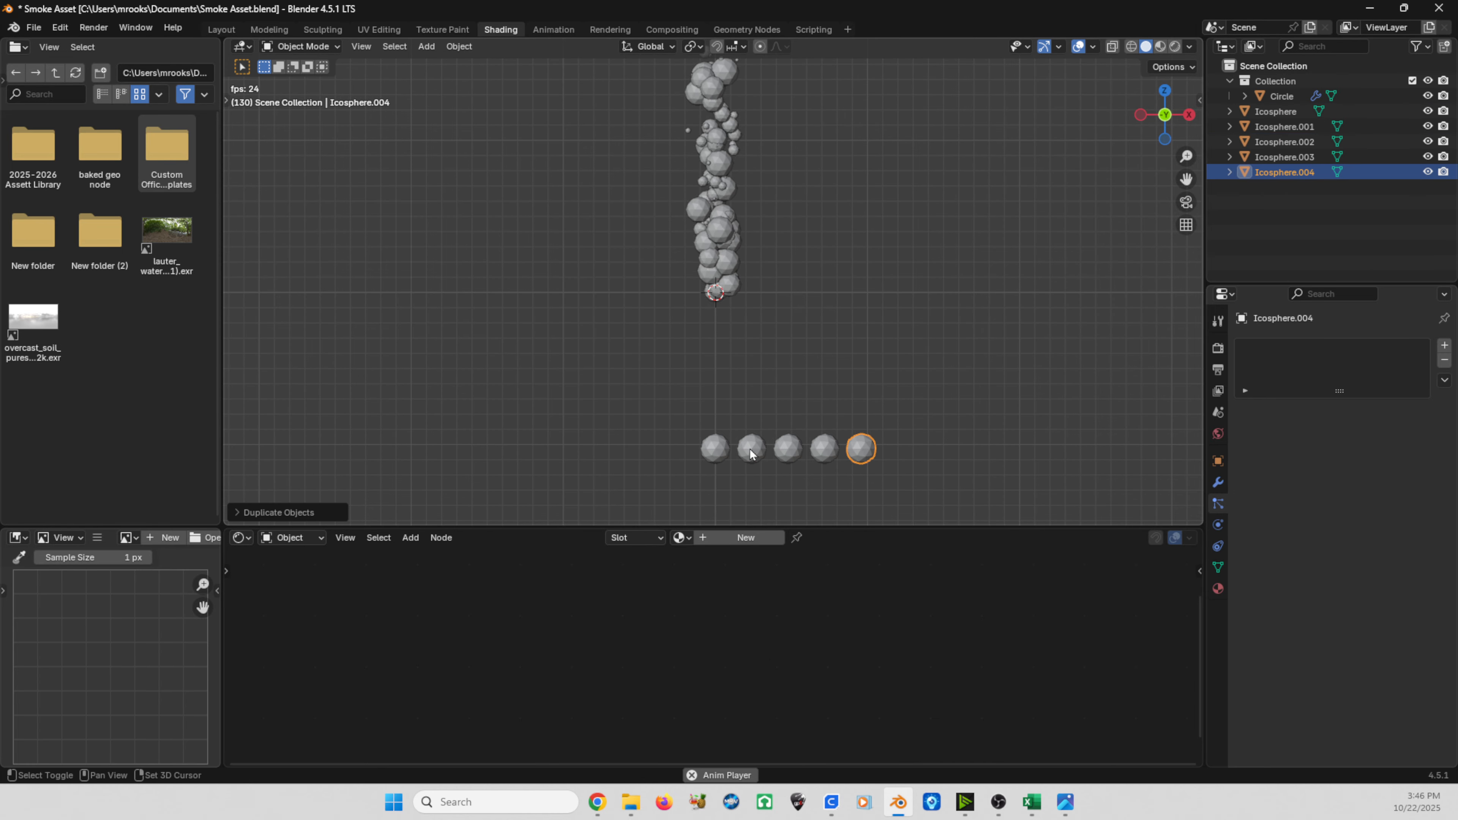
# Scale down the first two icosphere copies, making the second copy smaller than the first.
pyautogui.click(711, 452)
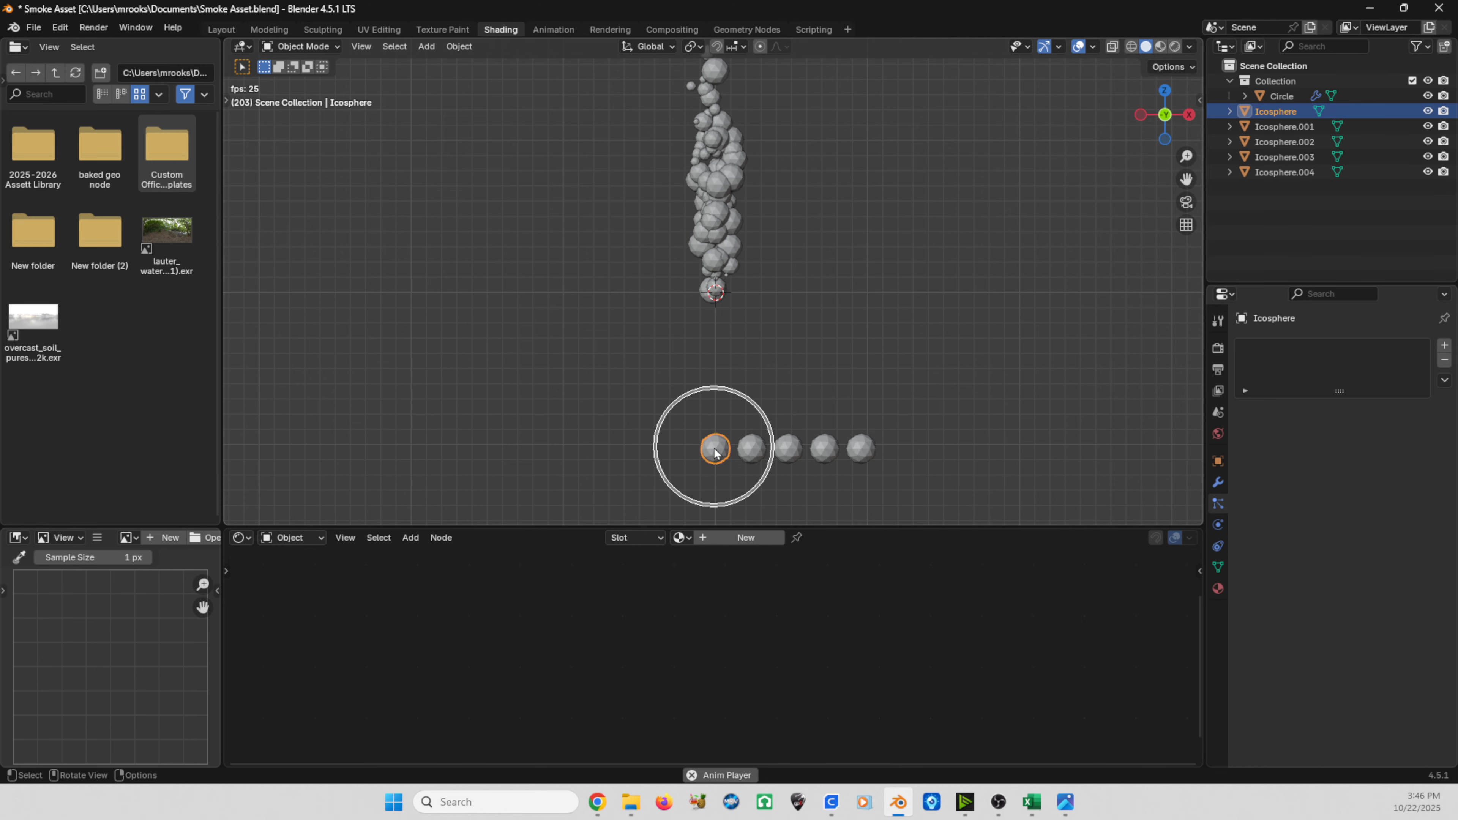
pyautogui.click(744, 452)
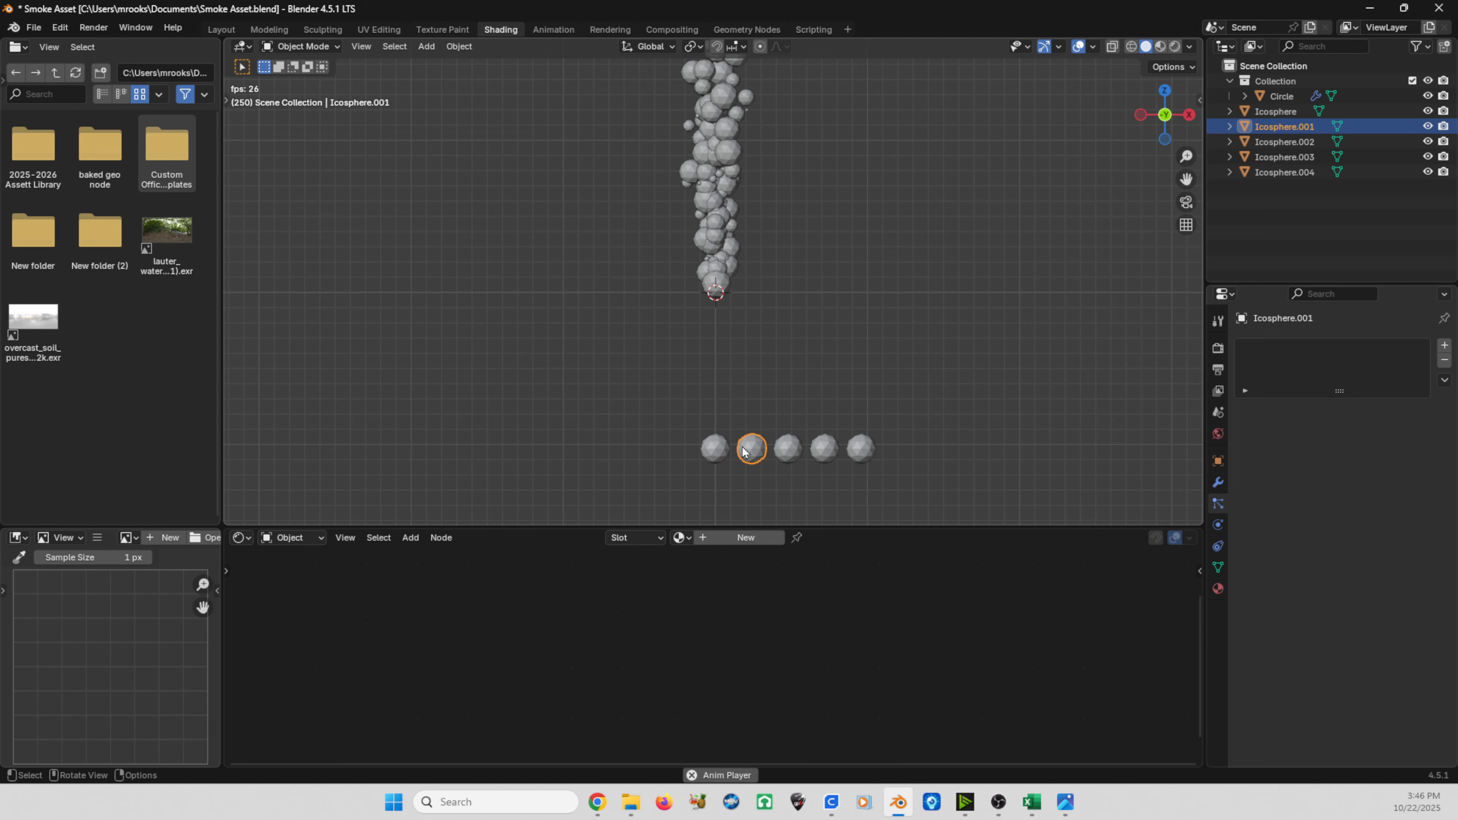
pyautogui.press('s')
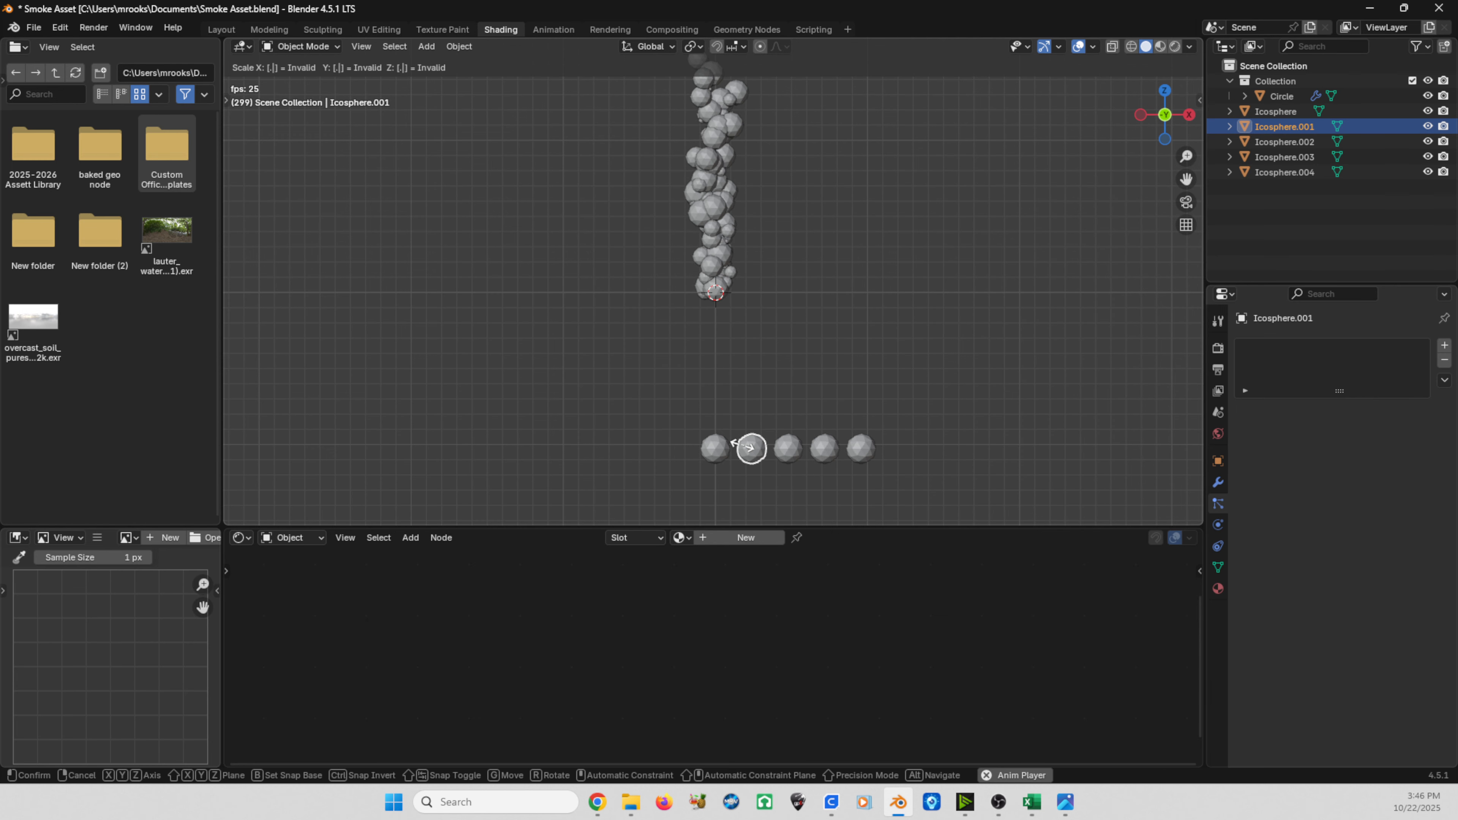
pyautogui.click(745, 451)
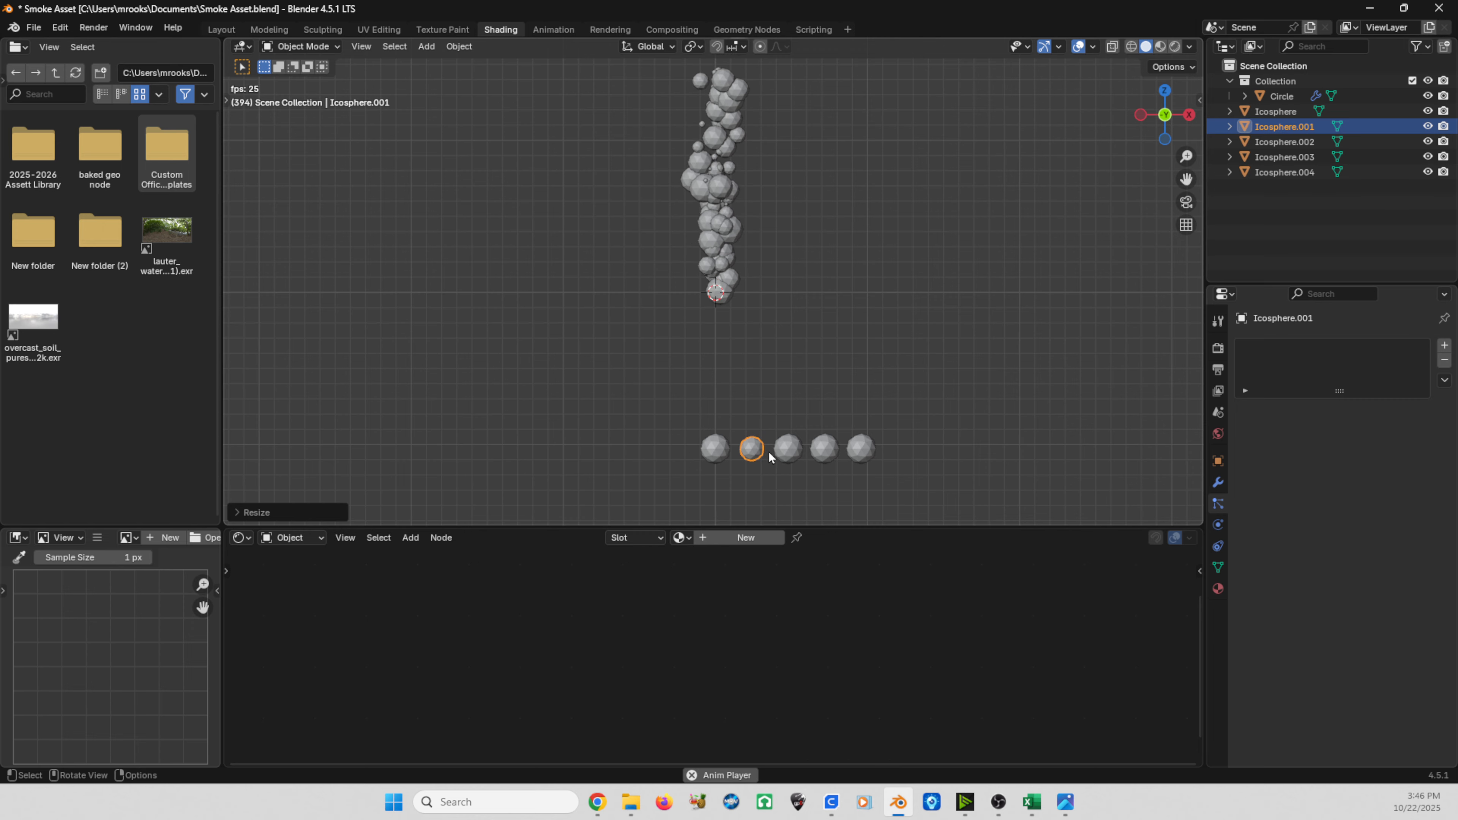
pyautogui.click(785, 455)
pyautogui.press('s')
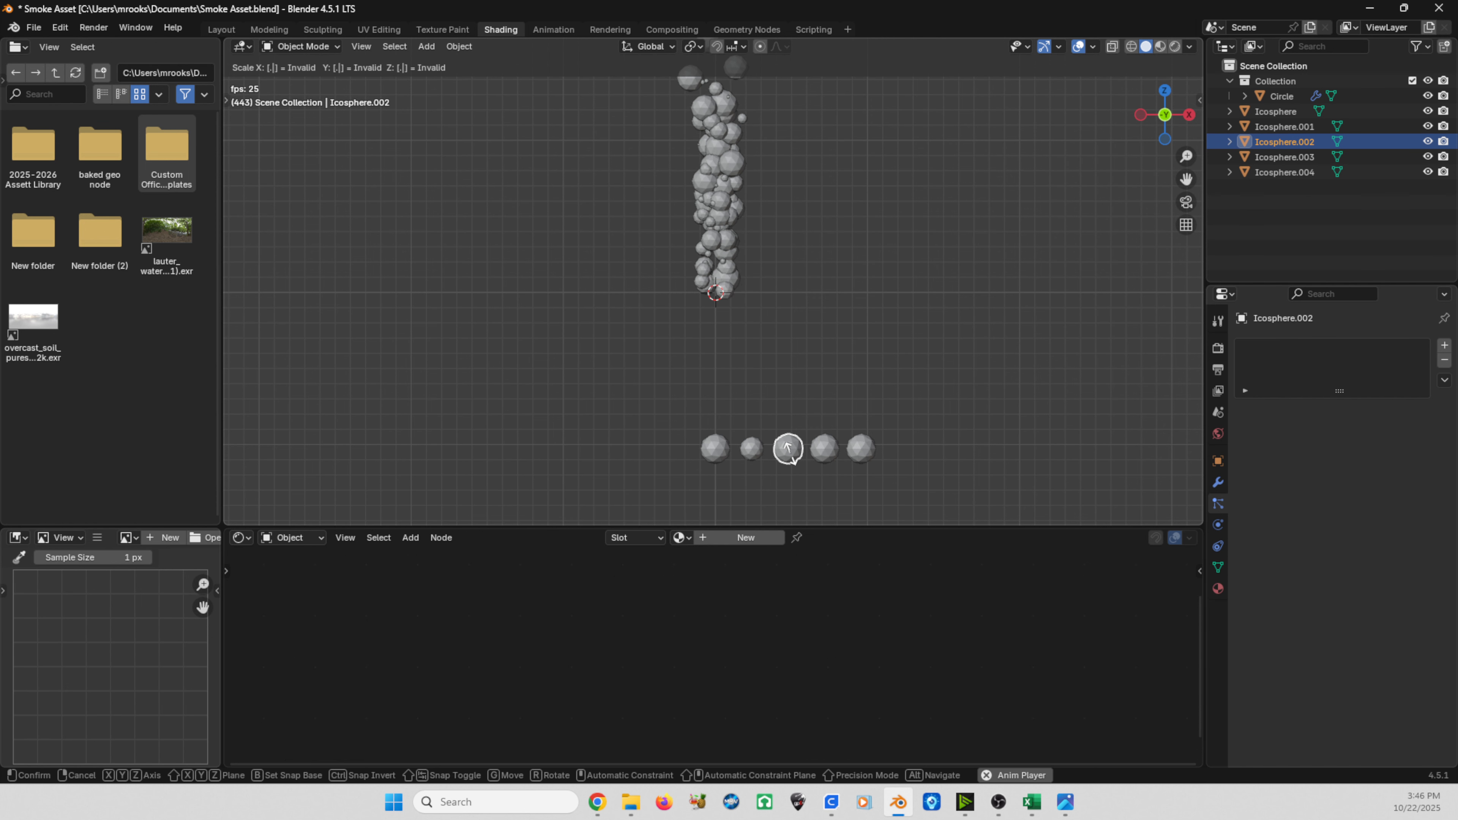
pyautogui.click(788, 448)
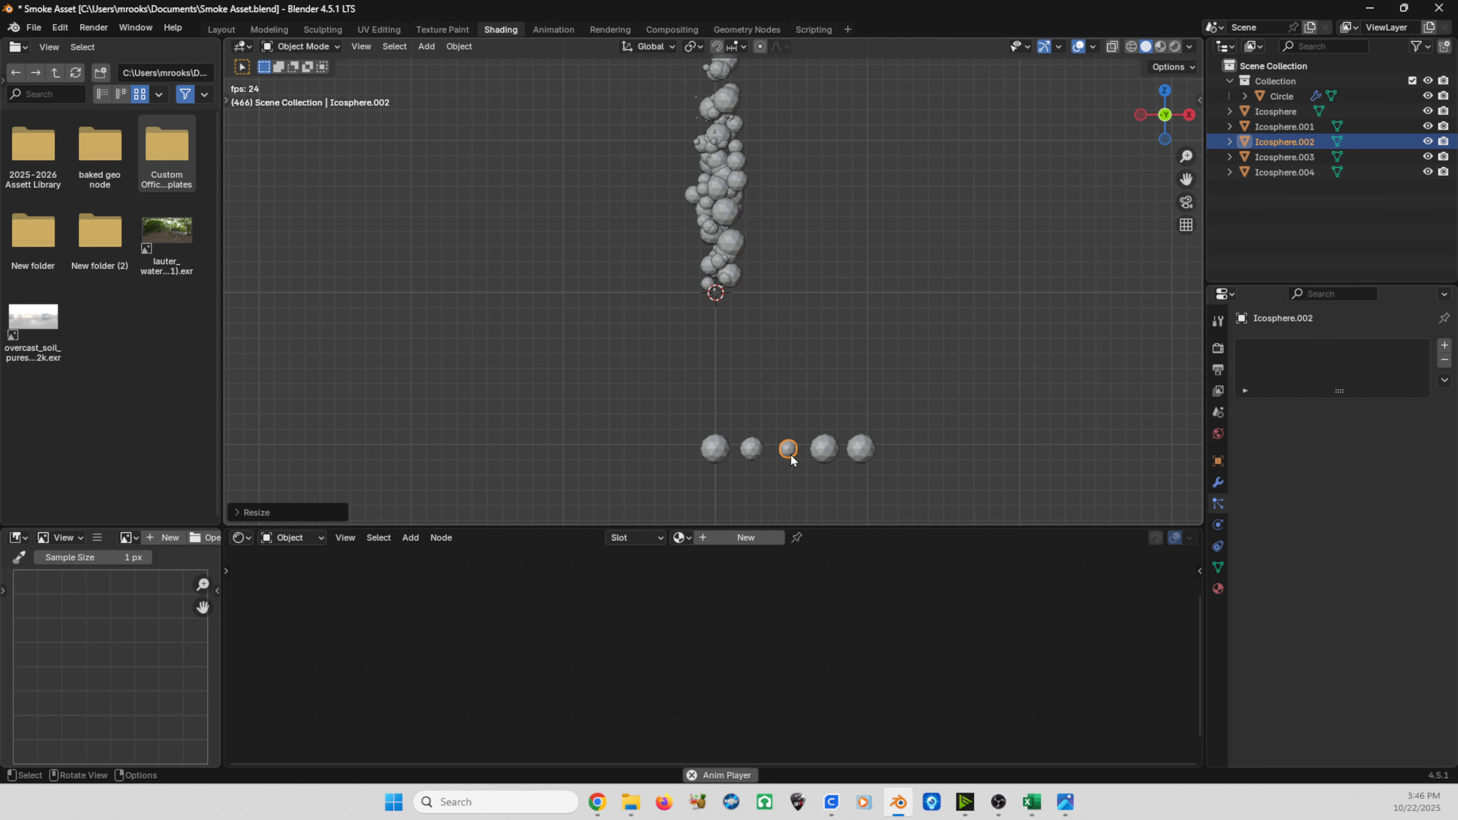
# Scale down the last two icosphere copies so that the row keeps decreasing in size along X.
pyautogui.click(825, 455)
pyautogui.press('s')
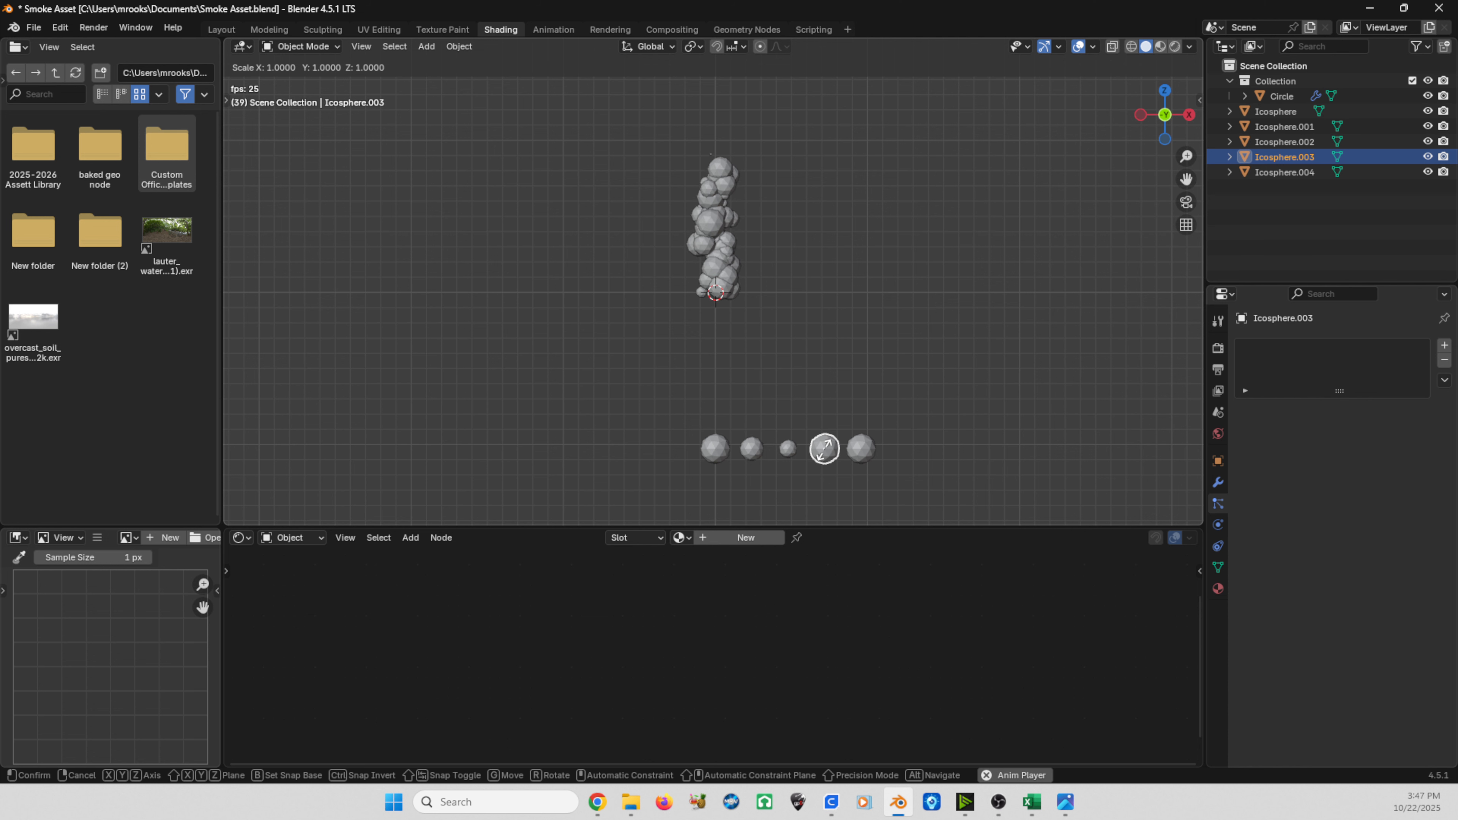
pyautogui.press('Return')
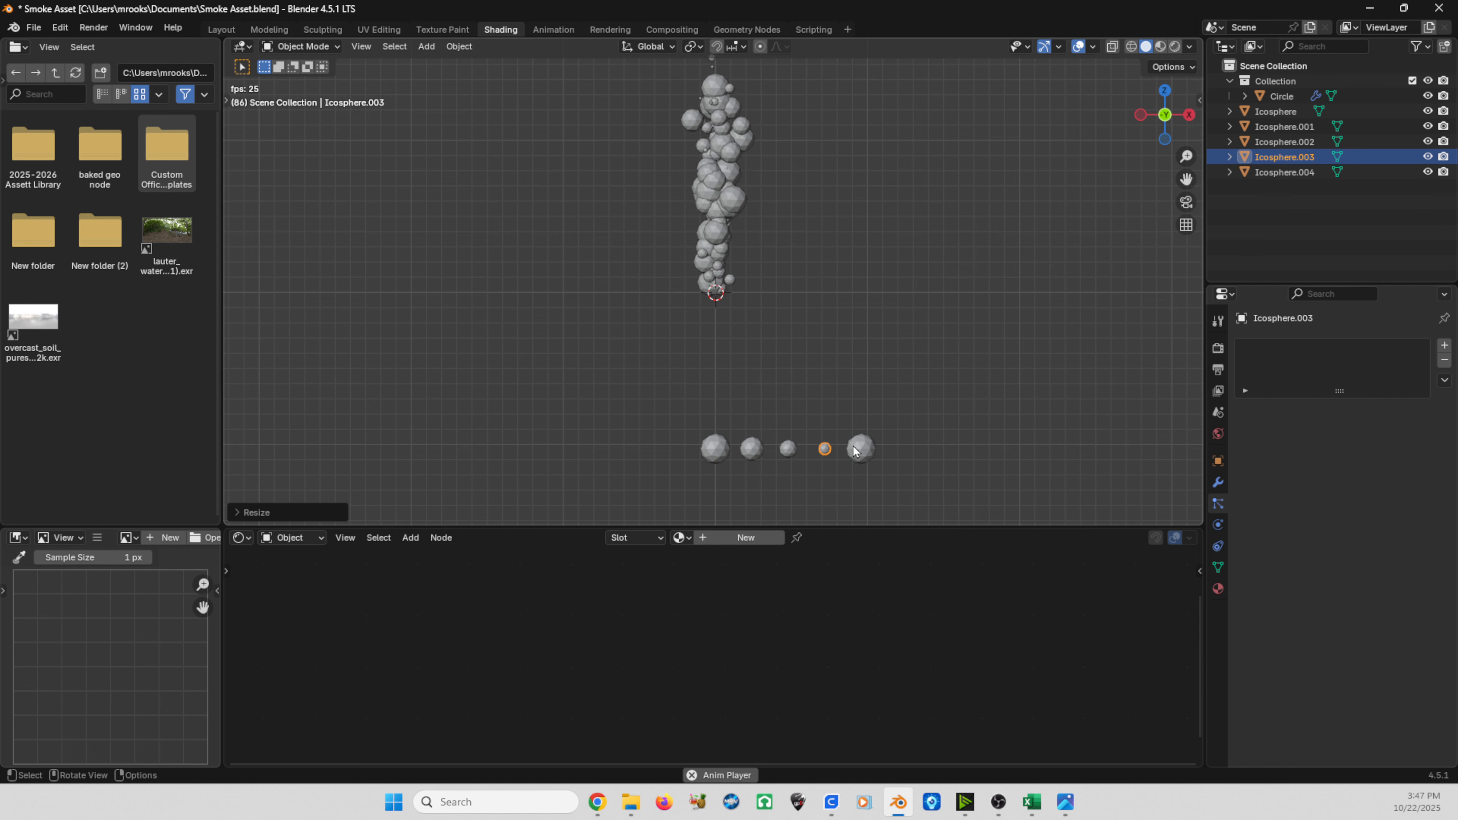
pyautogui.click(855, 450)
pyautogui.write('s3')
pyautogui.press('Return')
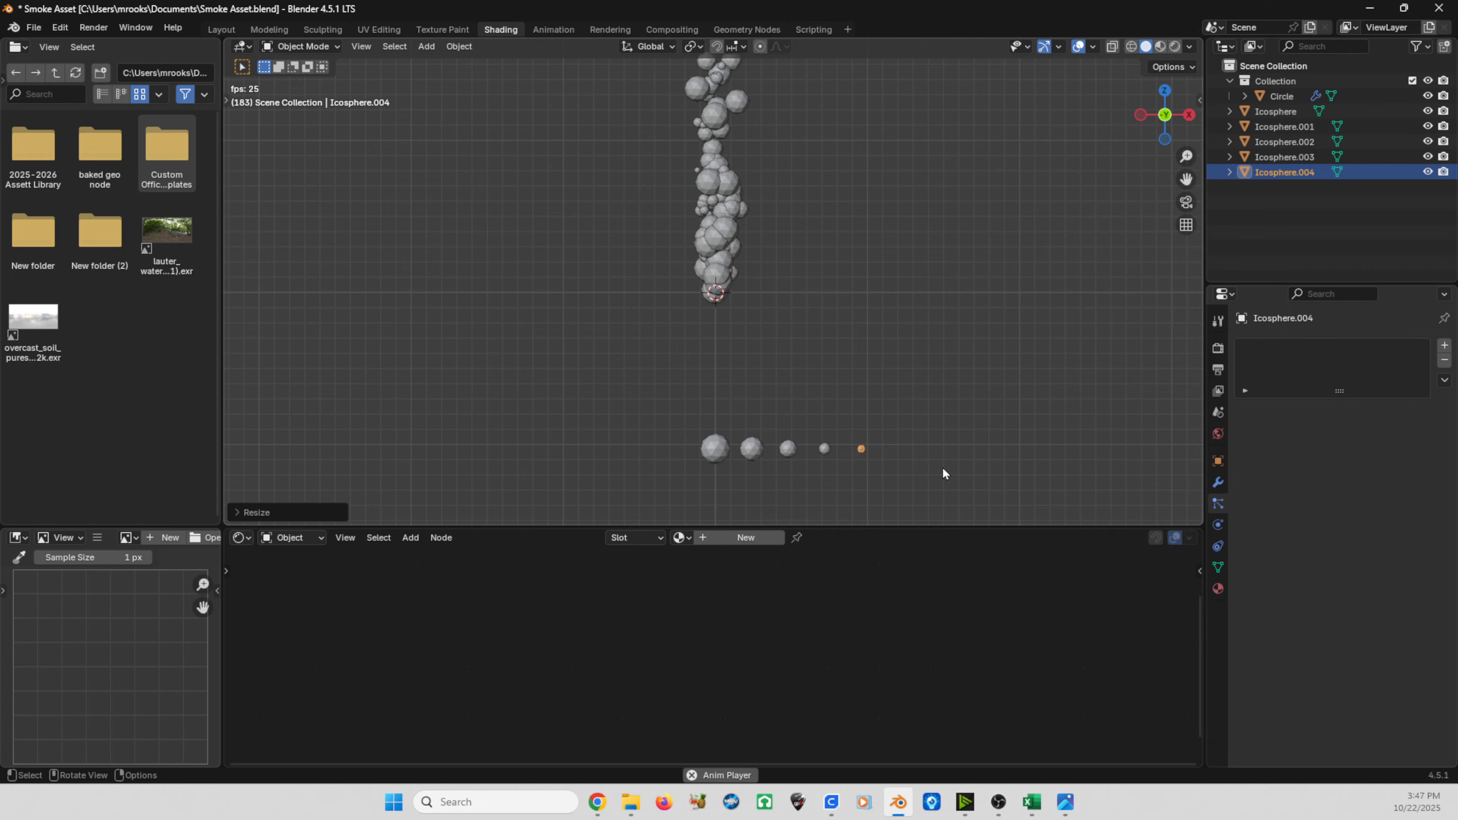
# Move all five icospheres to a new collection named Smoke Particles.
pyautogui.moveTo(945, 467); pyautogui.dragTo(676, 406)
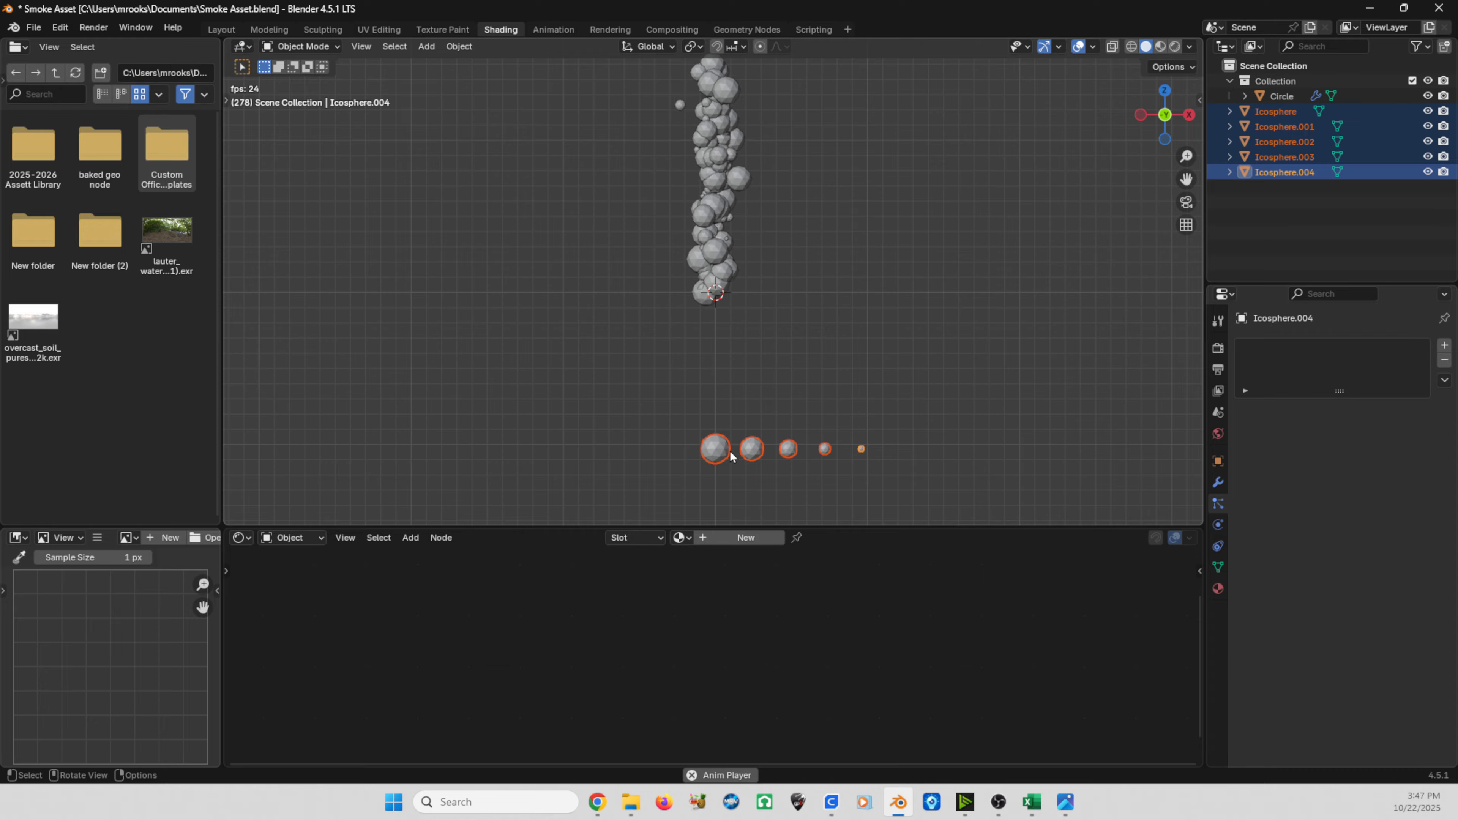
pyautogui.press('m')
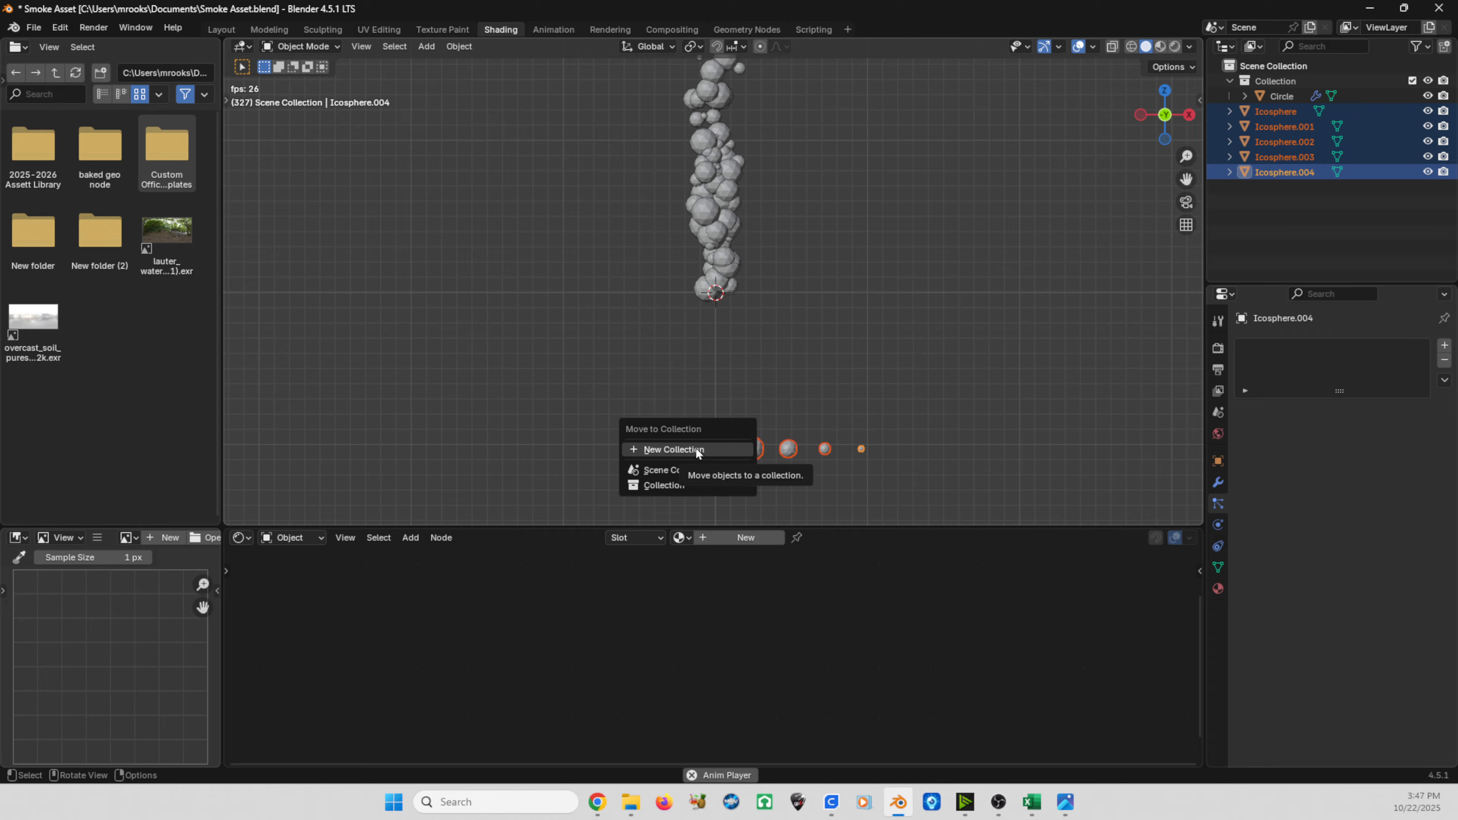
pyautogui.click(696, 449)
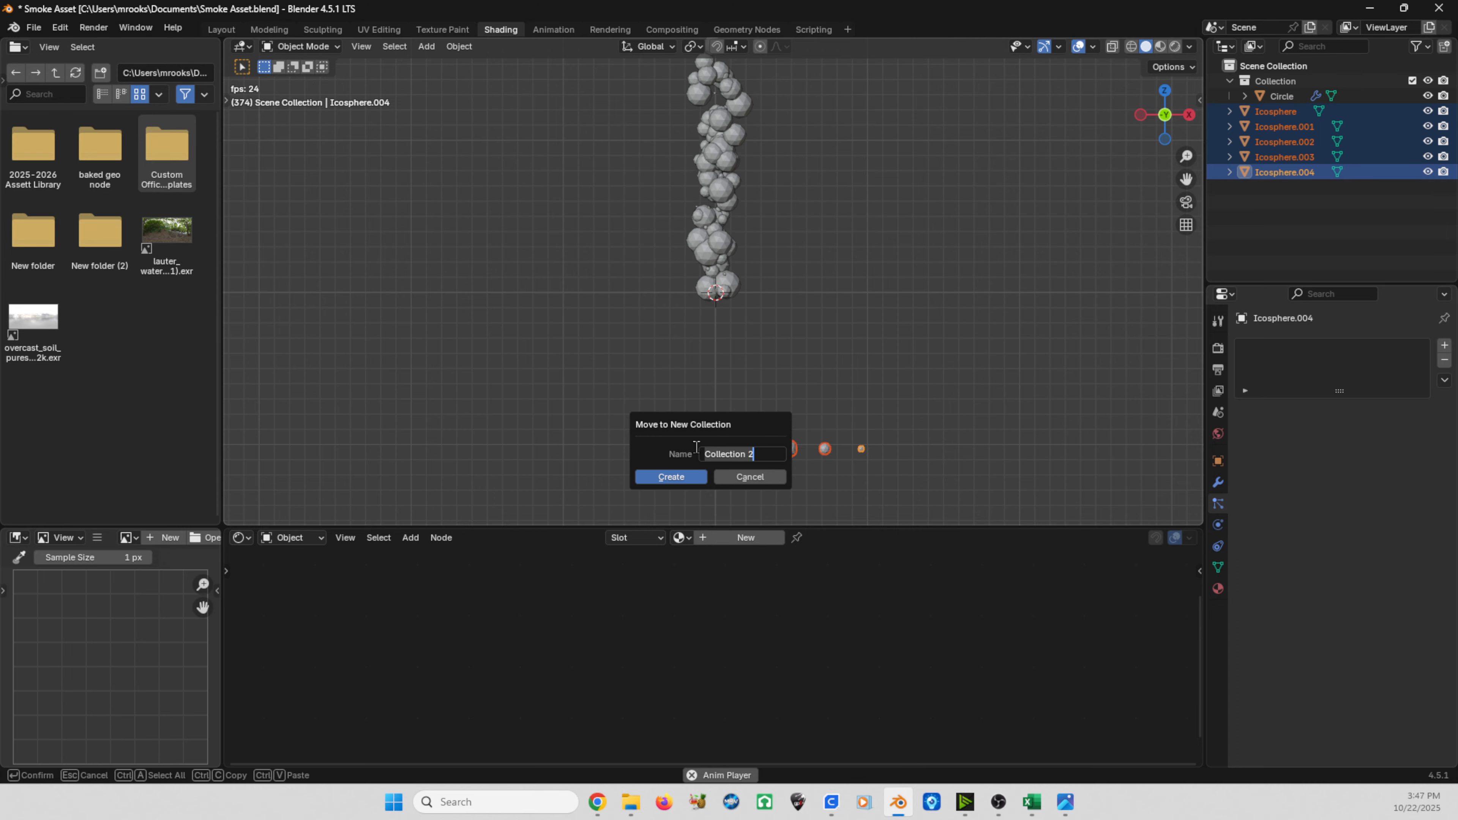
pyautogui.press('BackSpace')
pyautogui.press('BackSpace')
pyautogui.press('BackSpace')
pyautogui.press('BackSpace')
pyautogui.press('BackSpace')
pyautogui.press('BackSpace')
pyautogui.press('BackSpace')
pyautogui.press('BackSpace')
pyautogui.press('BackSpace')
pyautogui.press('BackSpace')
pyautogui.press('BackSpace')
pyautogui.press('BackSpace')
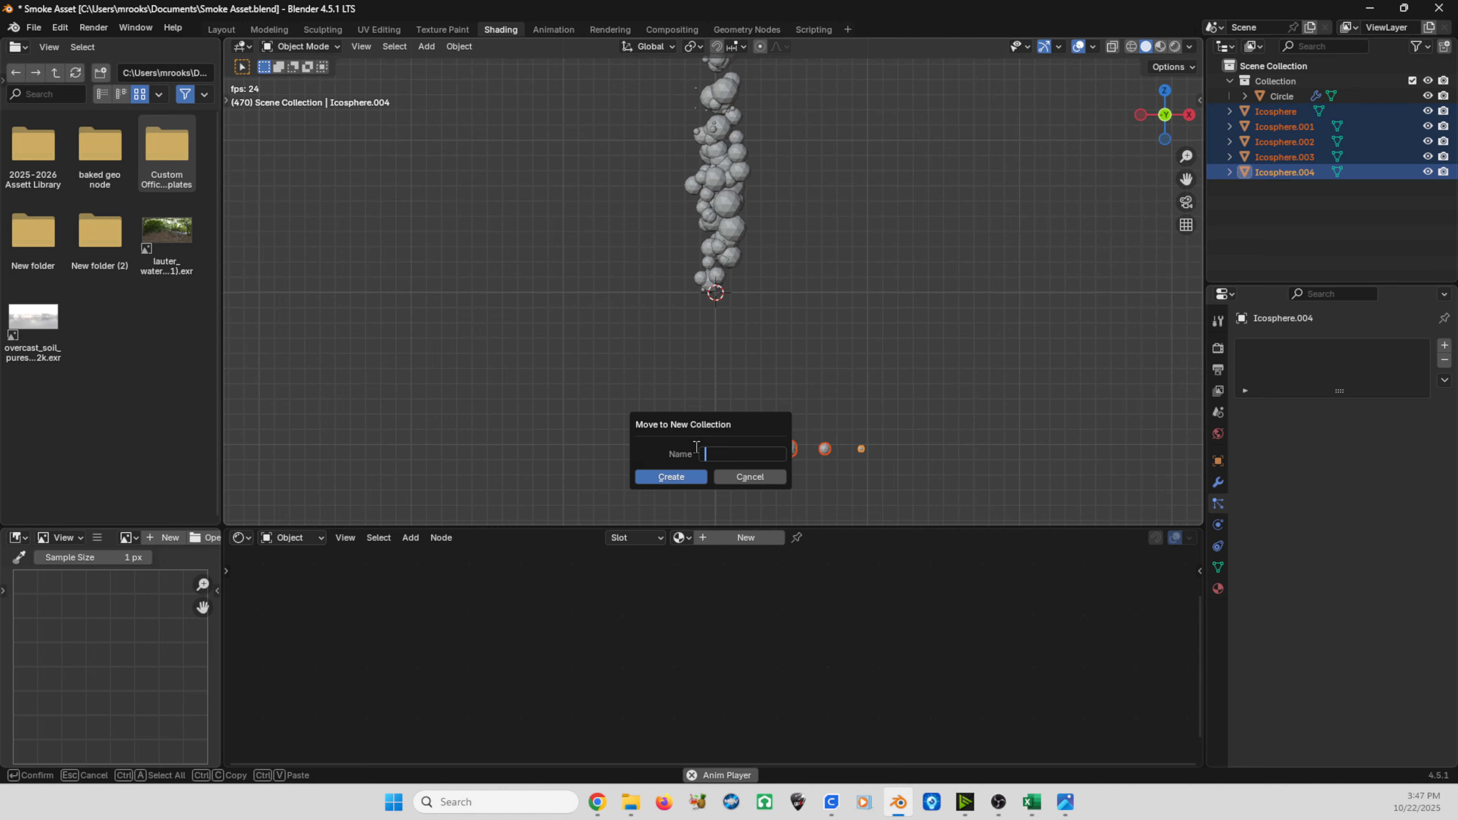
pyautogui.write('Smoke Parti')
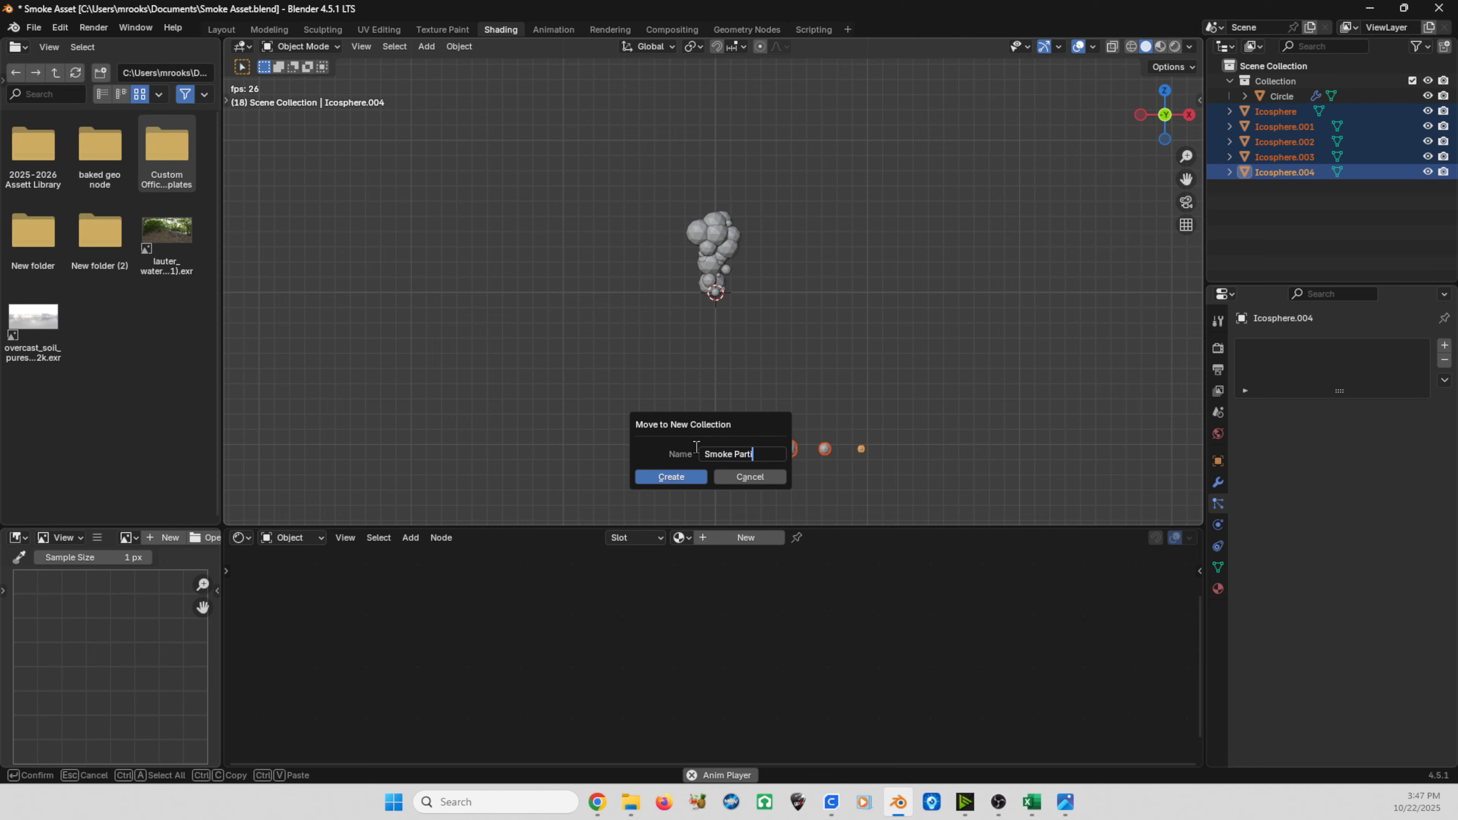
pyautogui.write('cles')
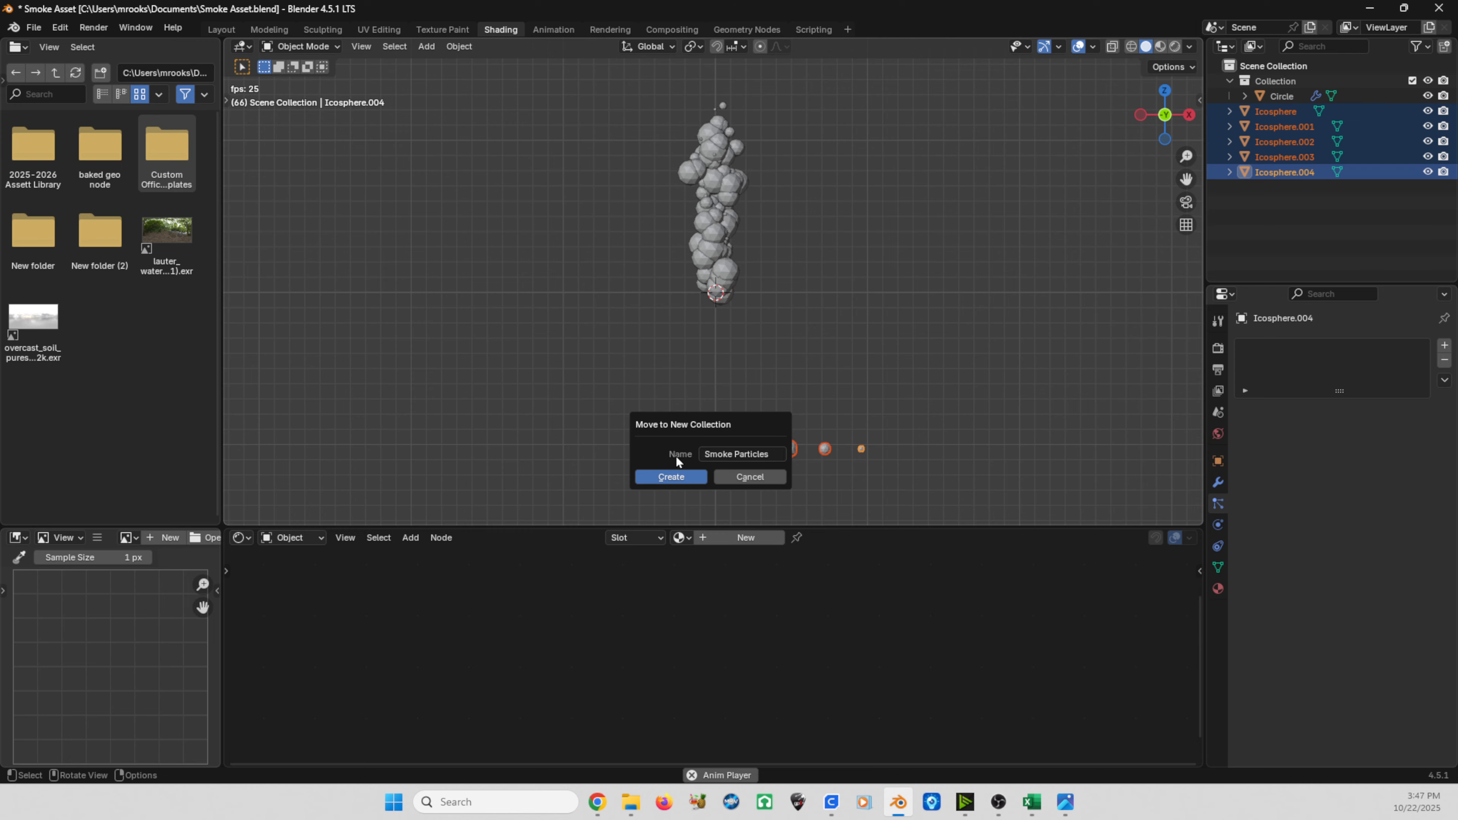
pyautogui.click(669, 477)
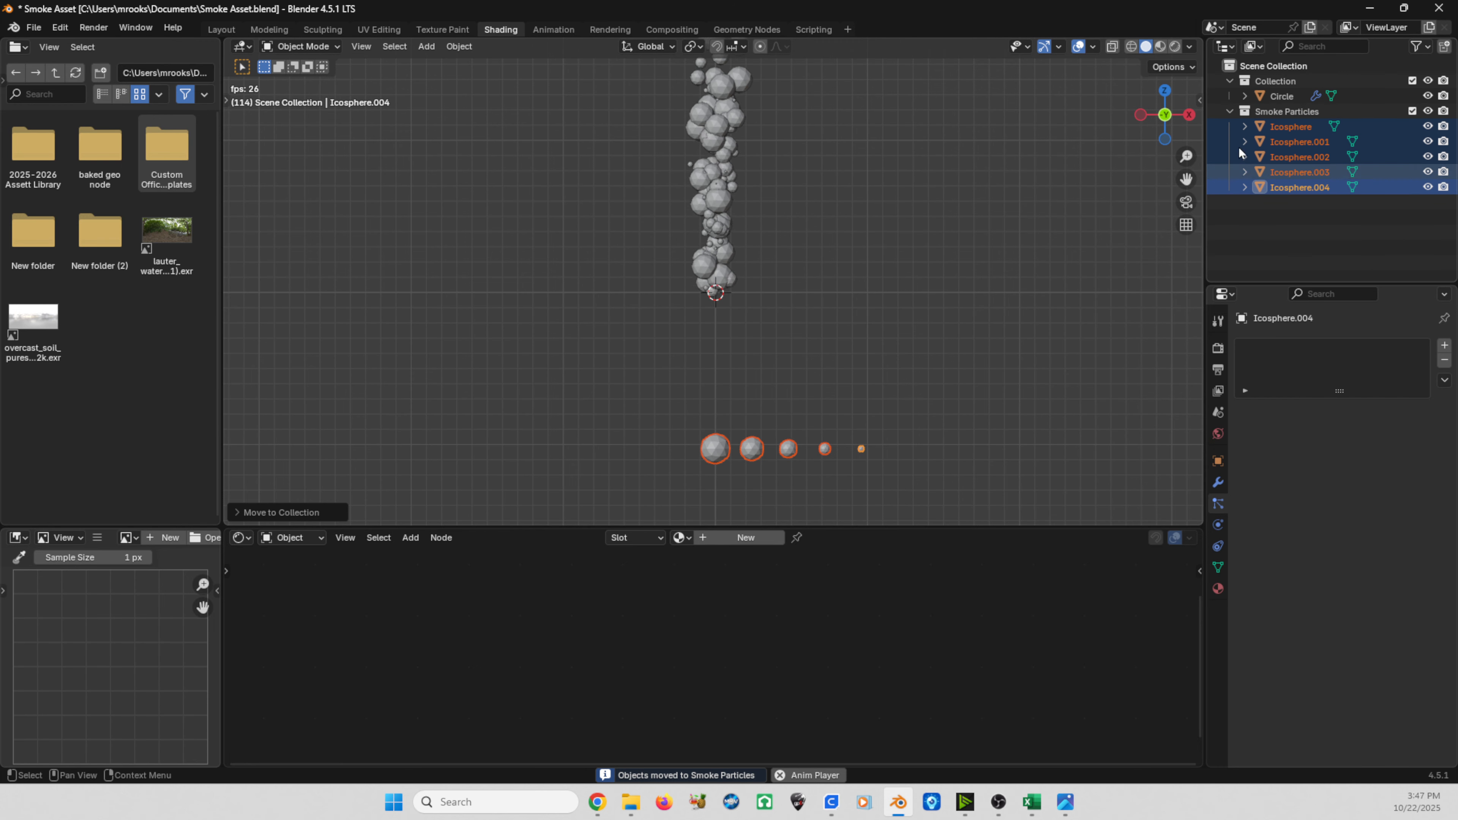
# Set the circle's particles to render as Collection, using Smoke Particles as the instance collection.
pyautogui.click(718, 226)
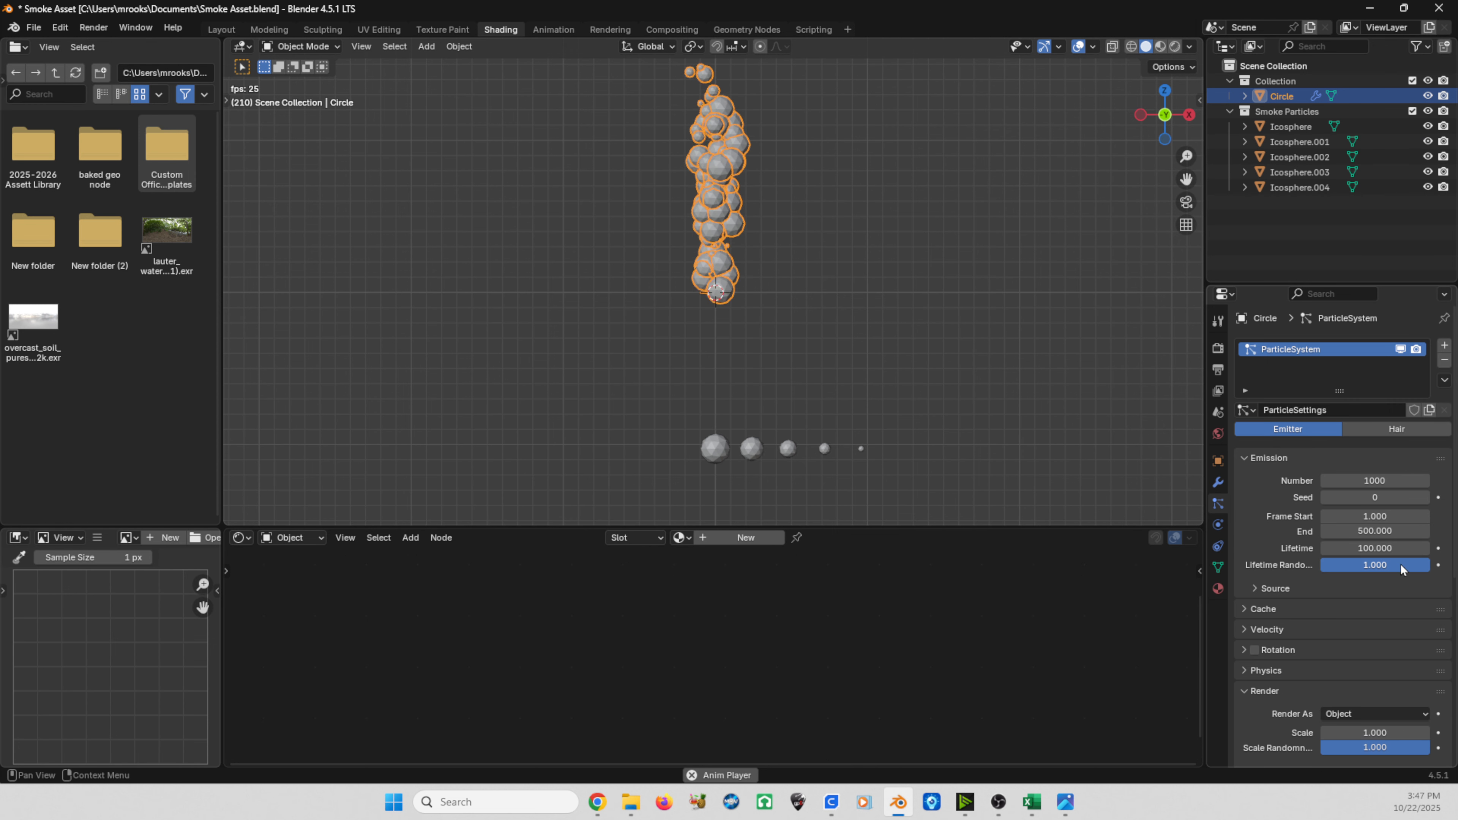
pyautogui.scroll(-6, 1401, 564)
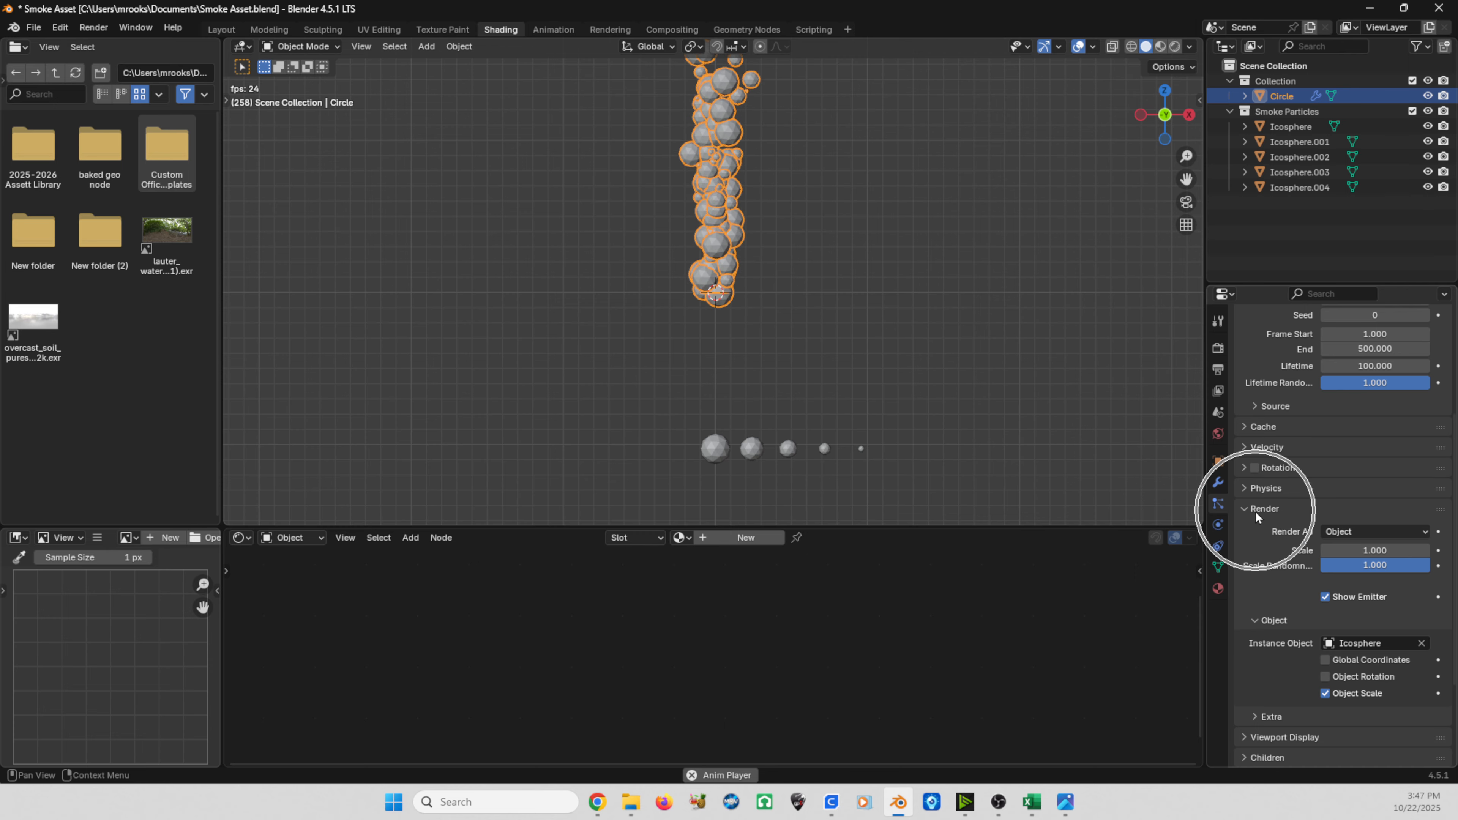
pyautogui.click(1336, 531)
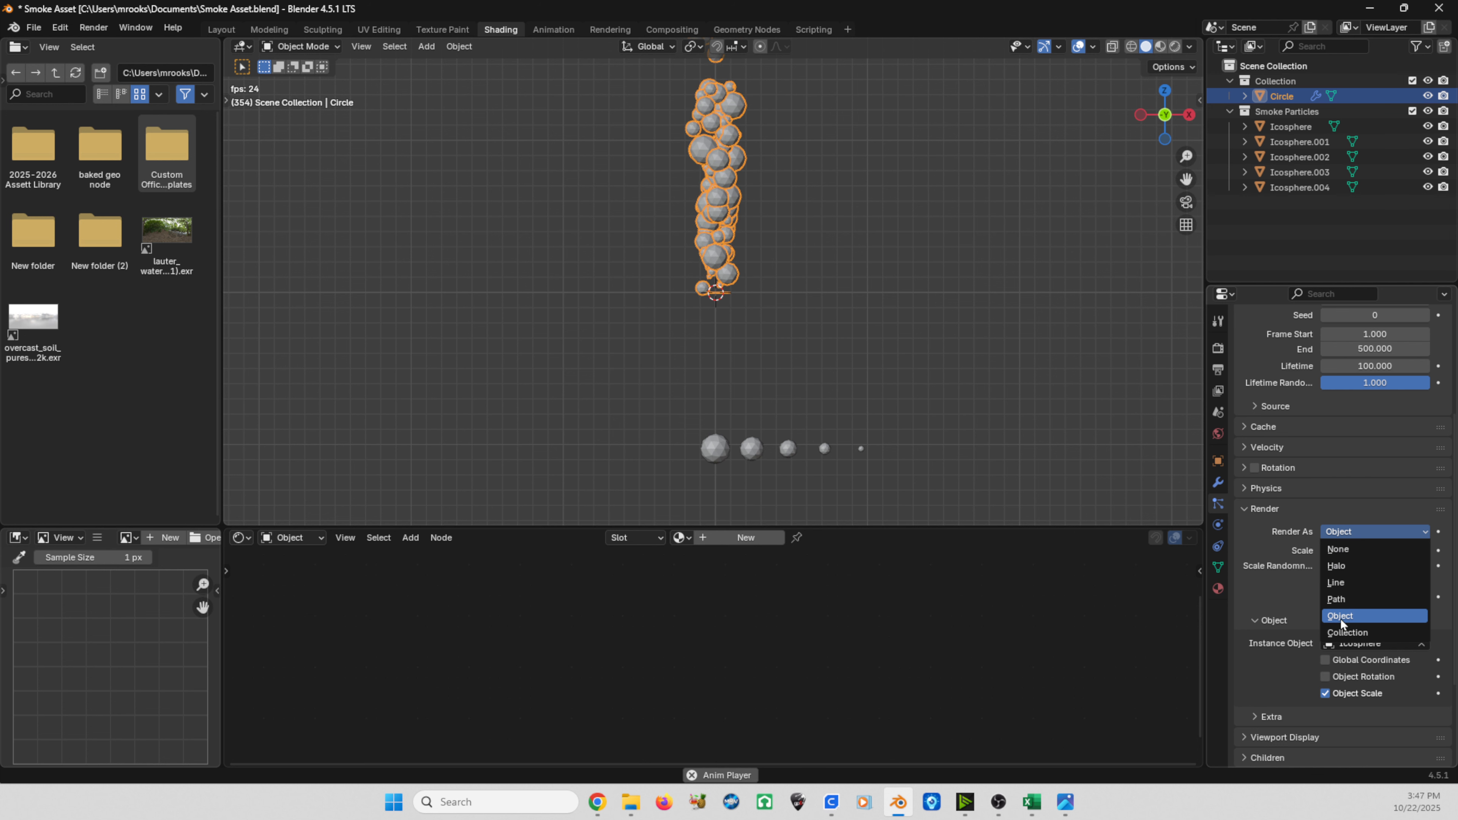
pyautogui.click(1344, 631)
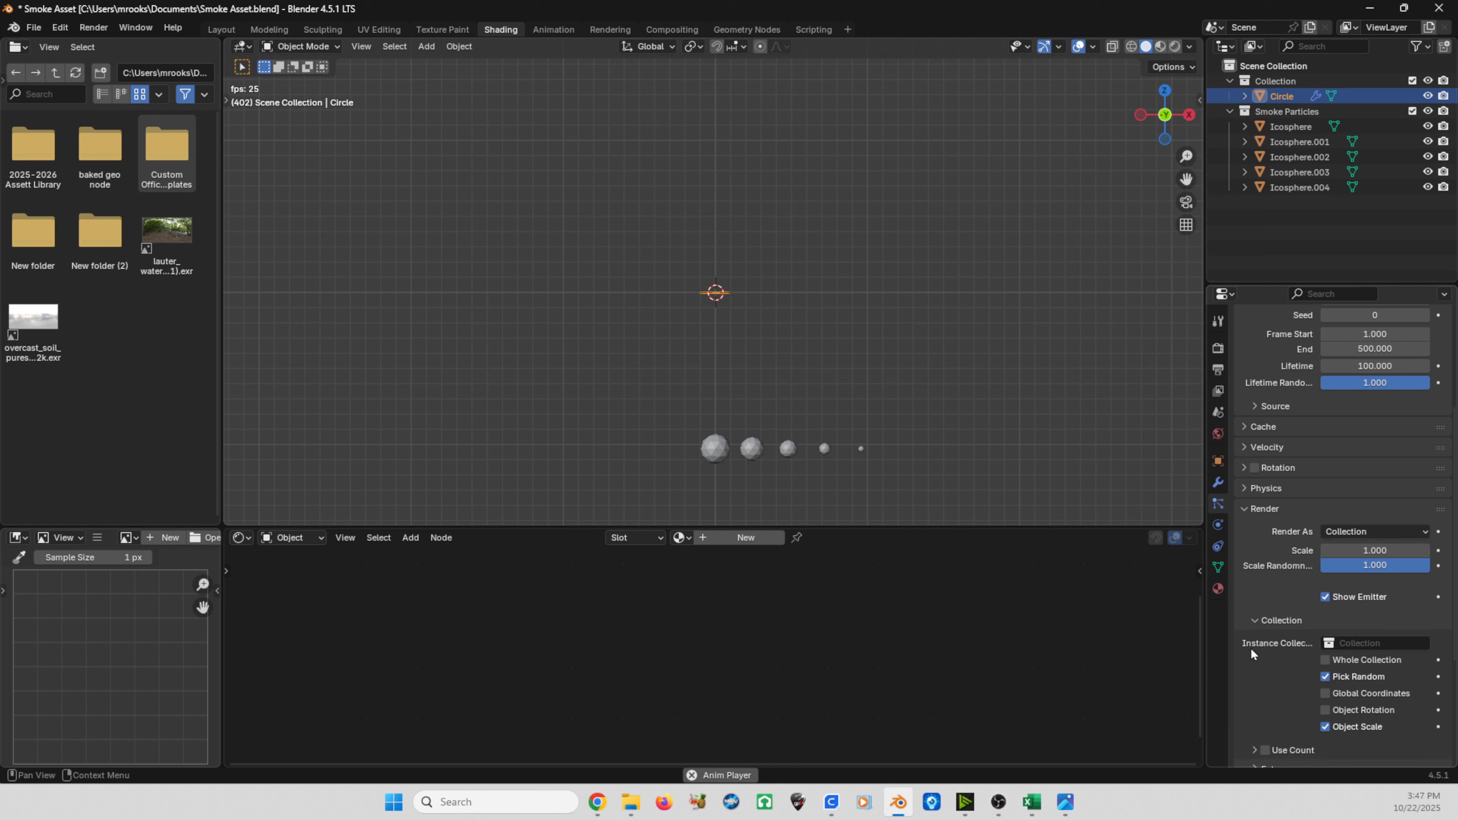
pyautogui.click(1371, 643)
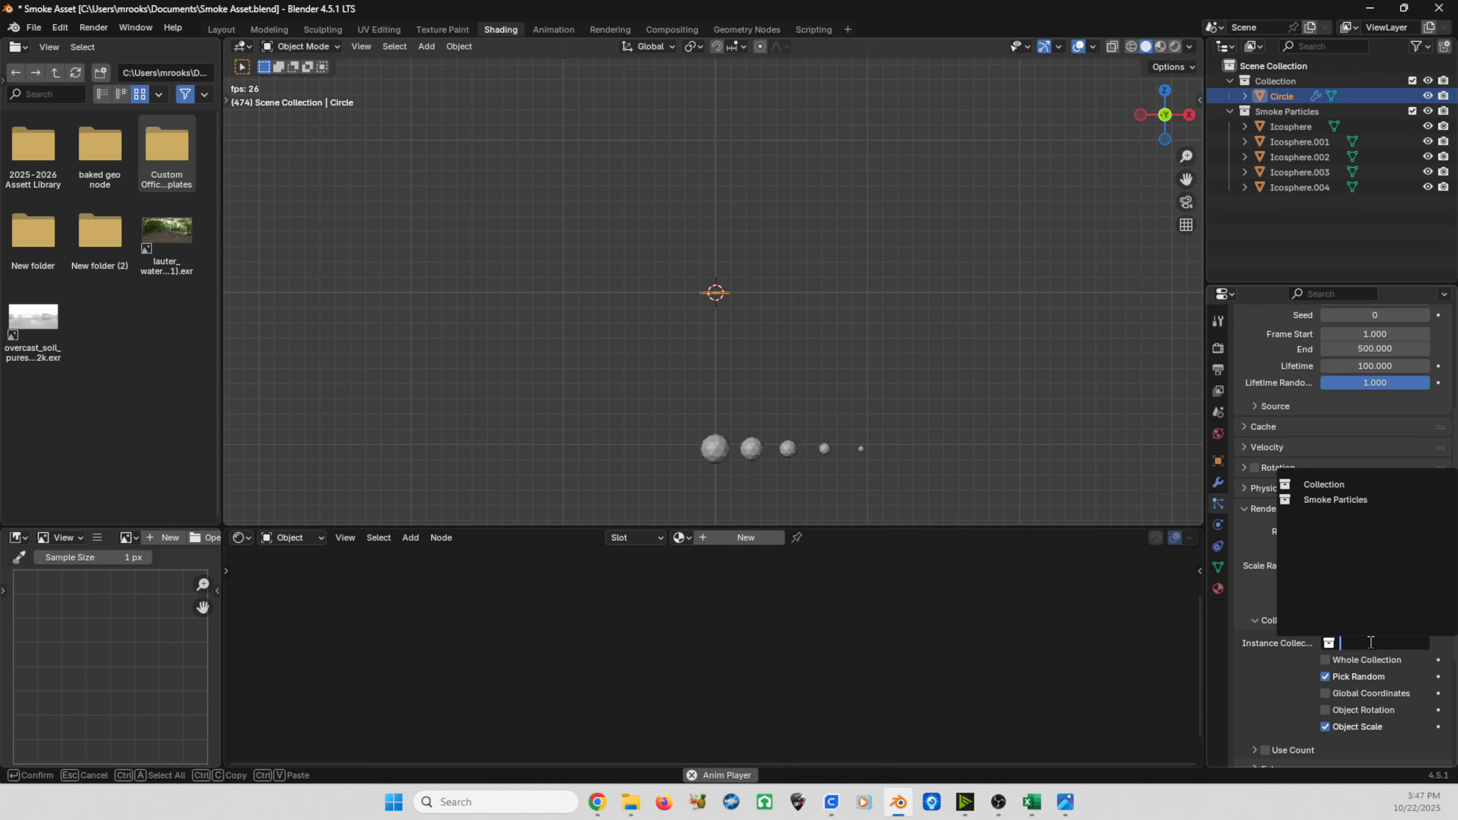
pyautogui.click(1319, 499)
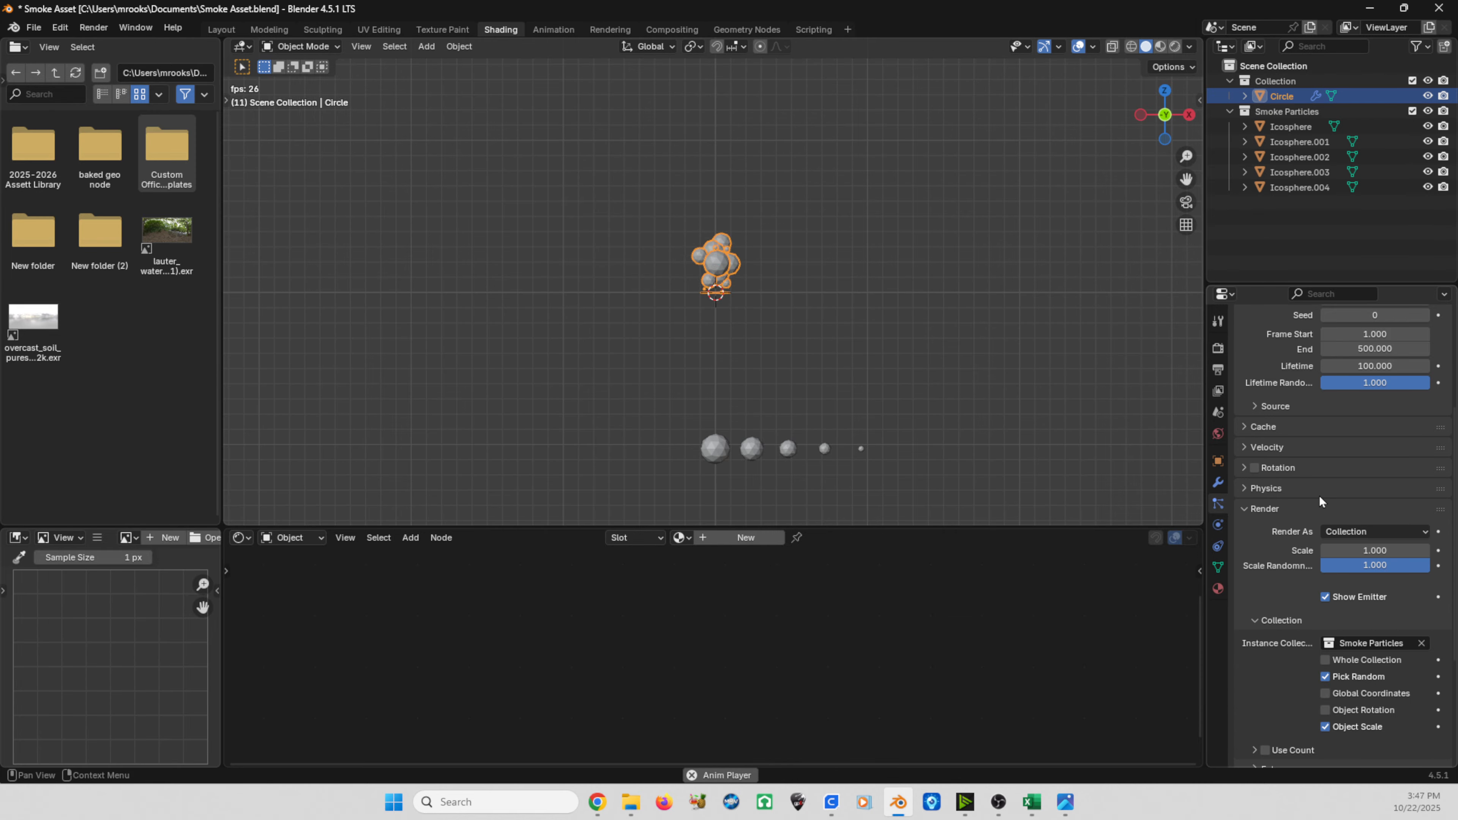
# Try the collection instances with Pick Random off and Whole Collection on, then restore both options and check the particle playback.
pyautogui.click(1322, 676)
pyautogui.click(1325, 659)
pyautogui.click(1325, 659)
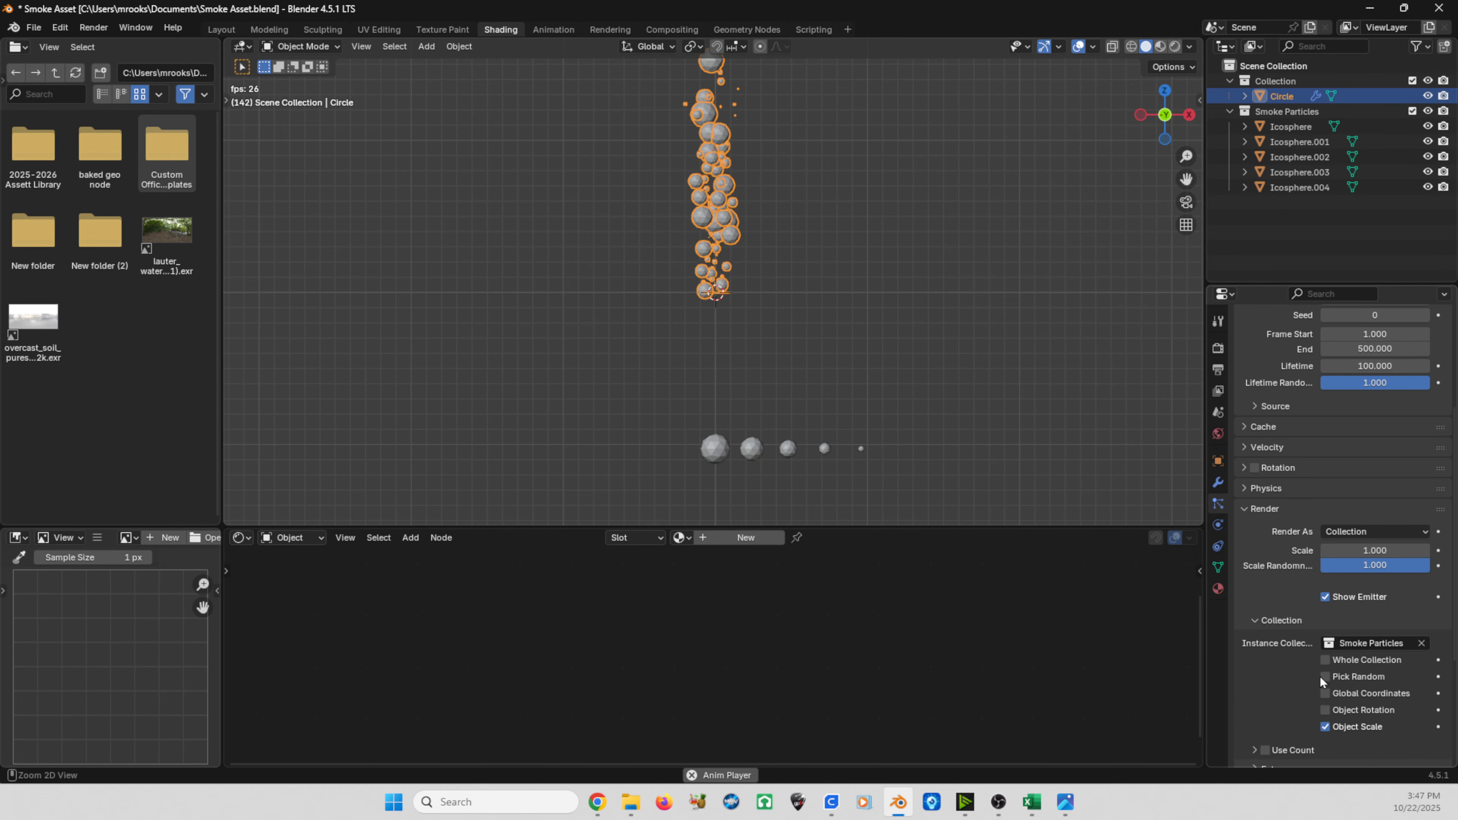
pyautogui.click(1323, 676)
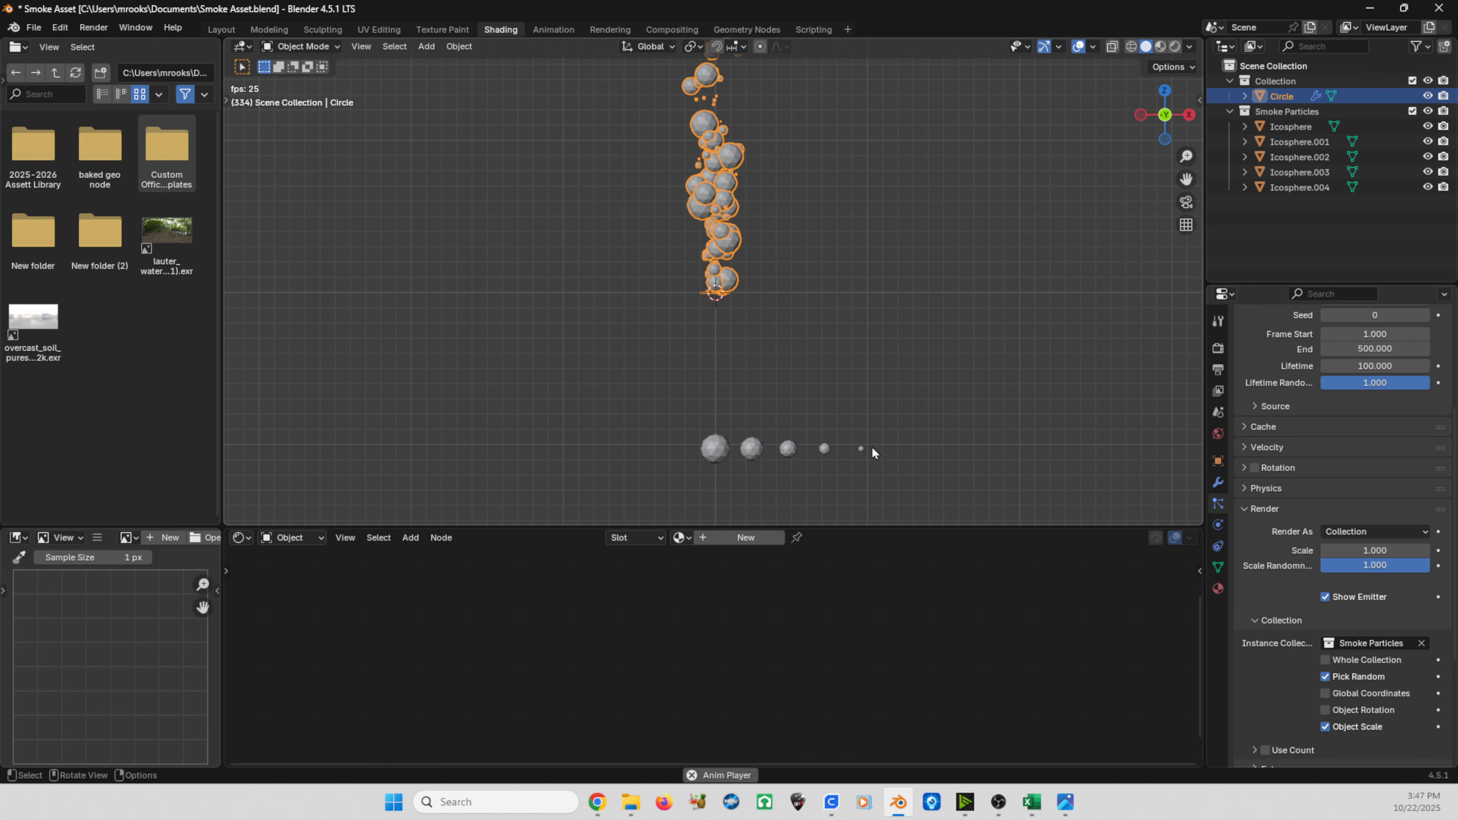
pyautogui.press('space')
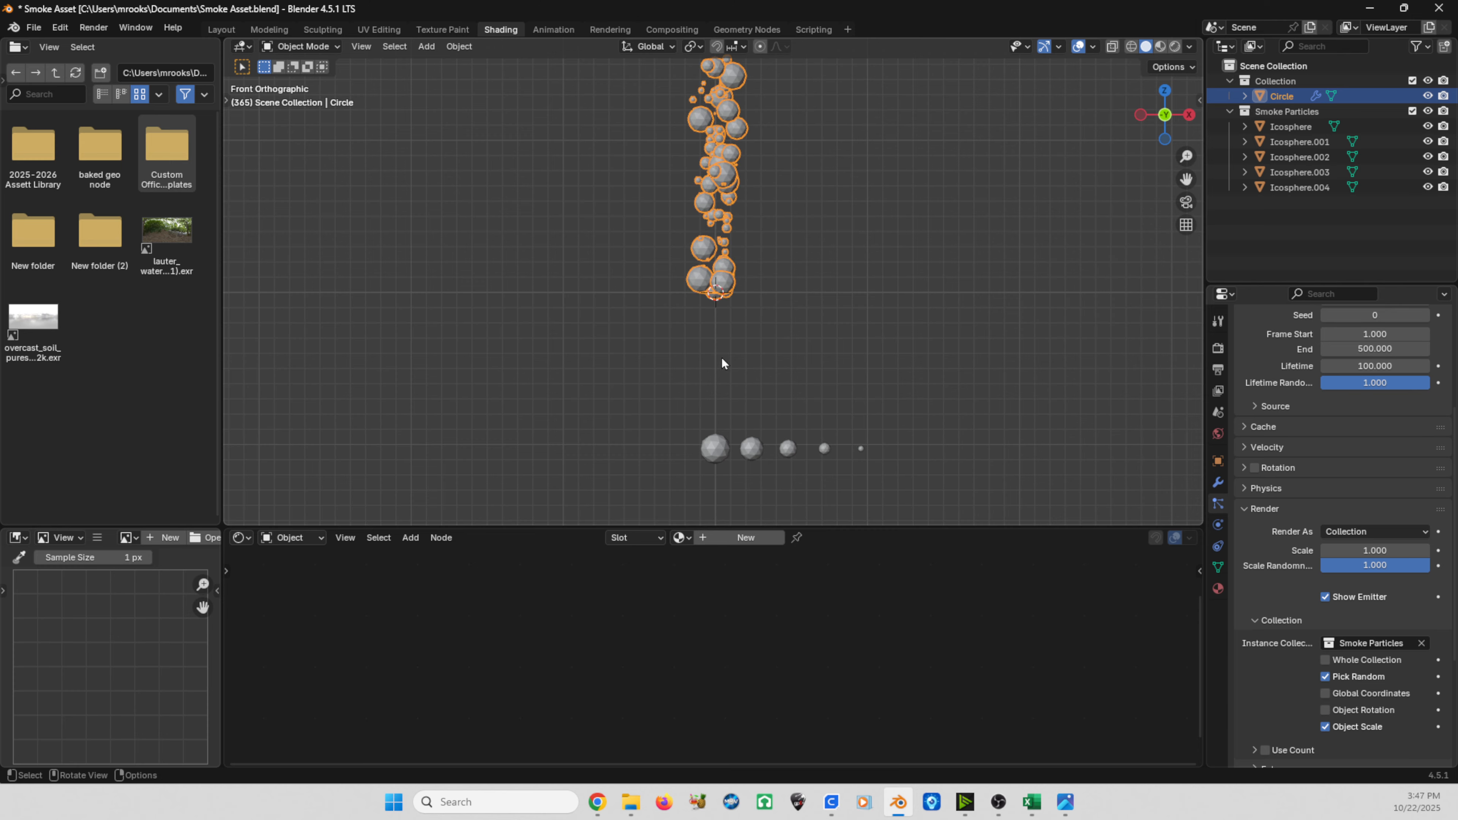
pyautogui.press('space')
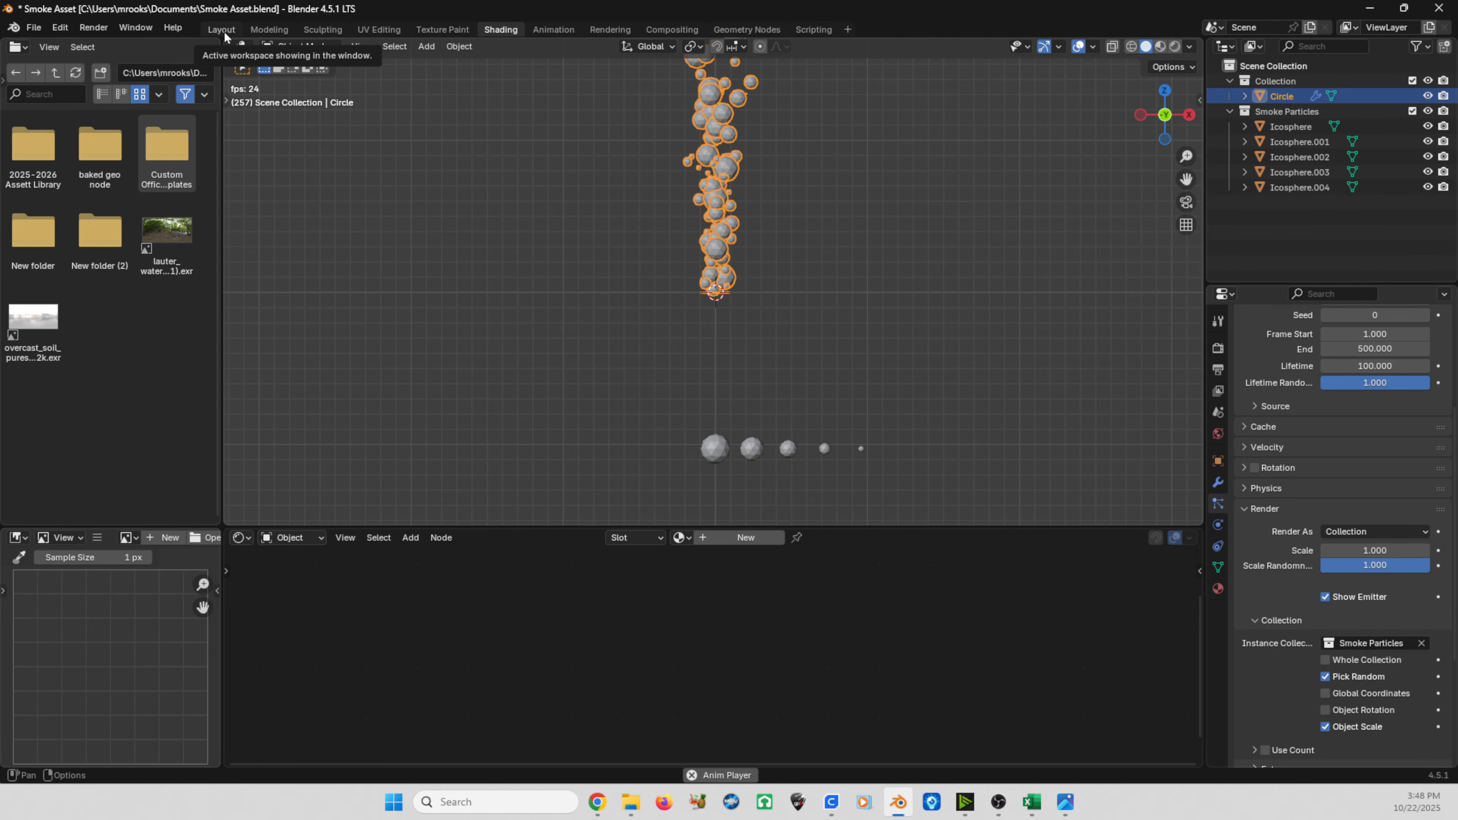
# Switch the viewport to rendered shading and set the render engine to EEVEE.
pyautogui.click(1176, 46)
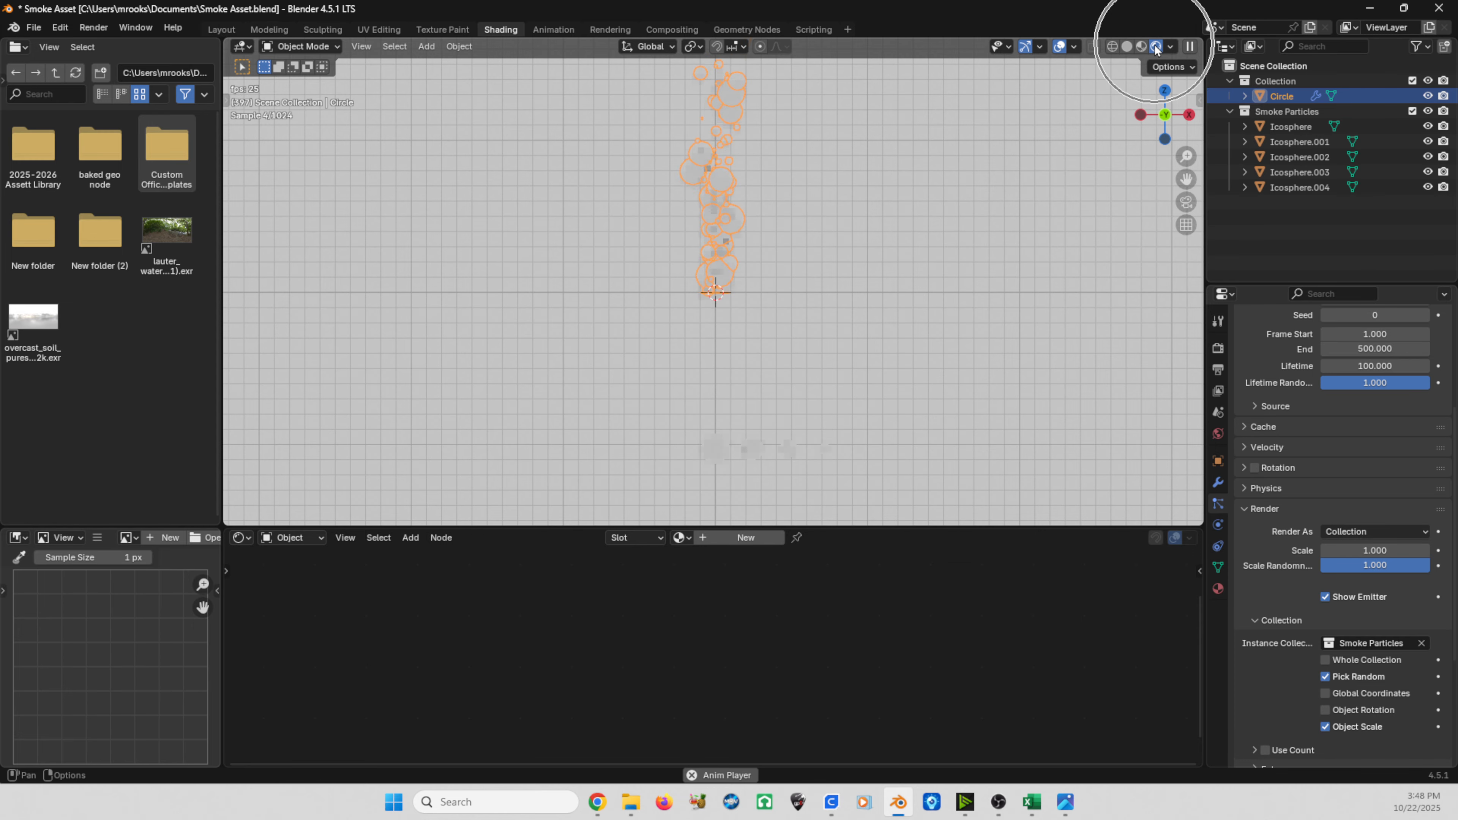
pyautogui.click(1218, 348)
pyautogui.scroll(5, 1377, 351)
pyautogui.click(1376, 347)
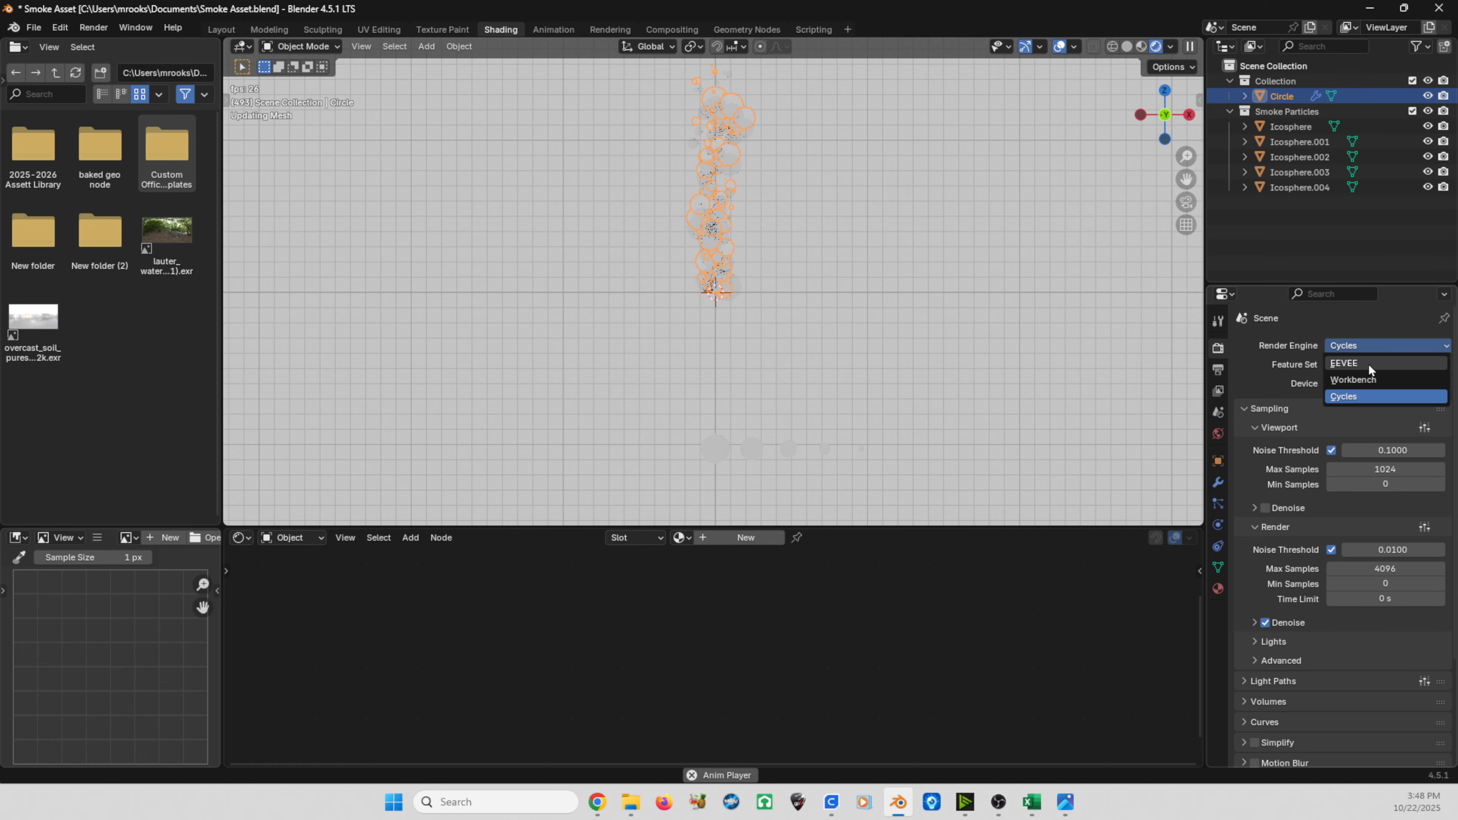
pyautogui.click(1369, 363)
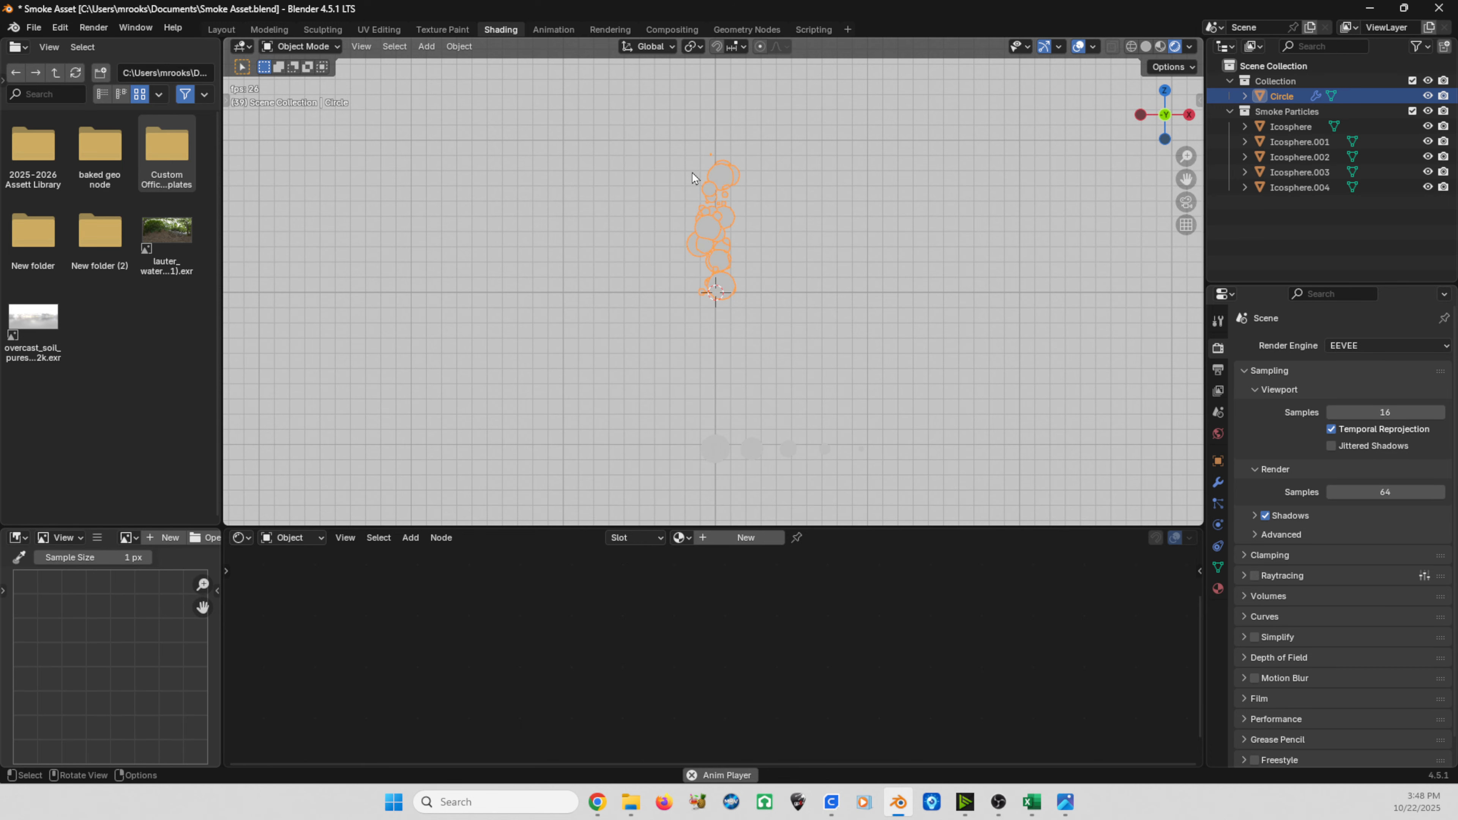
# Select all five icospheres below the circle emitter.
pyautogui.keyDown('shift'); pyautogui.moveTo(694, 176); pyautogui.dragTo(703, 224, button='middle'); pyautogui.keyUp('shift')
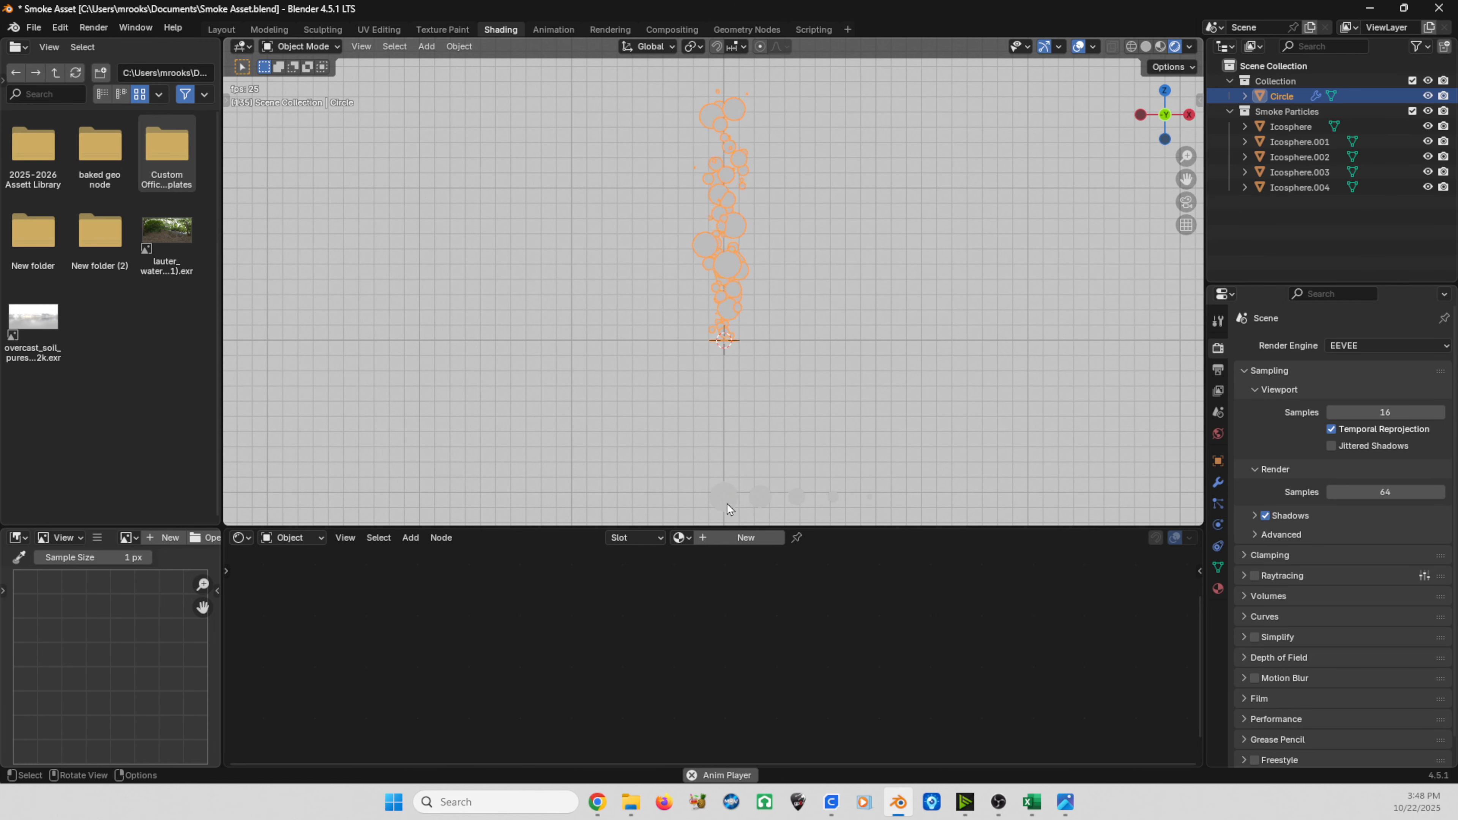
pyautogui.keyDown('shift'); pyautogui.moveTo(727, 503); pyautogui.dragTo(599, 326, button='middle'); pyautogui.keyUp('shift')
pyautogui.moveTo(599, 326); pyautogui.dragTo(867, 380)
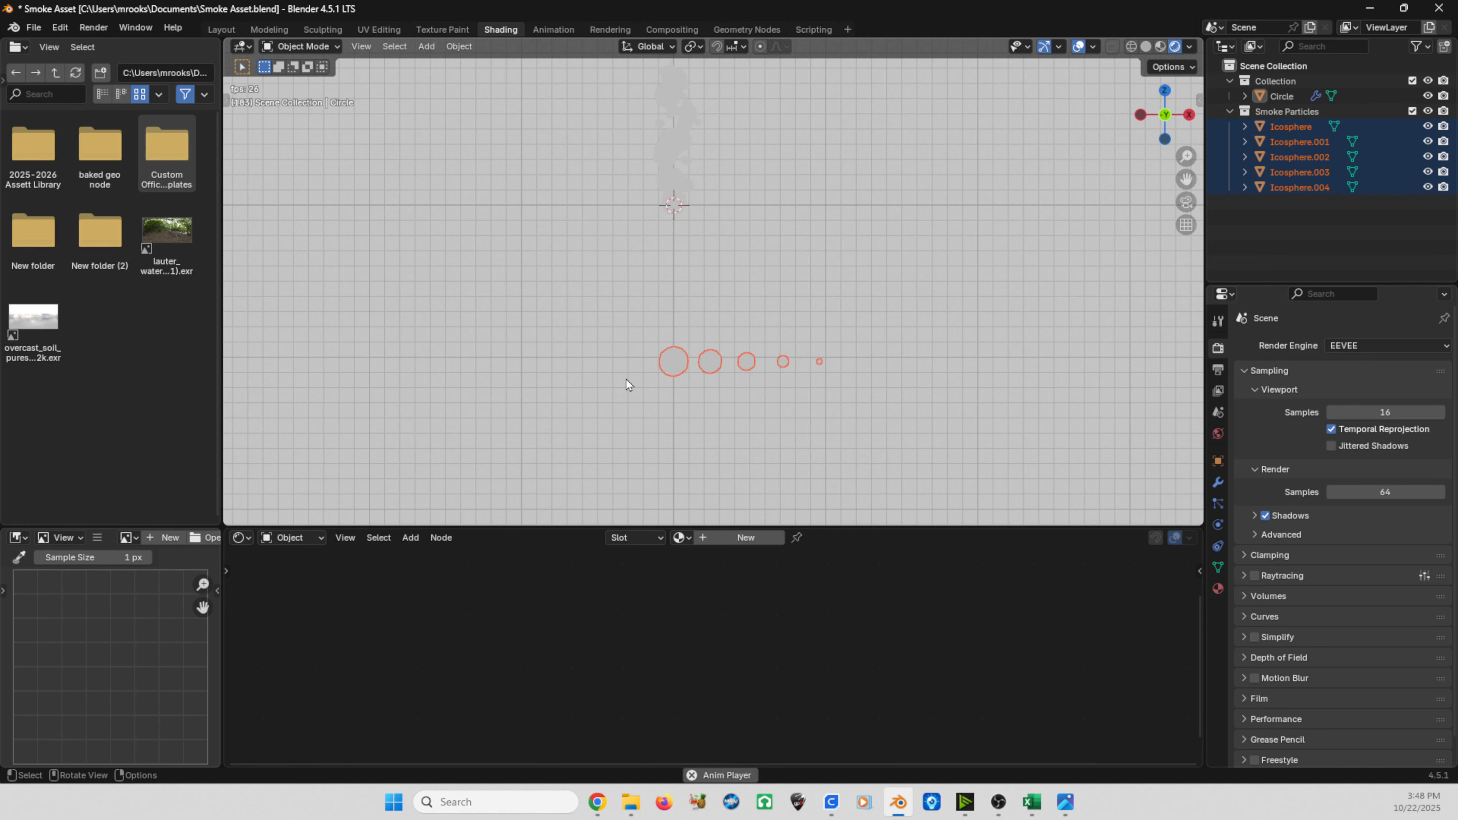
# Try a dark grey world background colour of #676767, and restore it to white.
pyautogui.click(1218, 435)
pyautogui.click(1383, 454)
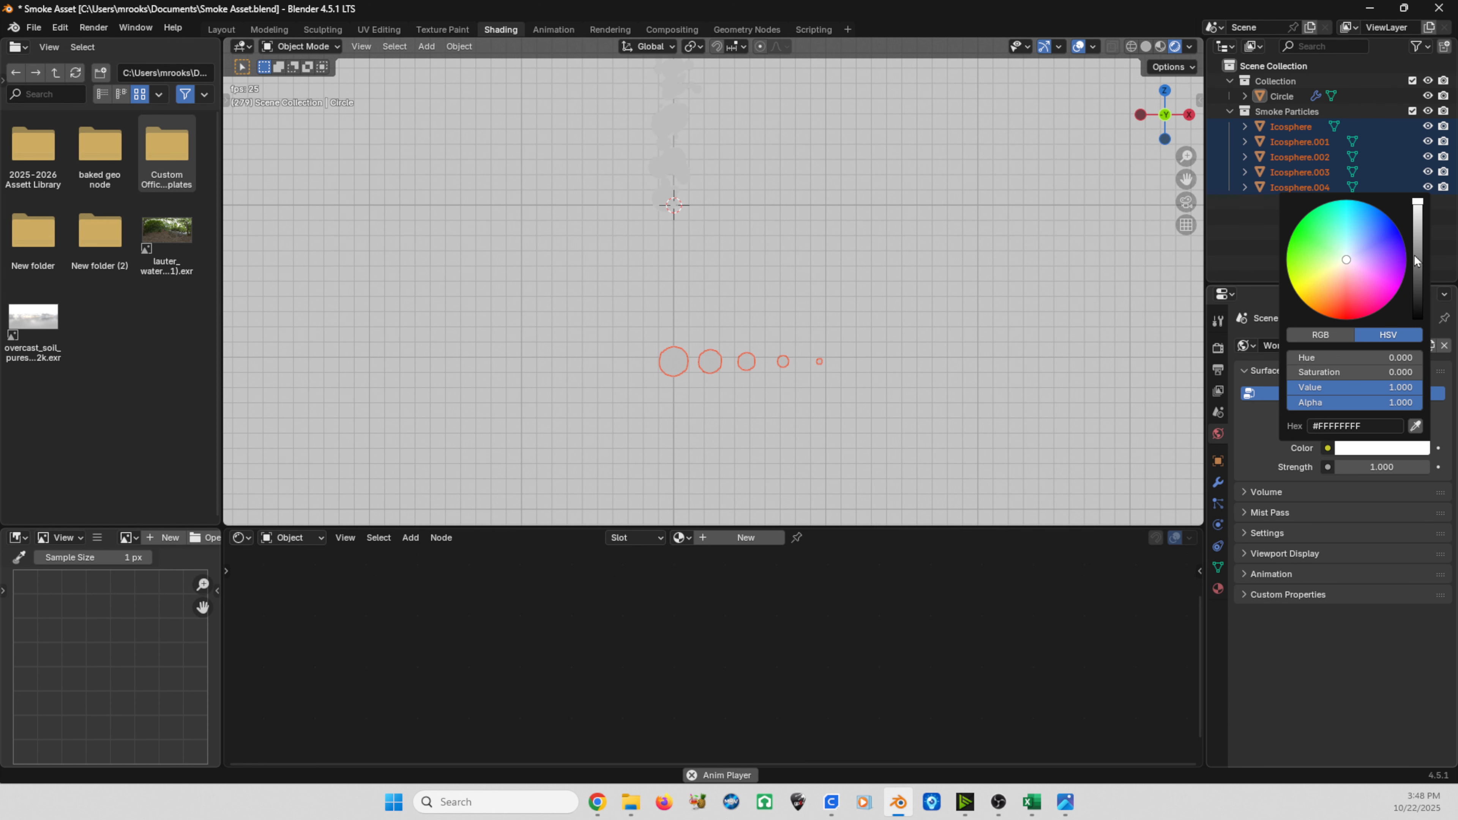
pyautogui.moveTo(1418, 259); pyautogui.dragTo(1418, 271)
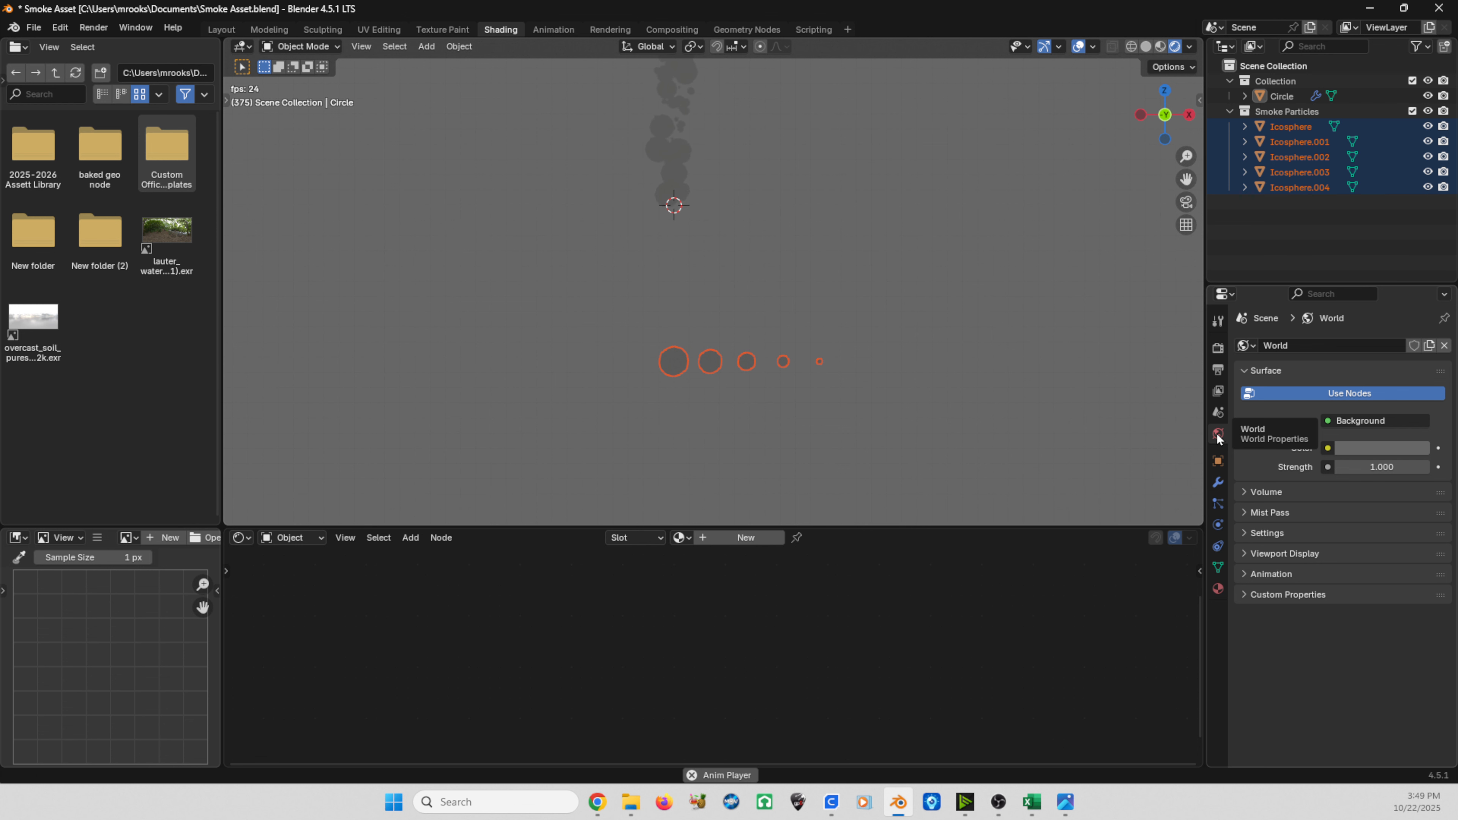
pyautogui.click(1337, 447)
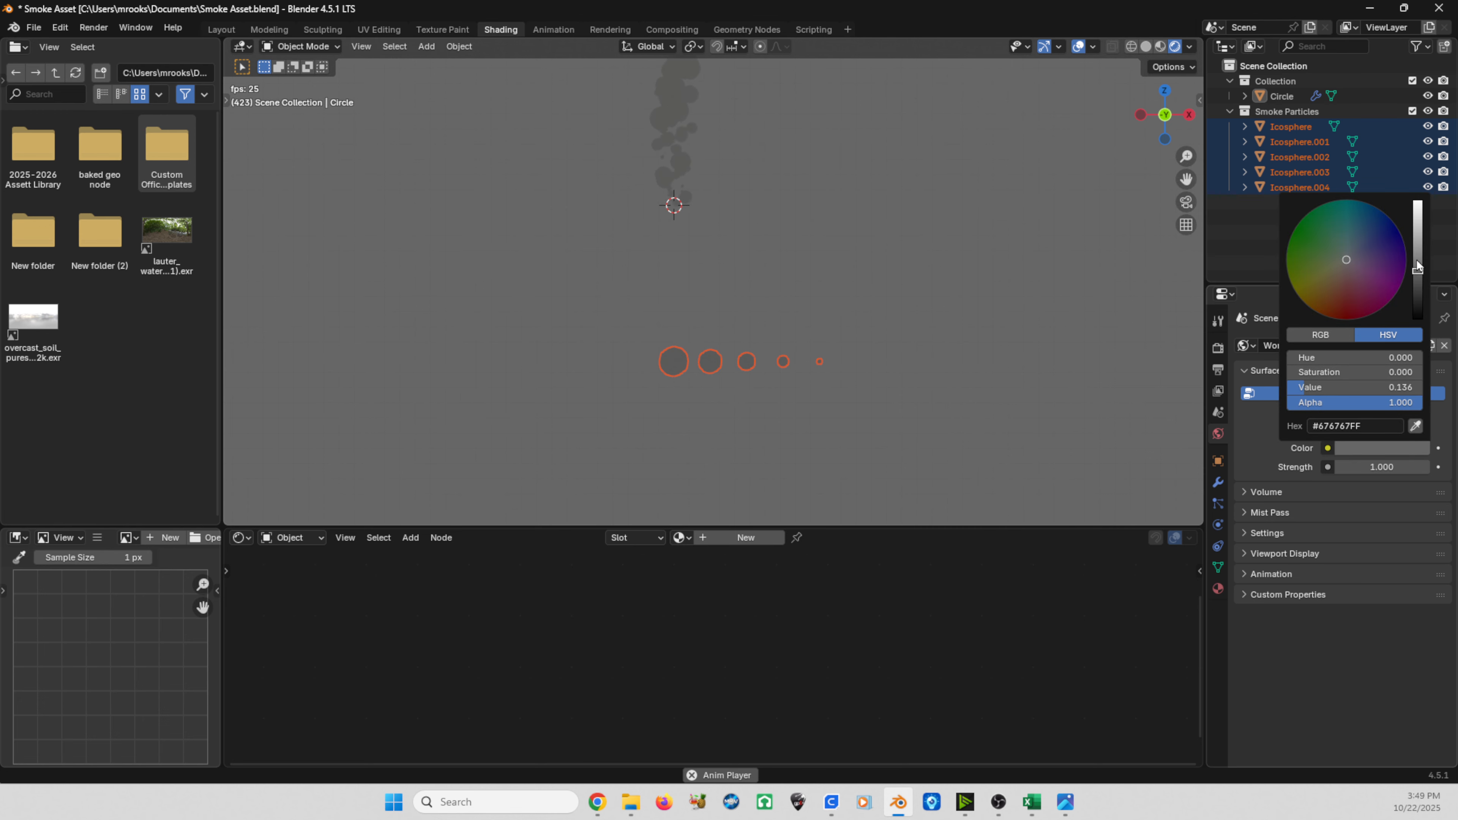
pyautogui.click(1418, 204)
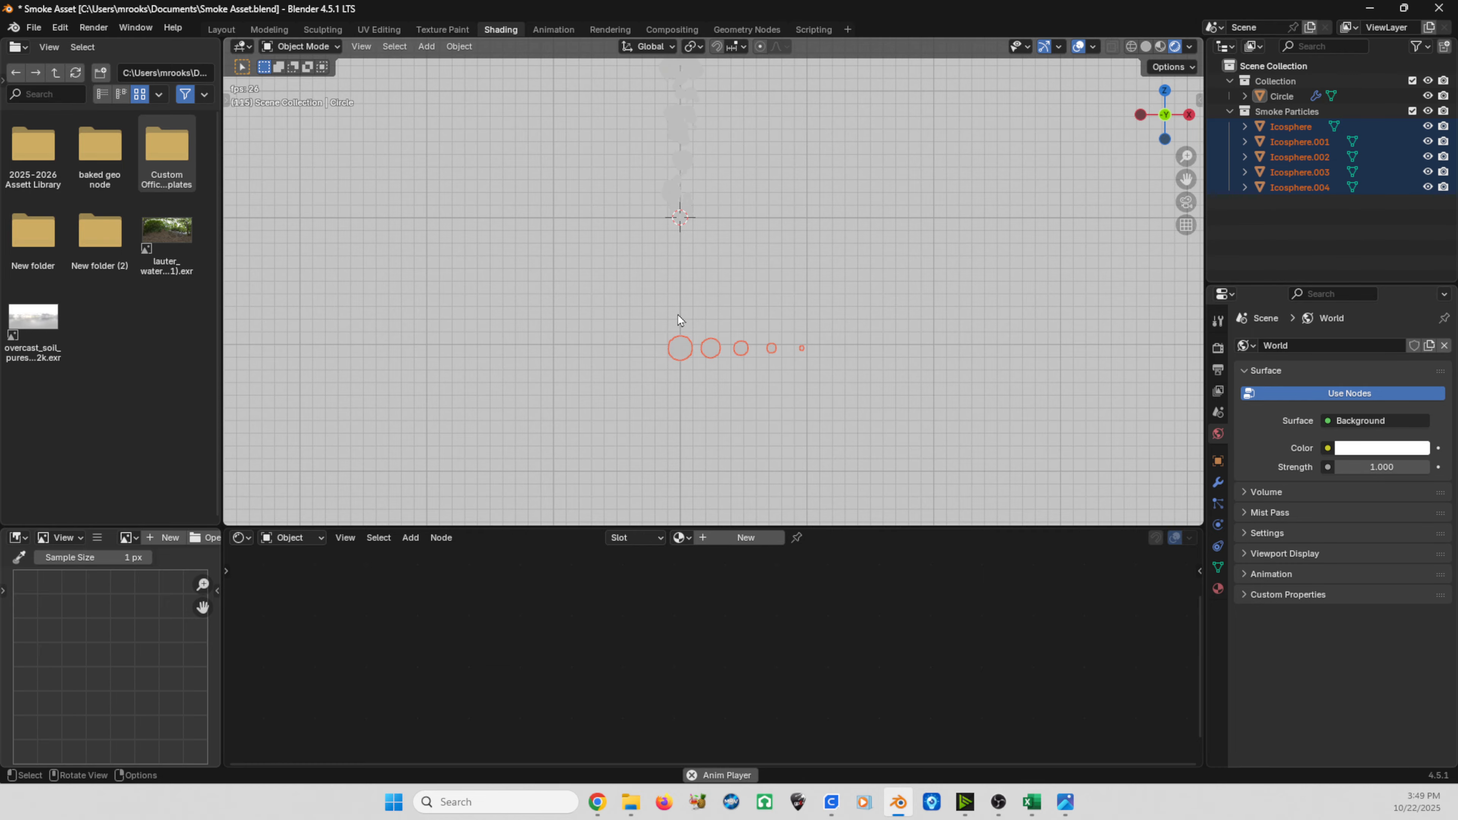
# Reselect all five icospheres with Icosphere.001 as the active object.
pyautogui.scroll(2, 676, 379)
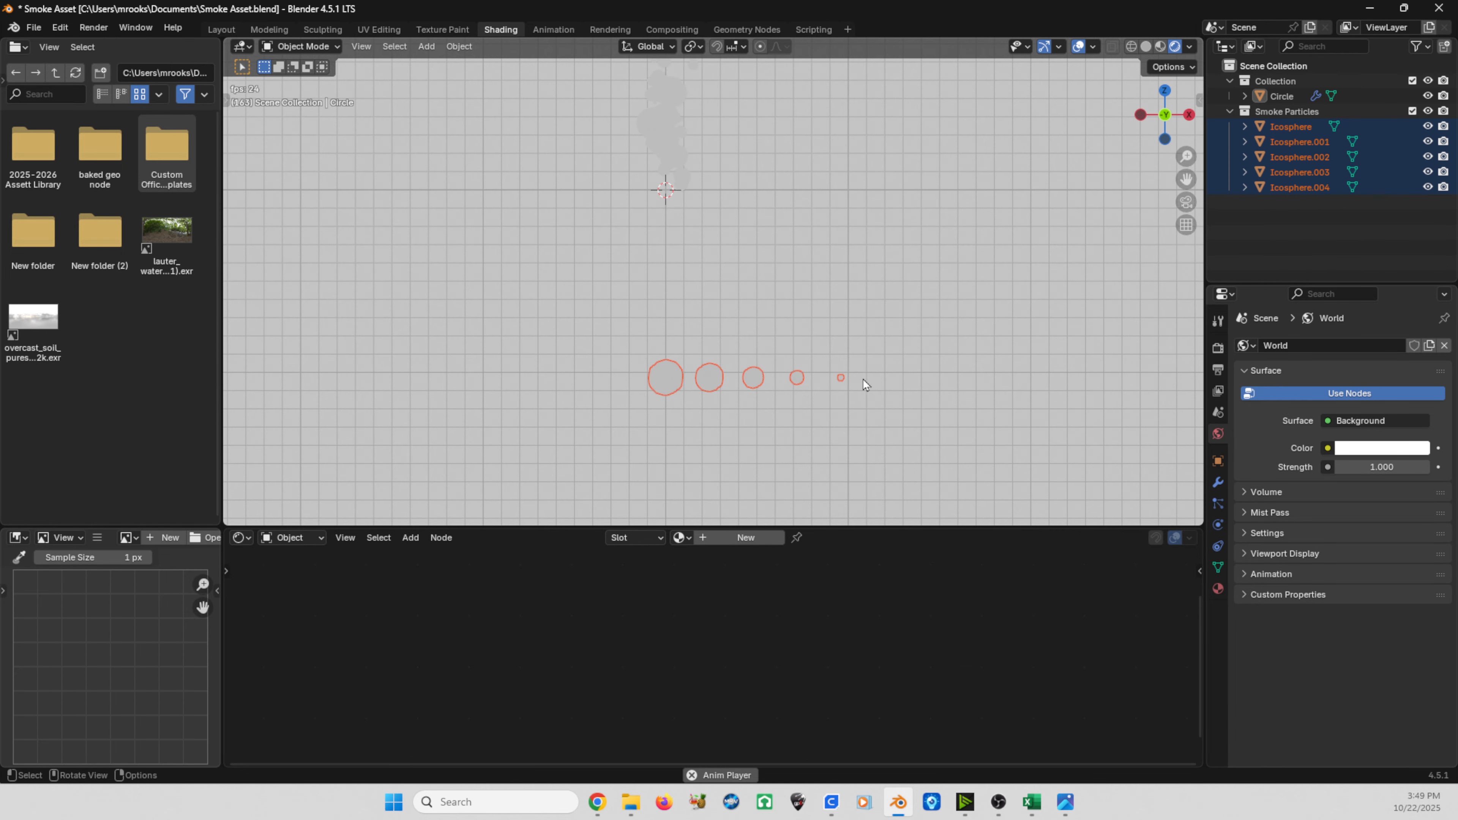
pyautogui.click(655, 373)
pyautogui.moveTo(628, 352); pyautogui.dragTo(874, 418)
pyautogui.keyDown('shift'); pyautogui.click(709, 383); pyautogui.keyUp('shift')
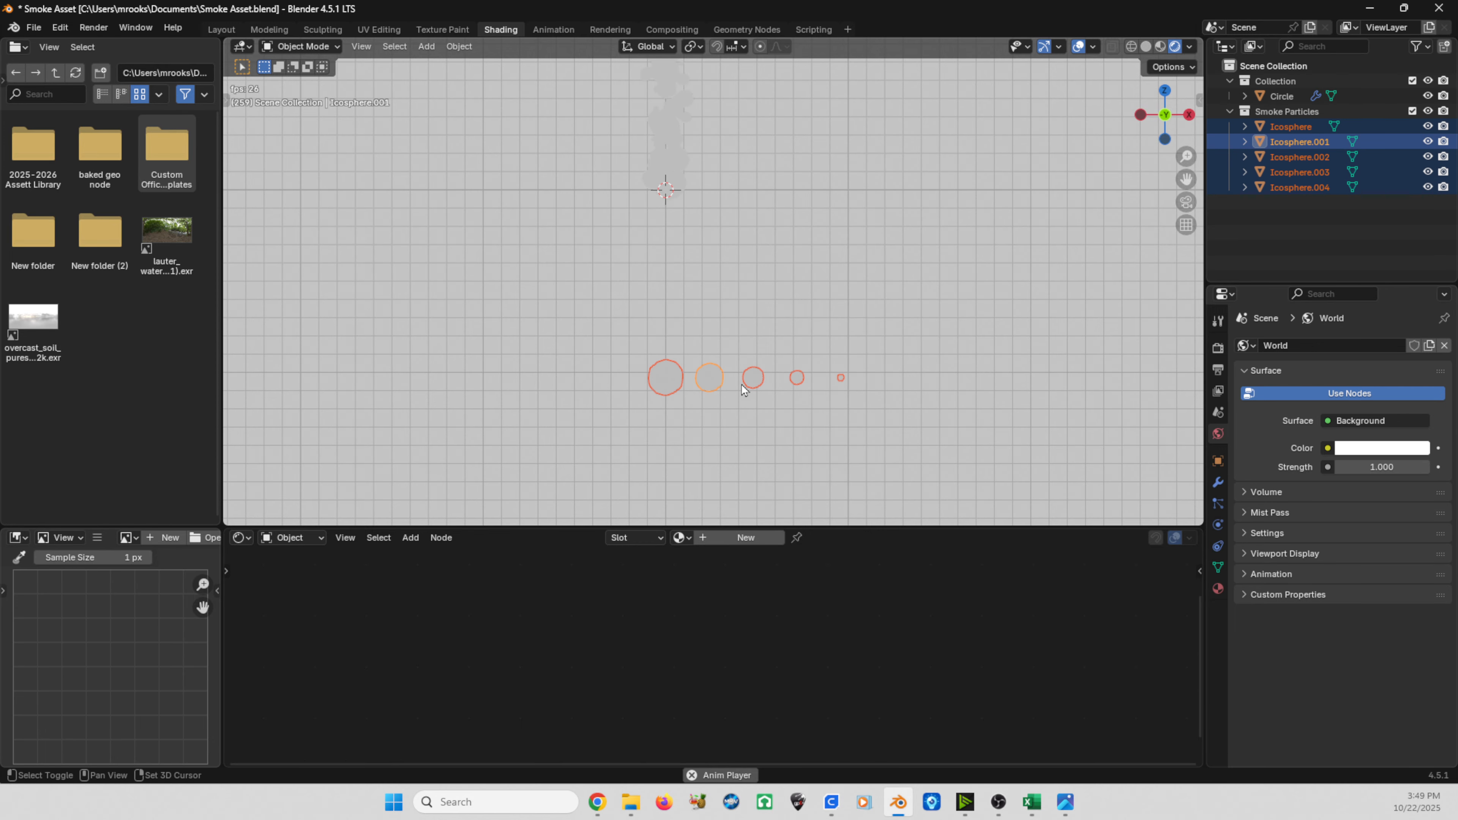
pyautogui.keyDown('shift'); pyautogui.click(753, 383); pyautogui.keyUp('shift')
pyautogui.keyDown('shift'); pyautogui.click(797, 382); pyautogui.keyUp('shift')
pyautogui.keyDown('shift'); pyautogui.click(841, 377); pyautogui.keyUp('shift')
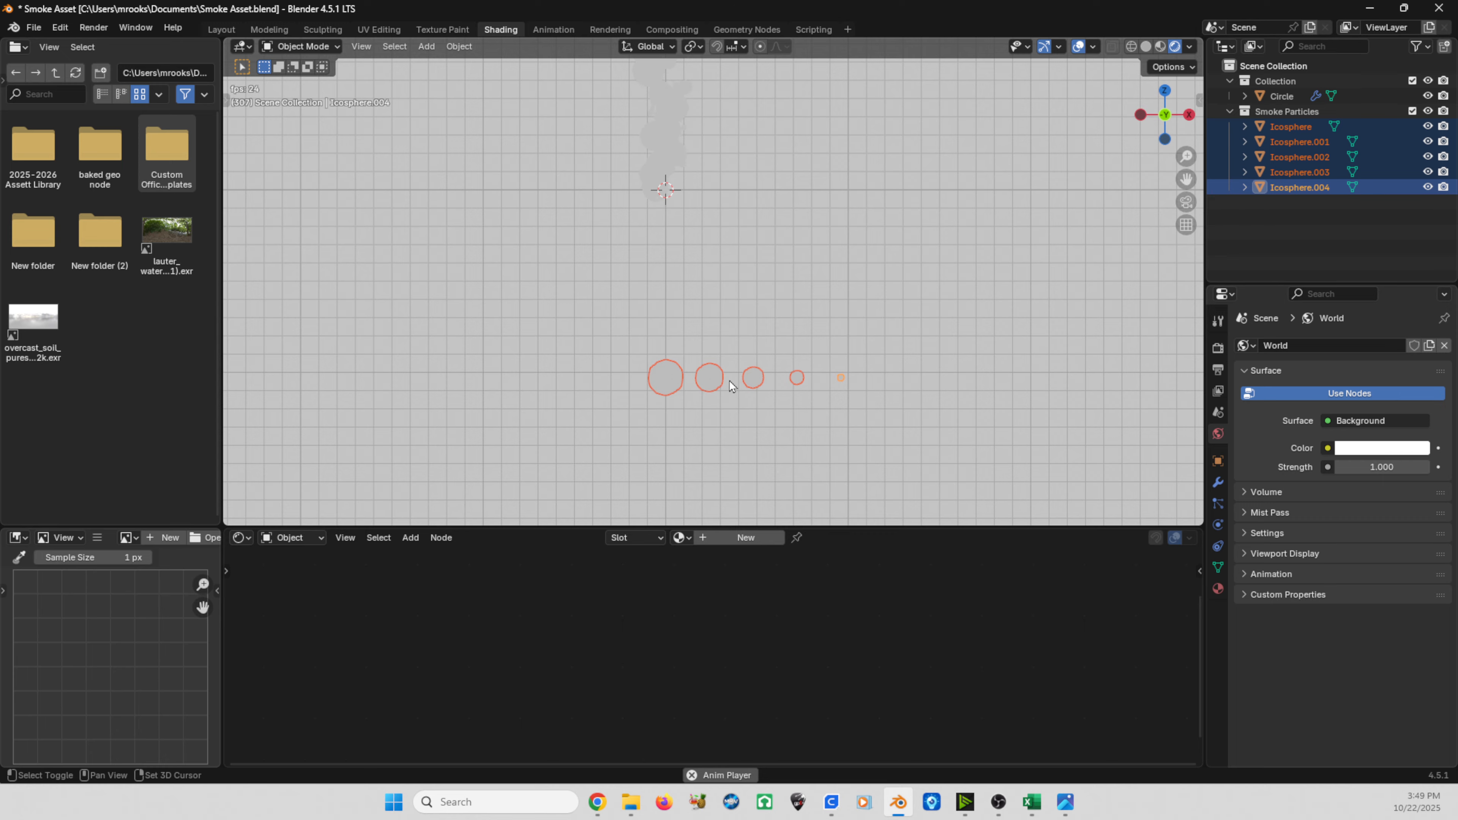
pyautogui.keyDown('shift'); pyautogui.click(715, 380); pyautogui.keyUp('shift')
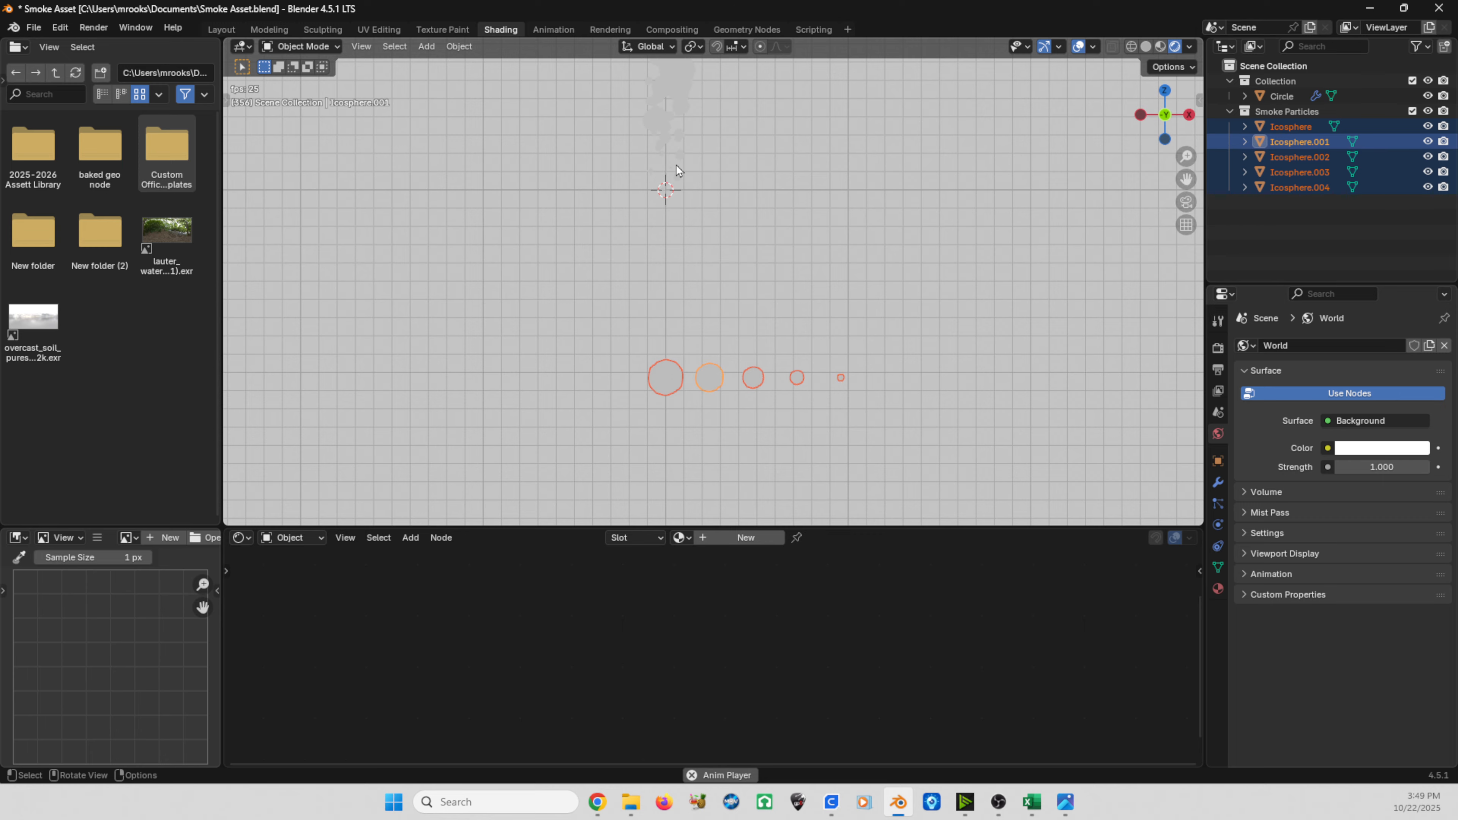
# Create a new material on Icosphere.001 and link it to the other selected icospheres.
pyautogui.press('c')
pyautogui.press('Escape')
pyautogui.click(739, 537)
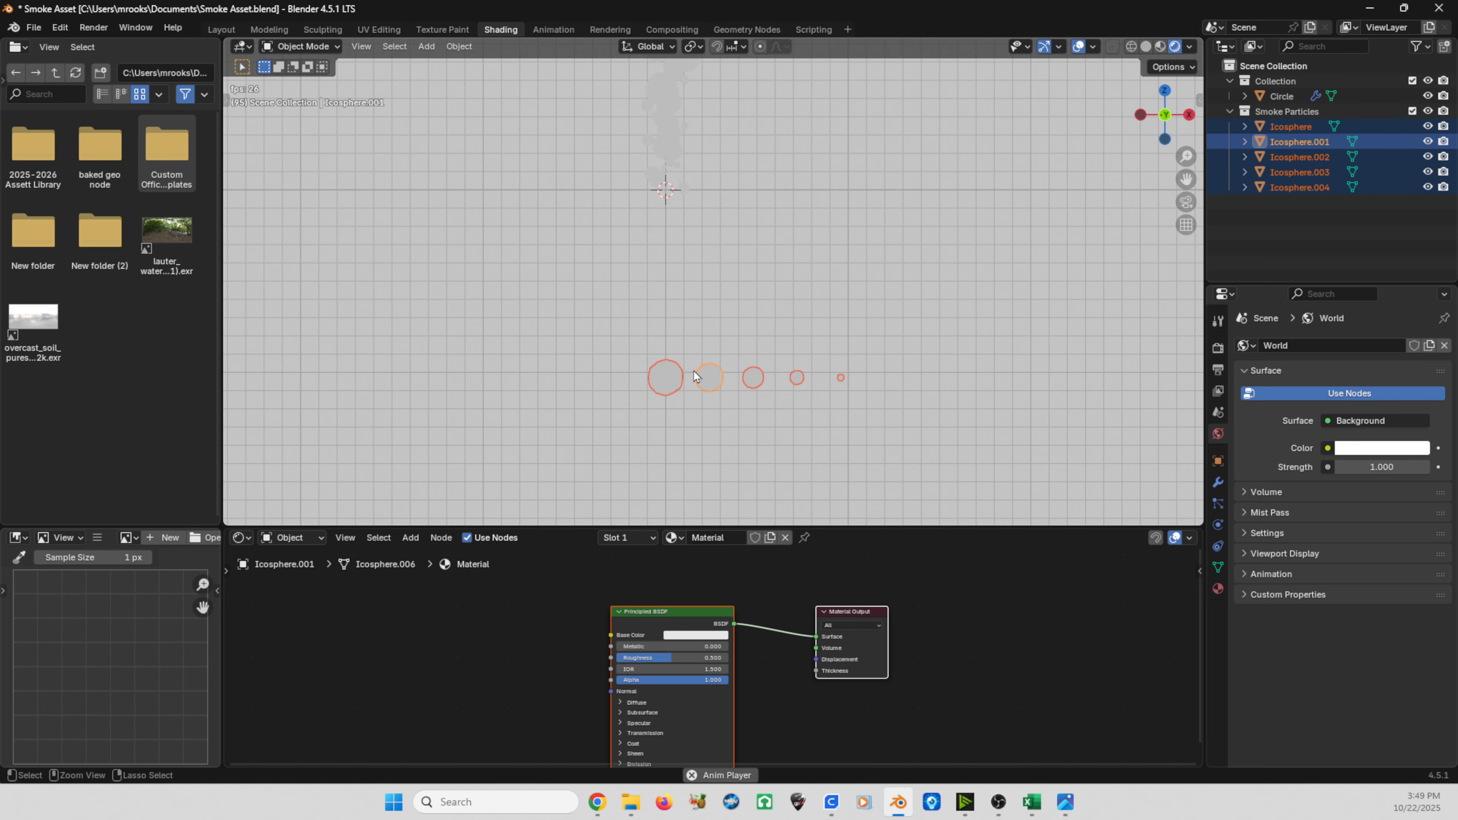
pyautogui.hotkey('ctrl', 'l')
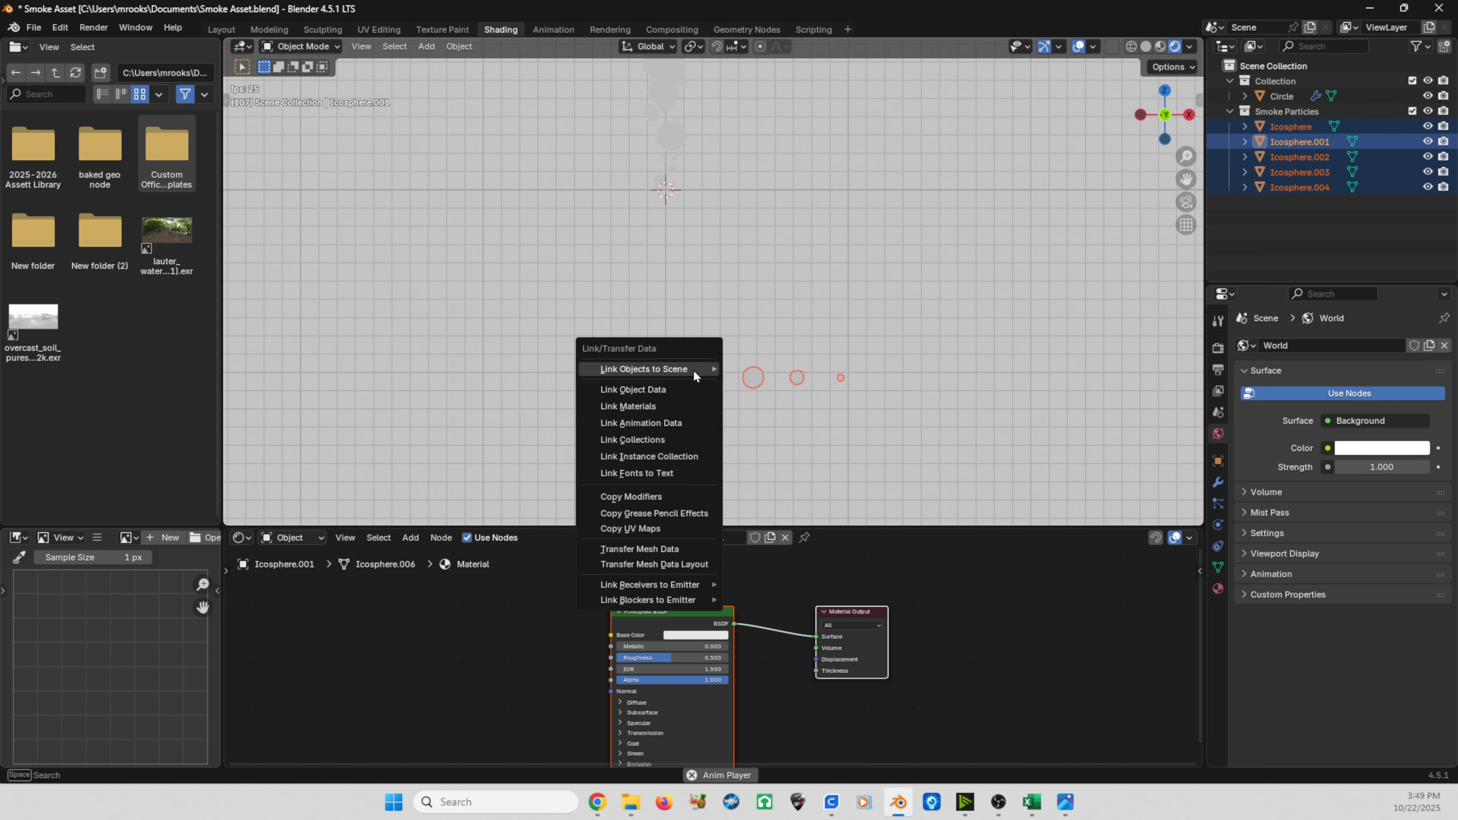
pyautogui.click(658, 405)
# Set the shared material's Base Color to purple and enlarge the shader editor.
pyautogui.click(687, 635)
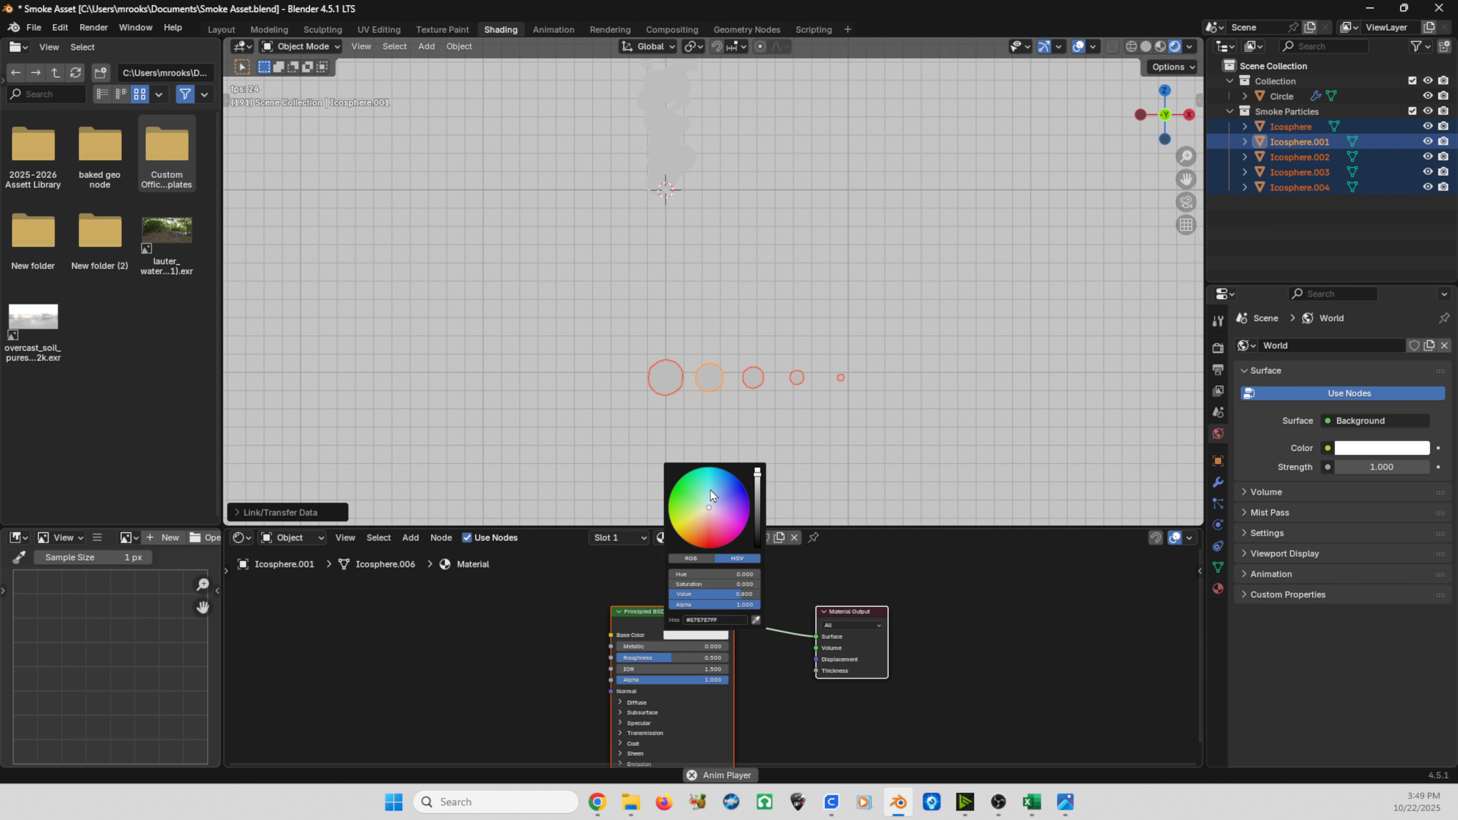
pyautogui.moveTo(710, 488); pyautogui.dragTo(746, 505)
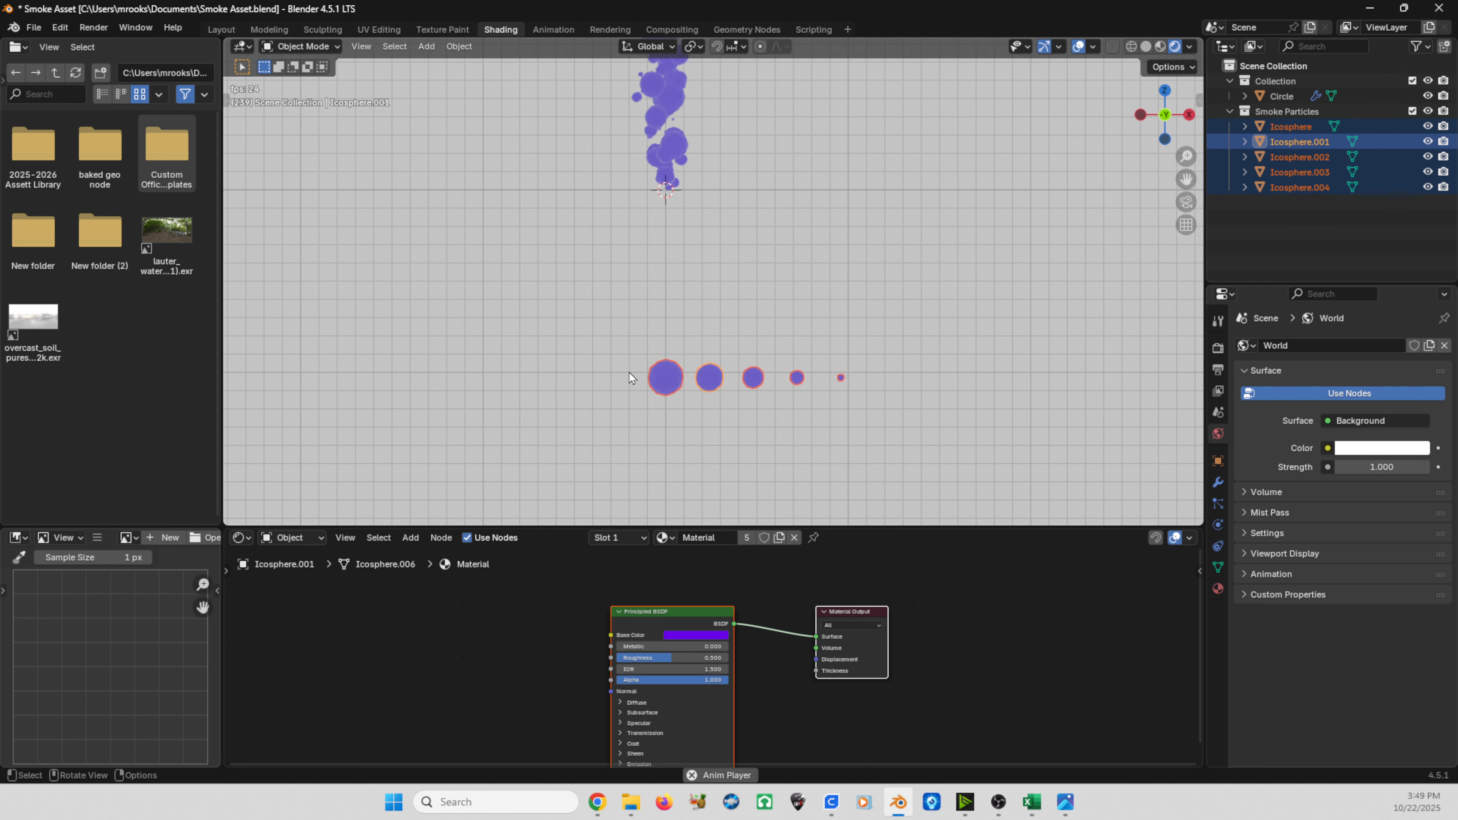
pyautogui.moveTo(623, 527); pyautogui.dragTo(623, 445)
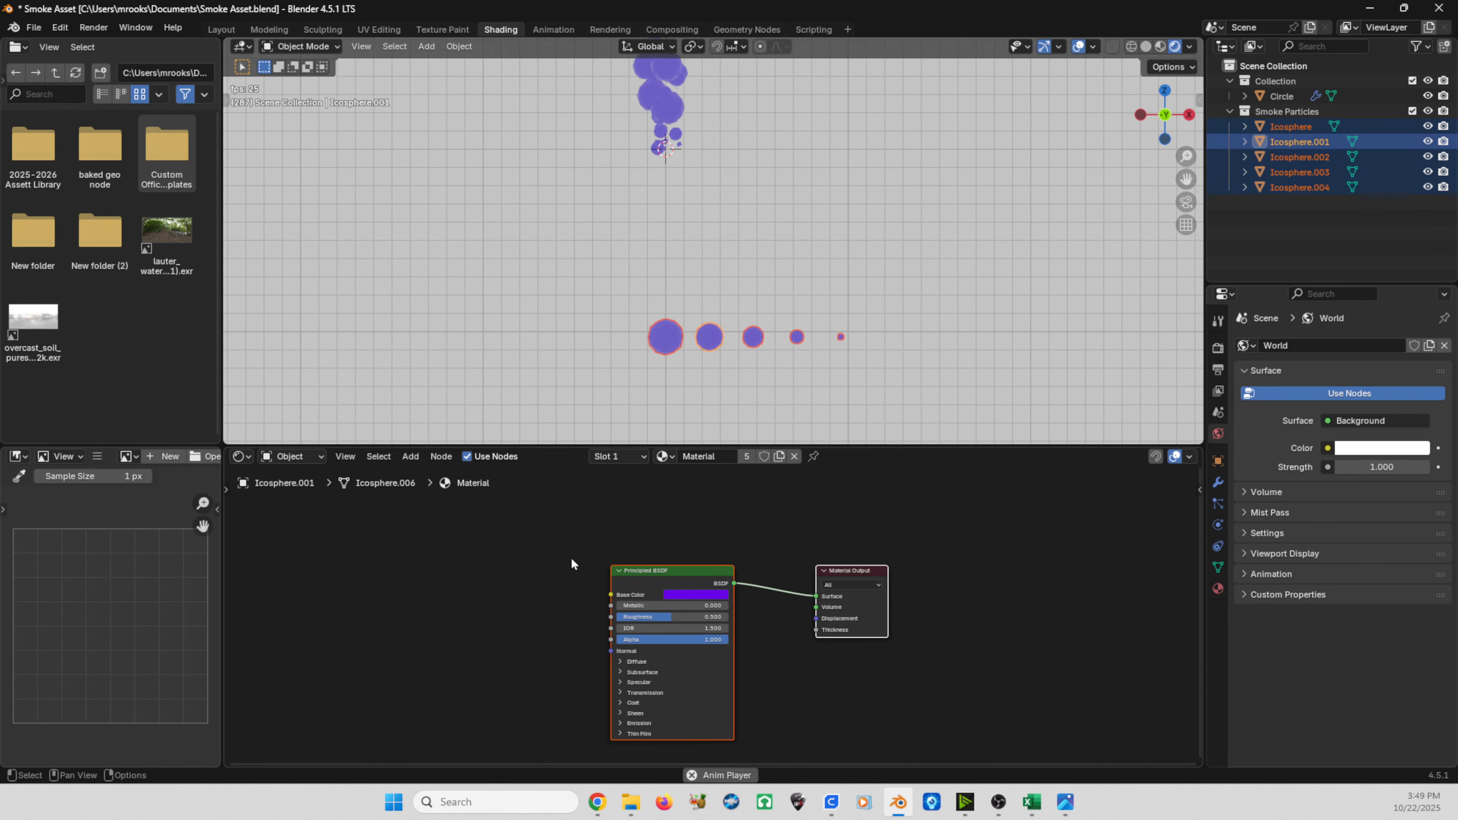
# Add a Color Ramp node in front of the Principled BSDF in the icospheres' material.
pyautogui.moveTo(597, 595); pyautogui.dragTo(683, 570, button='middle')
pyautogui.moveTo(722, 571); pyautogui.dragTo(756, 568)
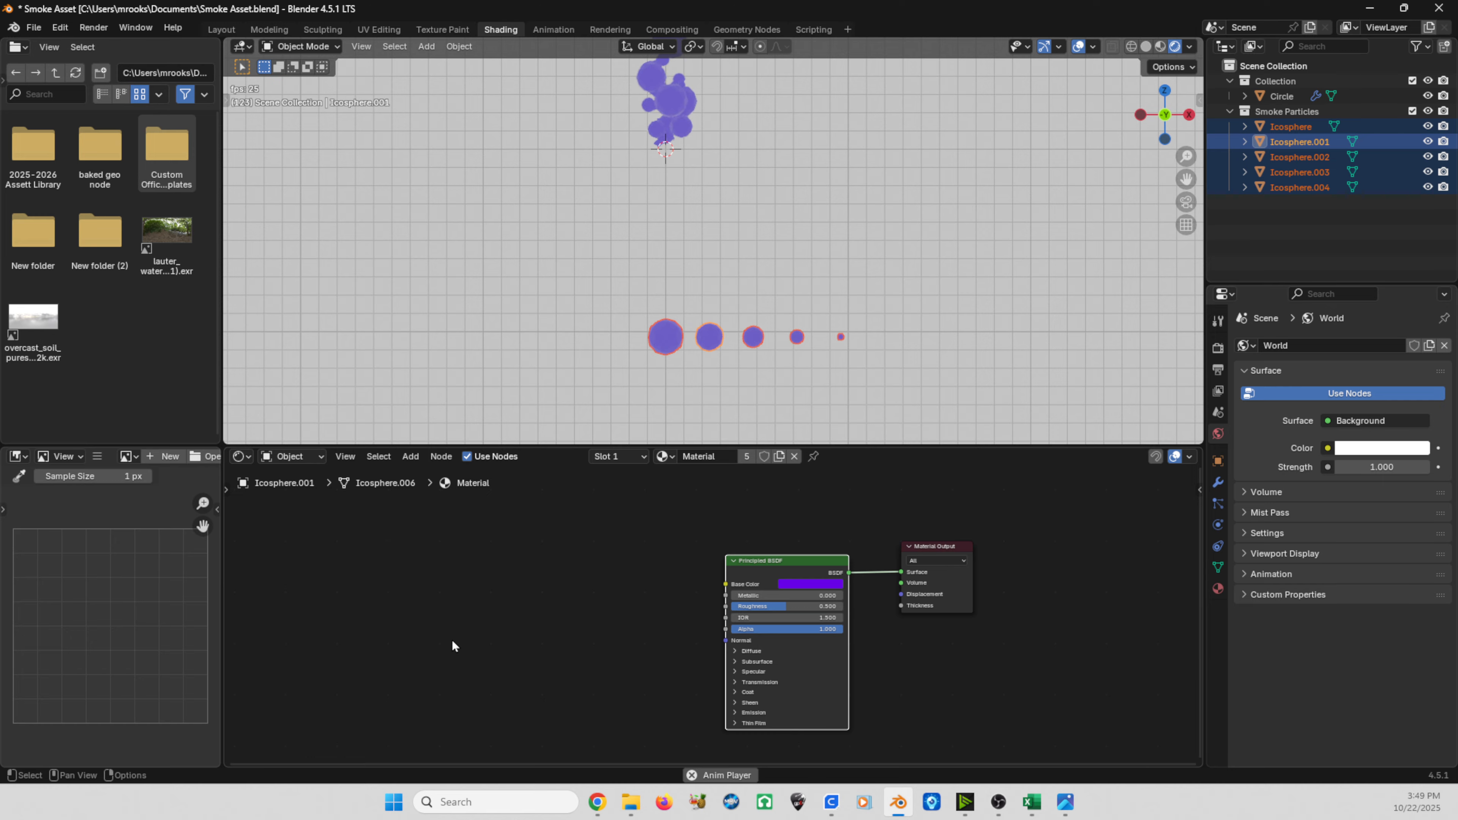
pyautogui.hotkey('shift', 'a')
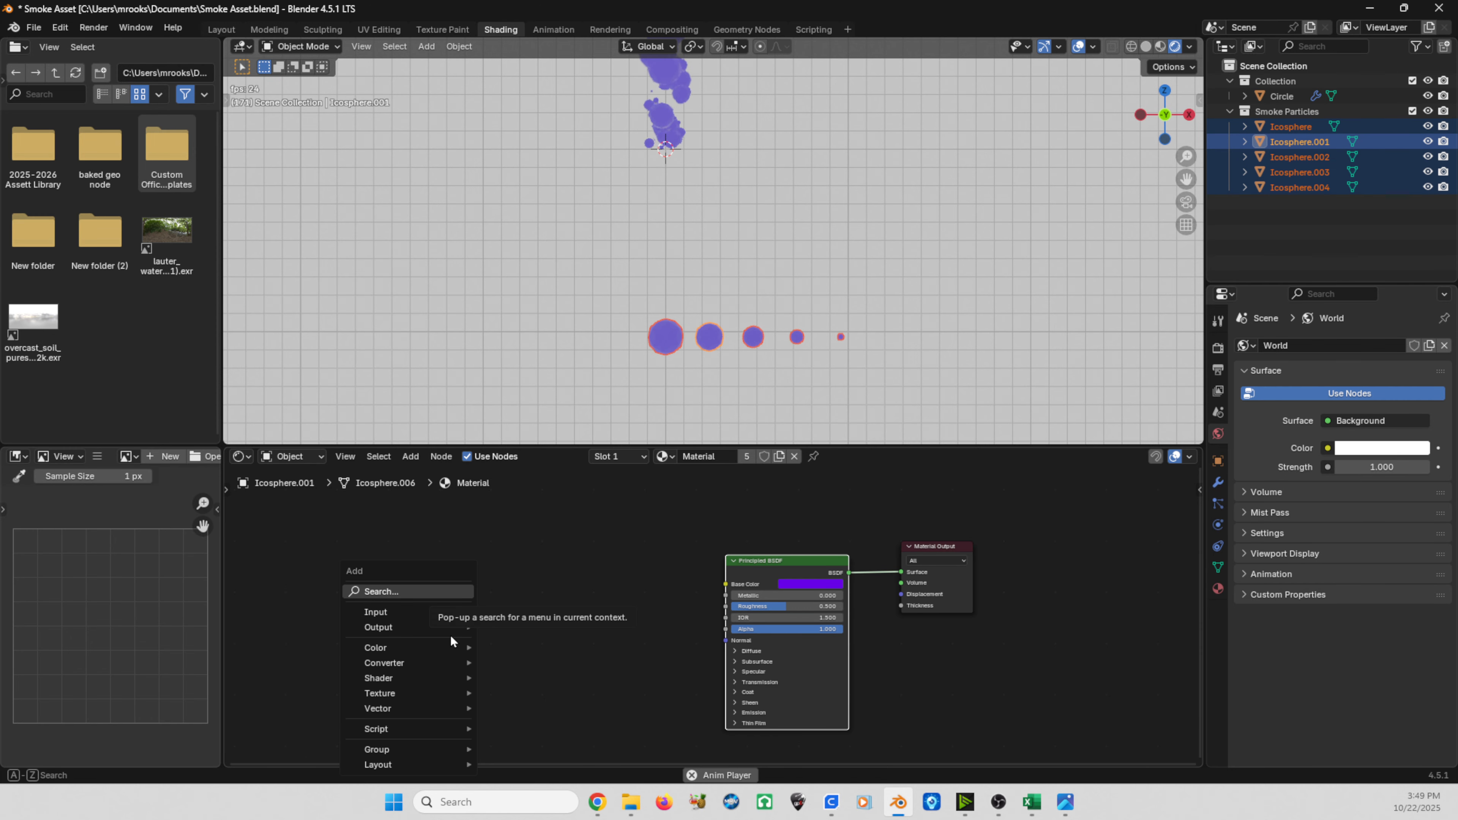
pyautogui.write('color ramp')
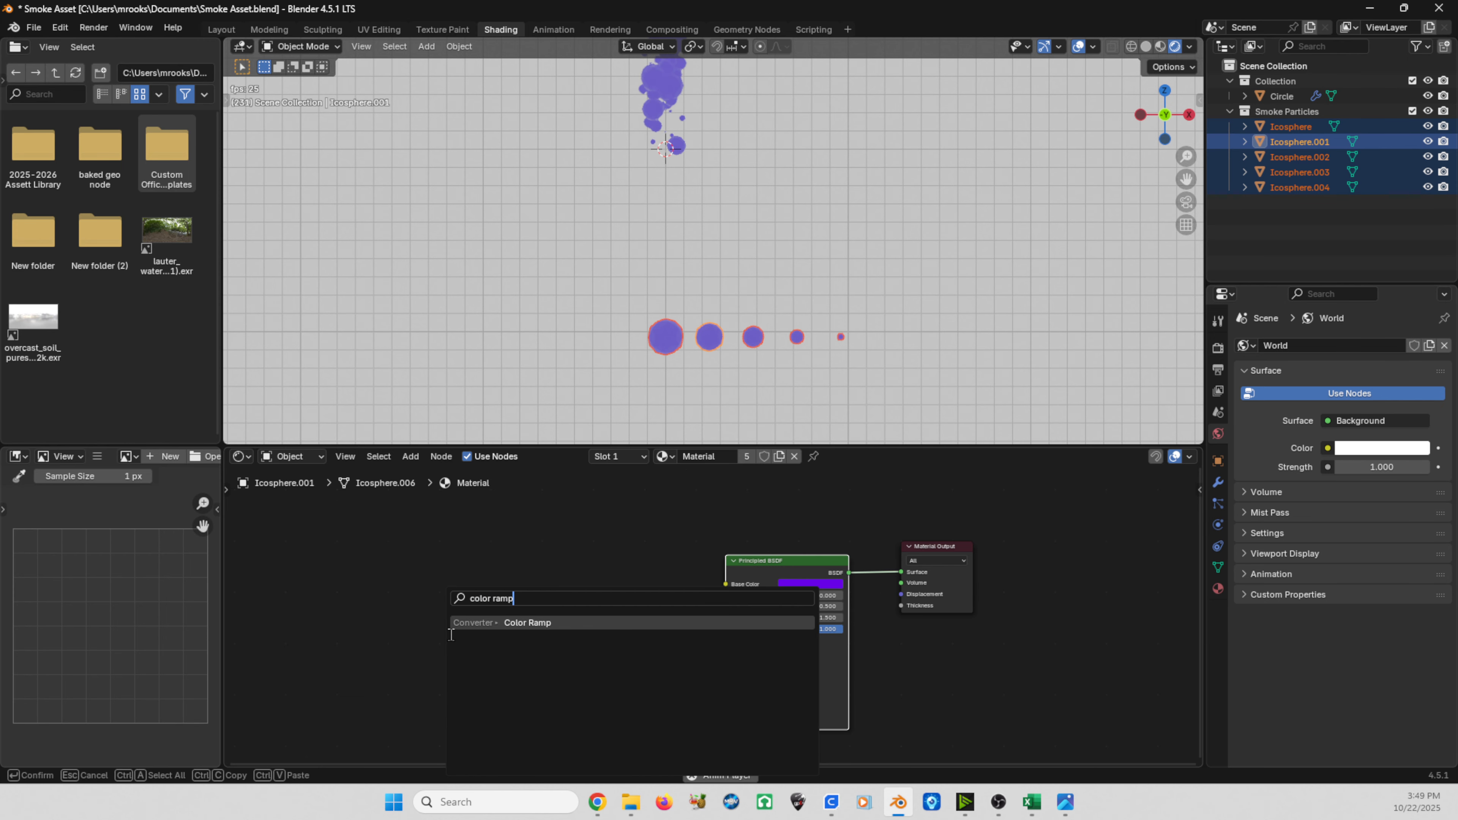
pyautogui.press('Return')
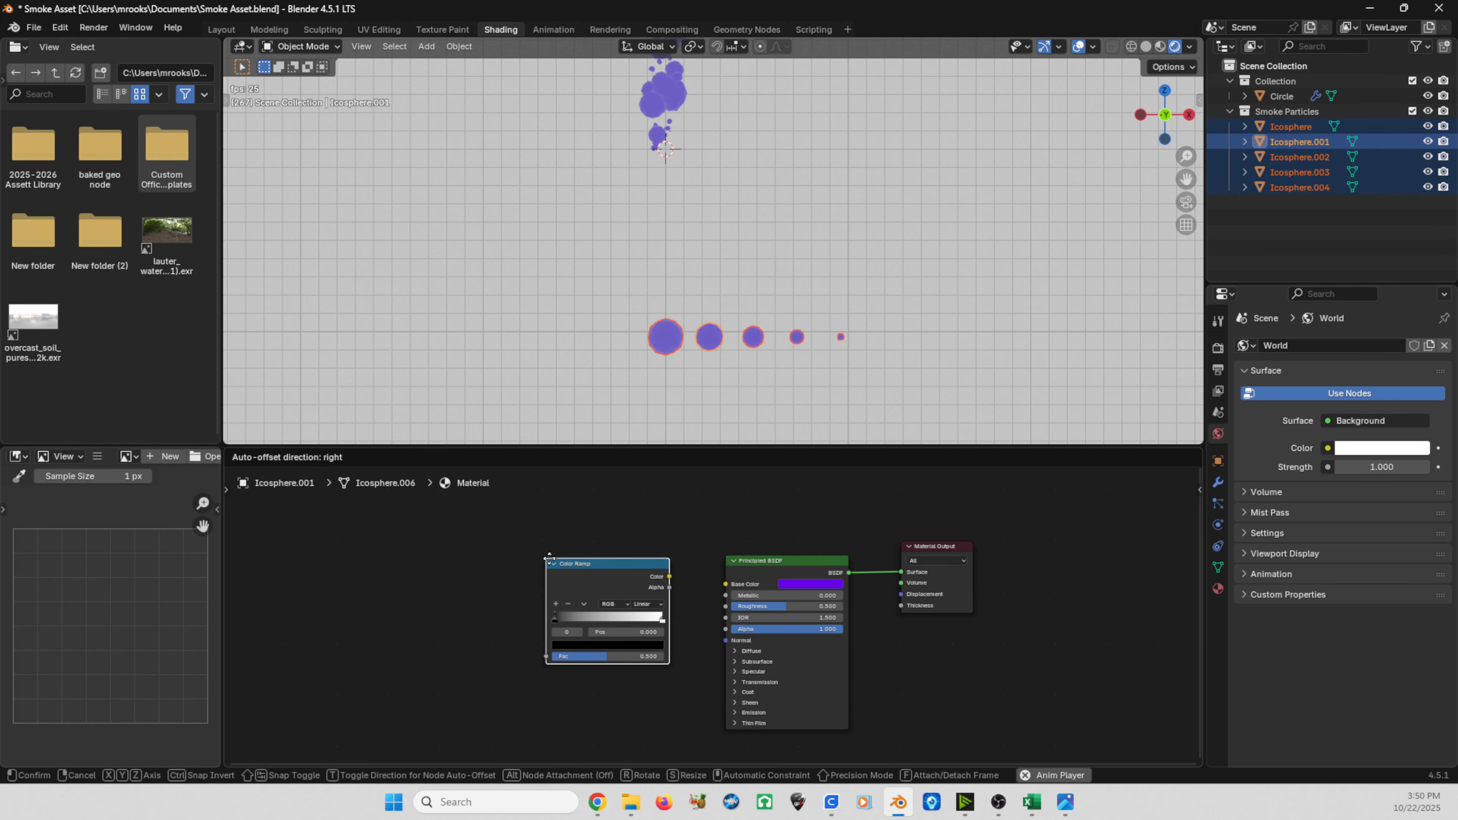
pyautogui.click(551, 557)
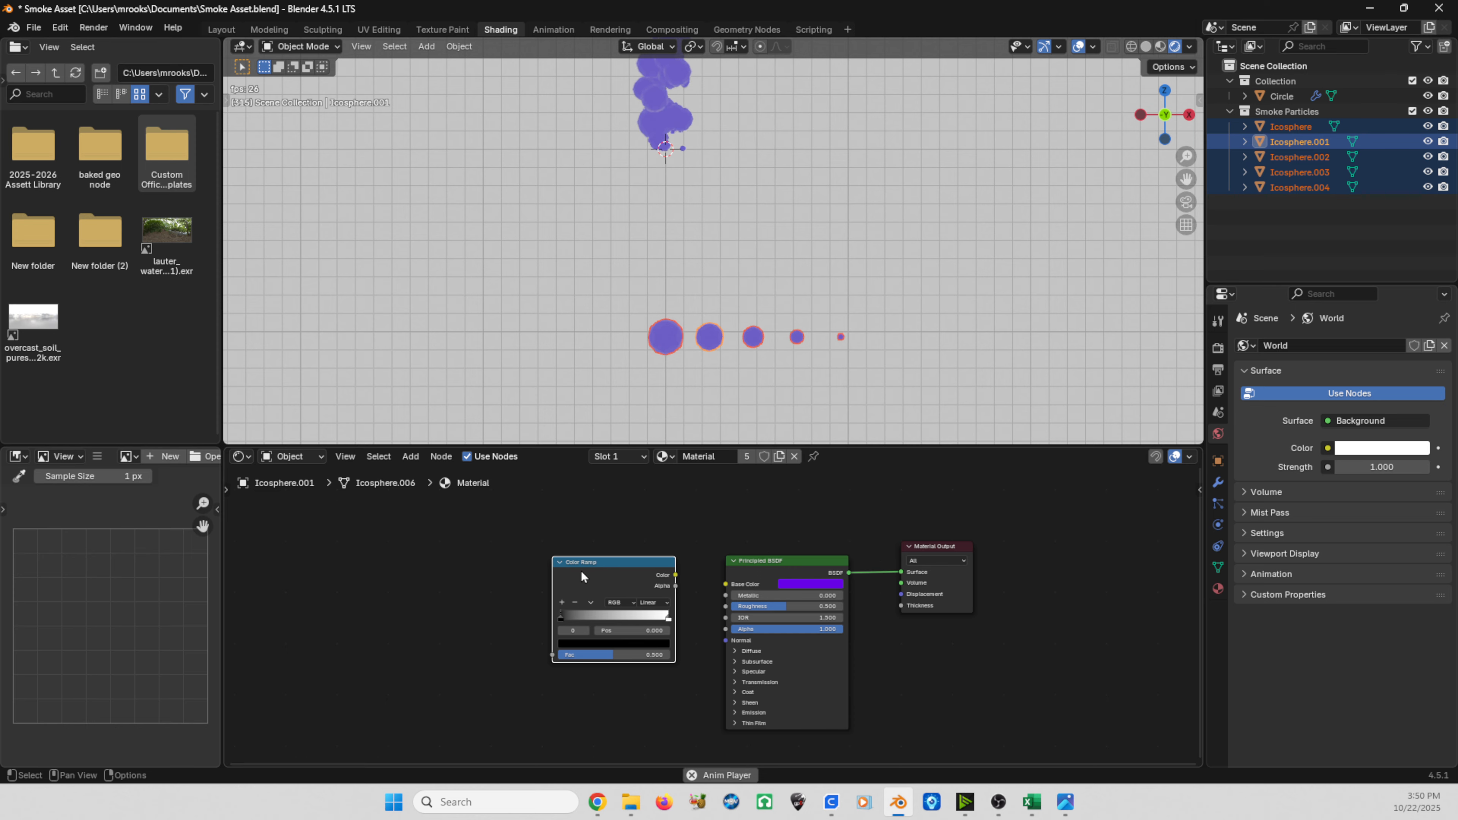
# Add a Math node in front of the Color Ramp.
pyautogui.hotkey('shift', 'a')
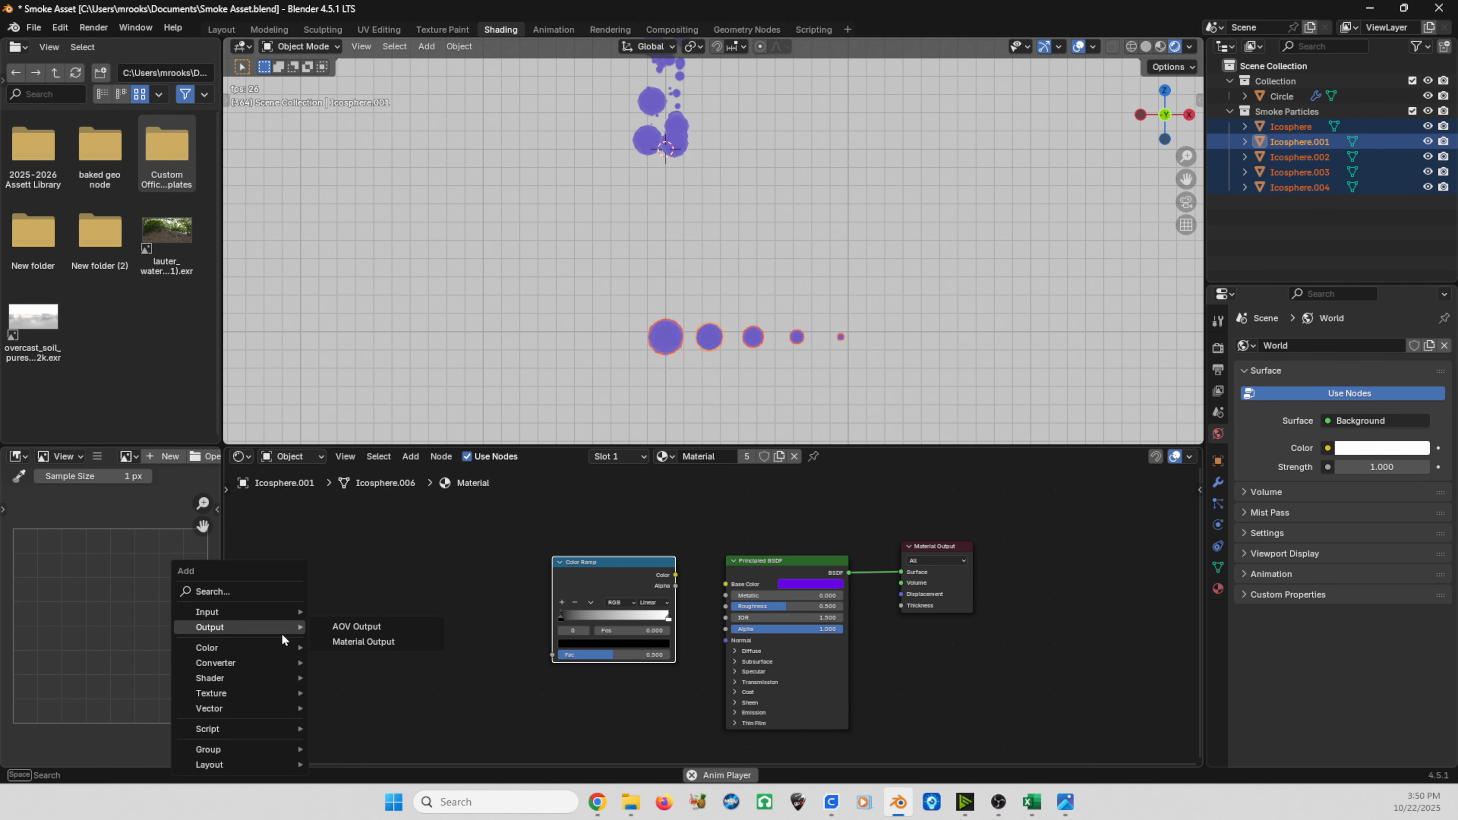
pyautogui.write('math')
pyautogui.press('Return')
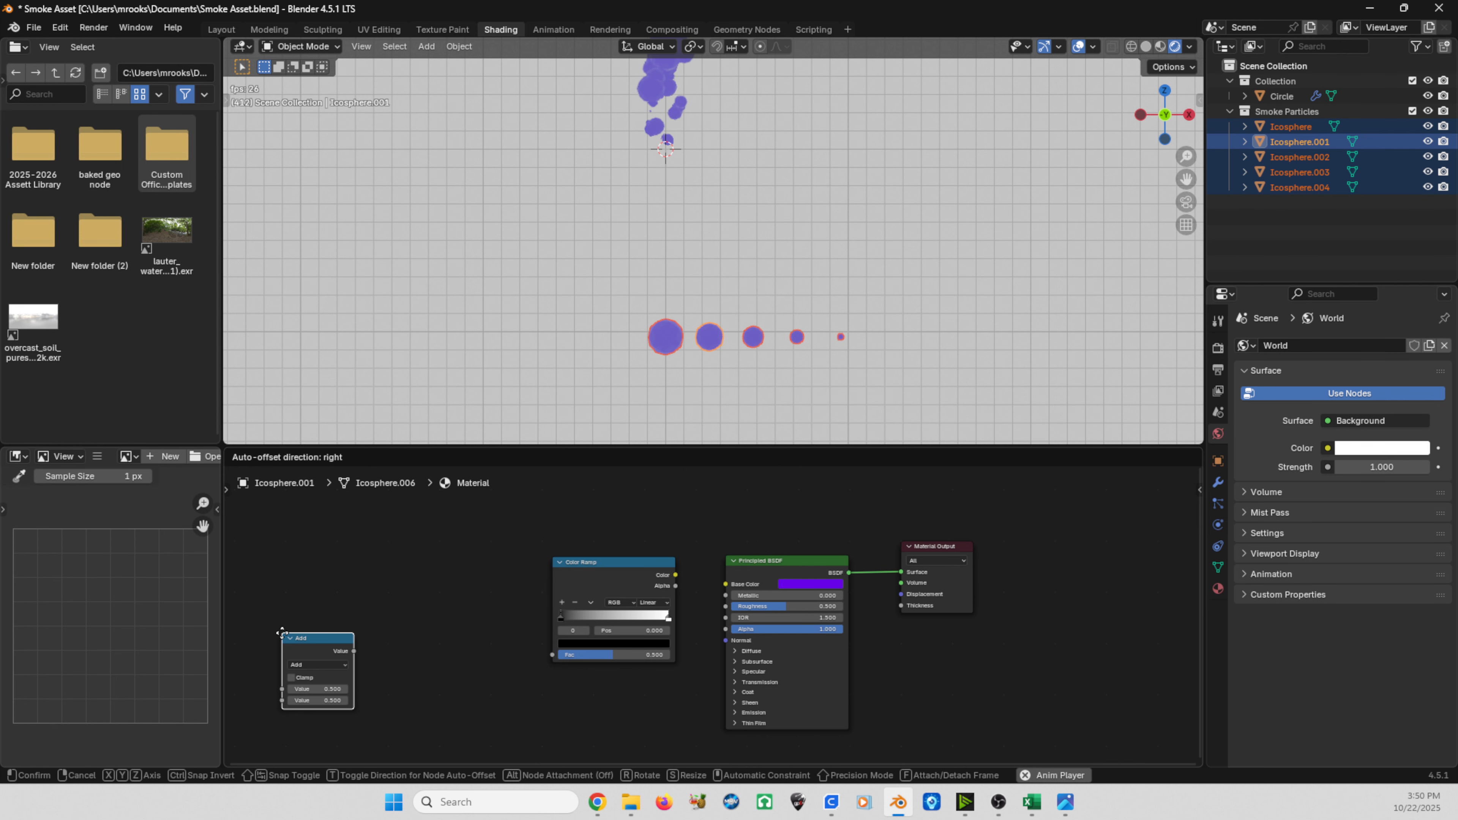
pyautogui.click(440, 598)
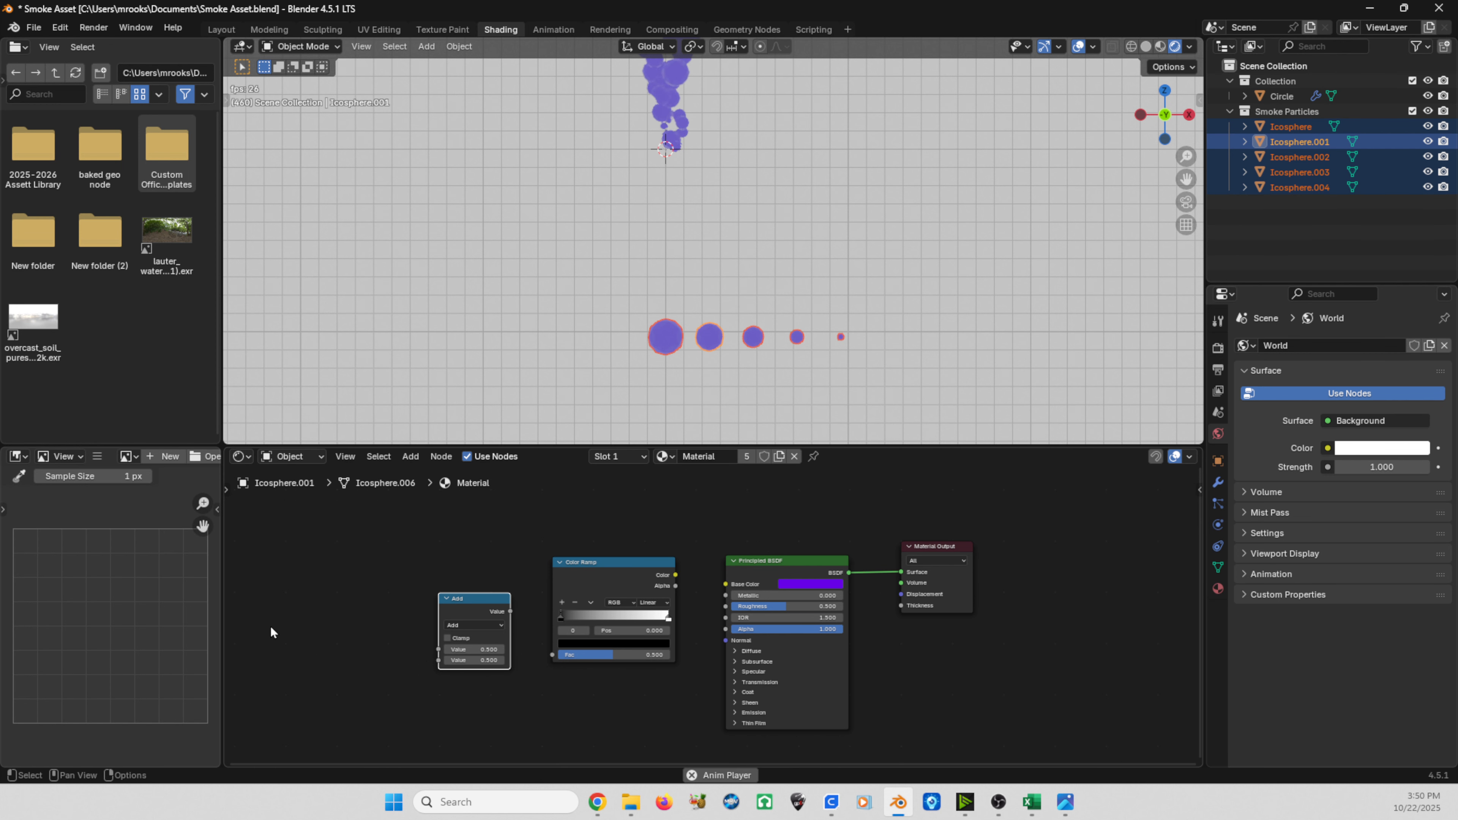
# Add a Particle Info node in front of the Math node.
pyautogui.hotkey('shift', 'a')
pyautogui.write('part')
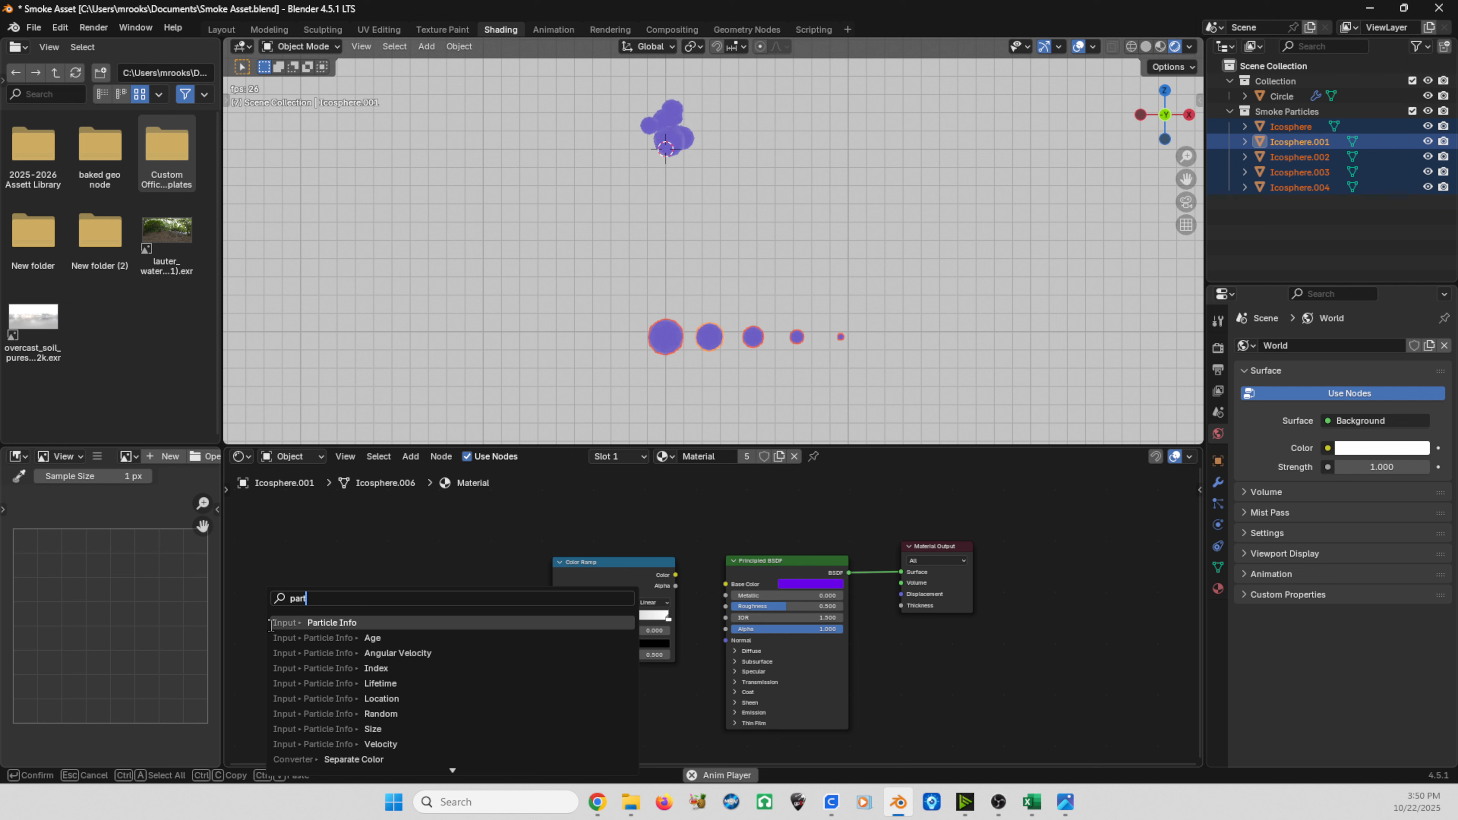
pyautogui.press('Return')
pyautogui.click(321, 592)
pyautogui.scroll(3, 332, 635)
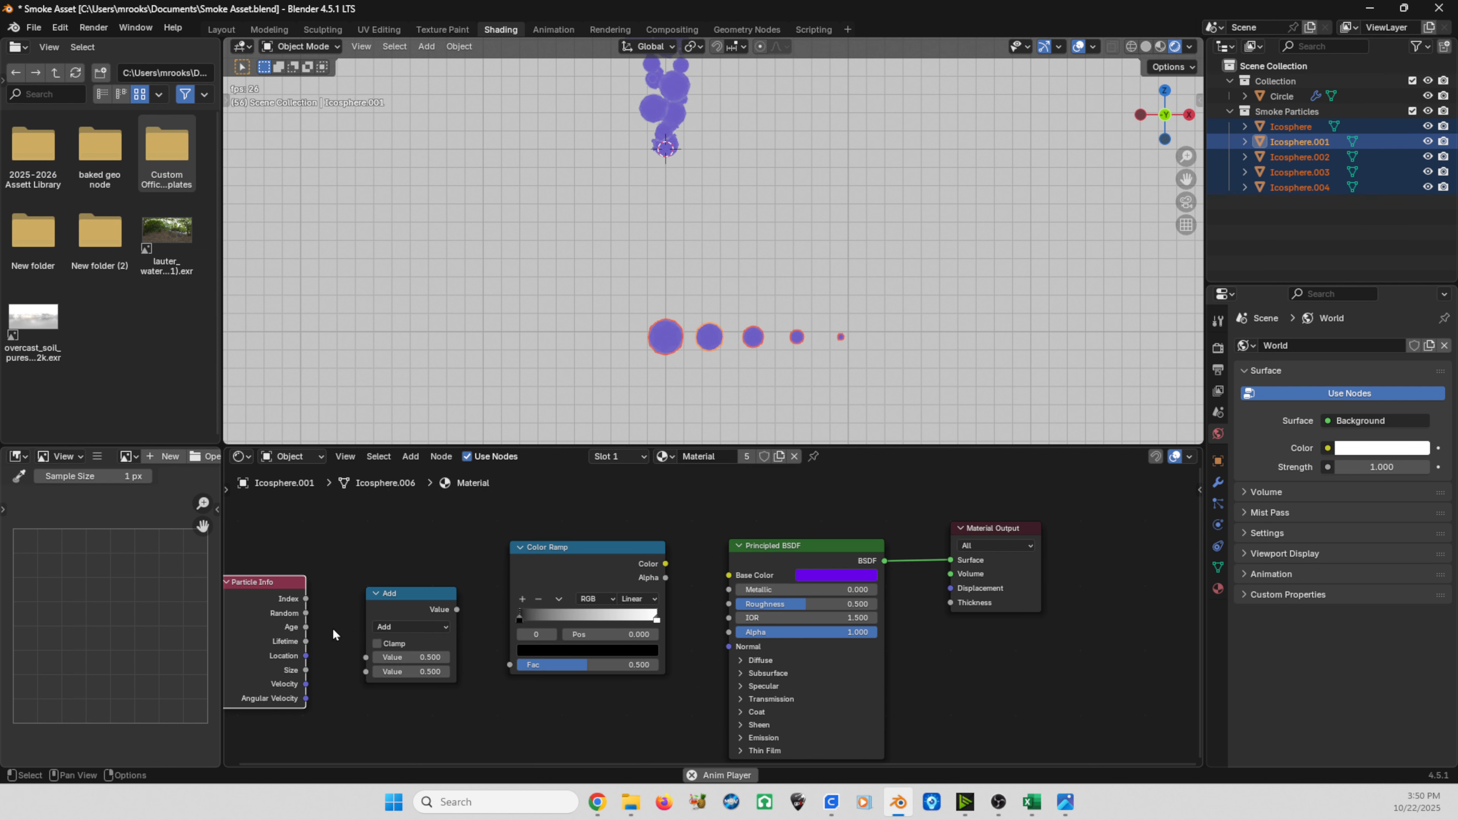
pyautogui.moveTo(355, 627); pyautogui.dragTo(501, 606, button='middle')
# Connect the Color Ramp's Color to Base Color and the Math node's Value to the Color Ramp's Fac.
pyautogui.click(580, 574)
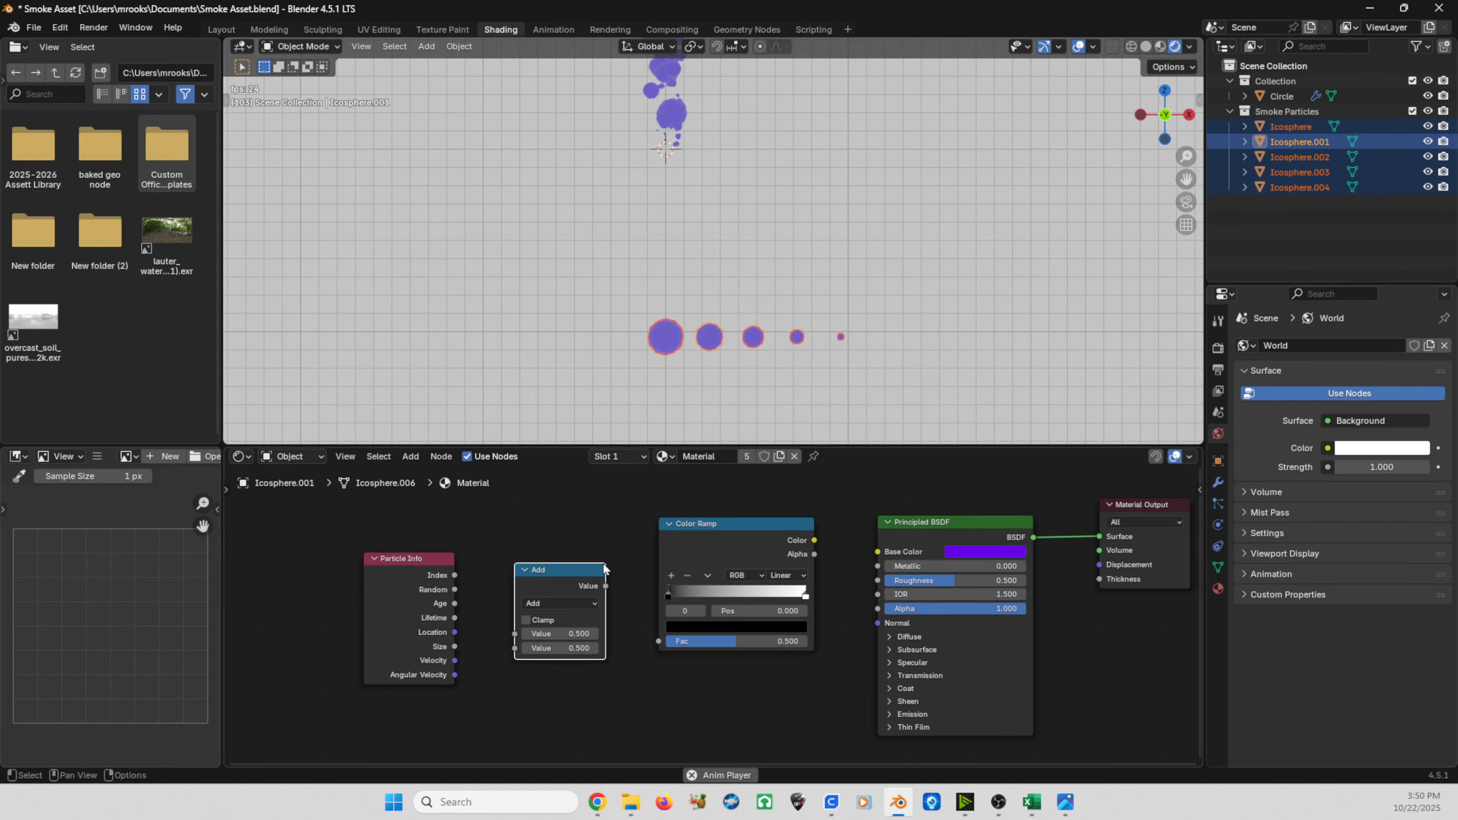
pyautogui.click(712, 550)
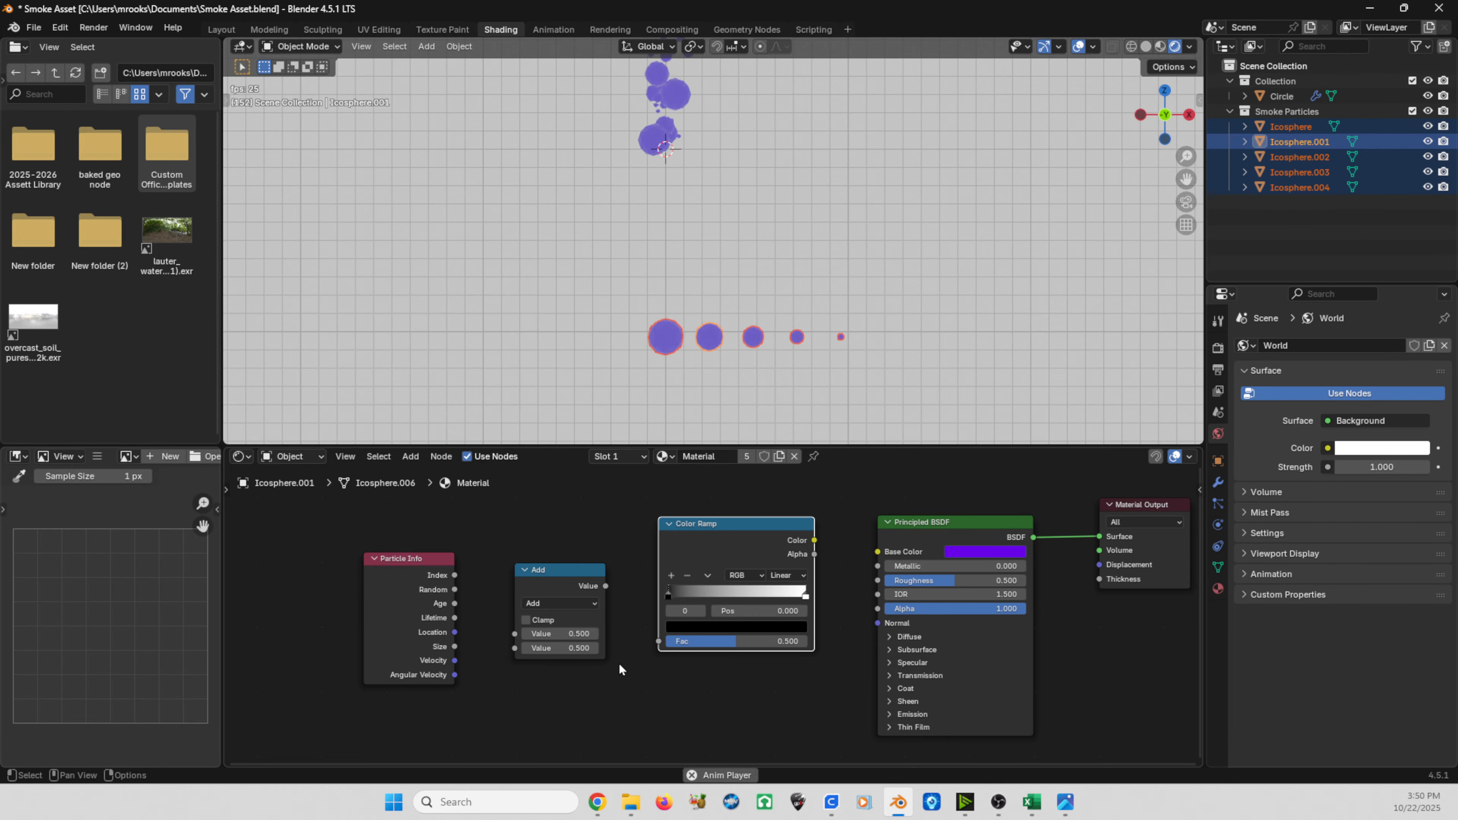
pyautogui.press('ctrl')
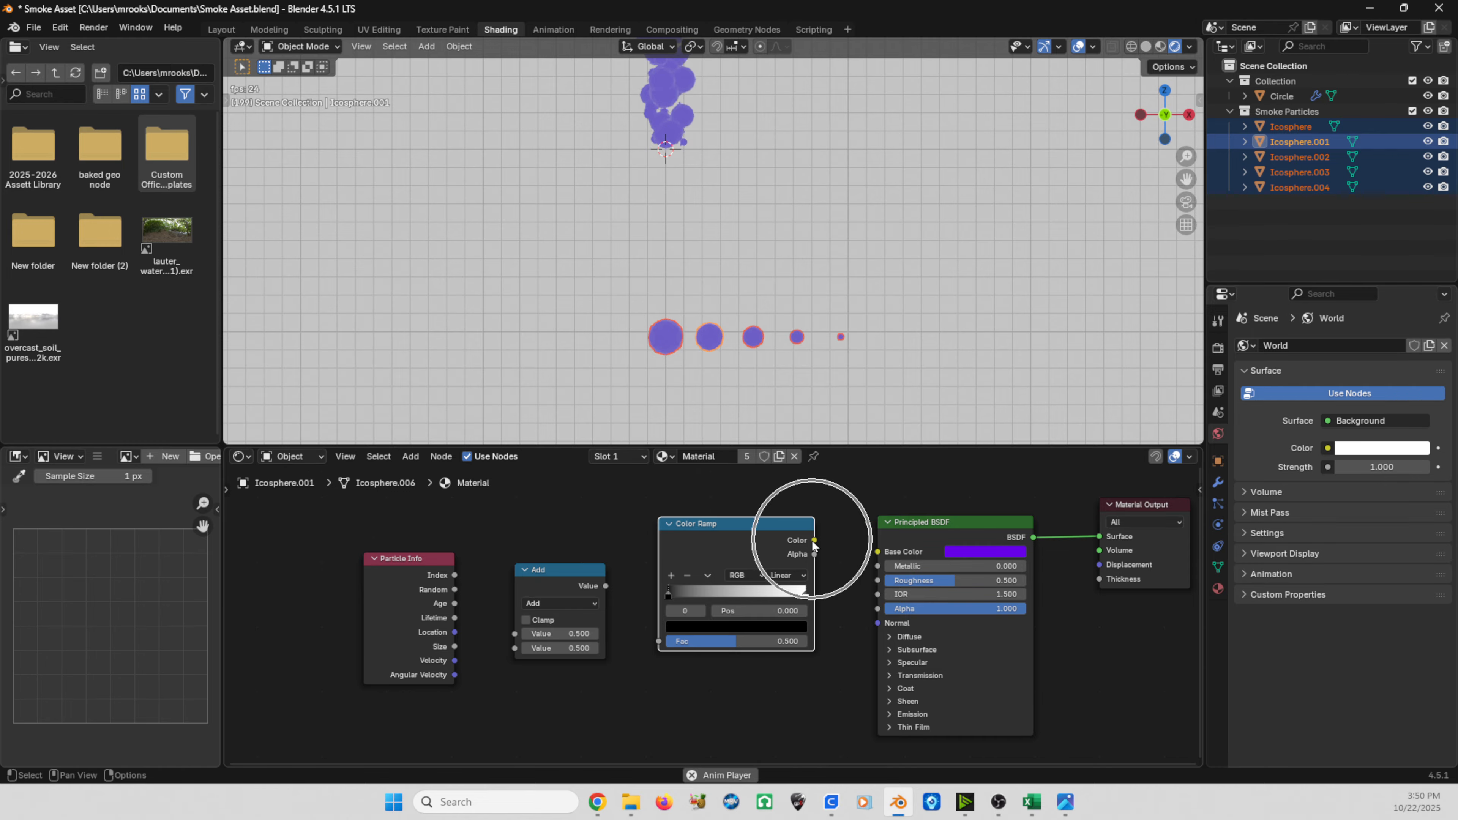
pyautogui.moveTo(815, 541); pyautogui.dragTo(877, 551)
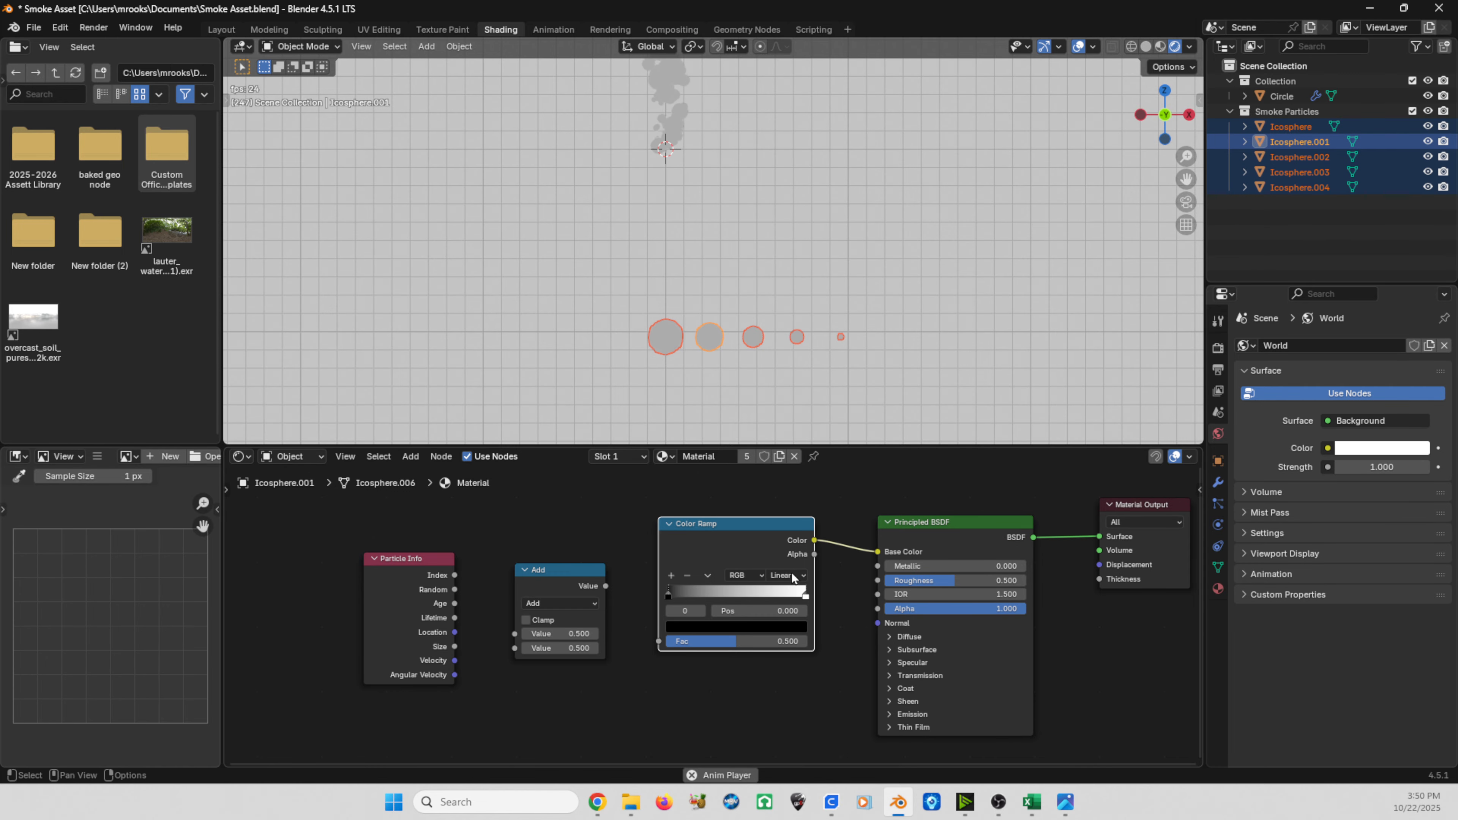
pyautogui.scroll(1, 615, 574)
pyautogui.moveTo(515, 578); pyautogui.dragTo(644, 648)
pyautogui.moveTo(464, 611); pyautogui.dragTo(704, 551, button='middle')
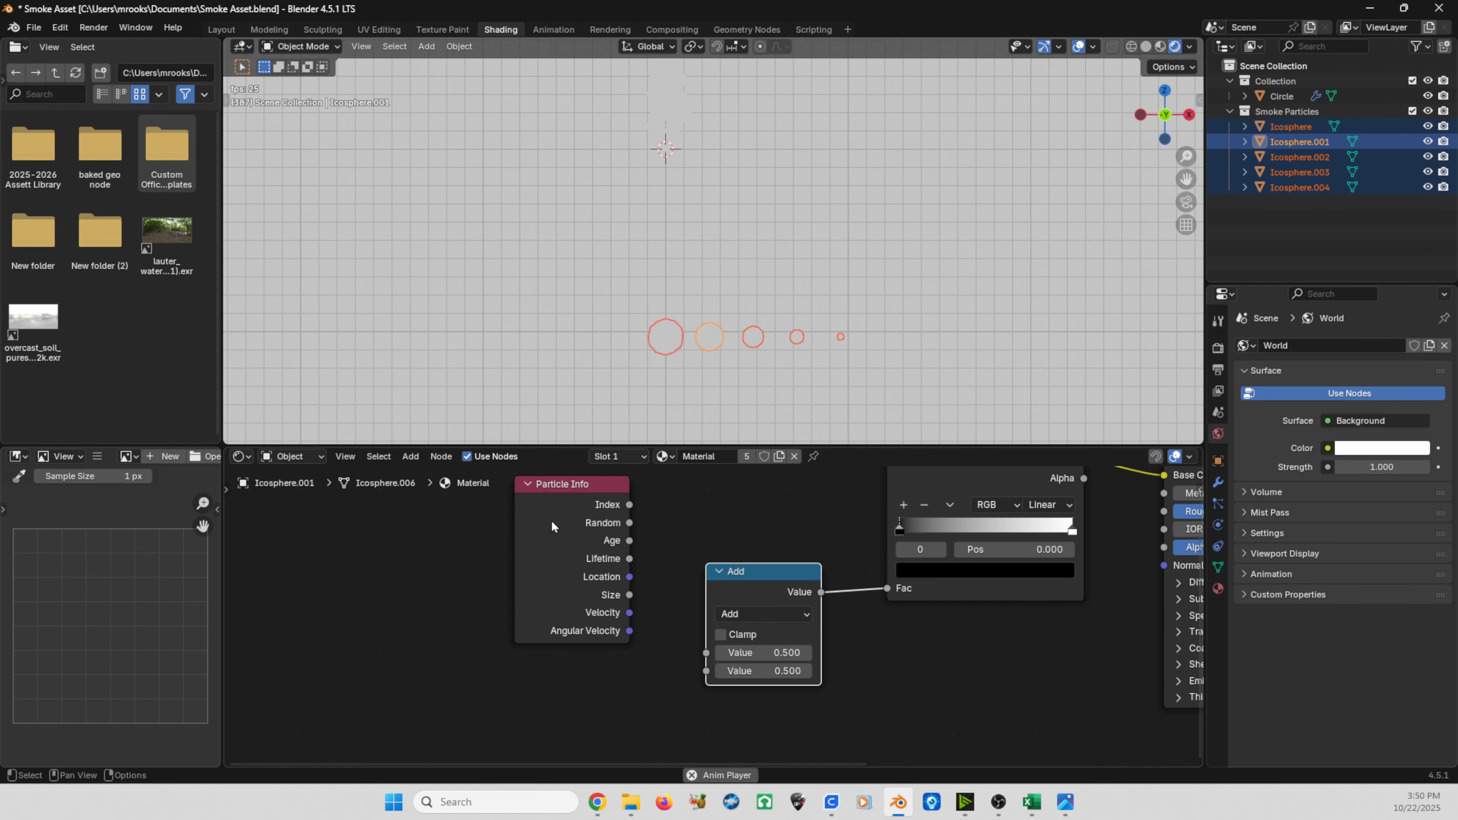
# Set the Math node's operation to Divide and move the Particle Info node farther from it.
pyautogui.moveTo(551, 526); pyautogui.dragTo(517, 586)
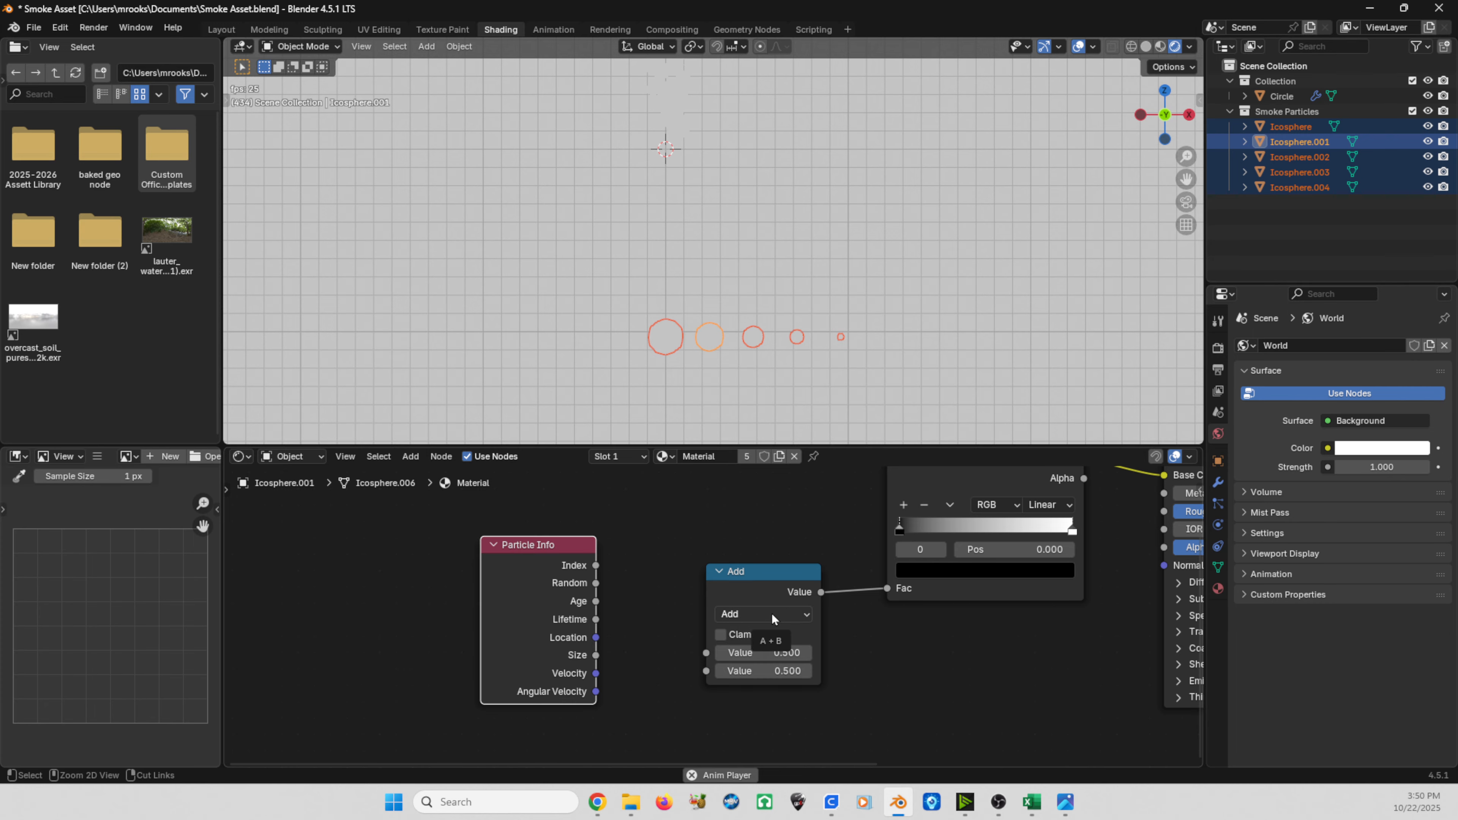
pyautogui.click(771, 613)
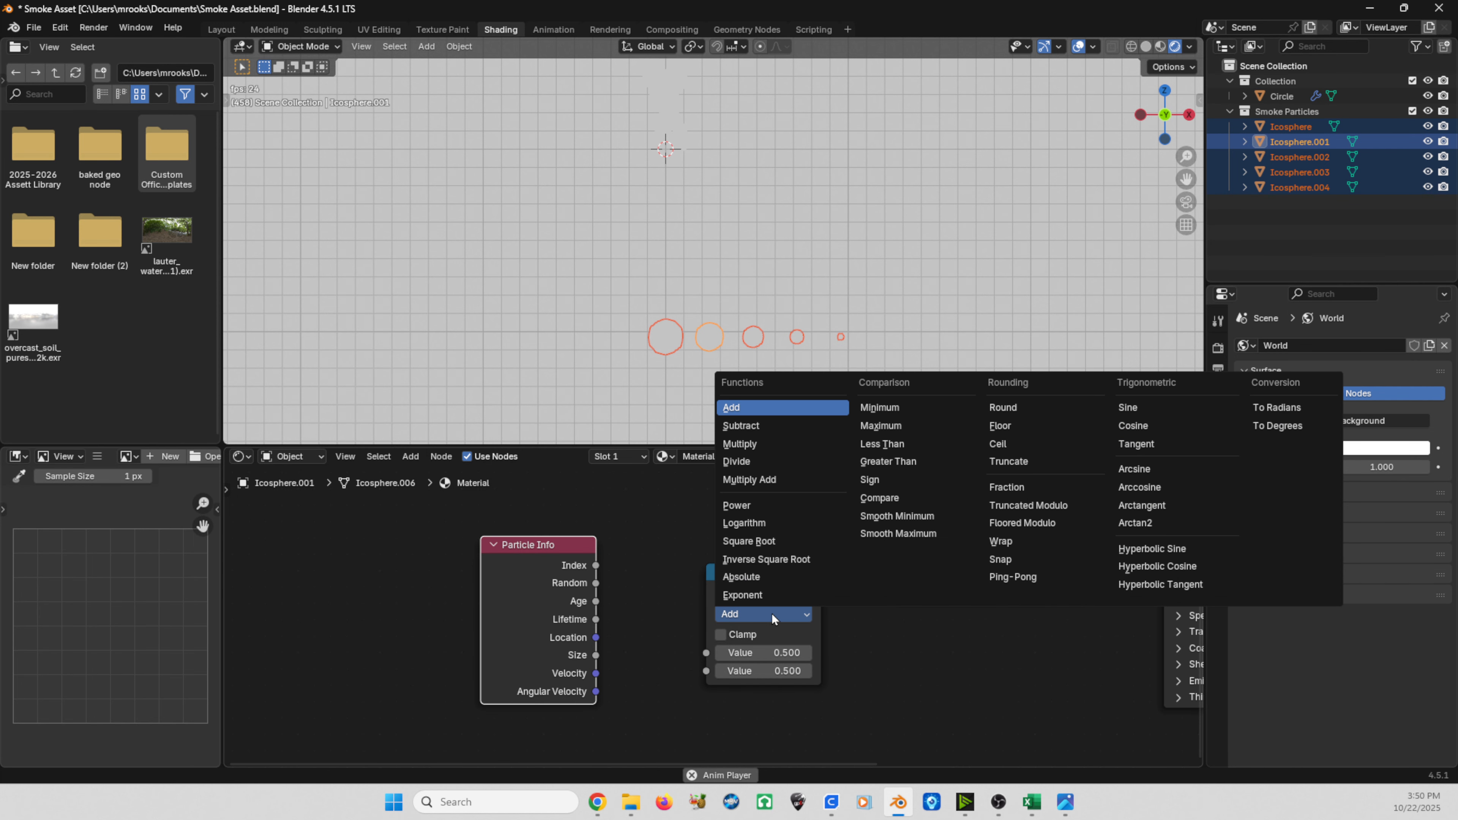
pyautogui.click(740, 463)
pyautogui.moveTo(560, 559); pyautogui.dragTo(518, 568)
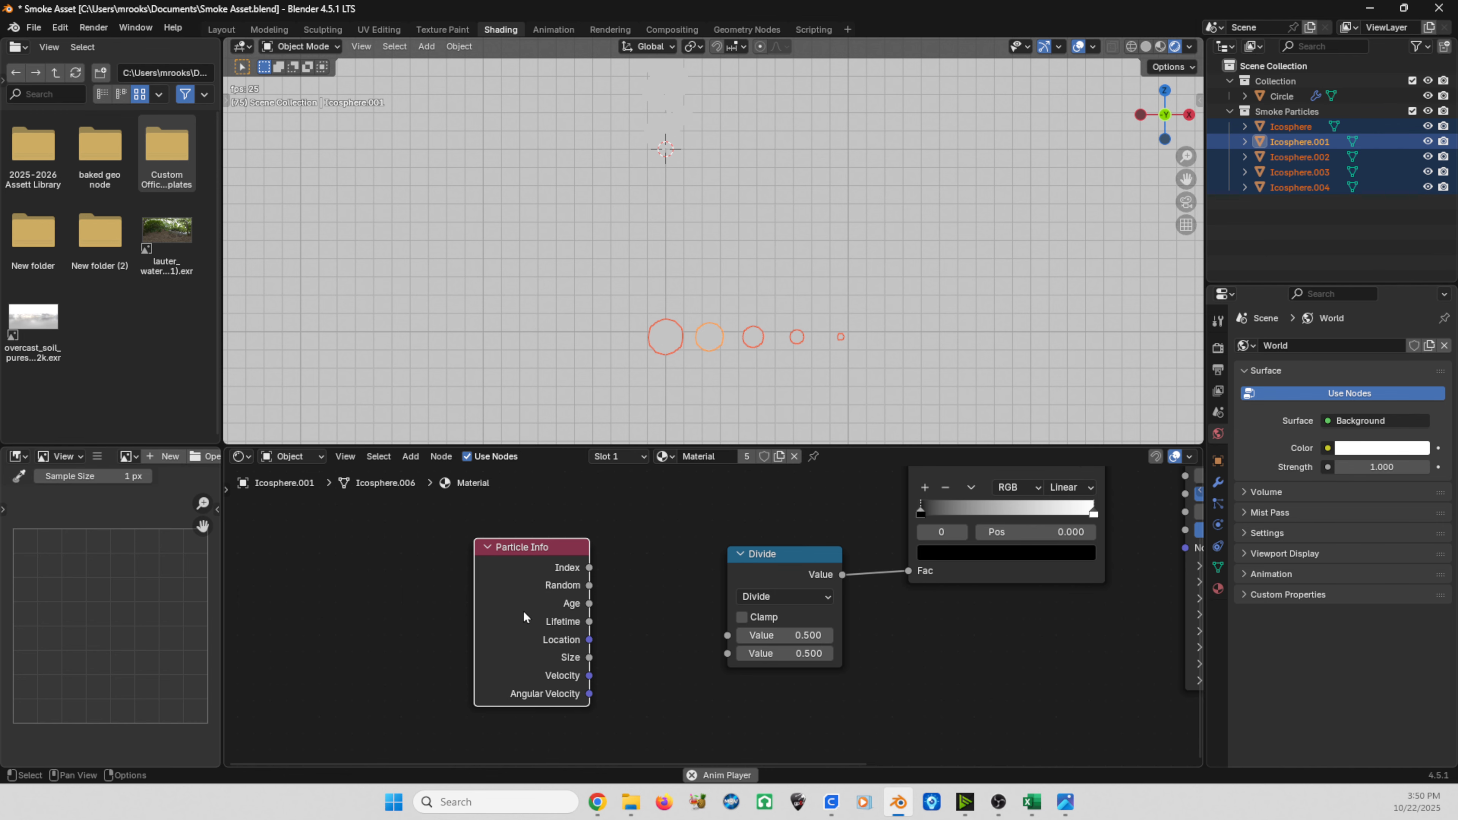
# Inspect the Circle emitter's particle lifetime settings and reselect the largest icosphere to return to its material.
pyautogui.scroll(2, 540, 615)
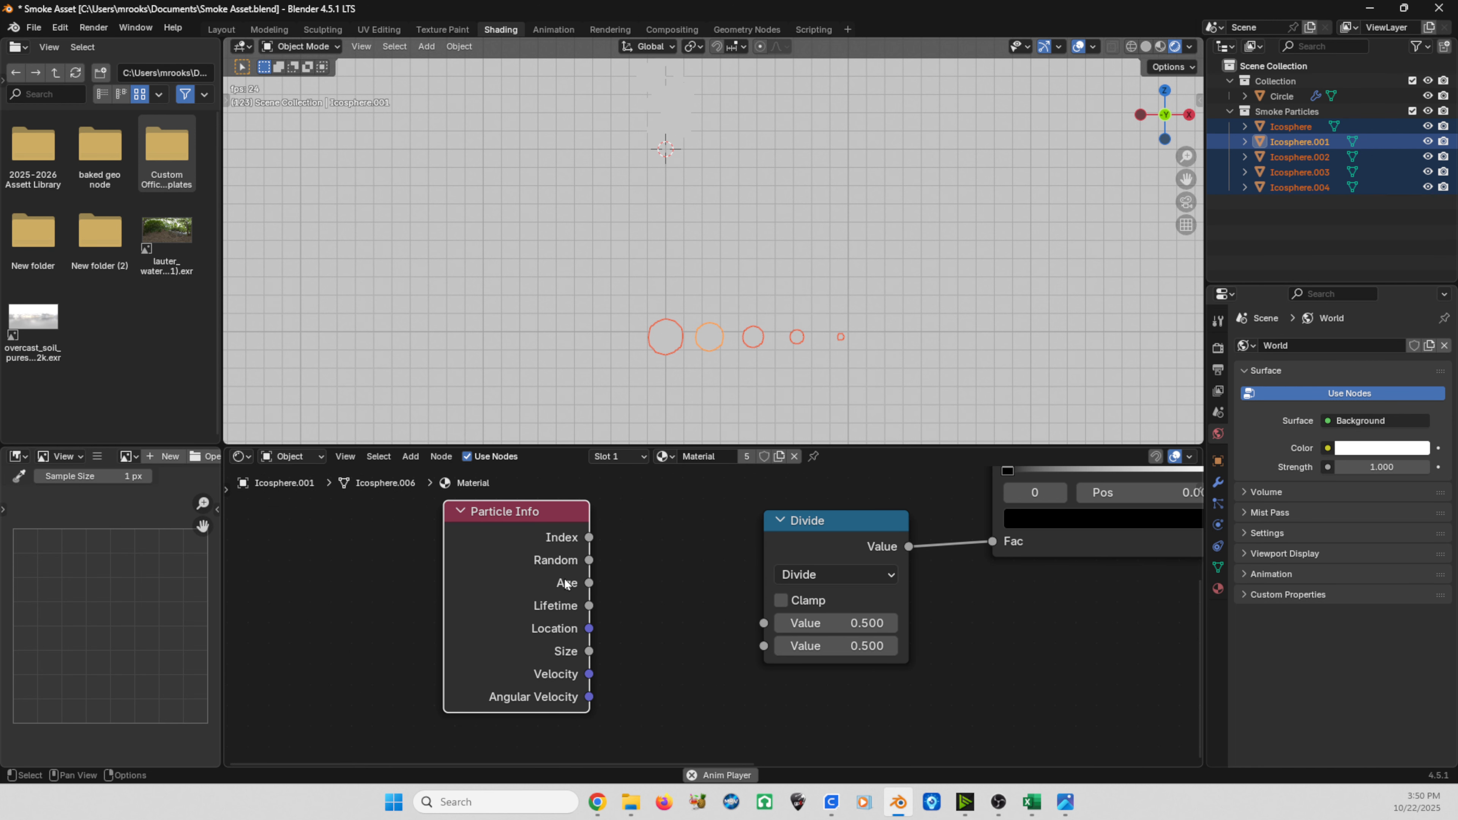
pyautogui.press('ctrl')
pyautogui.click(789, 247)
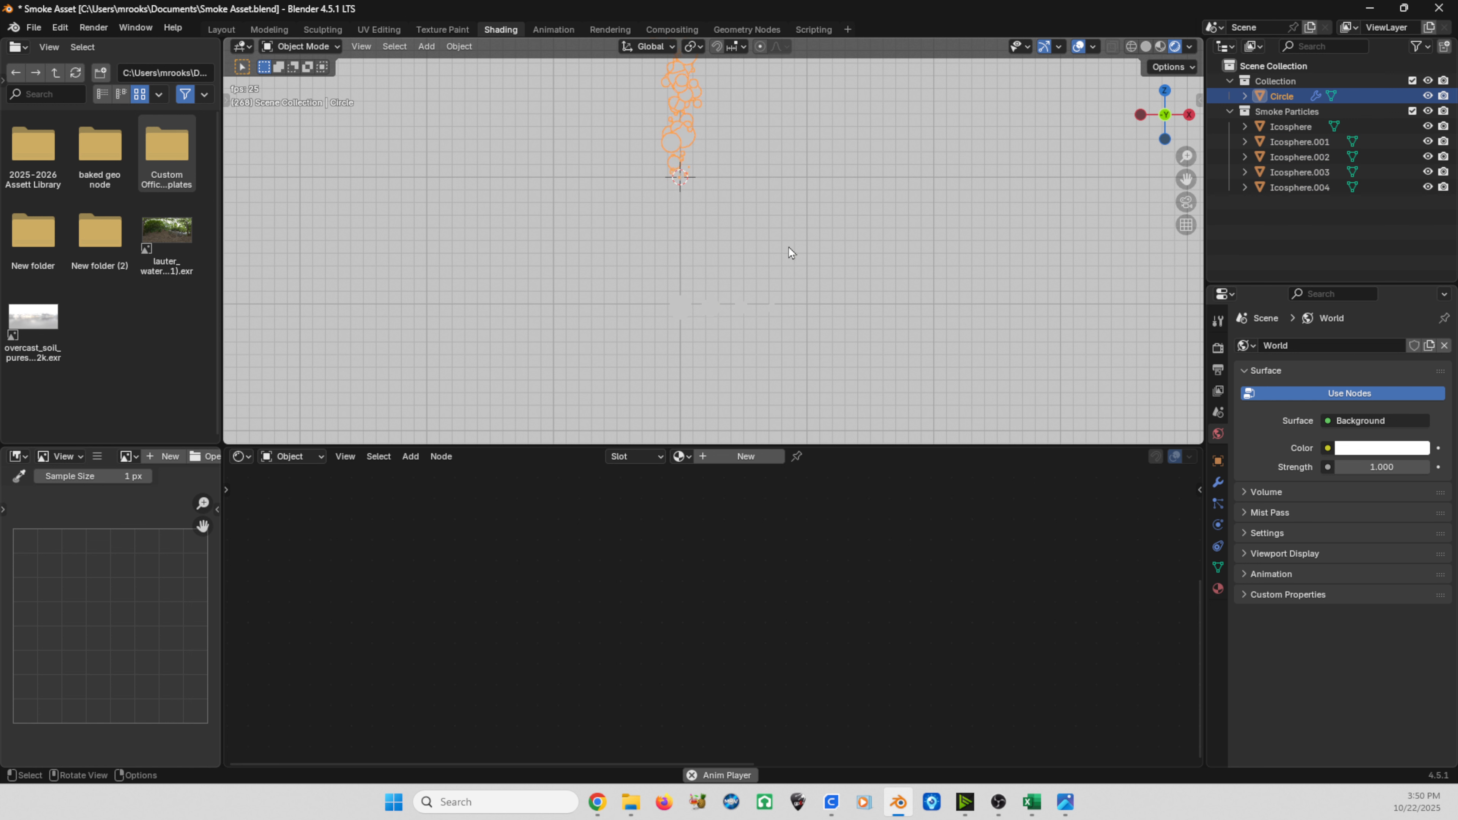
pyautogui.click(1218, 504)
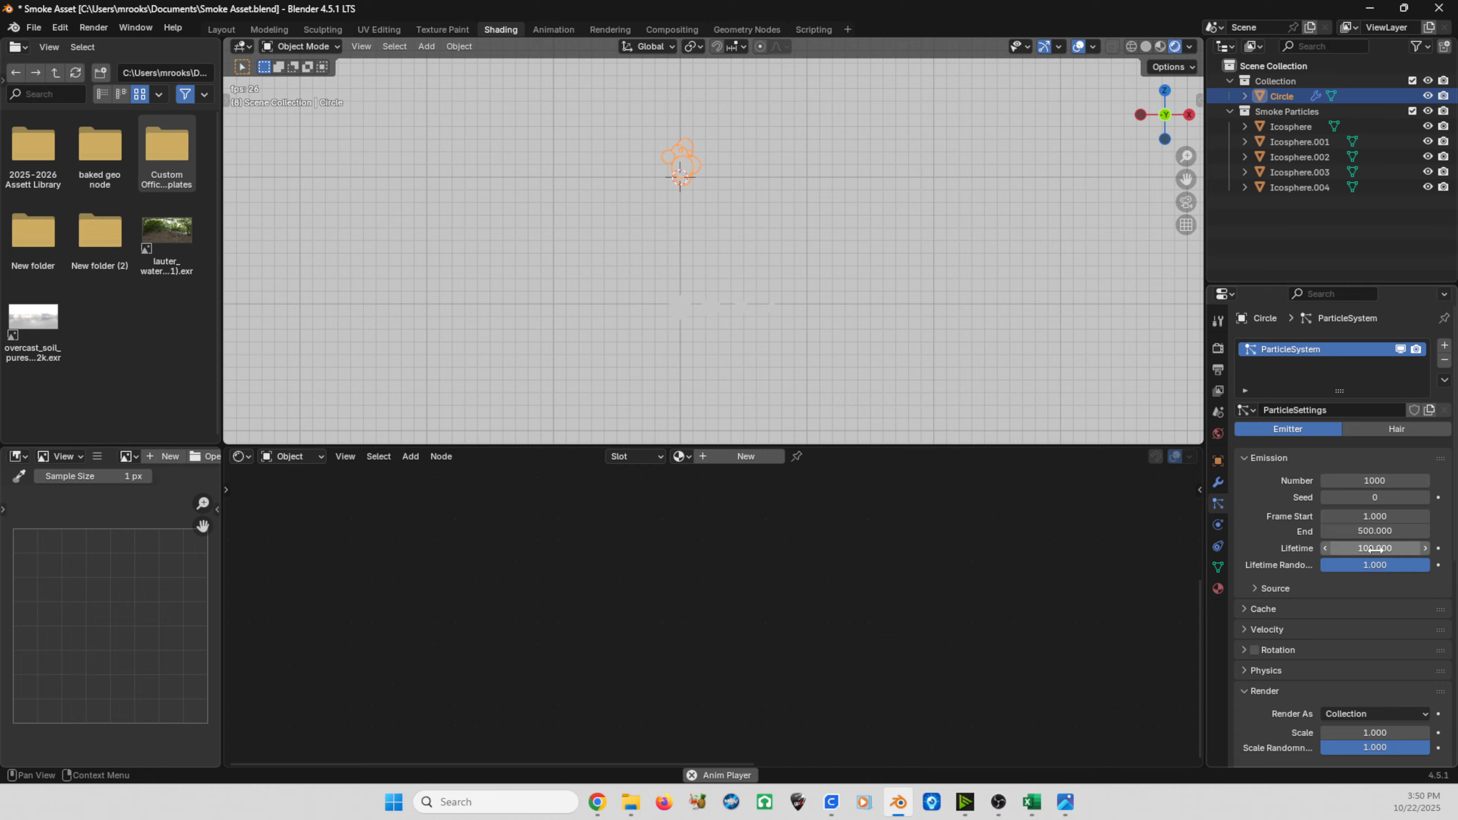
pyautogui.click(681, 310)
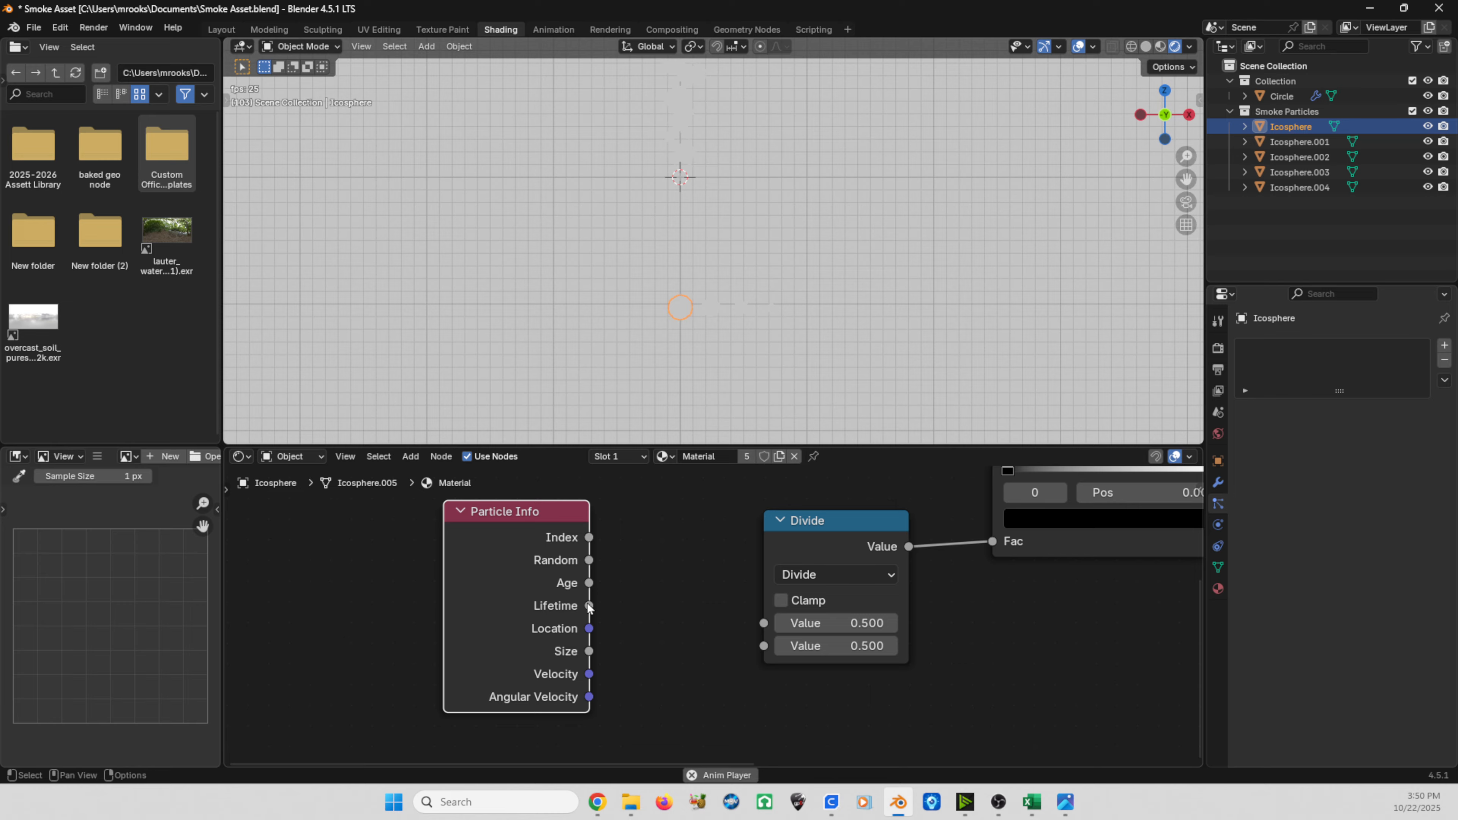
# Connect Particle Info's Age to the Divide node's first Value and Lifetime to its second, aligning the nodes, and pause playback.
pyautogui.moveTo(589, 606); pyautogui.dragTo(762, 653)
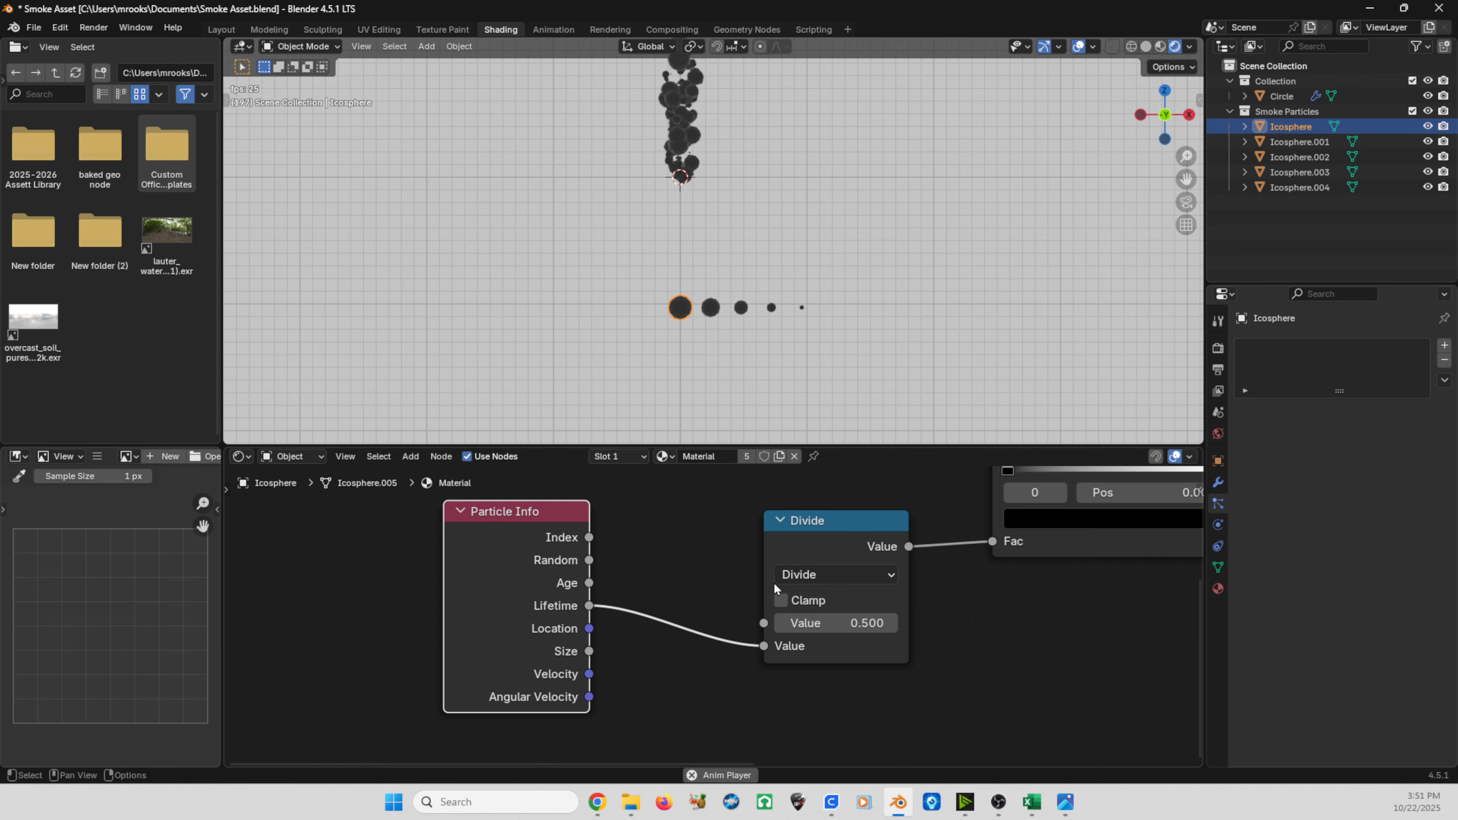
pyautogui.moveTo(503, 553); pyautogui.dragTo(487, 583)
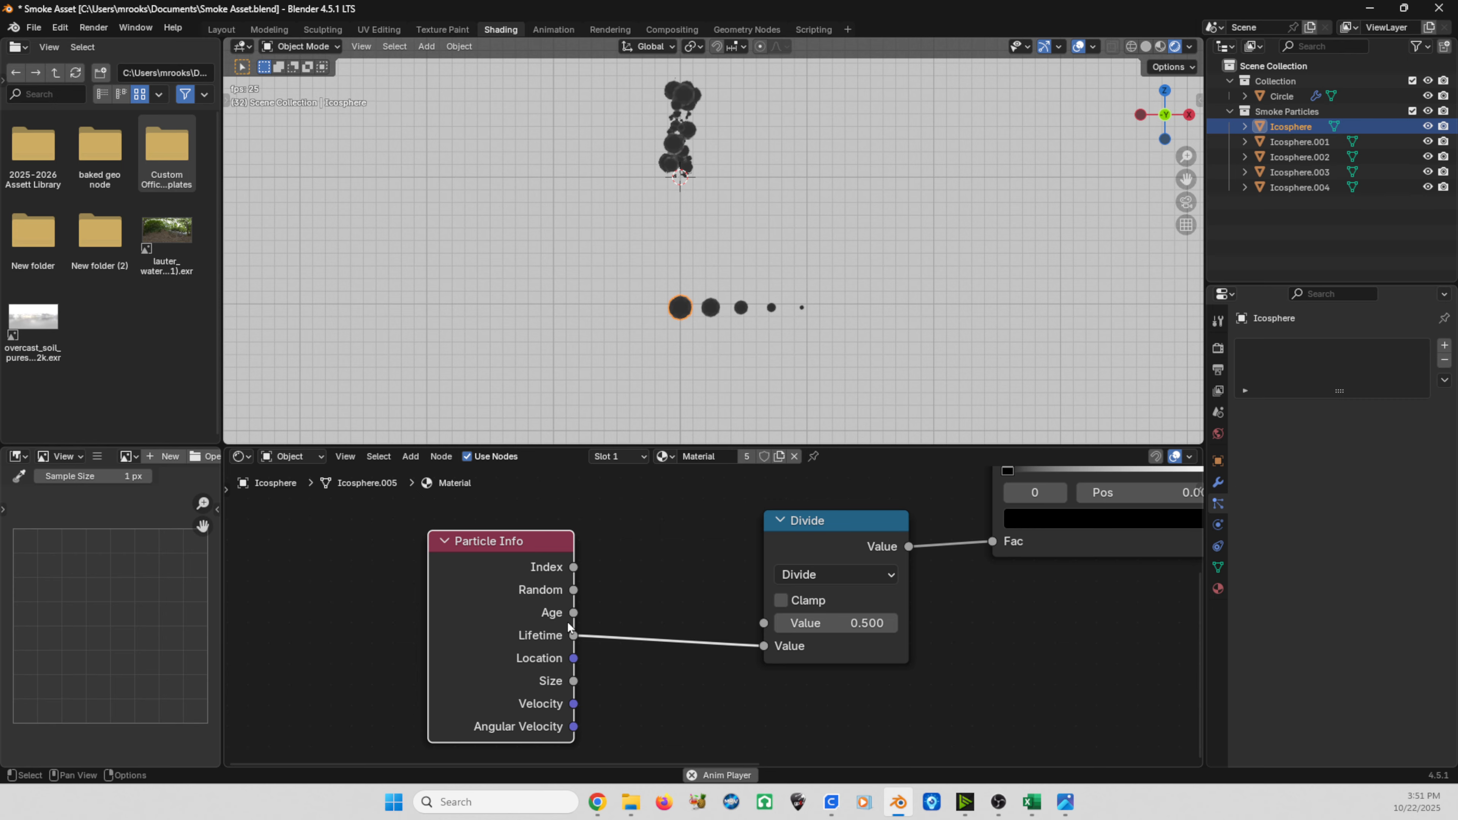
pyautogui.moveTo(573, 612); pyautogui.dragTo(766, 623)
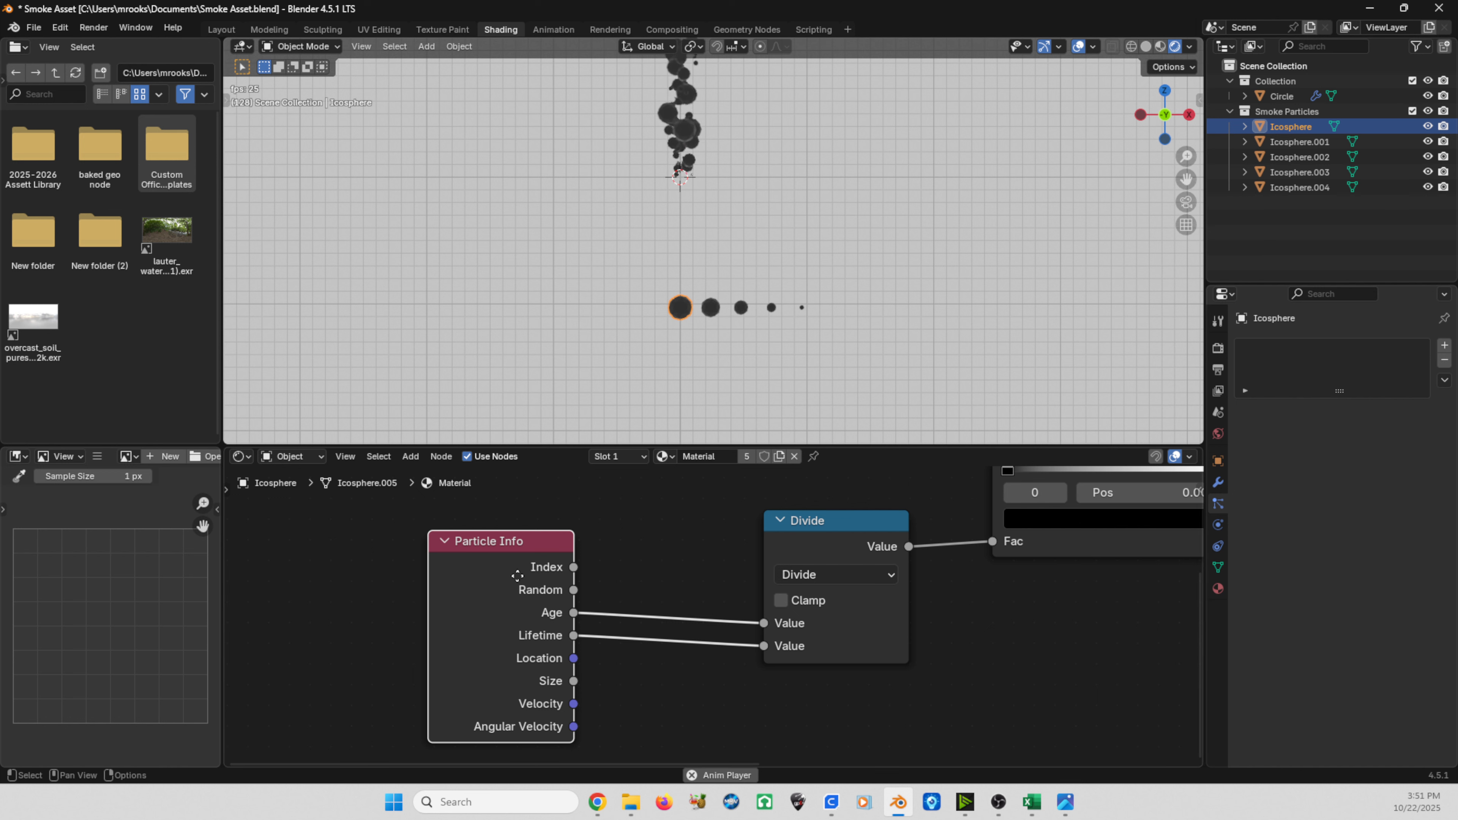
pyautogui.moveTo(515, 573); pyautogui.dragTo(521, 587)
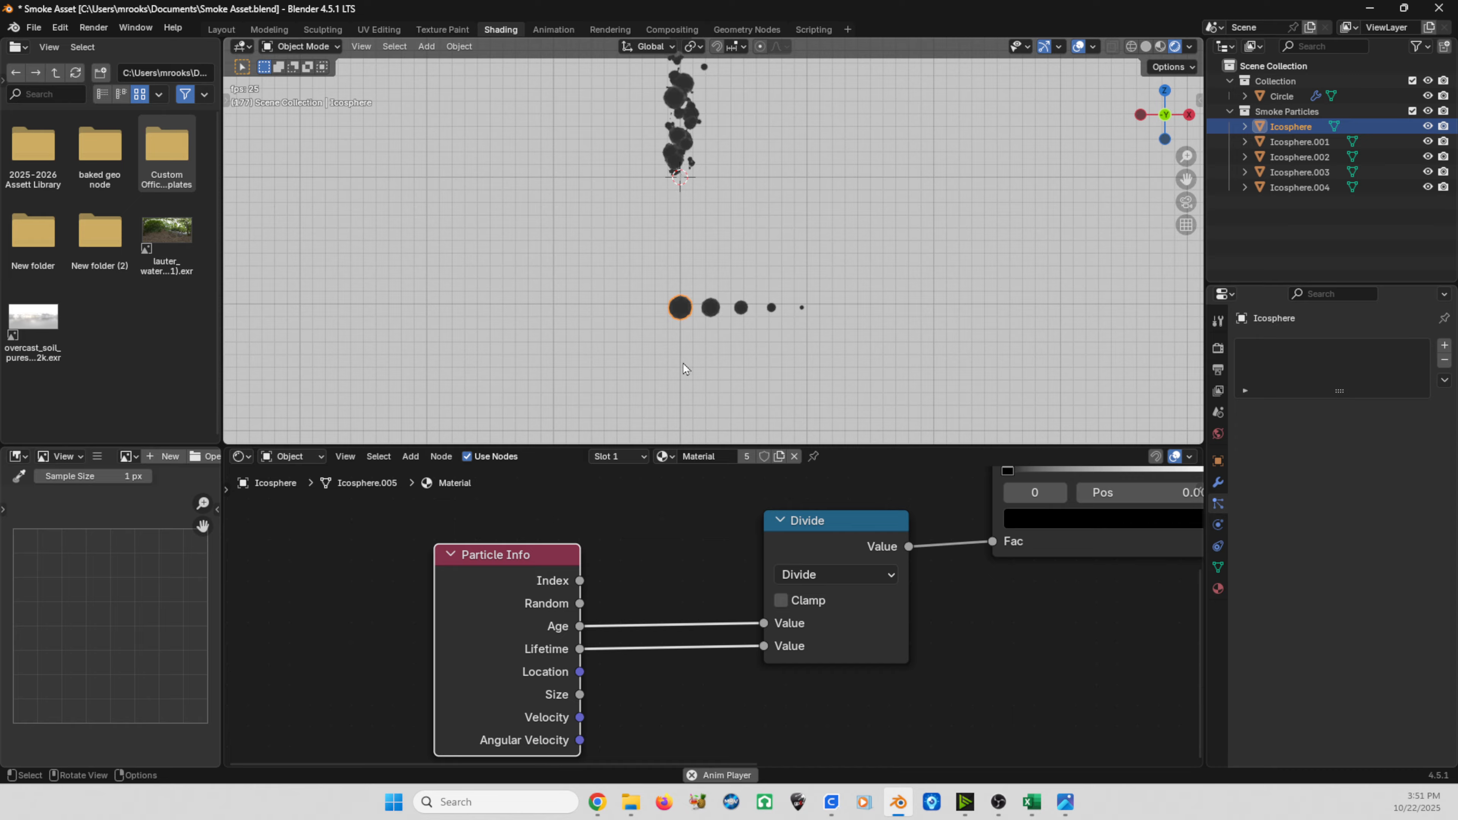
pyautogui.press('space')
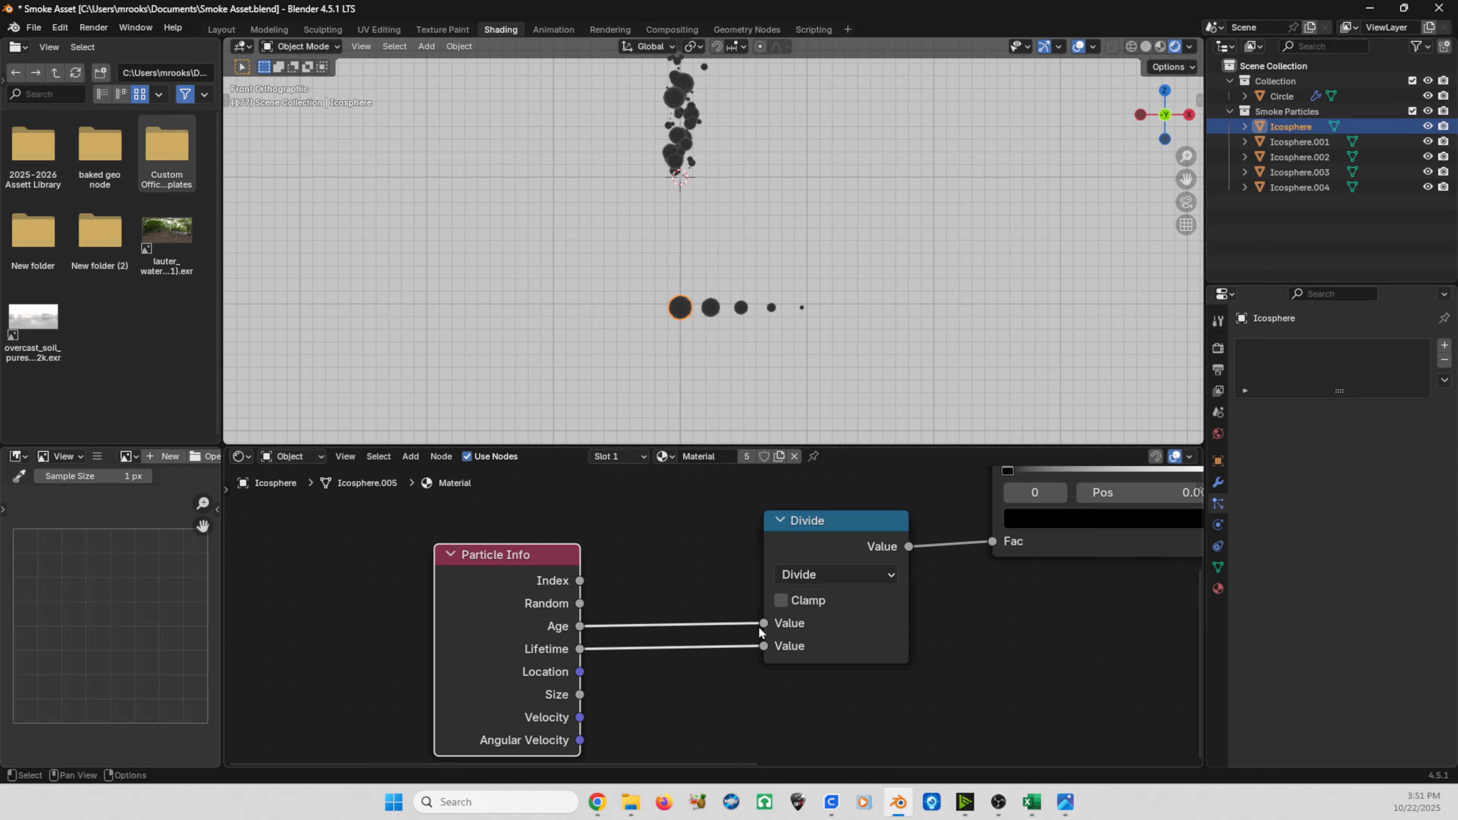
# Examine the Color Ramp's end stops and play the animation to check the shading along the whole smoke column.
pyautogui.moveTo(721, 565); pyautogui.dragTo(611, 607, button='middle')
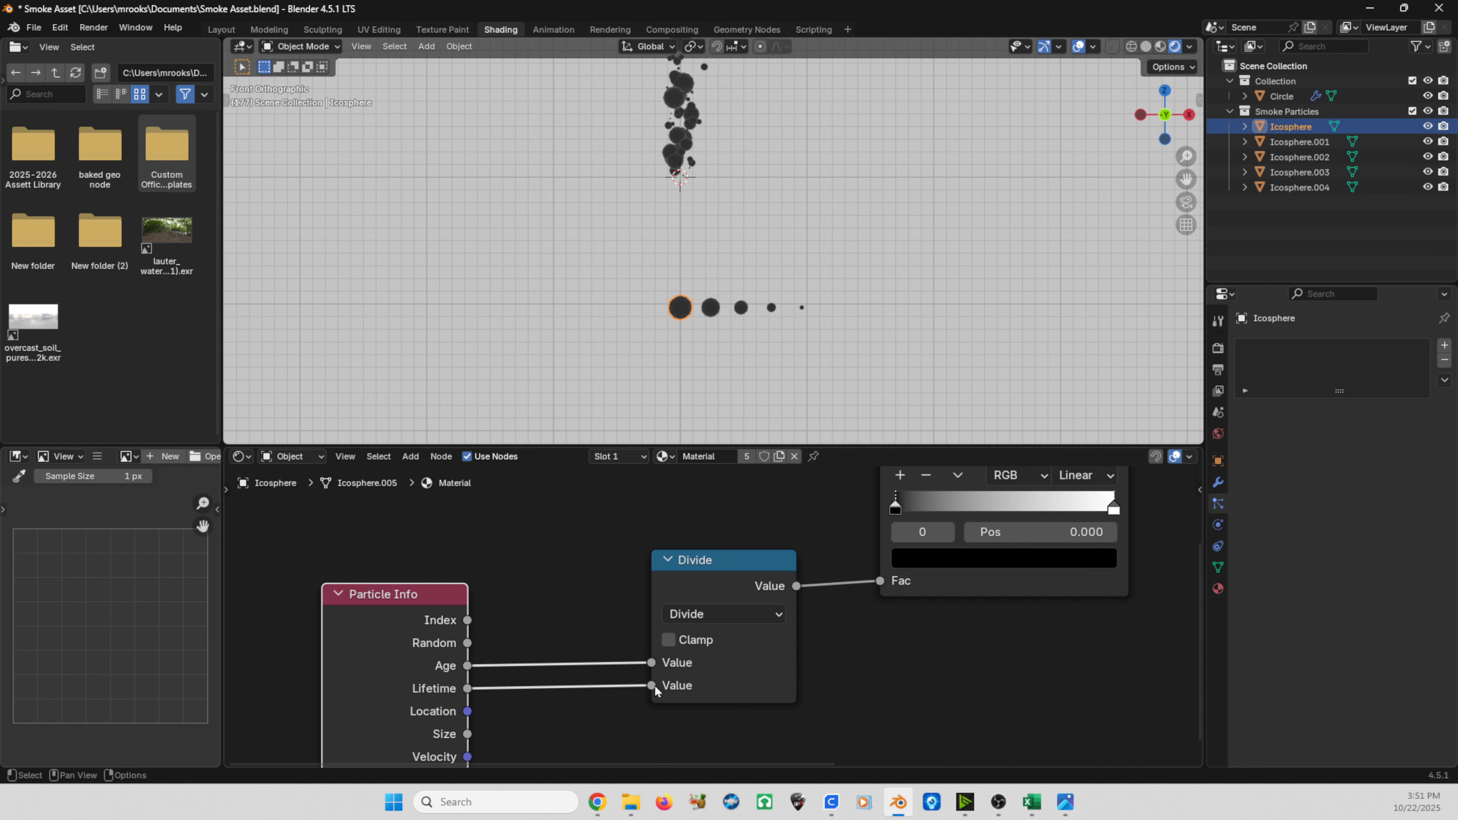
pyautogui.click(1116, 509)
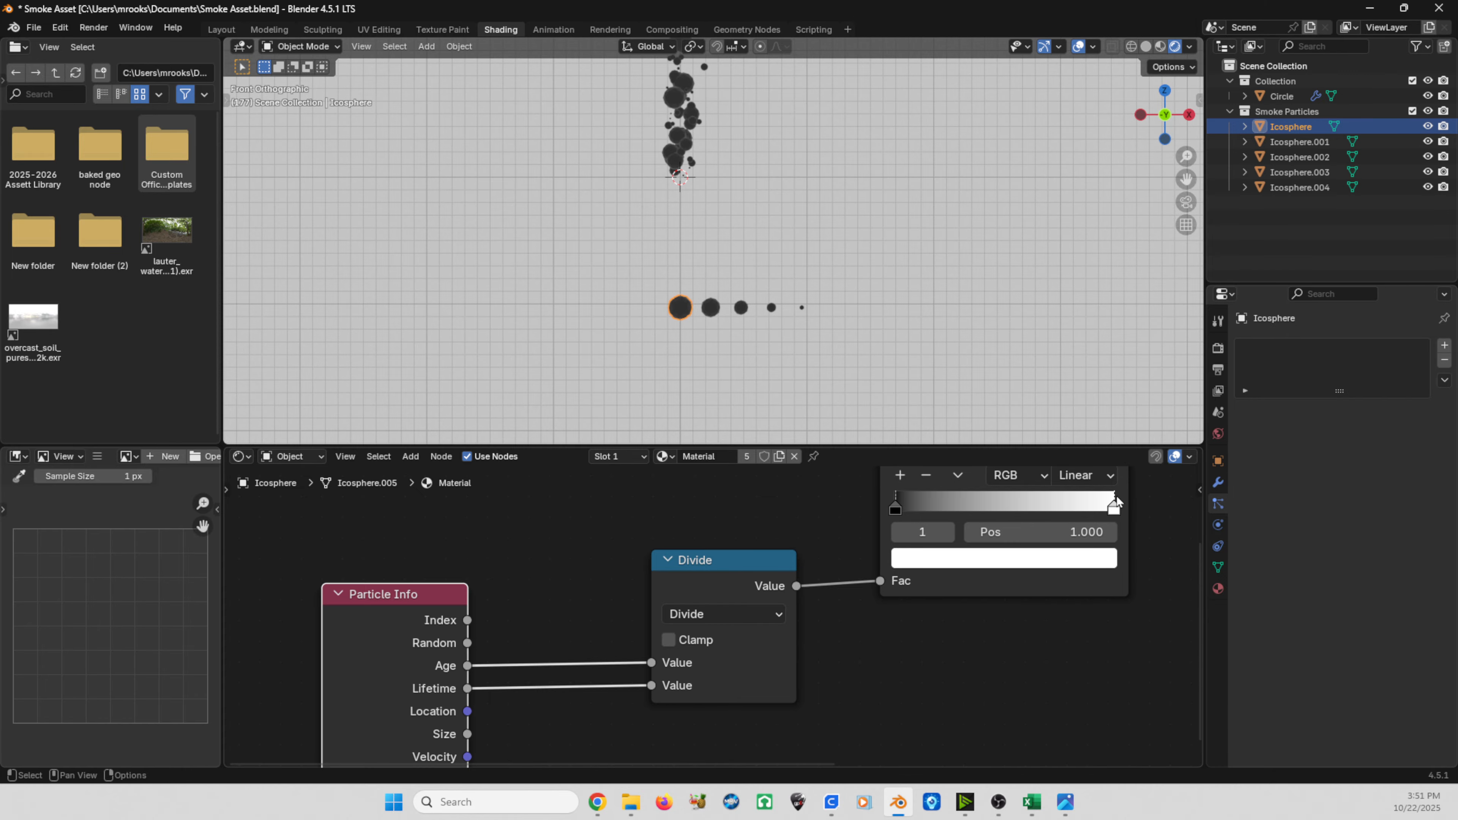
pyautogui.click(895, 508)
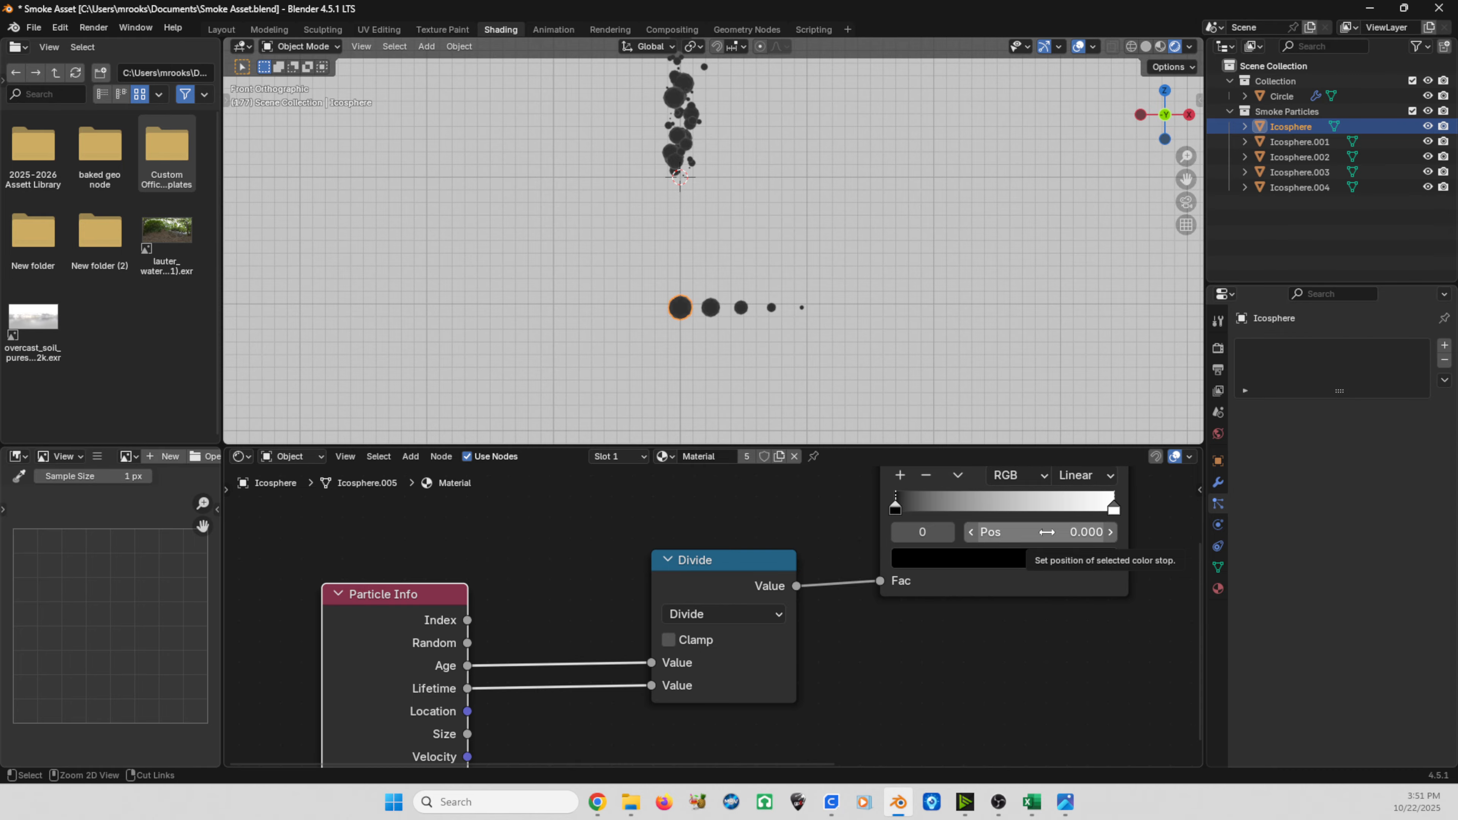
pyautogui.scroll(-1, 804, 569)
pyautogui.scroll(-5, 803, 565)
pyautogui.moveTo(782, 553); pyautogui.dragTo(671, 604, button='middle')
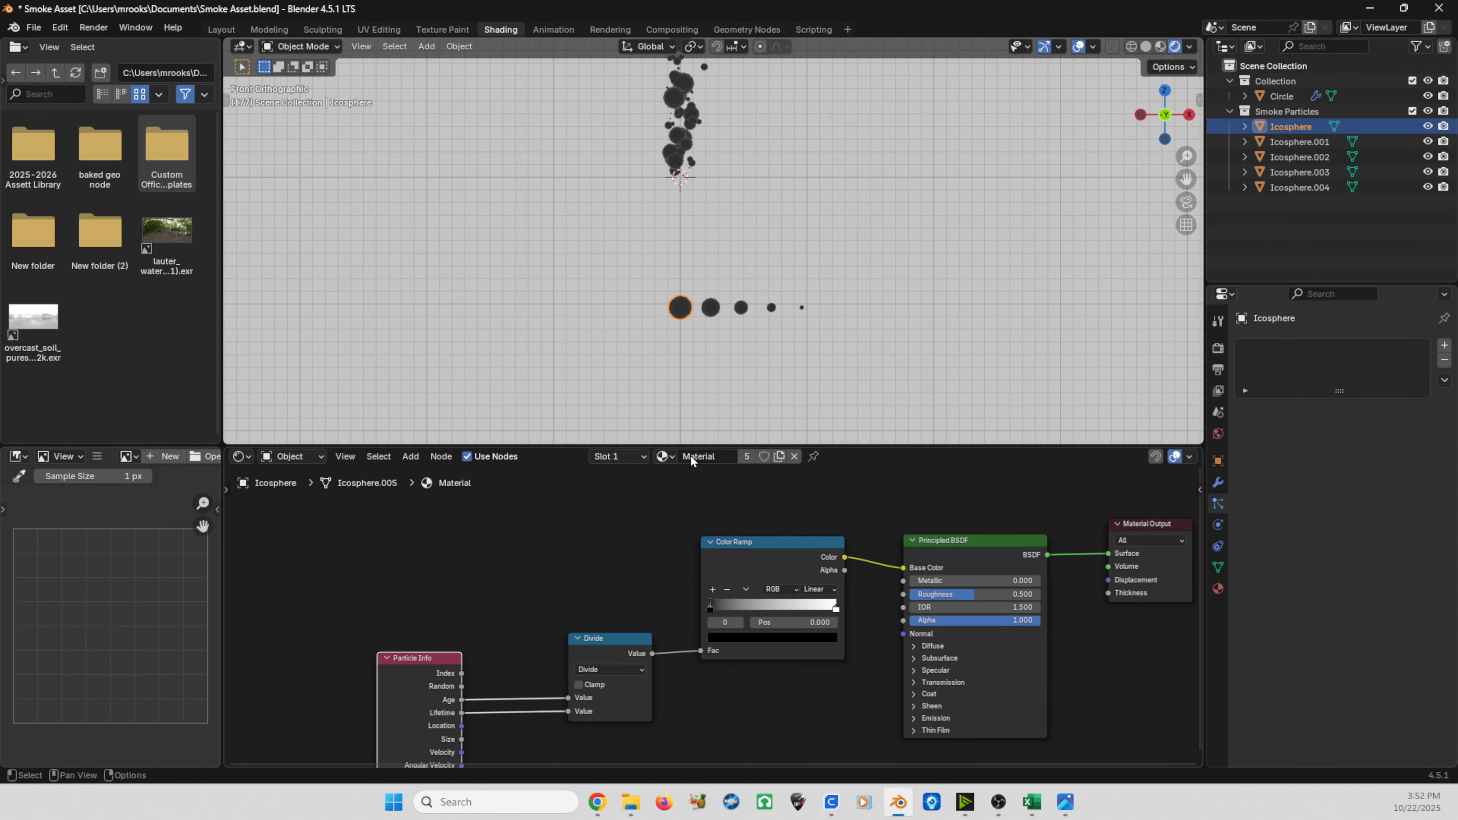
pyautogui.press('space')
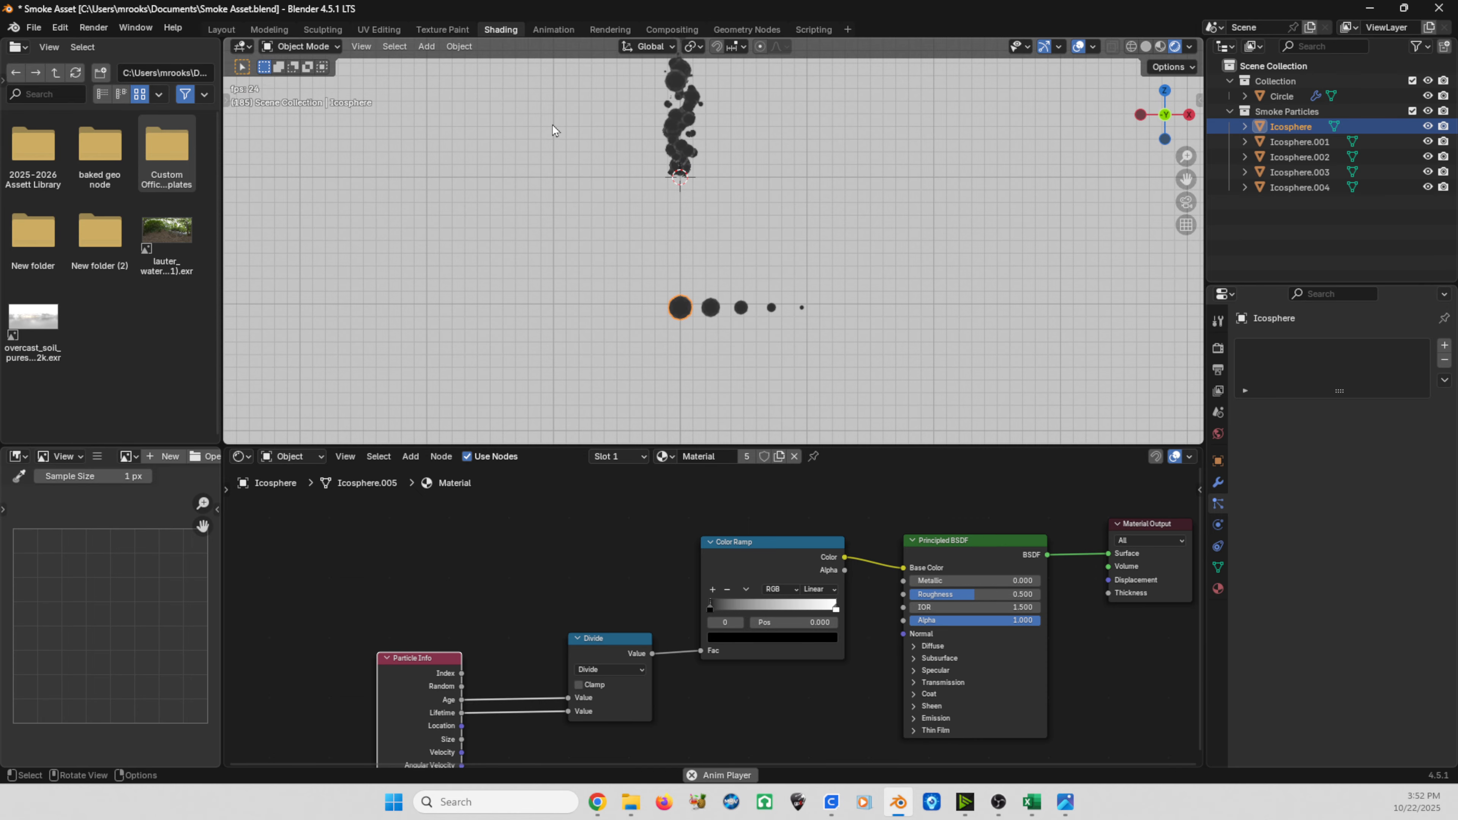
pyautogui.keyDown('shift'); pyautogui.moveTo(554, 143); pyautogui.dragTo(578, 308, button='middle'); pyautogui.keyUp('shift')
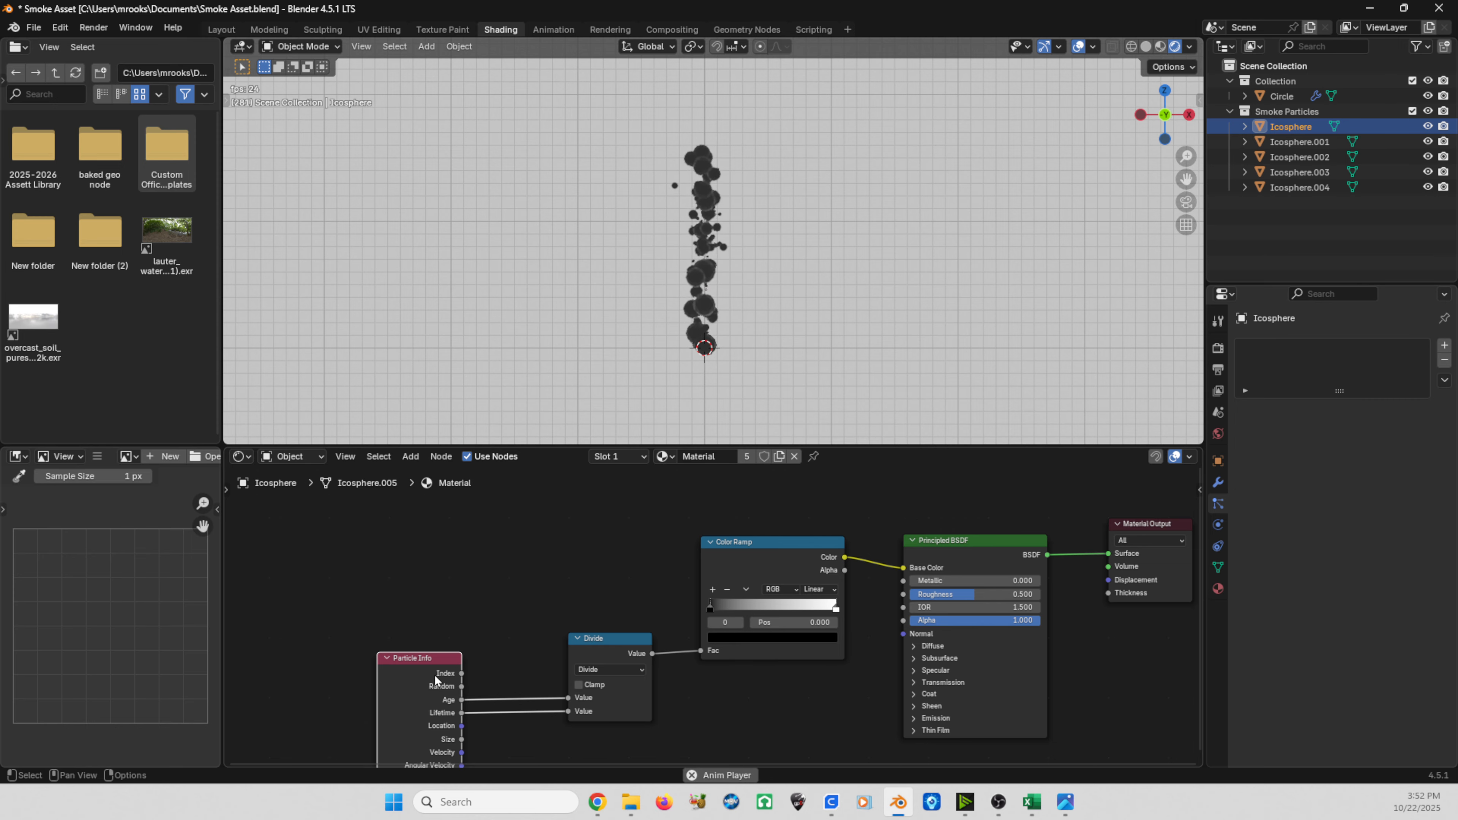
pyautogui.moveTo(389, 667)
pyautogui.mouseDown()
pyautogui.moveTo(427, 592)
pyautogui.moveTo(388, 683)
pyautogui.mouseUp()
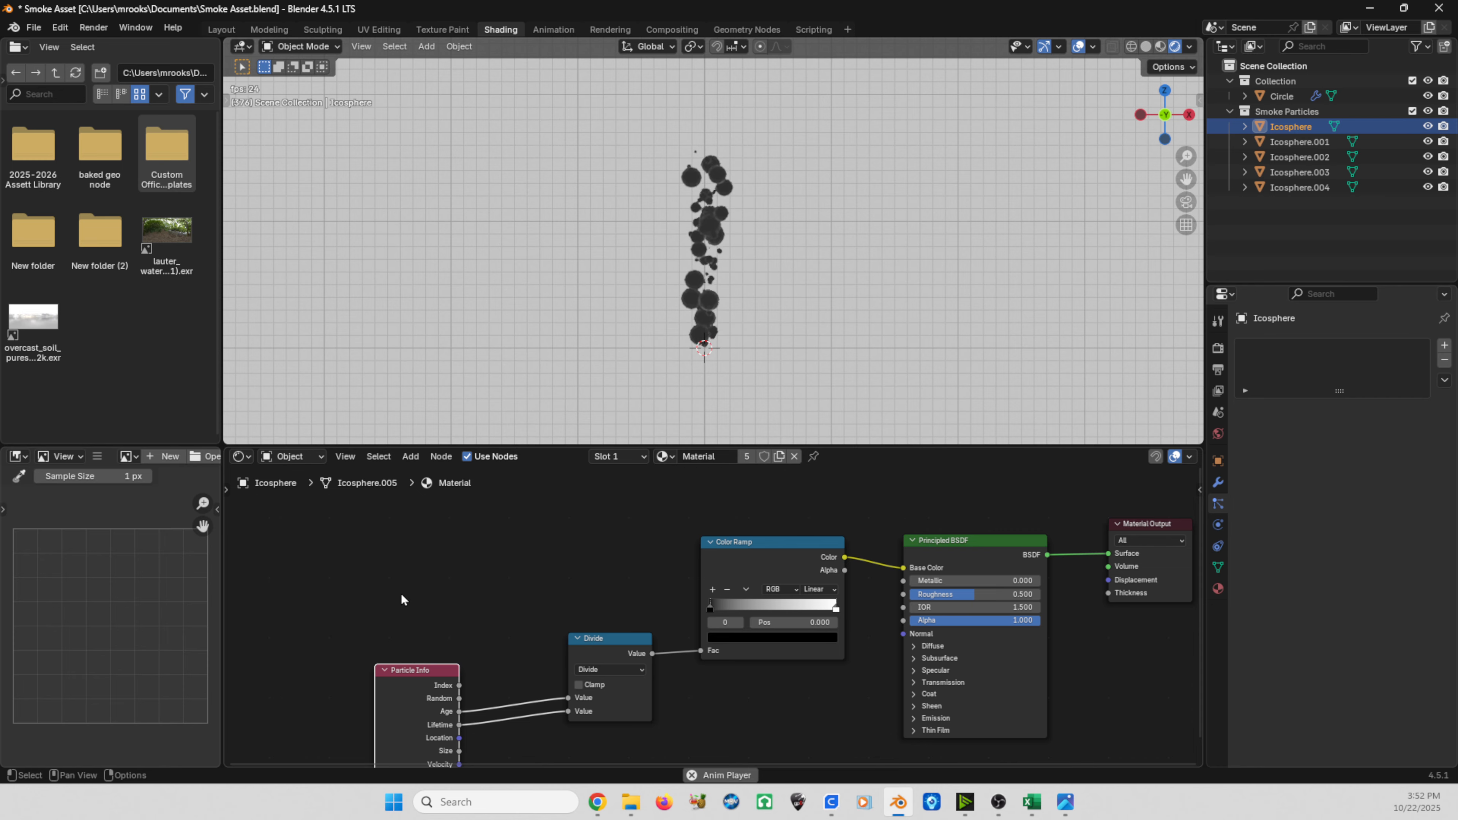
pyautogui.press('space')
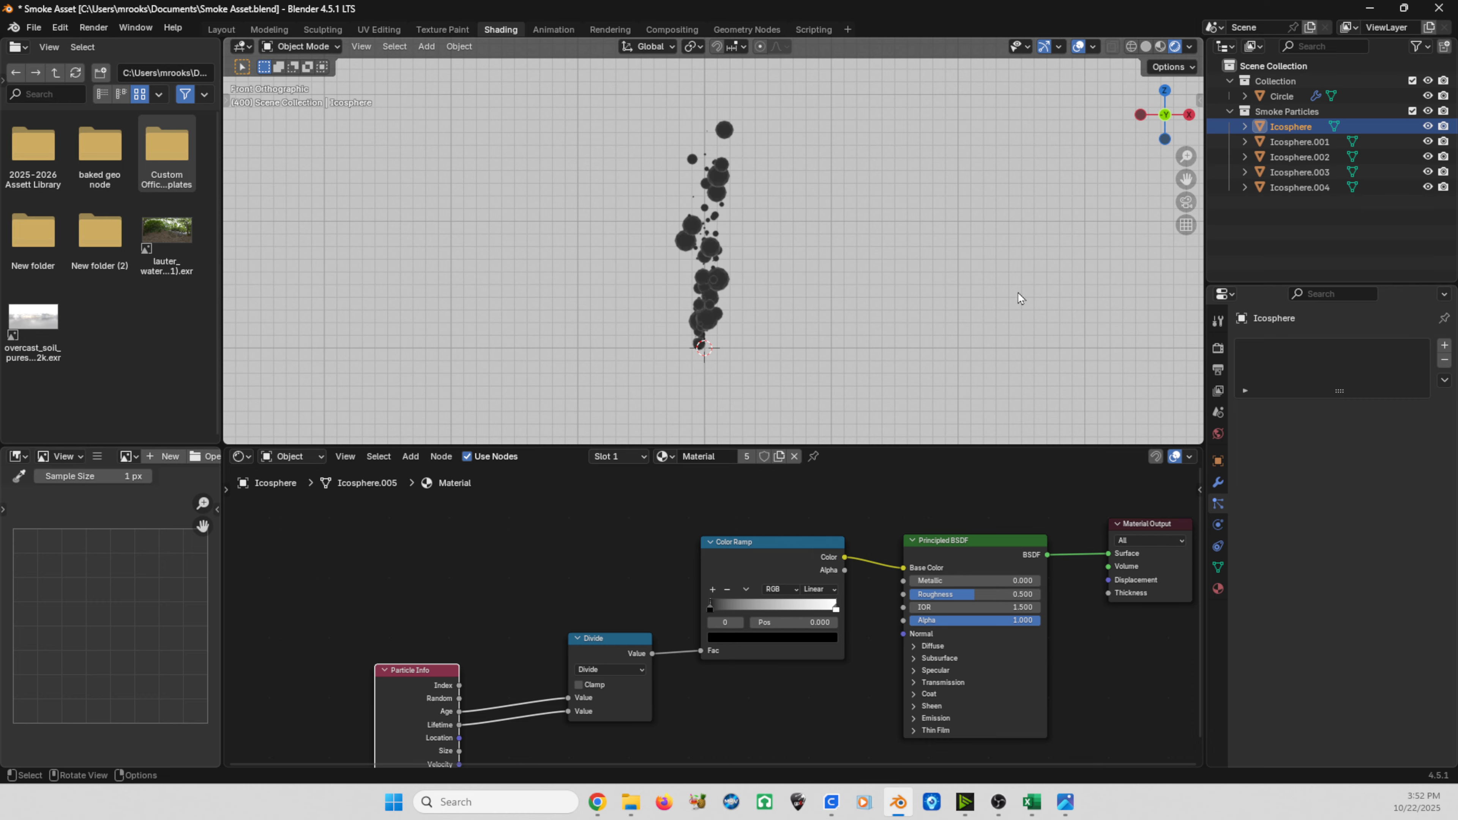
# Switch the render engine to Cycles and move the Particle Info node slightly up.
pyautogui.click(1216, 350)
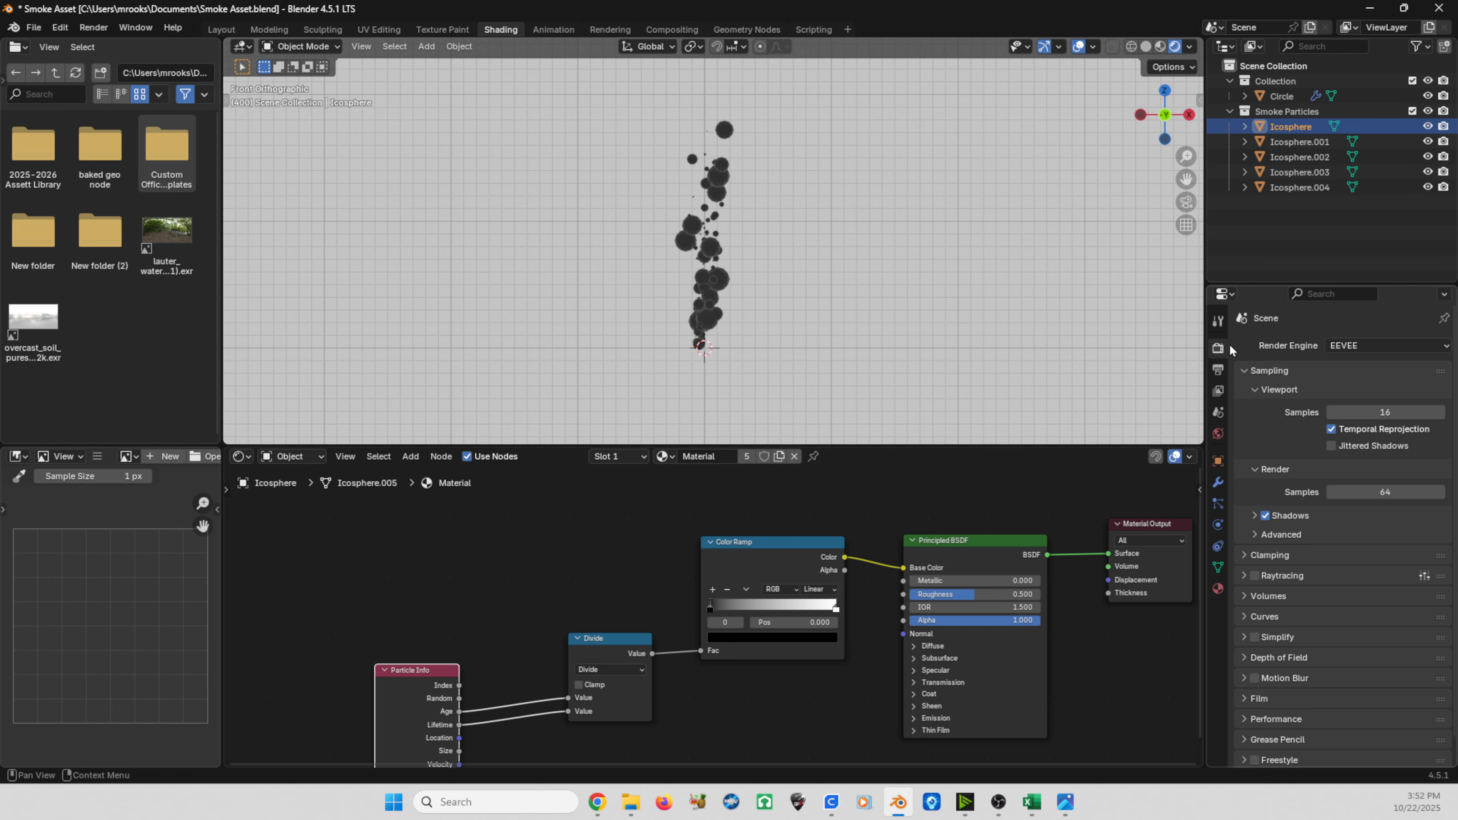
pyautogui.click(1365, 347)
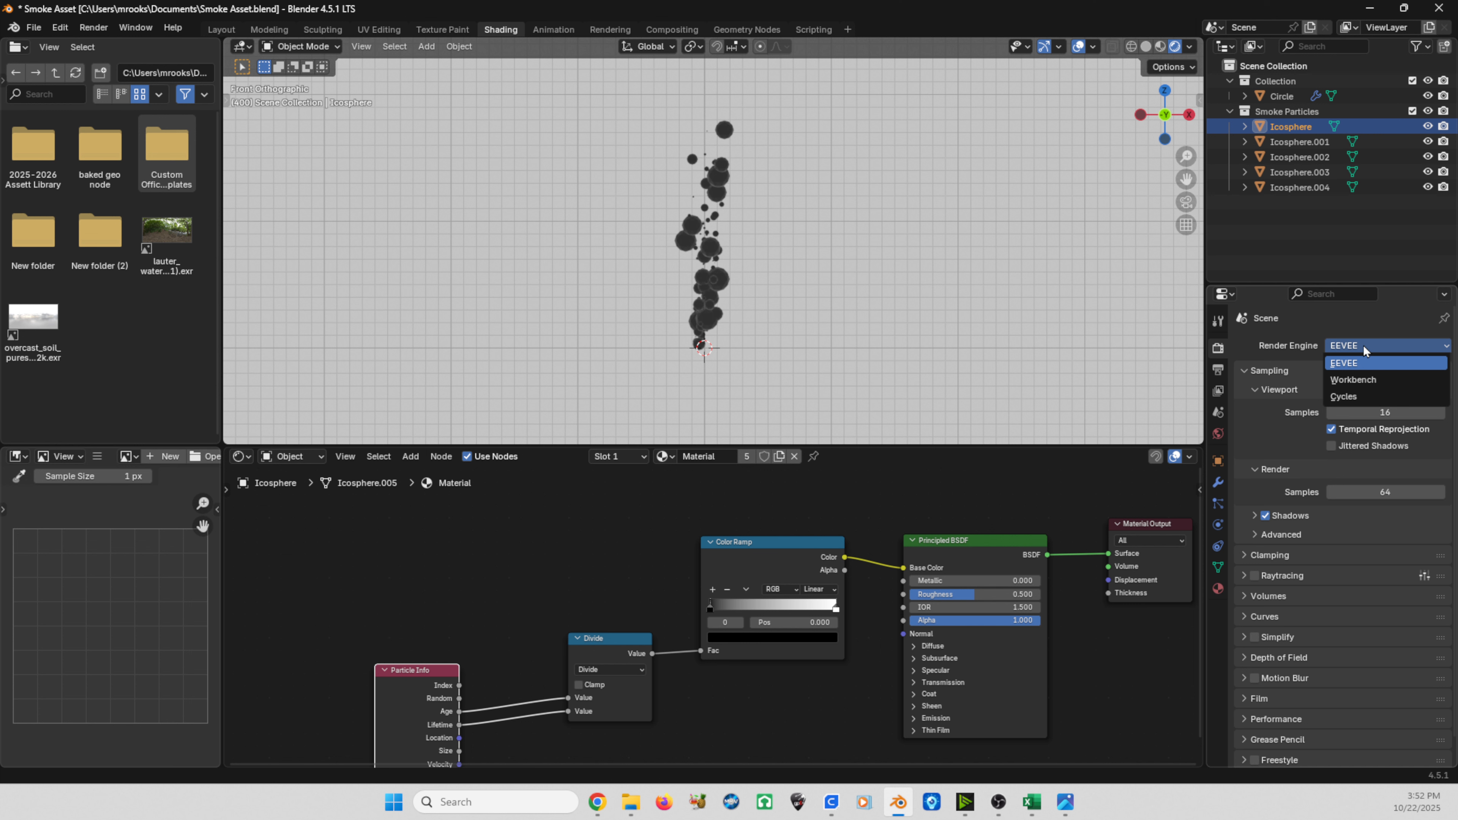
pyautogui.click(1361, 396)
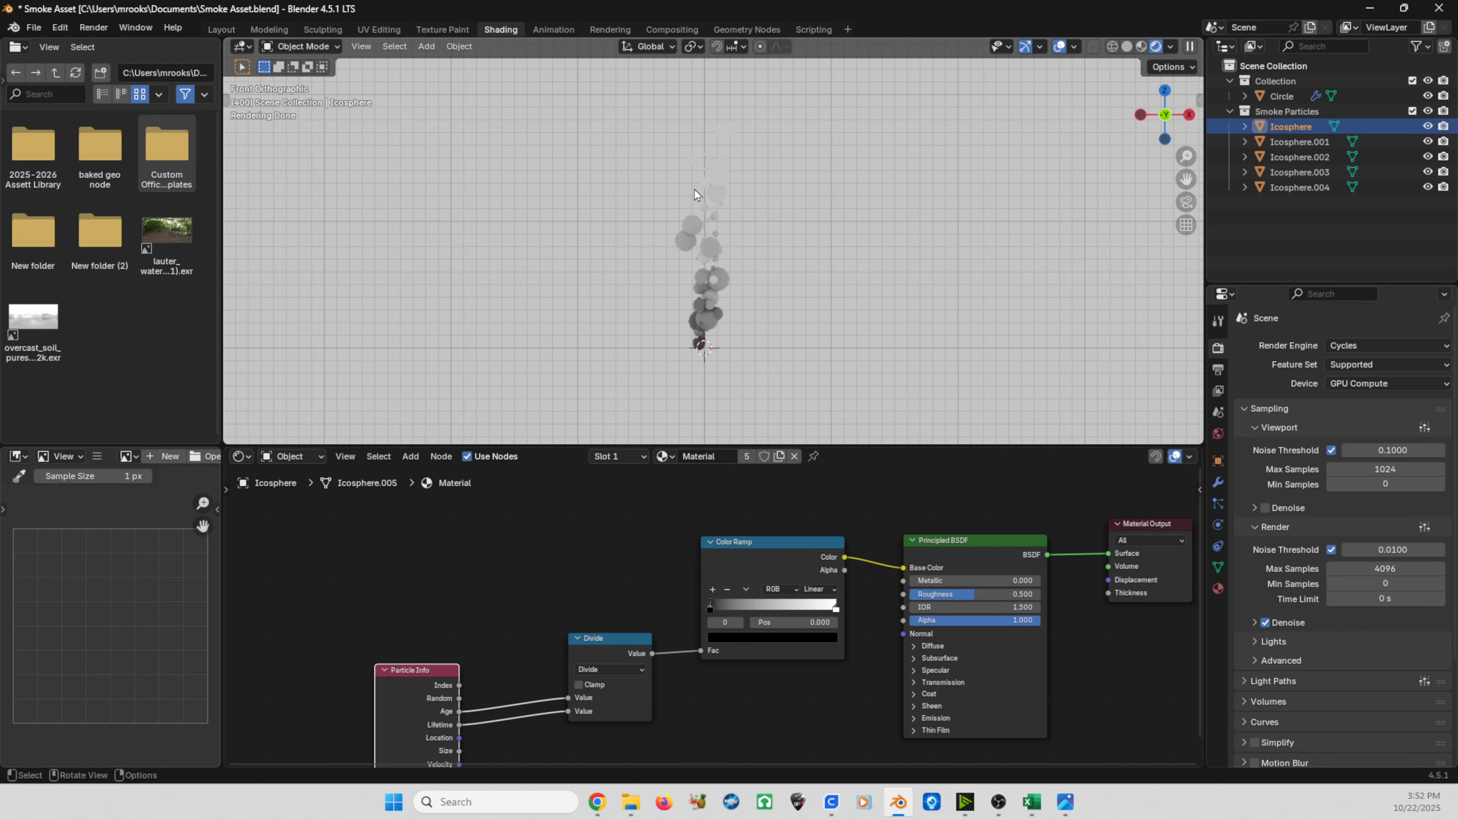
pyautogui.moveTo(436, 681); pyautogui.dragTo(439, 662)
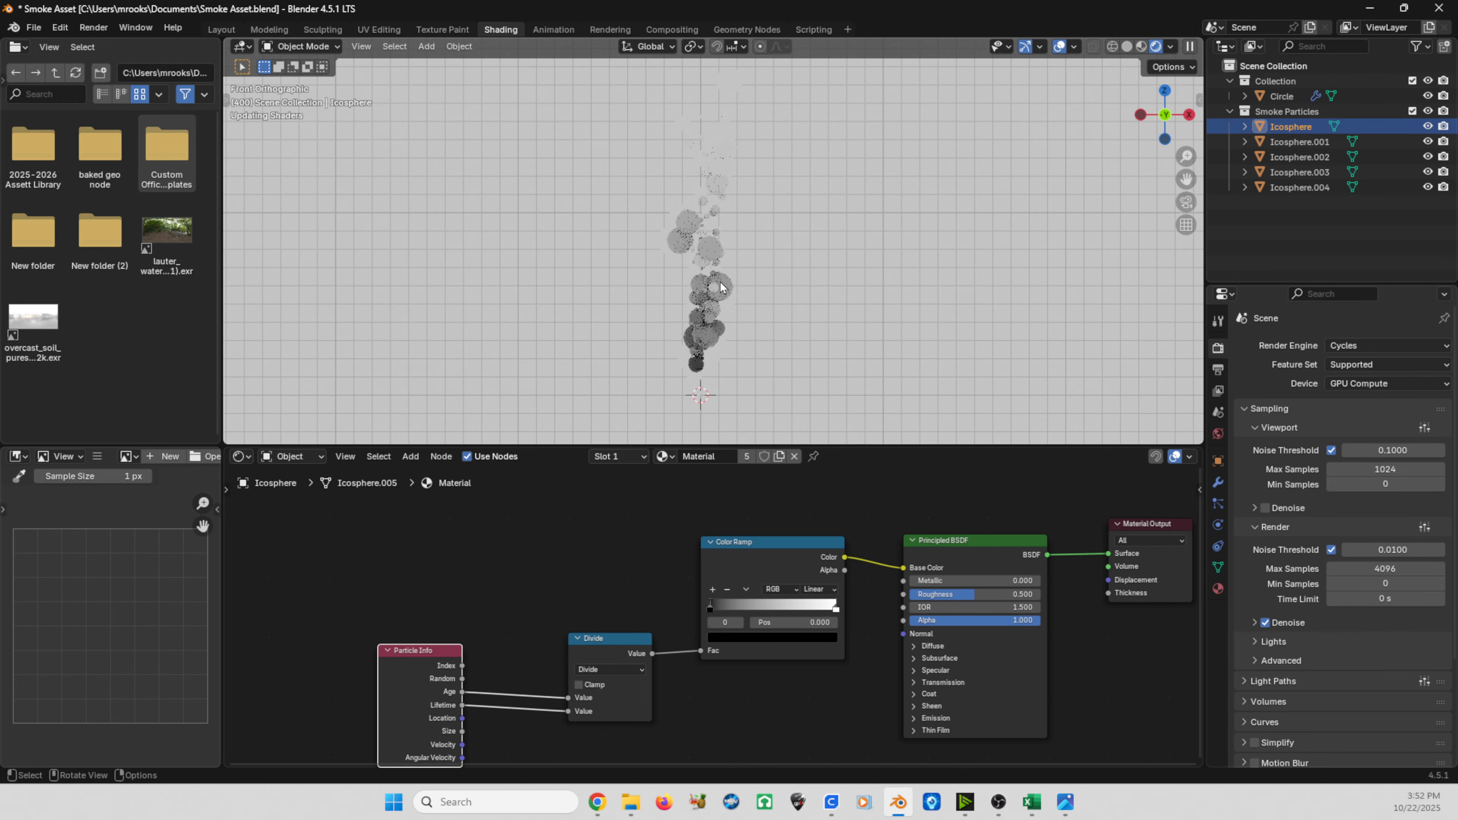
# Add a color stop in the middle of the Color Ramp and play the animation to preview the smoke.
pyautogui.scroll(1, 695, 607)
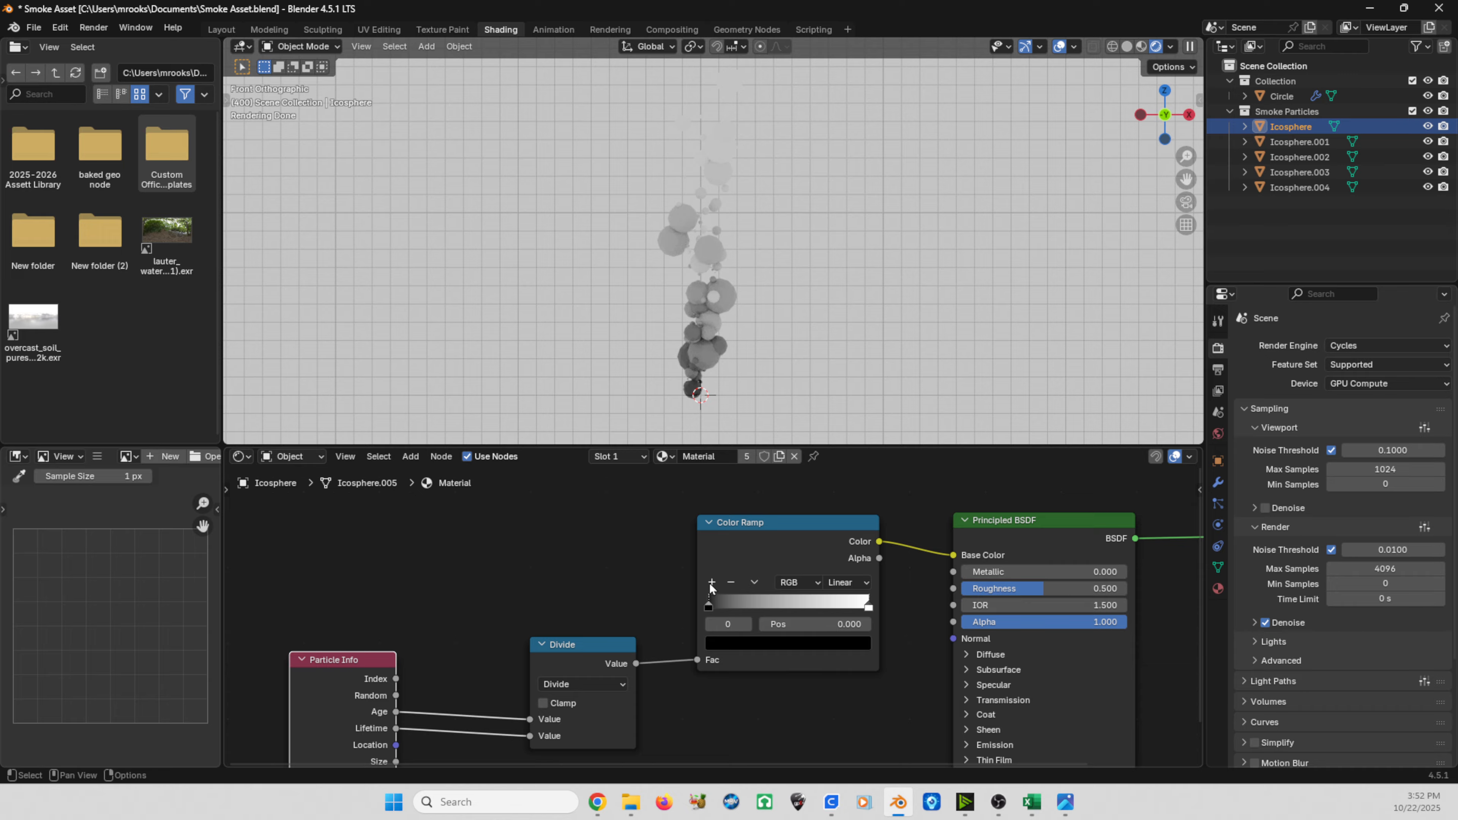
pyautogui.click(710, 583)
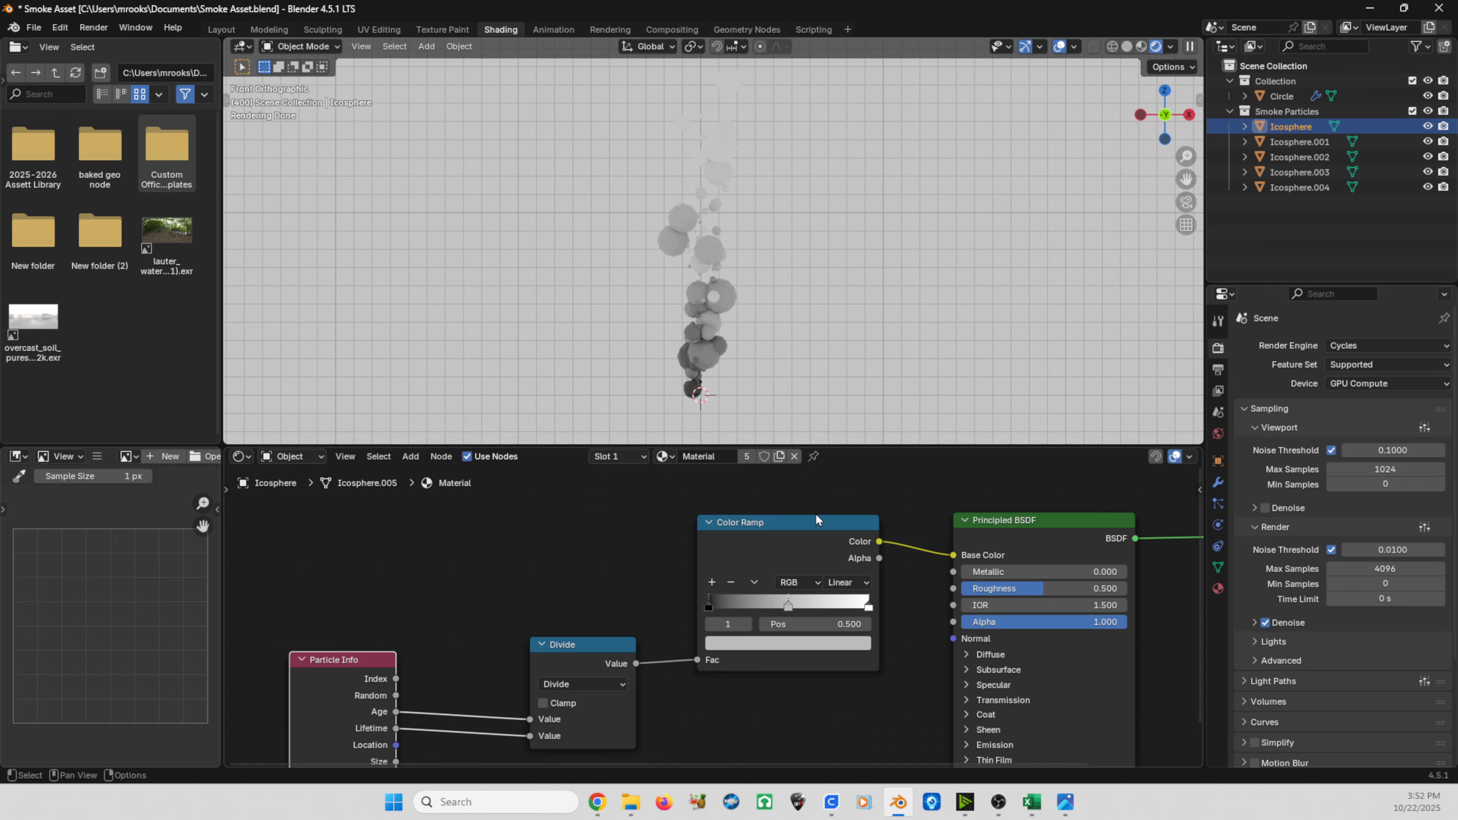
pyautogui.press('space')
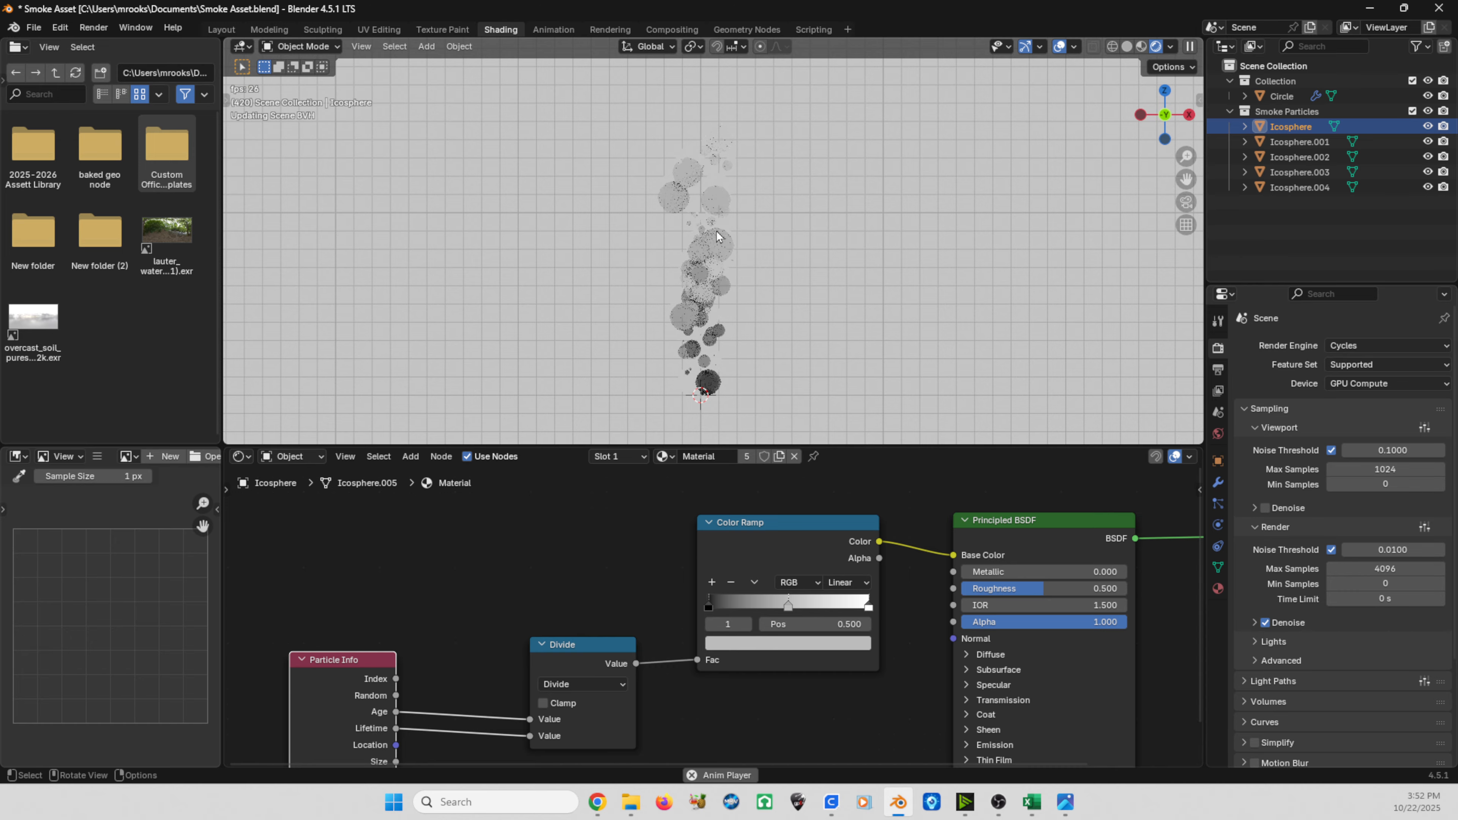
pyautogui.press('space')
pyautogui.press('space')
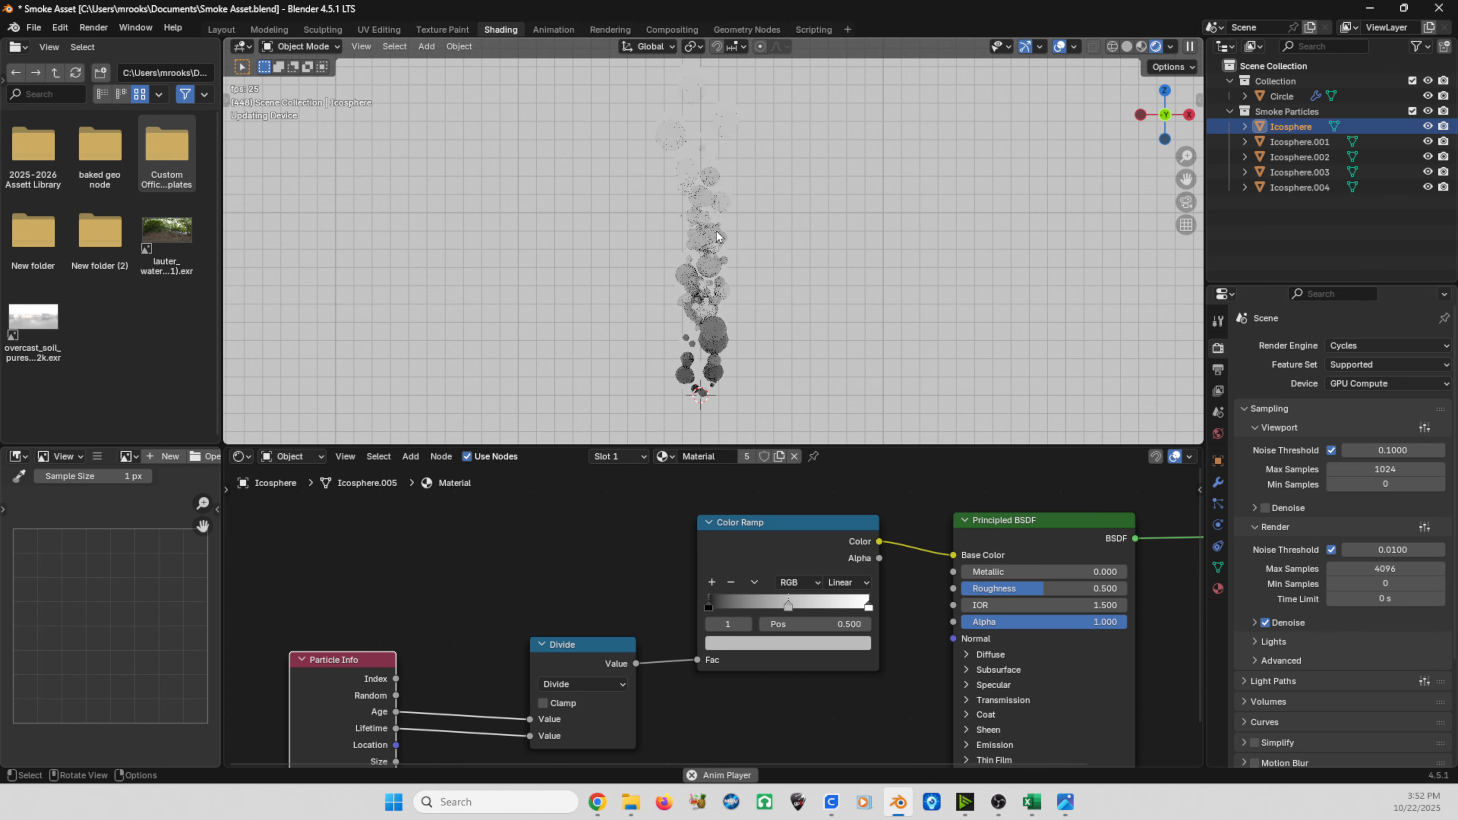
pyautogui.press('space')
pyautogui.press('space')
pyautogui.press('space')
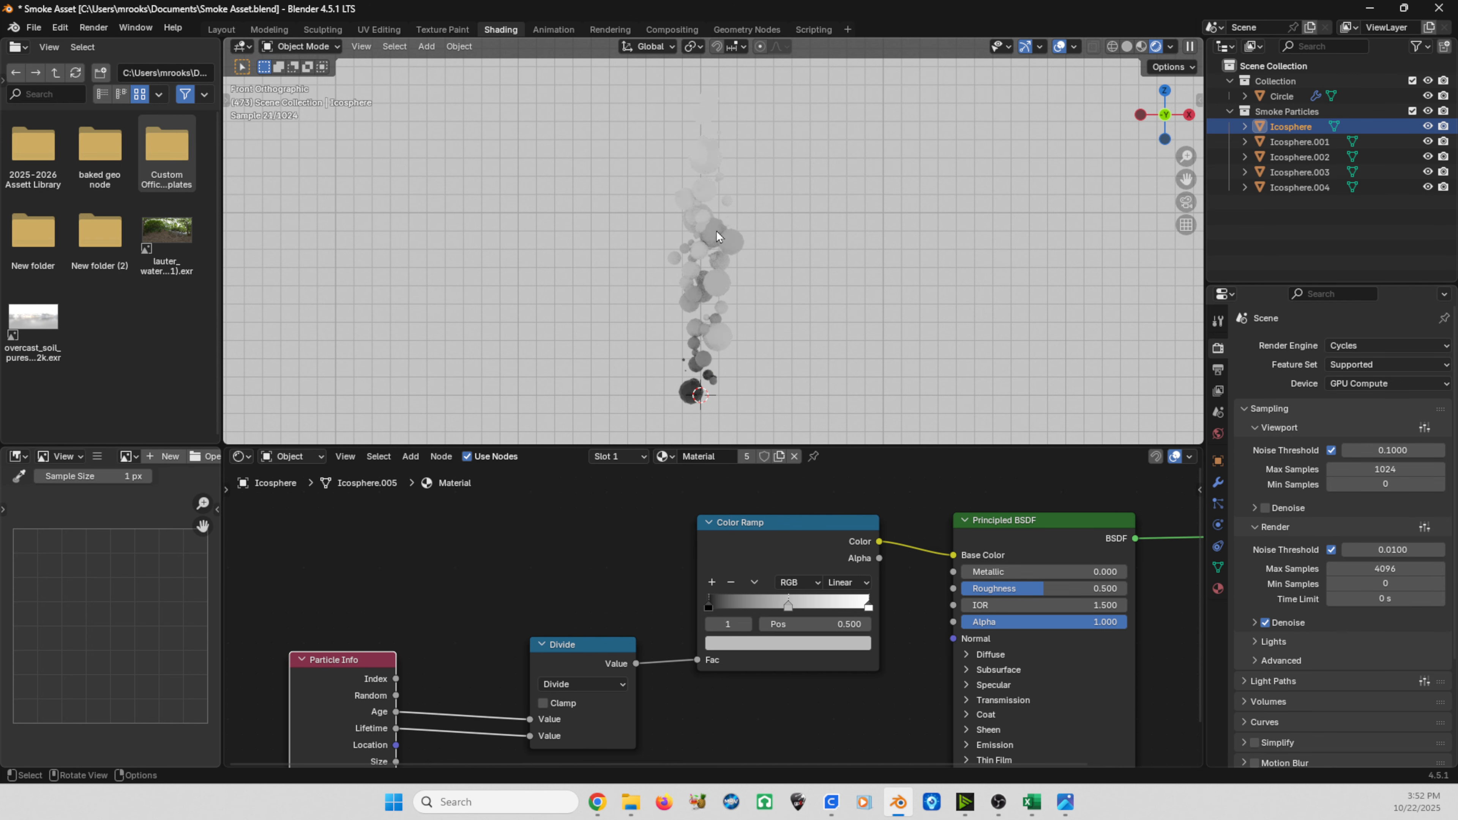
# Move the Color Ramp's black stop to a position of about 0.223.
pyautogui.moveTo(571, 636); pyautogui.dragTo(512, 617, button='middle')
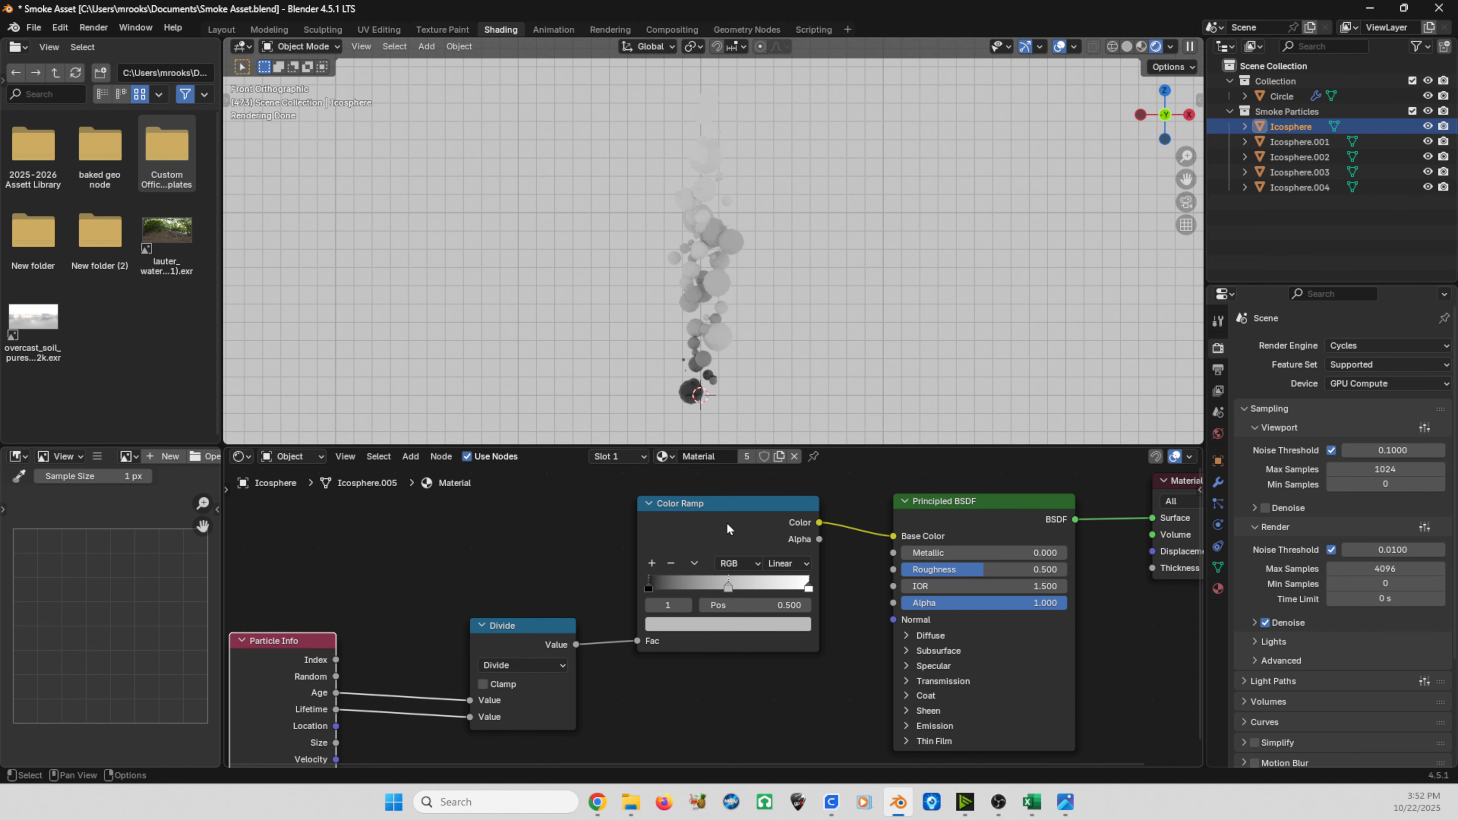
pyautogui.moveTo(728, 529); pyautogui.dragTo(730, 538)
pyautogui.scroll(2, 695, 582)
pyautogui.moveTo(626, 597); pyautogui.dragTo(678, 597)
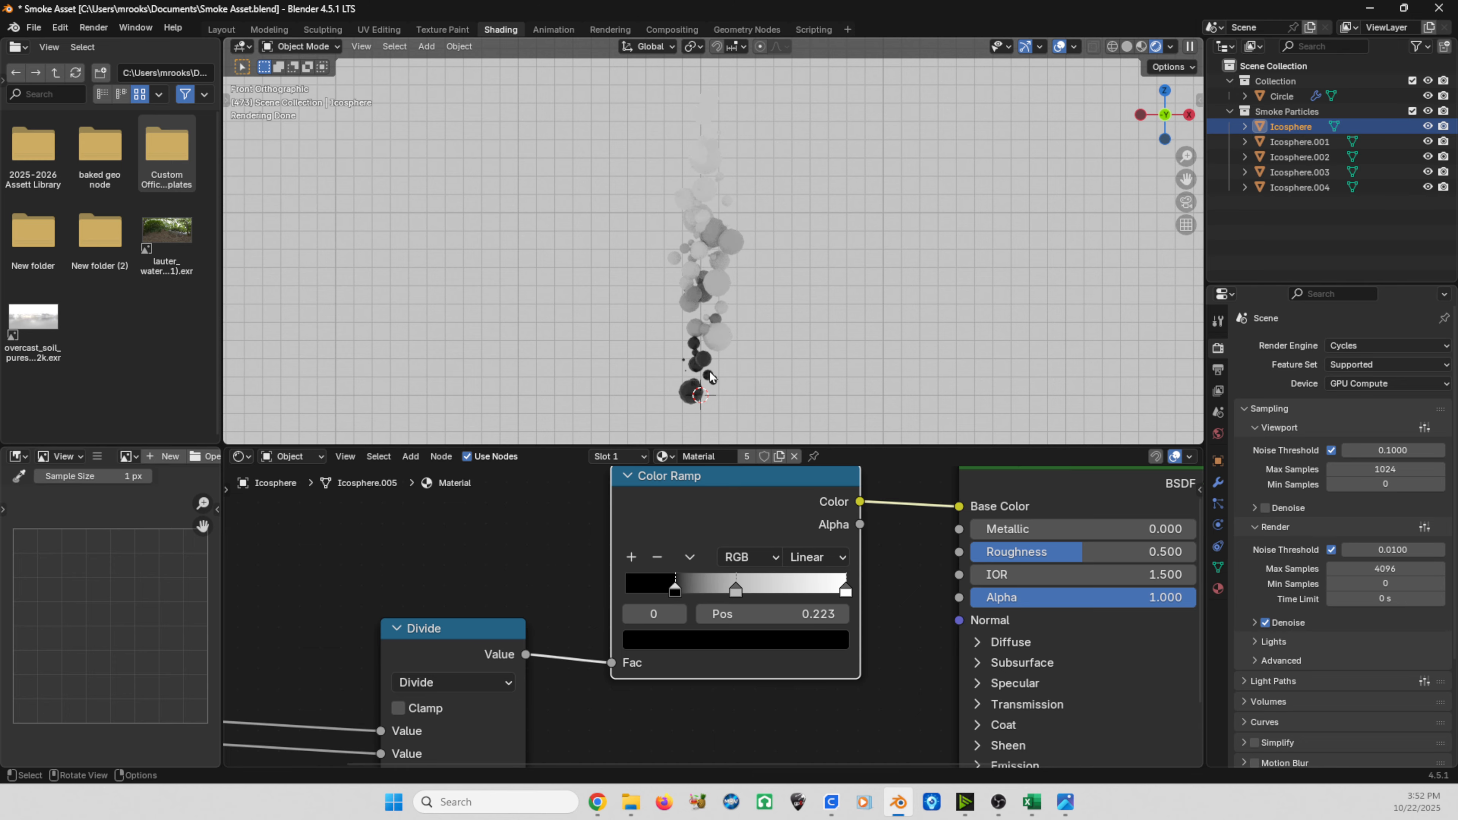
# Darken the Color Ramp's middle stop to dark gray and move it to a position of about 0.827.
pyautogui.click(735, 592)
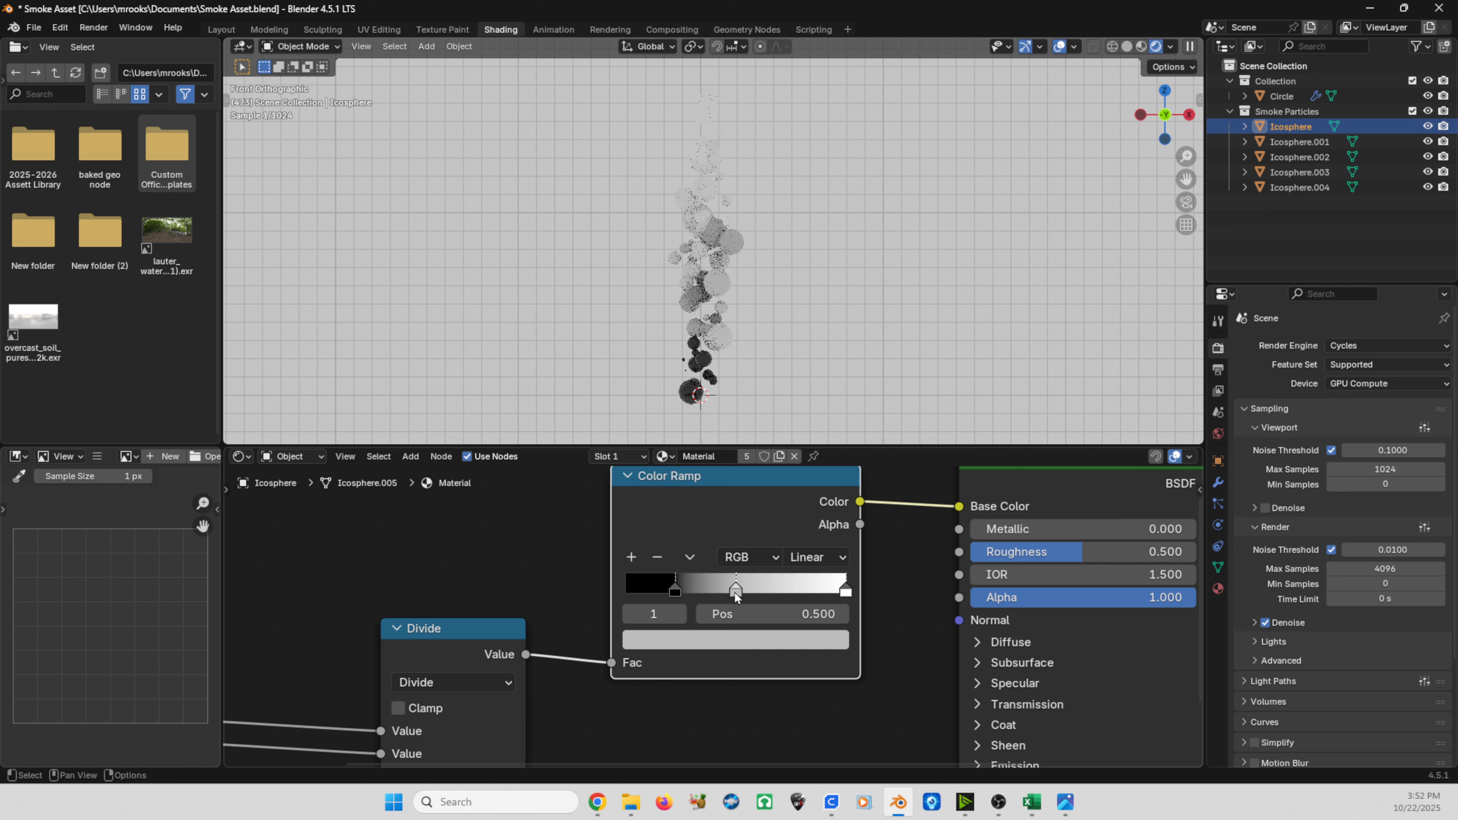
pyautogui.click(744, 641)
pyautogui.moveTo(818, 367); pyautogui.dragTo(814, 412)
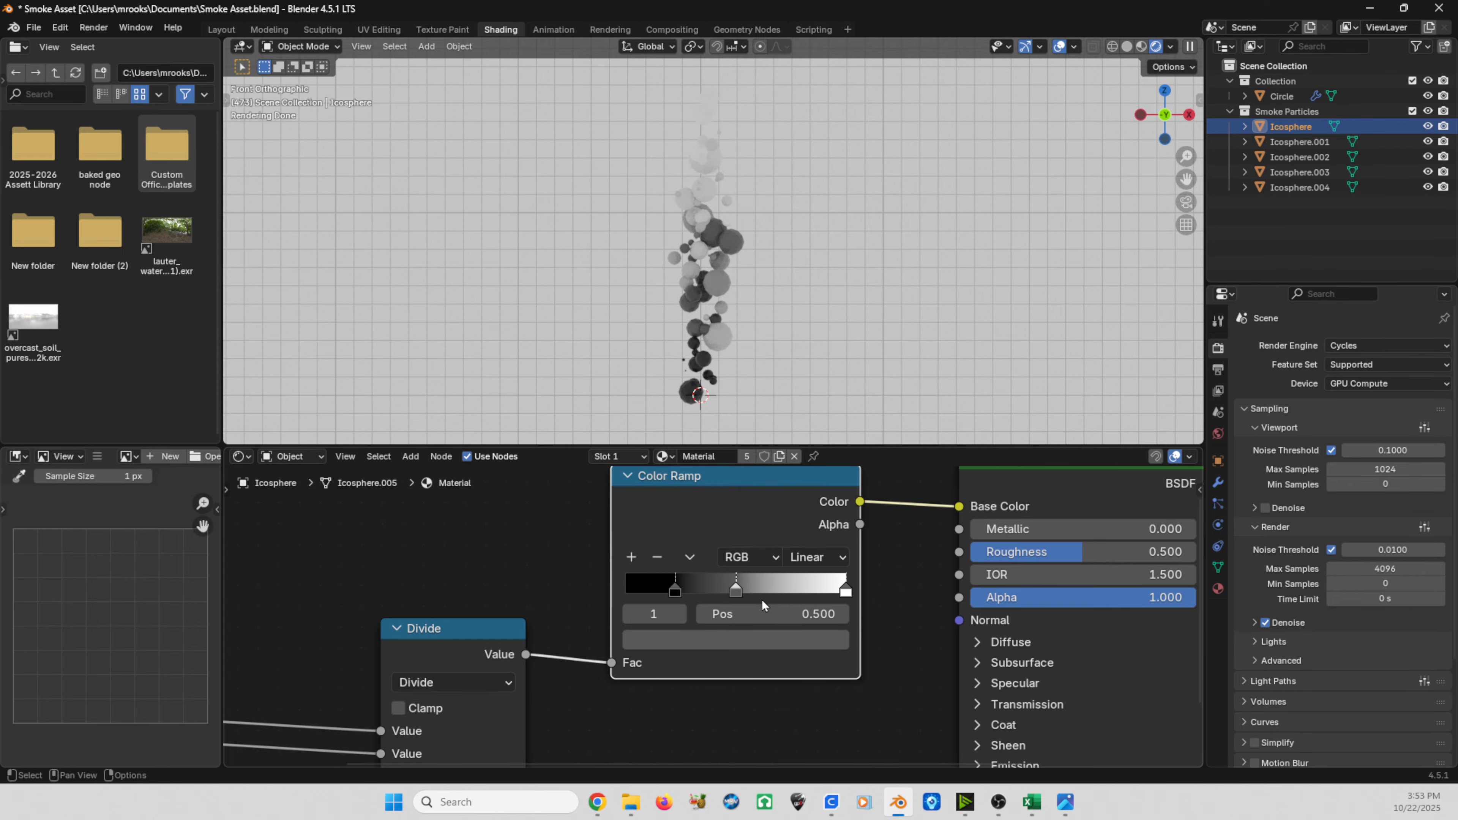
pyautogui.moveTo(742, 587); pyautogui.dragTo(808, 596)
pyautogui.scroll(-2, 749, 252)
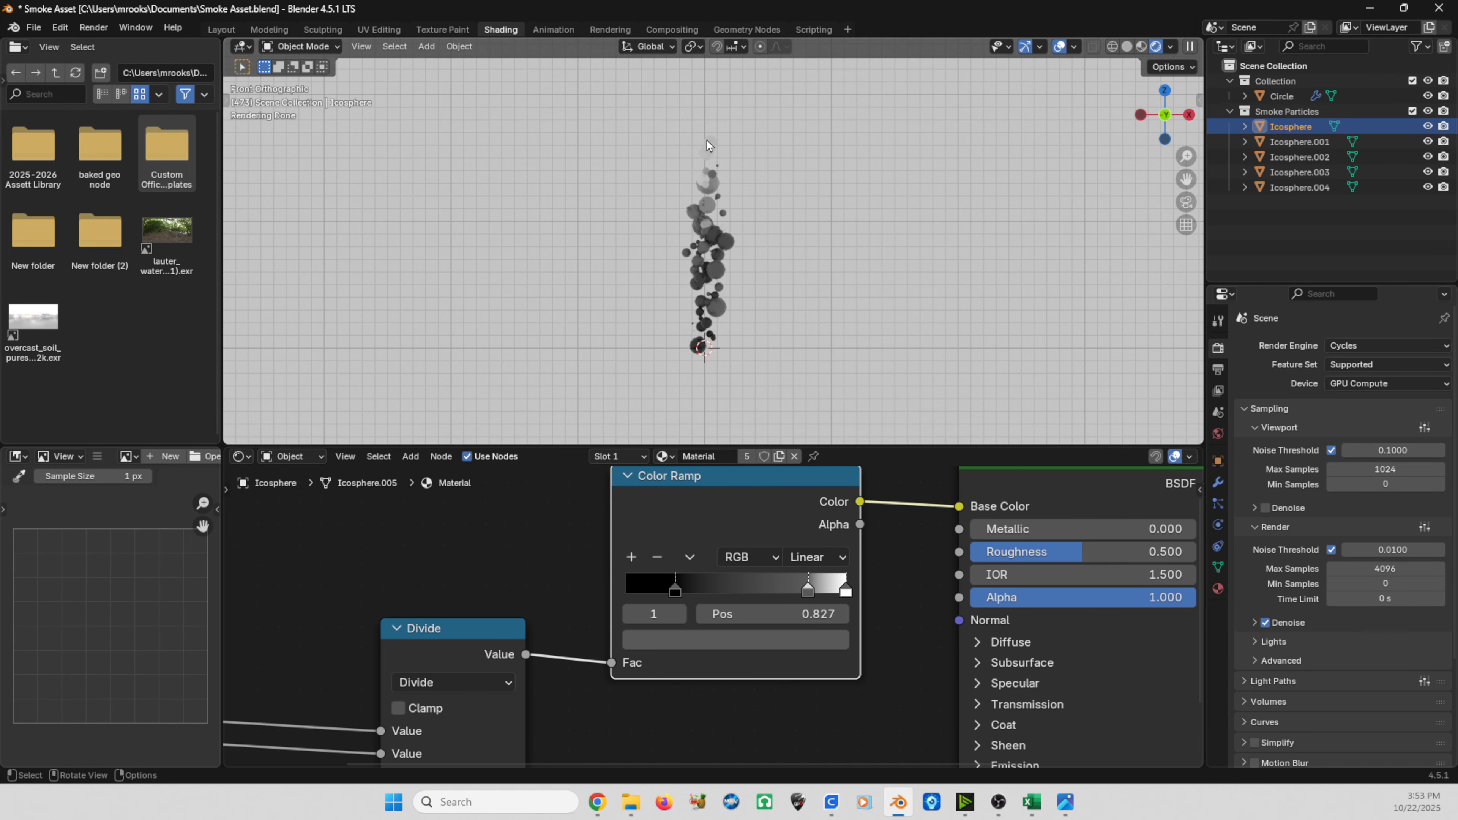
# Enlarge the node editor and spread out the Color Ramp and Material Output nodes to make room around the Principled BSDF.
pyautogui.scroll(-6, 655, 183)
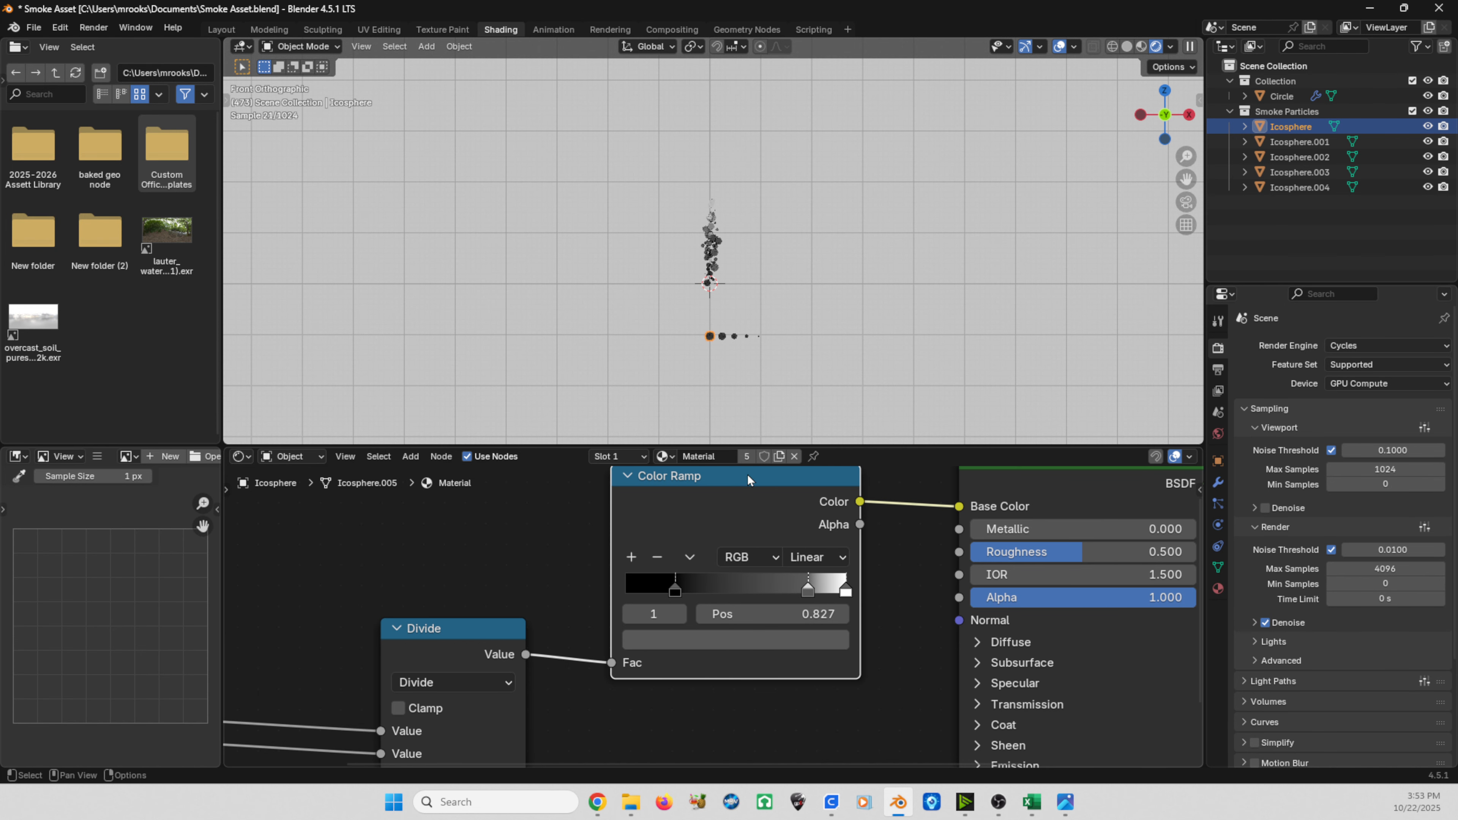
pyautogui.moveTo(747, 446); pyautogui.dragTo(713, 280)
pyautogui.scroll(-5, 809, 400)
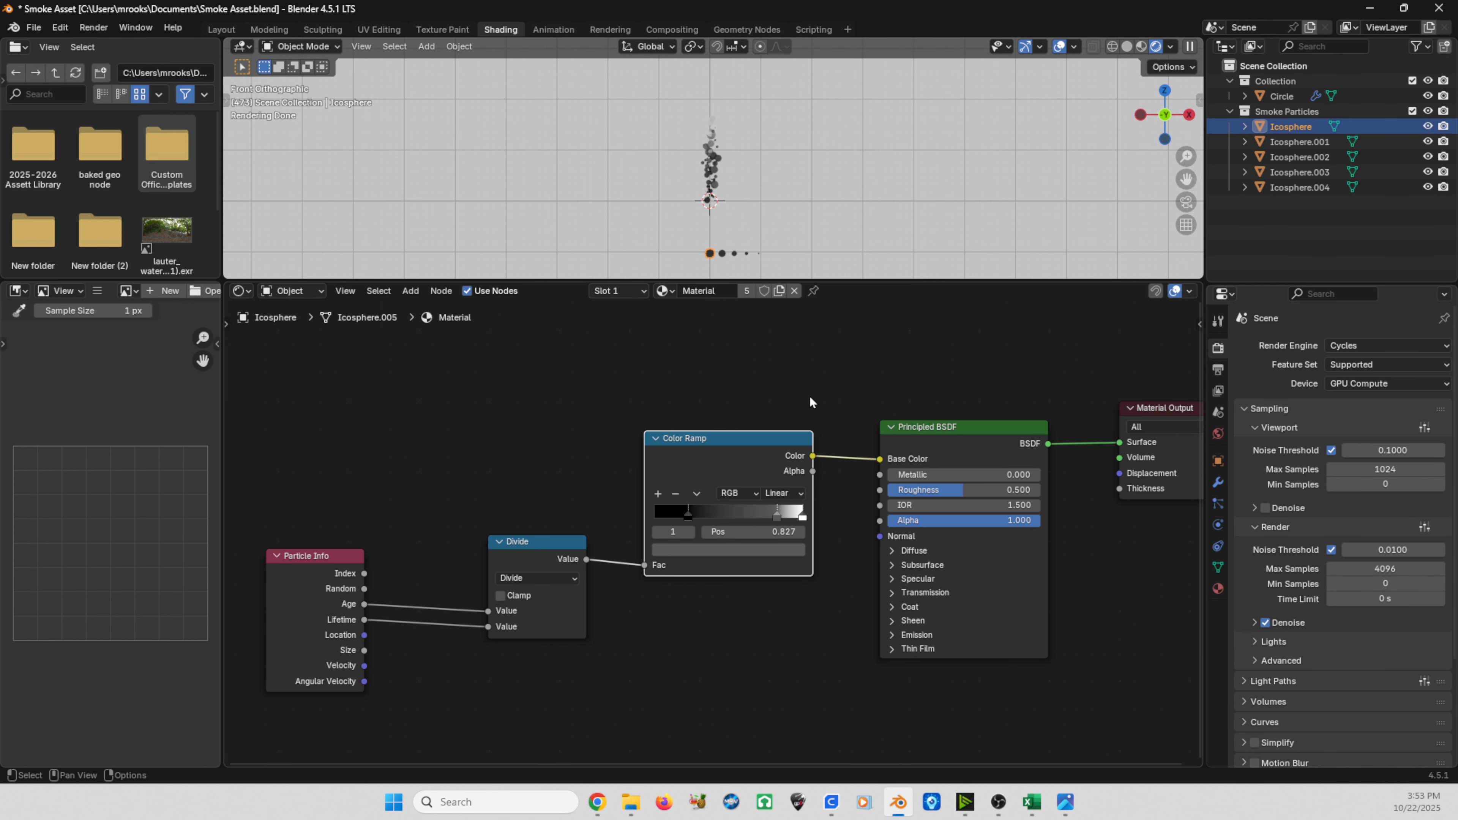
pyautogui.keyDown('shift'); pyautogui.moveTo(790, 414); pyautogui.dragTo(683, 523, button='middle'); pyautogui.keyUp('shift')
pyautogui.moveTo(640, 553); pyautogui.dragTo(640, 378)
pyautogui.moveTo(1050, 525); pyautogui.dragTo(1148, 407)
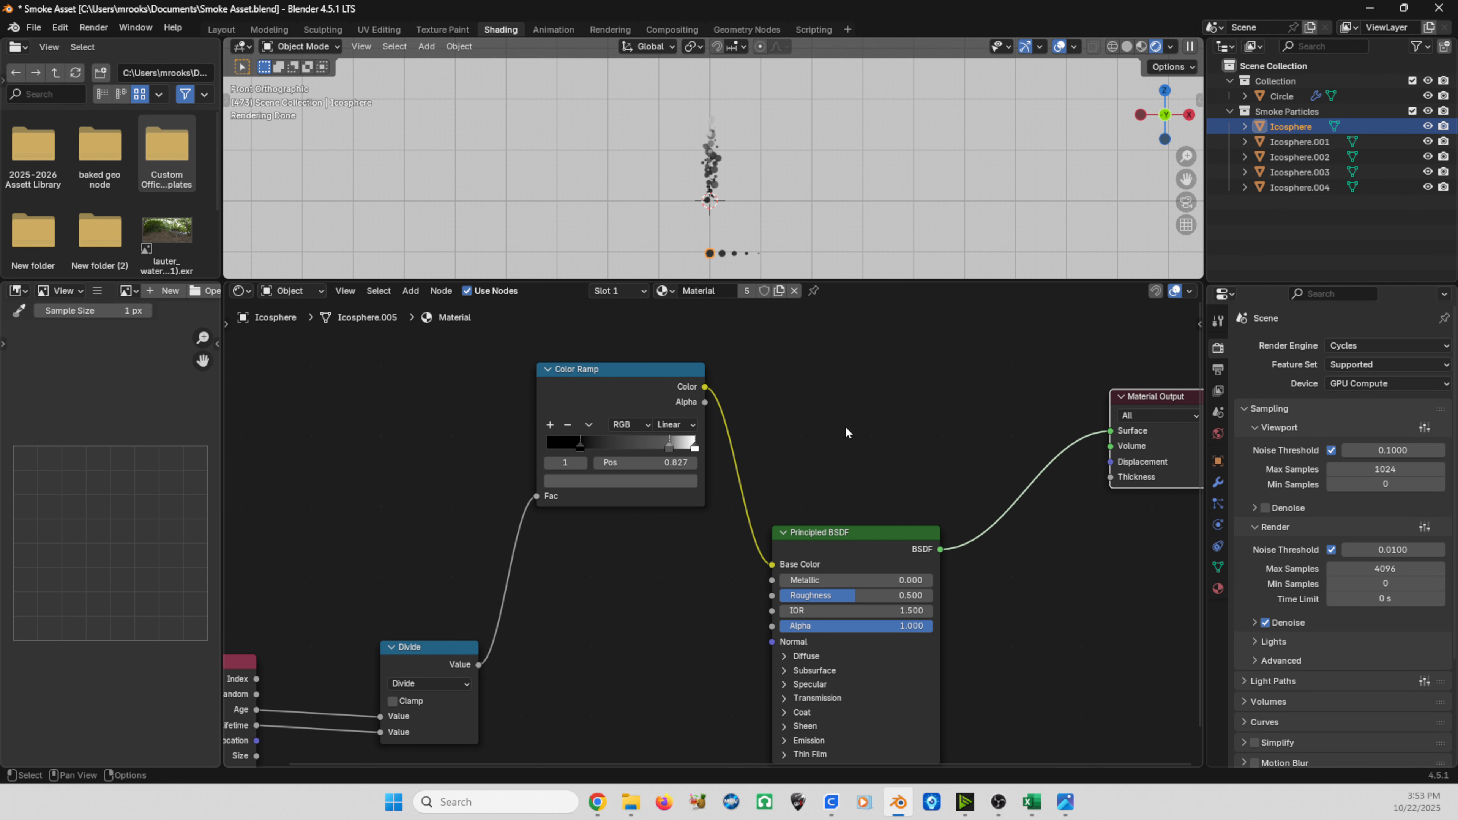
# Add a Mix Shader node between the Principled BSDF and the Material Output, shifting the Material Output aside for room.
pyautogui.moveTo(886, 422); pyautogui.dragTo(788, 454, button='middle')
pyautogui.hotkey('shift', 'a')
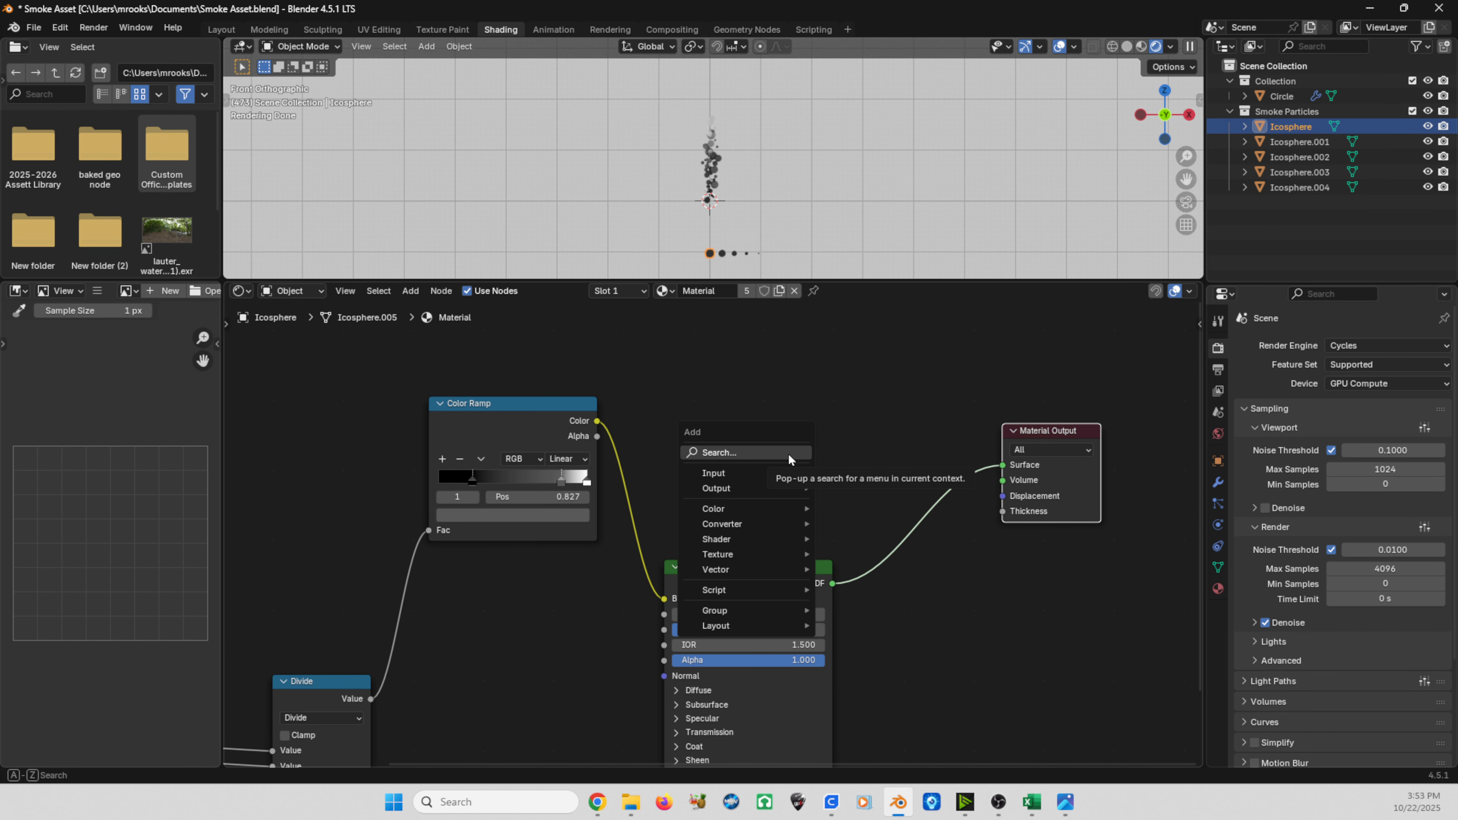
pyautogui.write('mix shader')
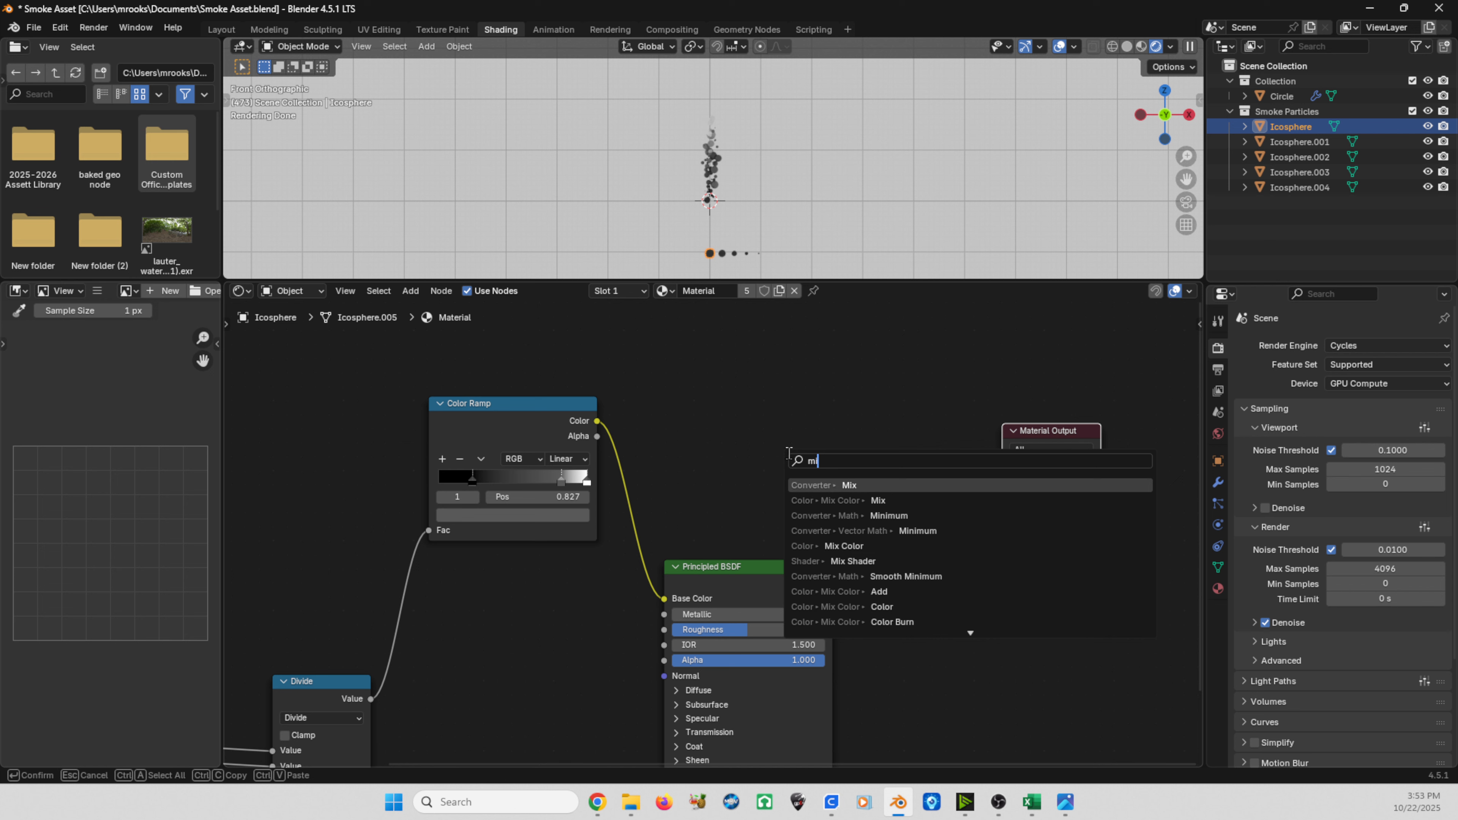
pyautogui.press('Return')
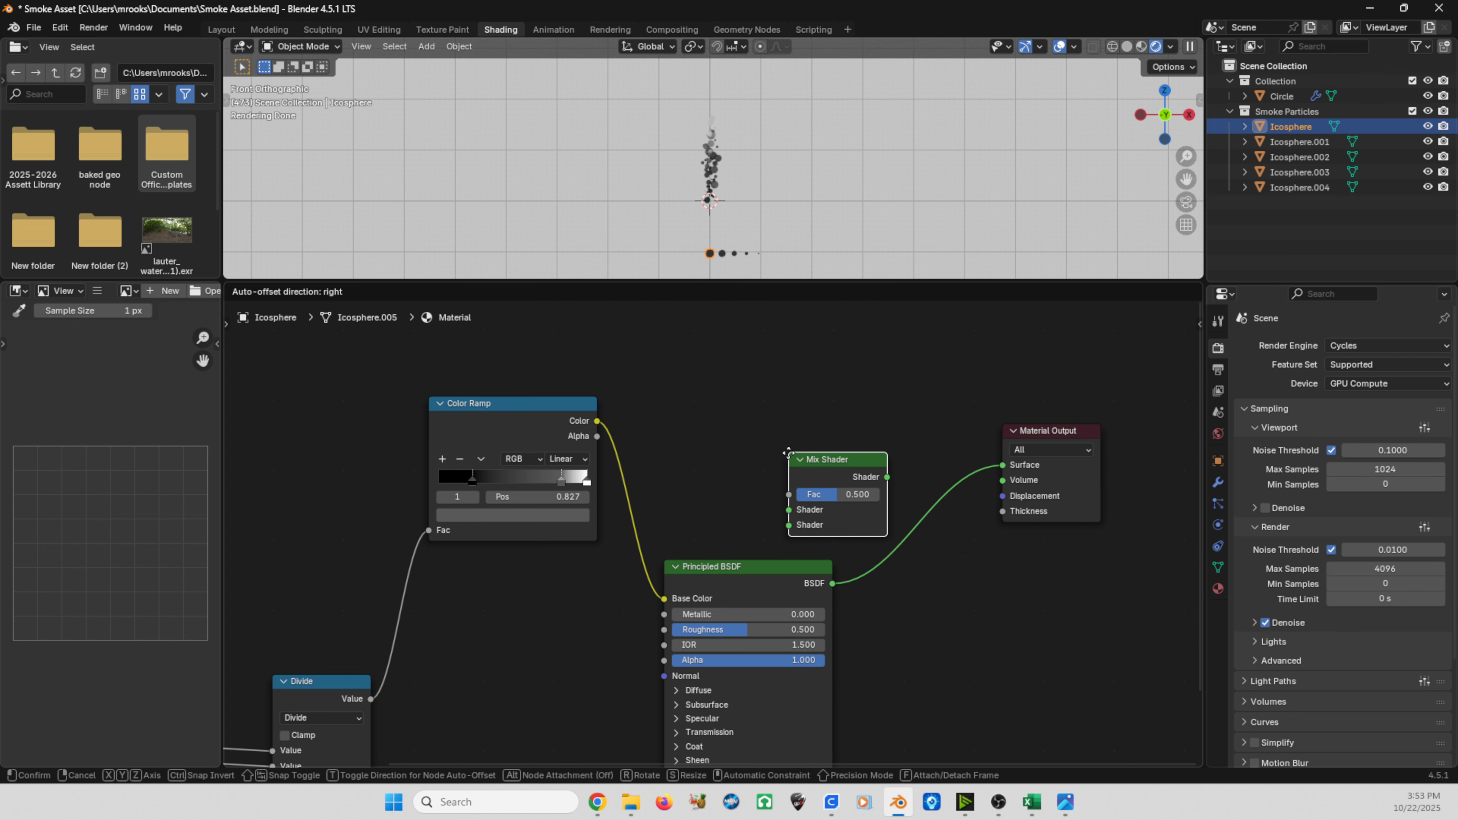
pyautogui.click(861, 435)
pyautogui.moveTo(1032, 439); pyautogui.dragTo(1080, 429)
pyautogui.moveTo(875, 483); pyautogui.dragTo(927, 512)
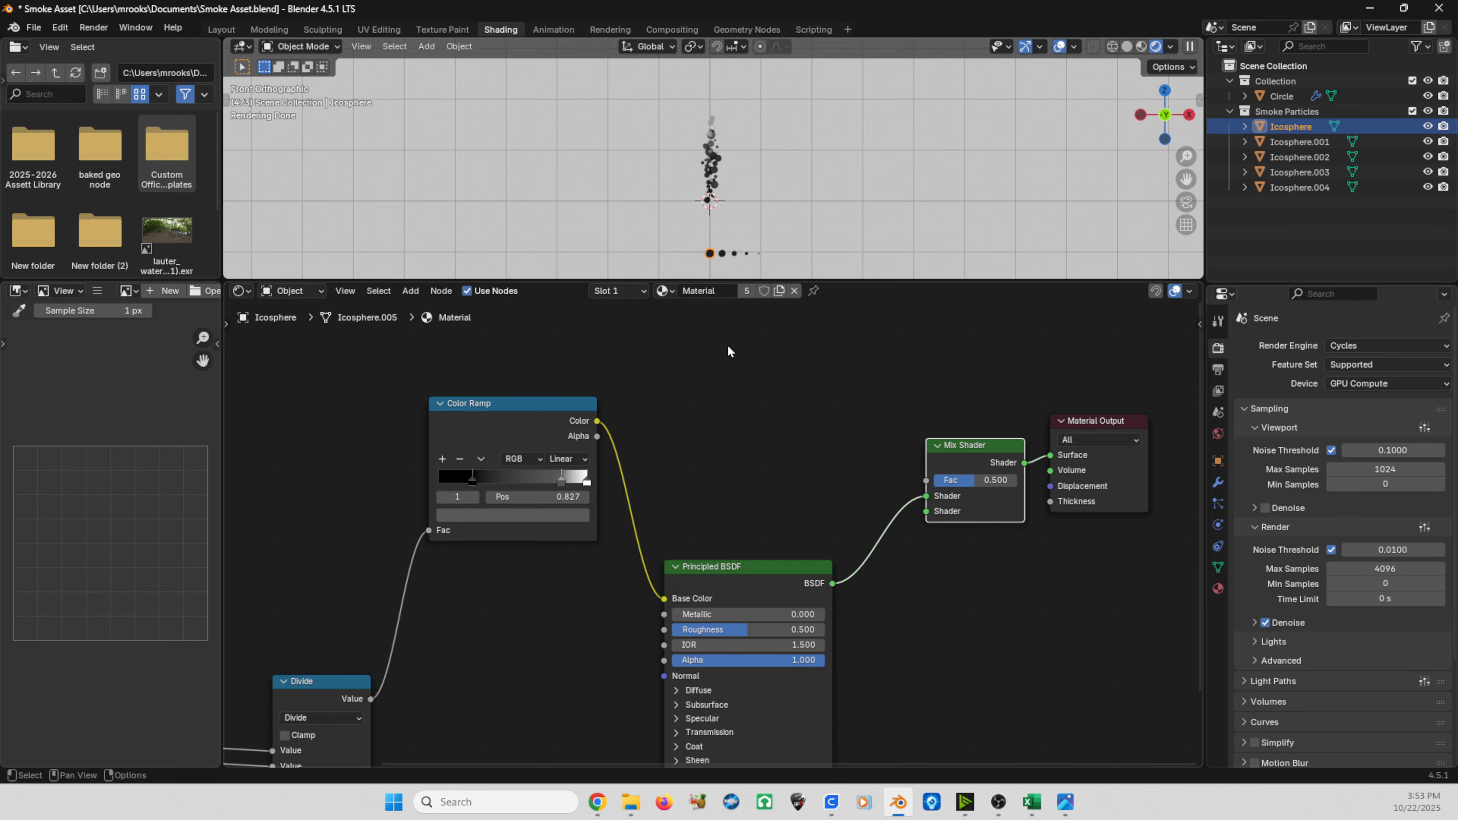
# Add a Transparent BSDF node above the Principled BSDF and connect it to the Mix Shader's second shader input.
pyautogui.press('shift')
pyautogui.hotkey('shift', 'a')
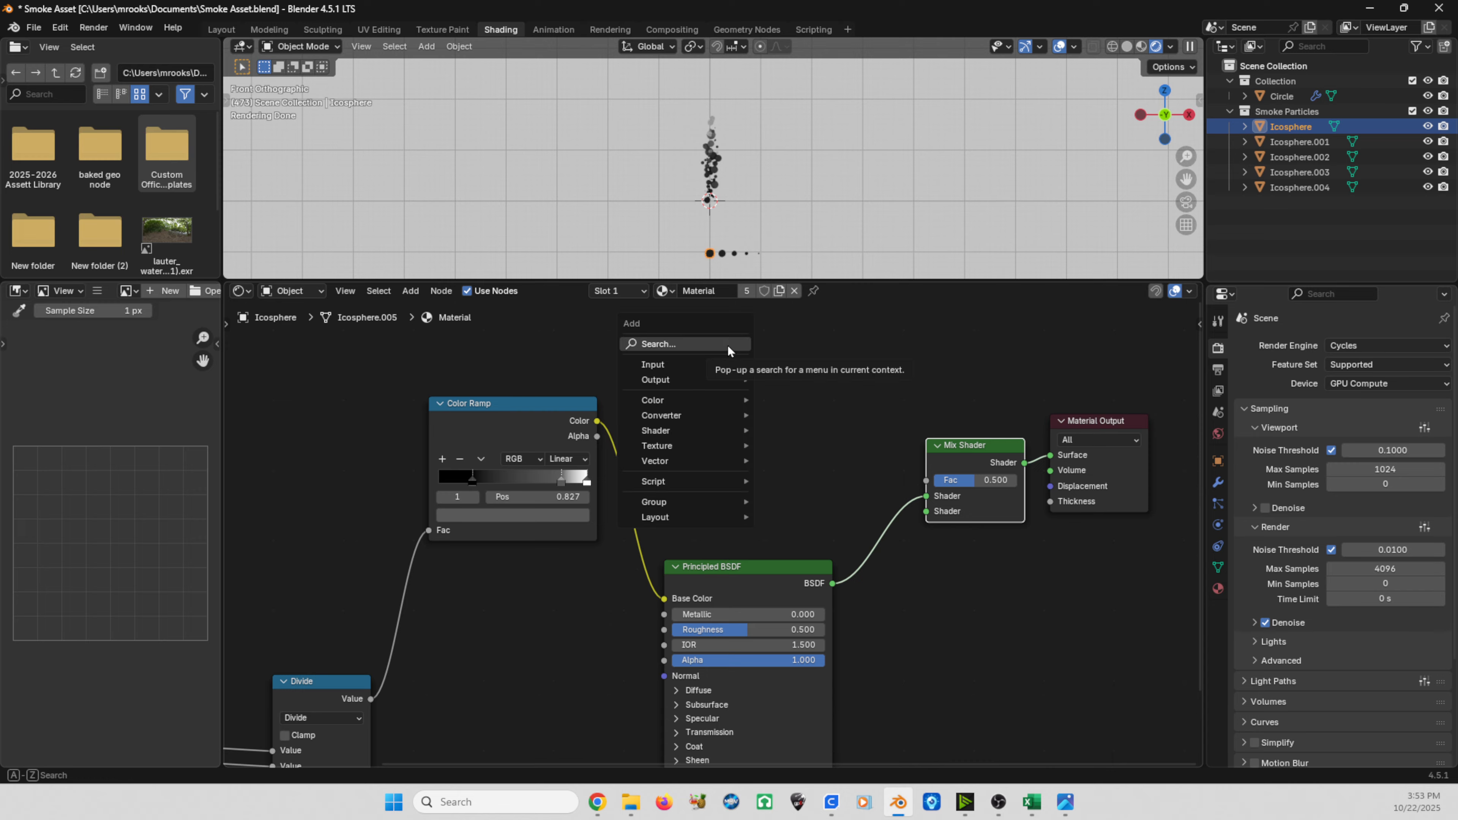
pyautogui.click(728, 344)
pyautogui.write('trasn')
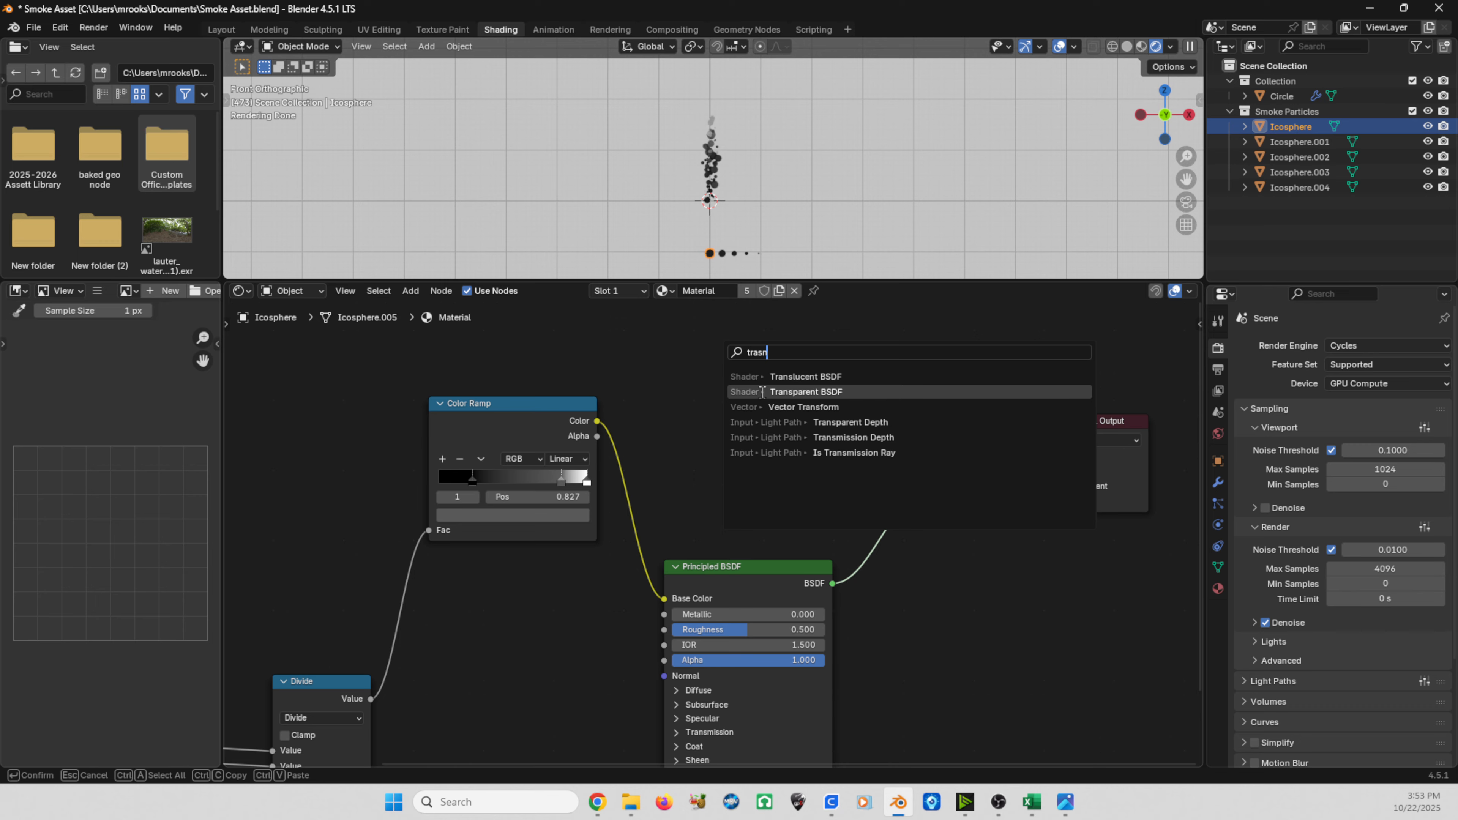
pyautogui.click(763, 393)
pyautogui.click(816, 421)
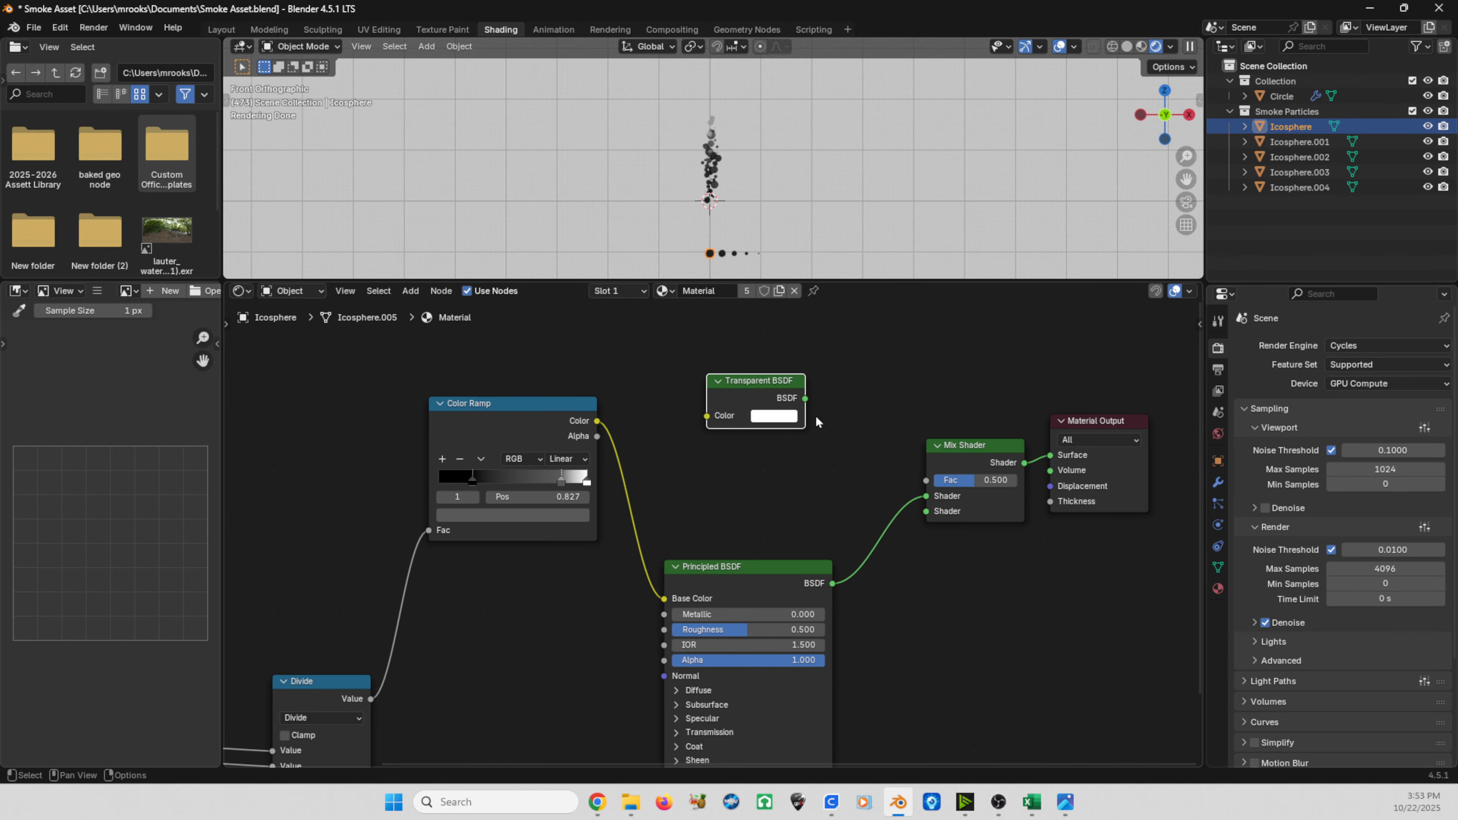
pyautogui.moveTo(806, 401); pyautogui.dragTo(927, 512)
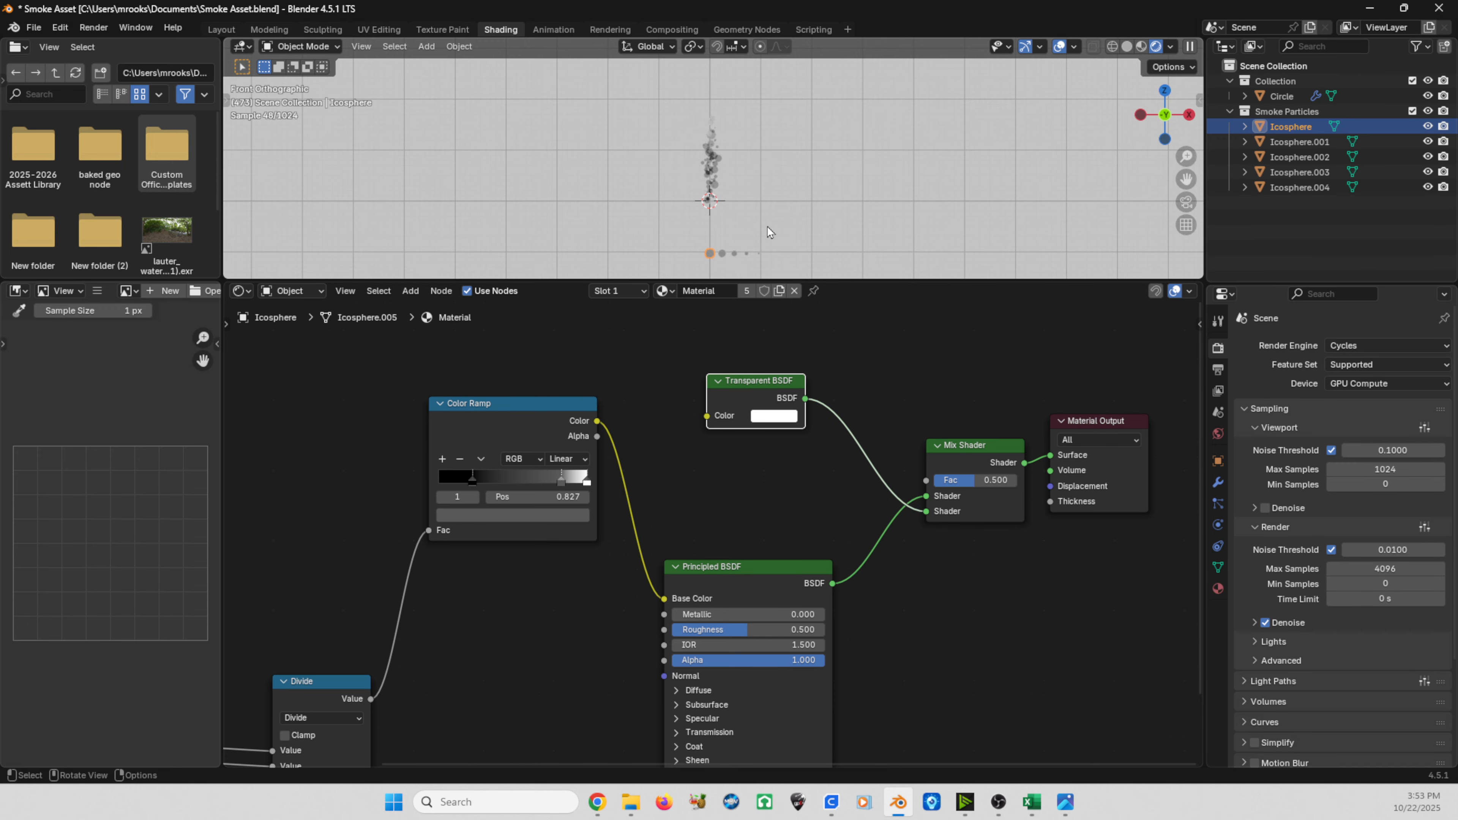
# Examine the transparency of the smoke particles up close and from the front, enlarging the 3D viewport.
pyautogui.scroll(4, 633, 175)
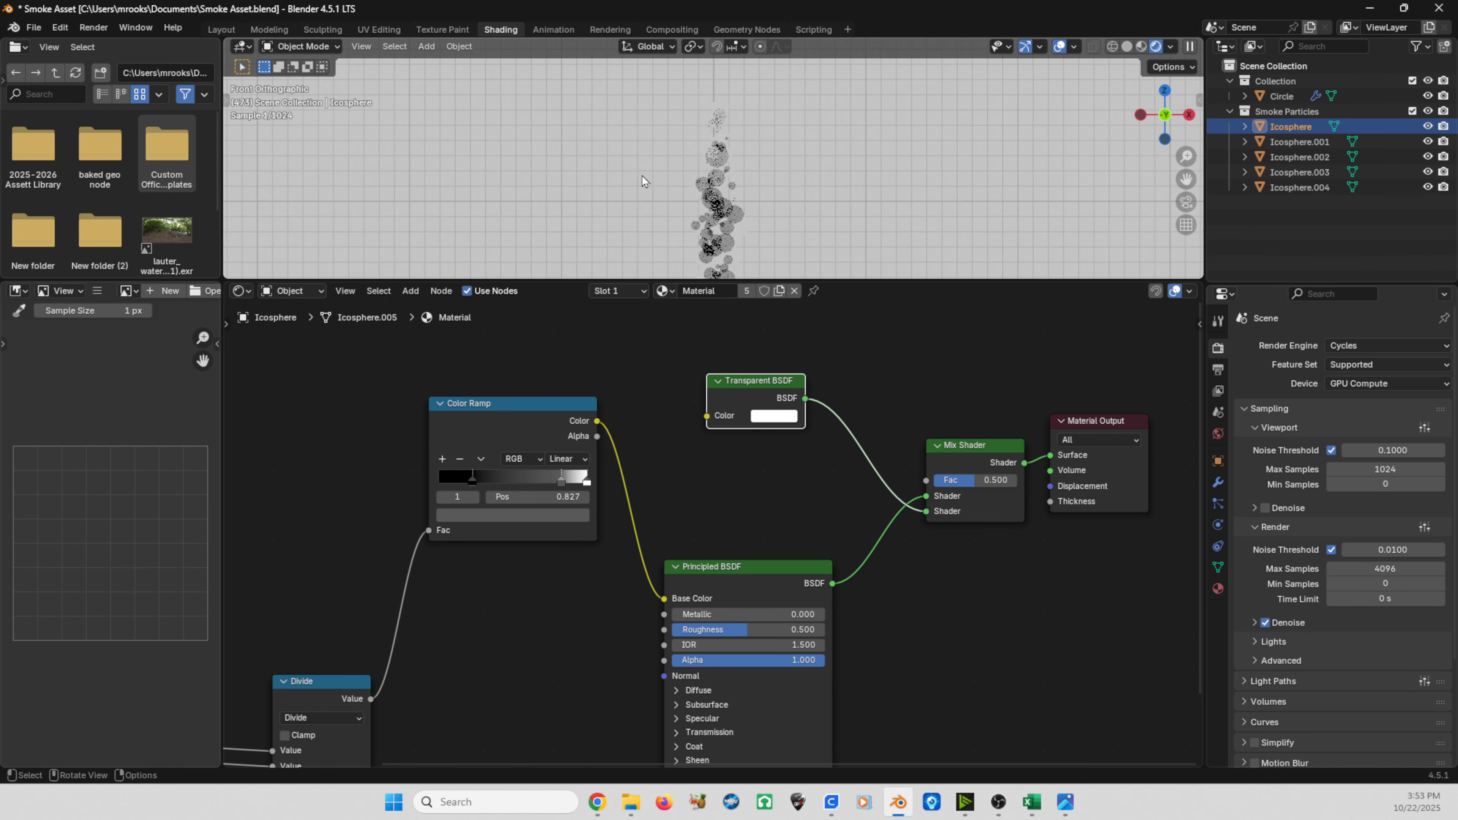
pyautogui.scroll(2, 676, 186)
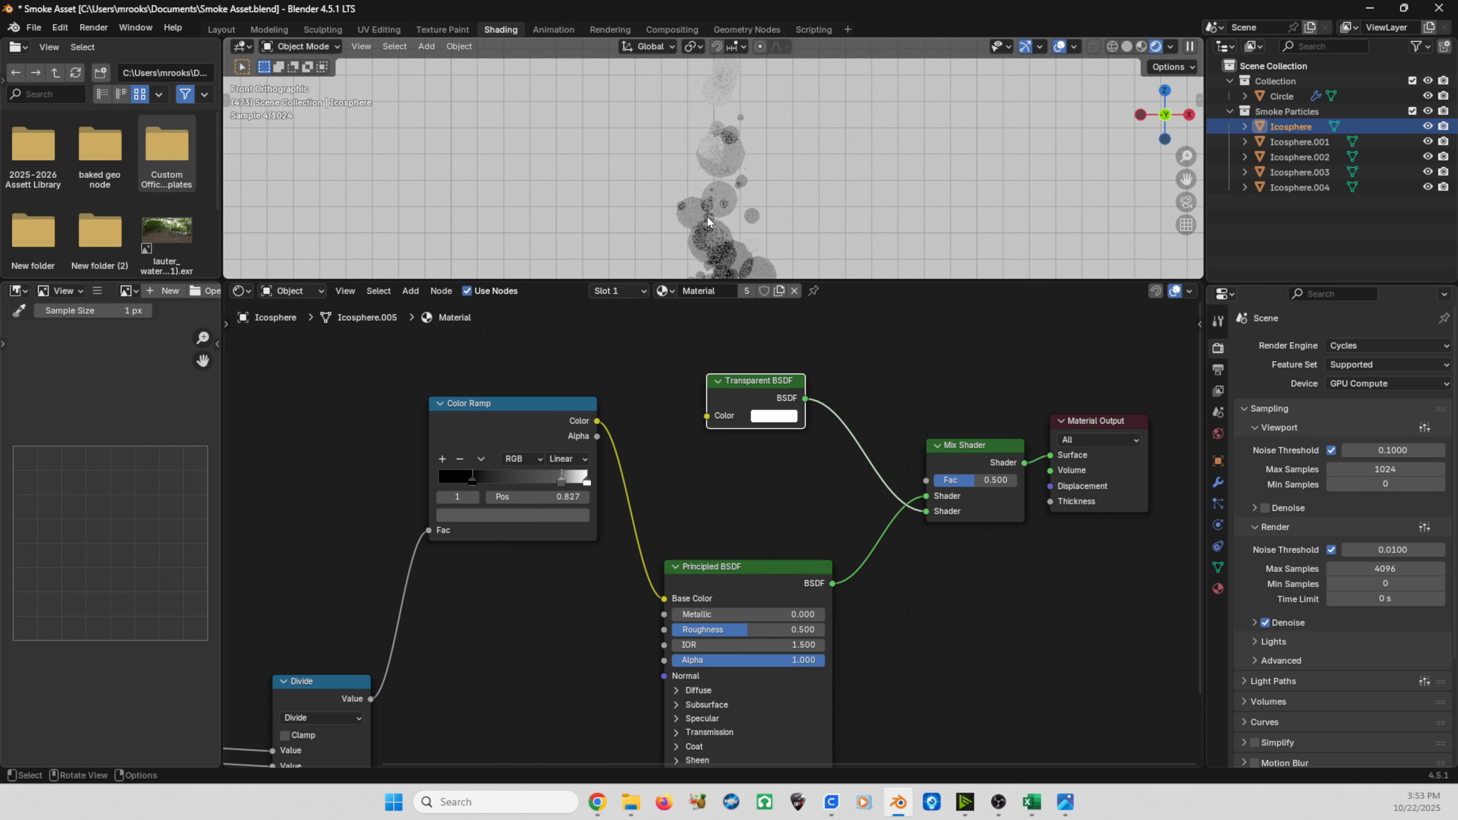
pyautogui.moveTo(728, 198); pyautogui.dragTo(710, 258, button='middle')
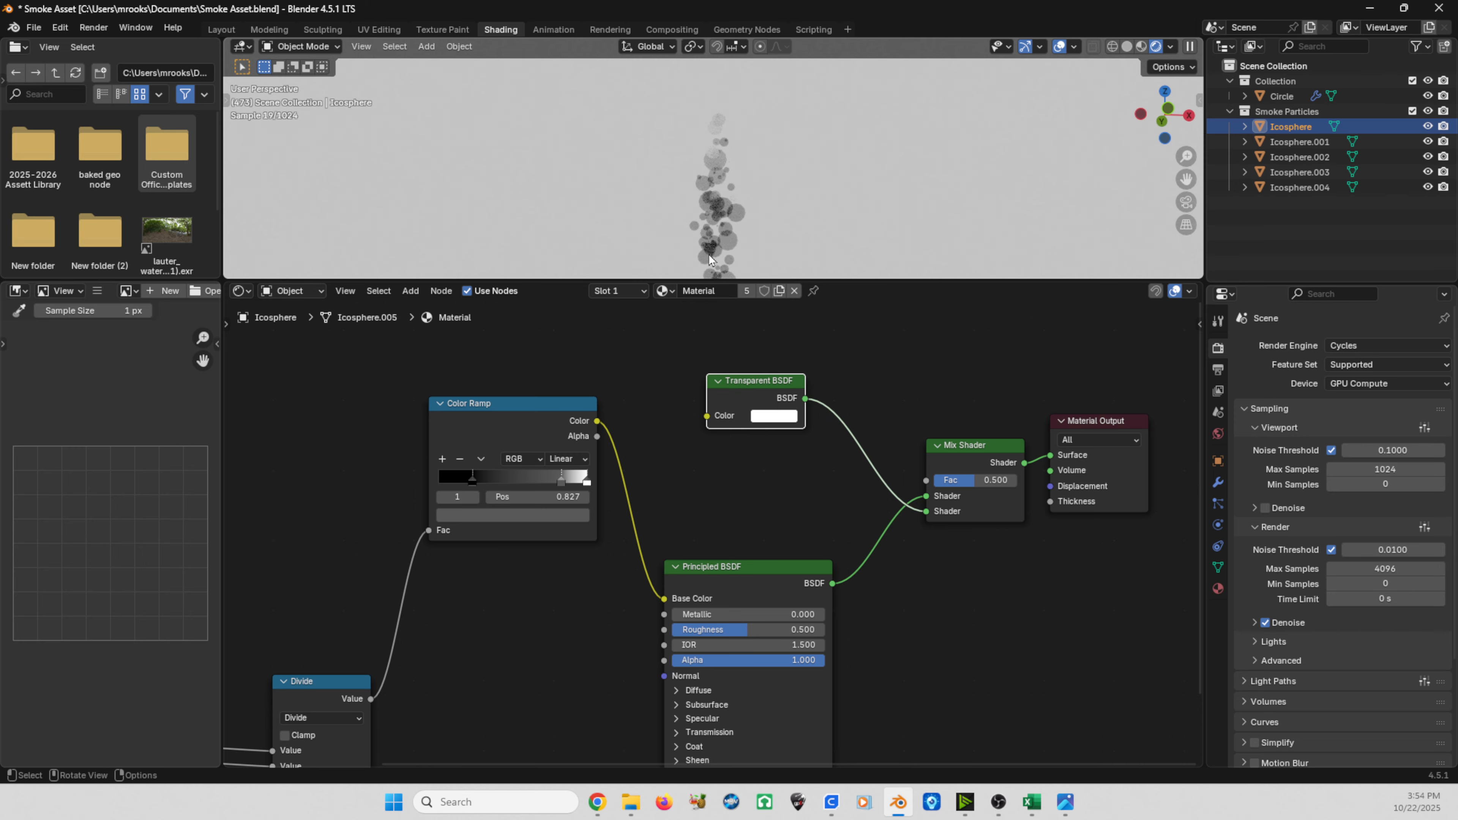
pyautogui.press('KP_1')
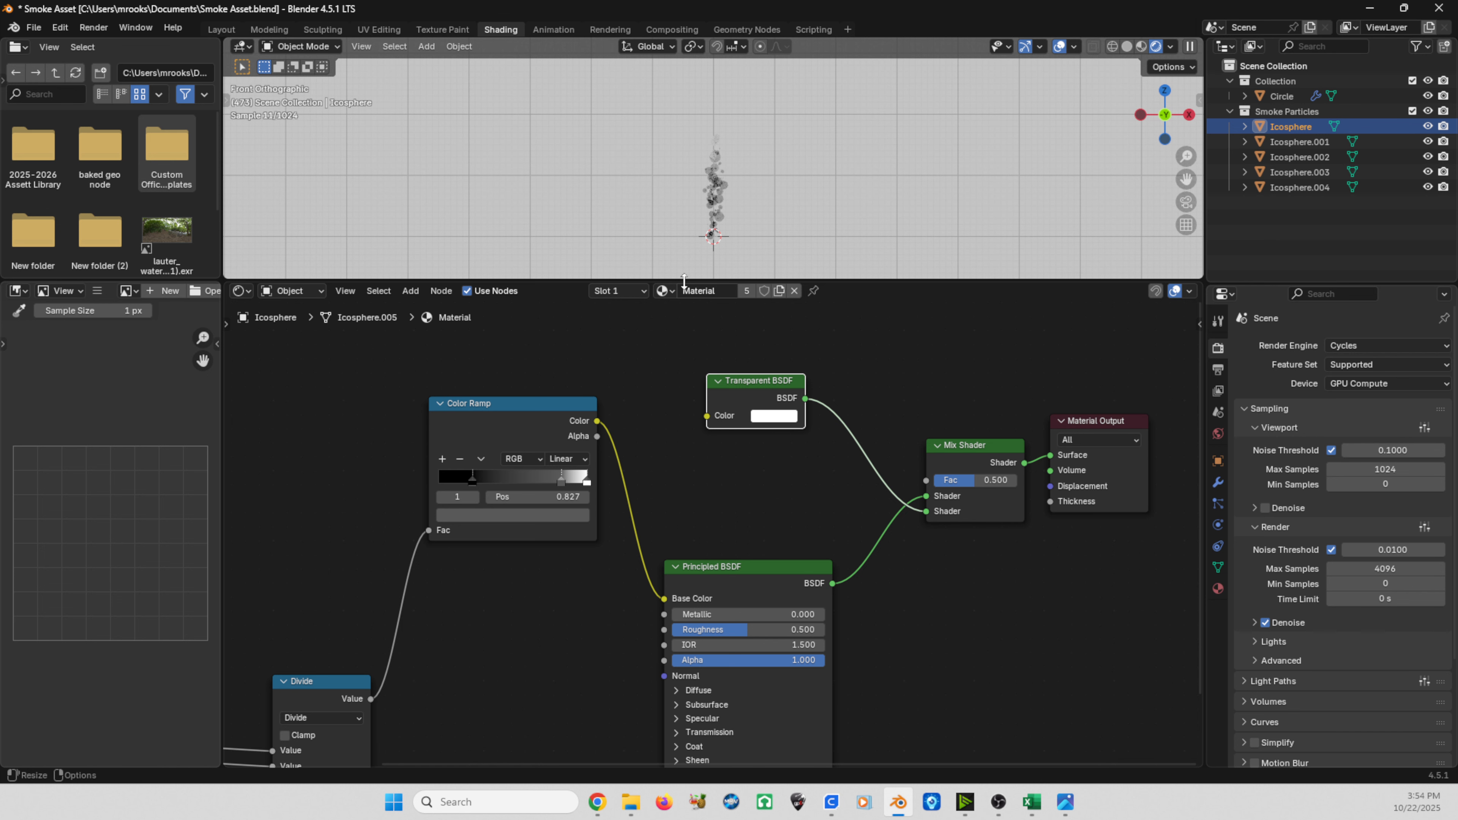
pyautogui.moveTo(698, 280); pyautogui.dragTo(689, 362)
pyautogui.scroll(6, 673, 323)
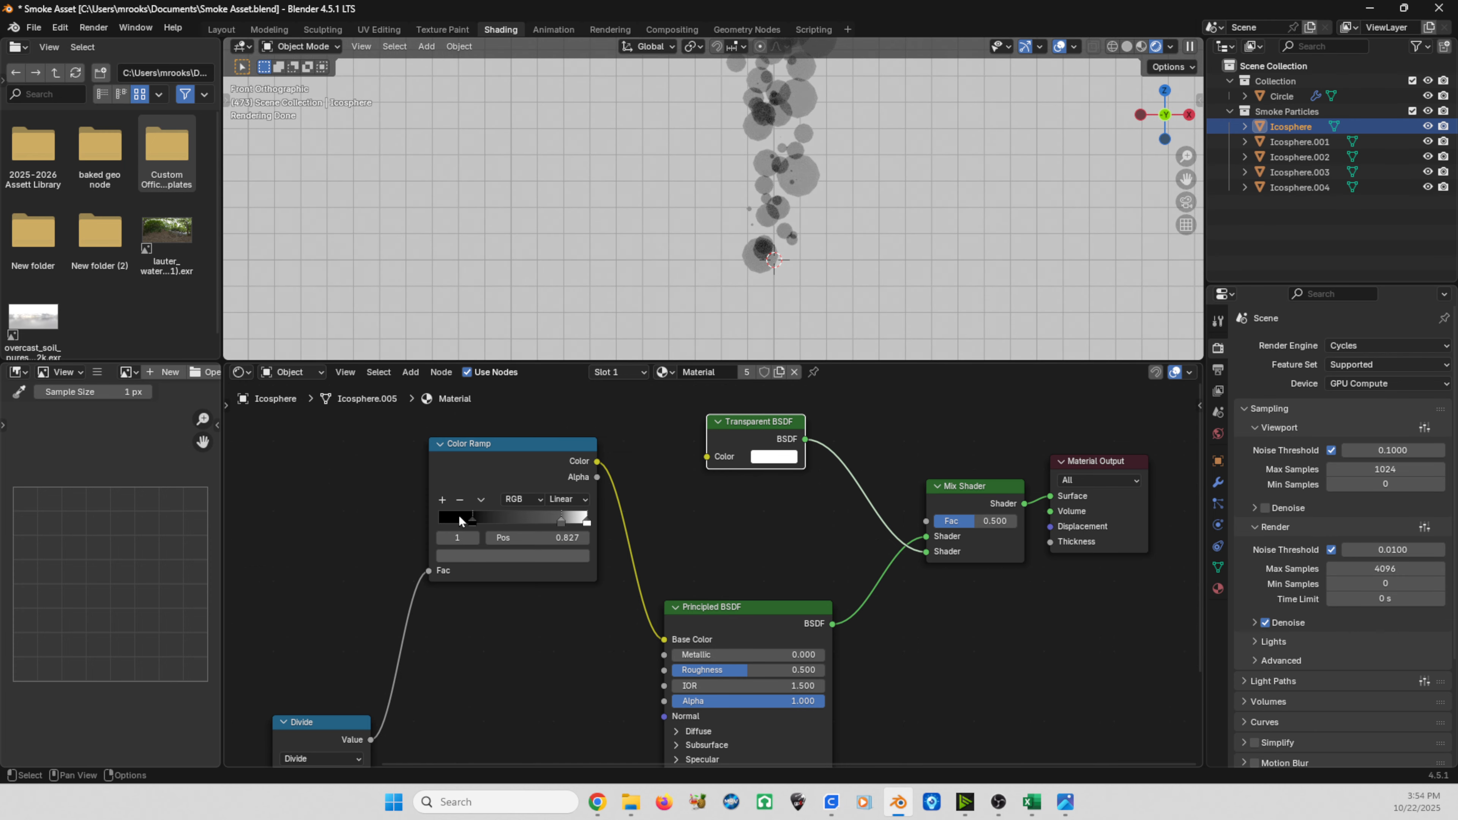
# Move the Color Ramp's black stop to position 0.400 and play the animation to preview the smoke.
pyautogui.moveTo(459, 515); pyautogui.dragTo(497, 516)
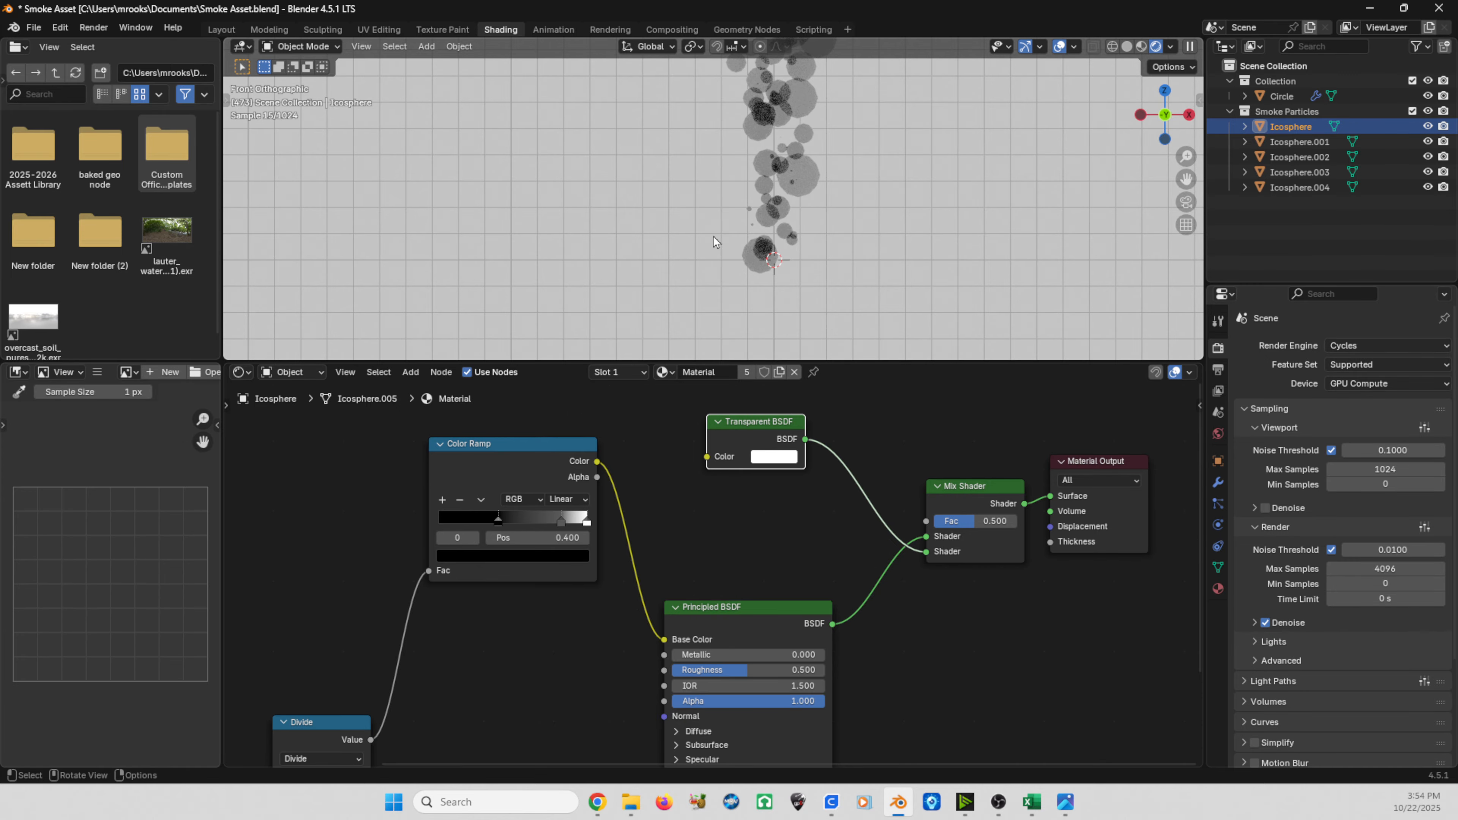
pyautogui.press('space')
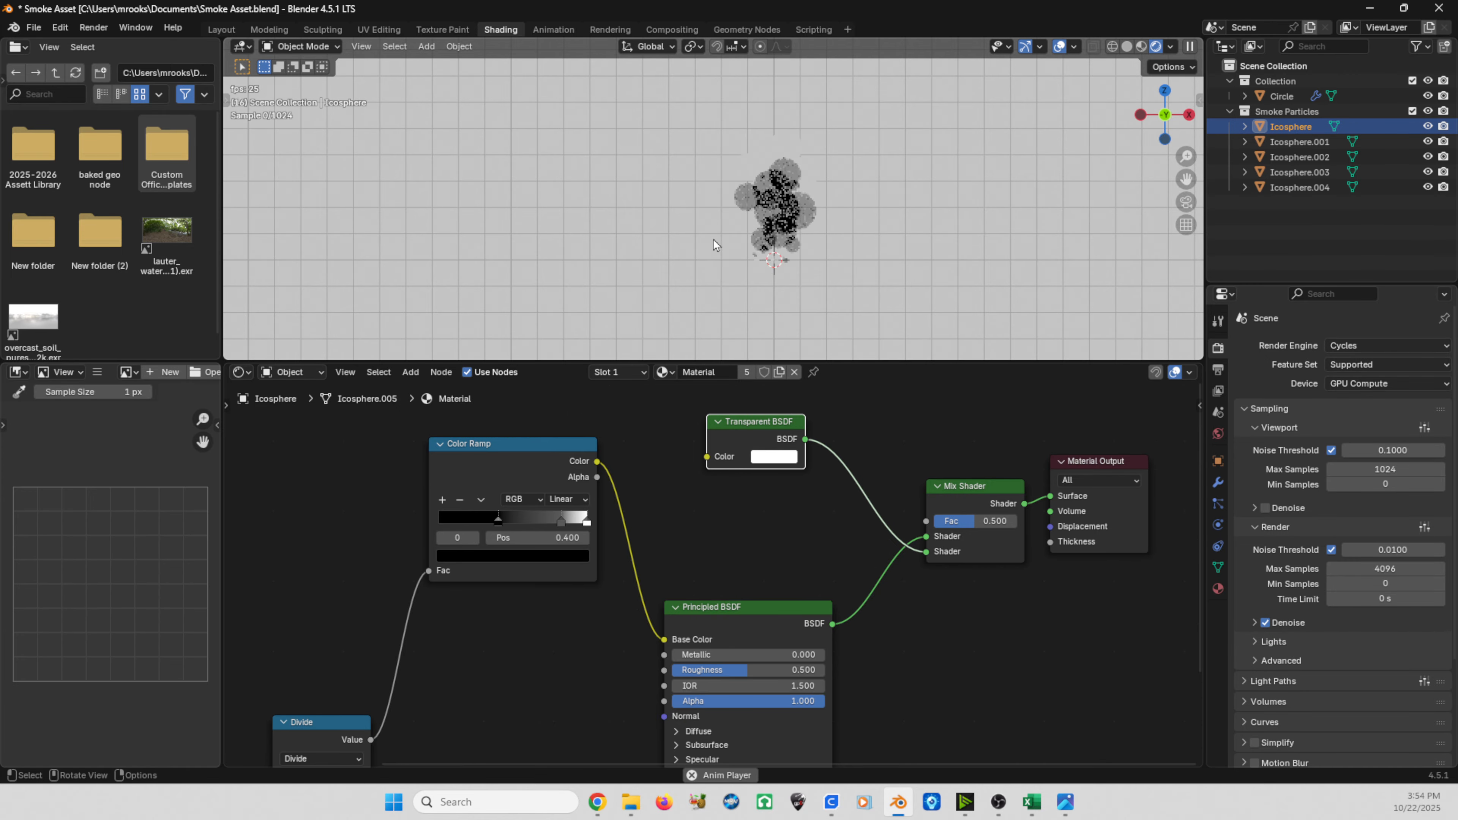
pyautogui.press('space')
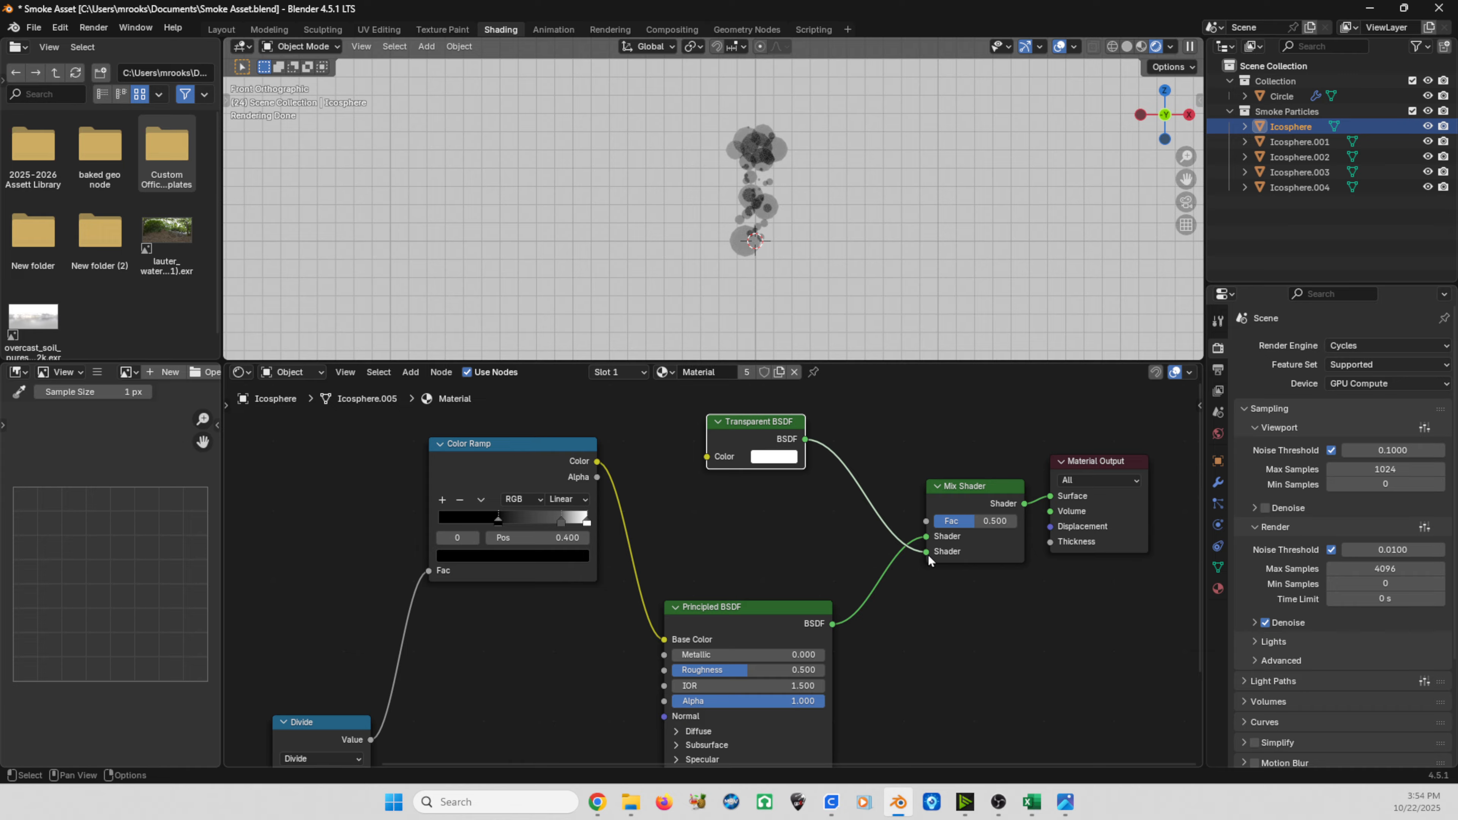
# Swap the Mix Shader's two shader inputs and play the animation to compare the smoke.
pyautogui.moveTo(926, 552); pyautogui.dragTo(834, 626)
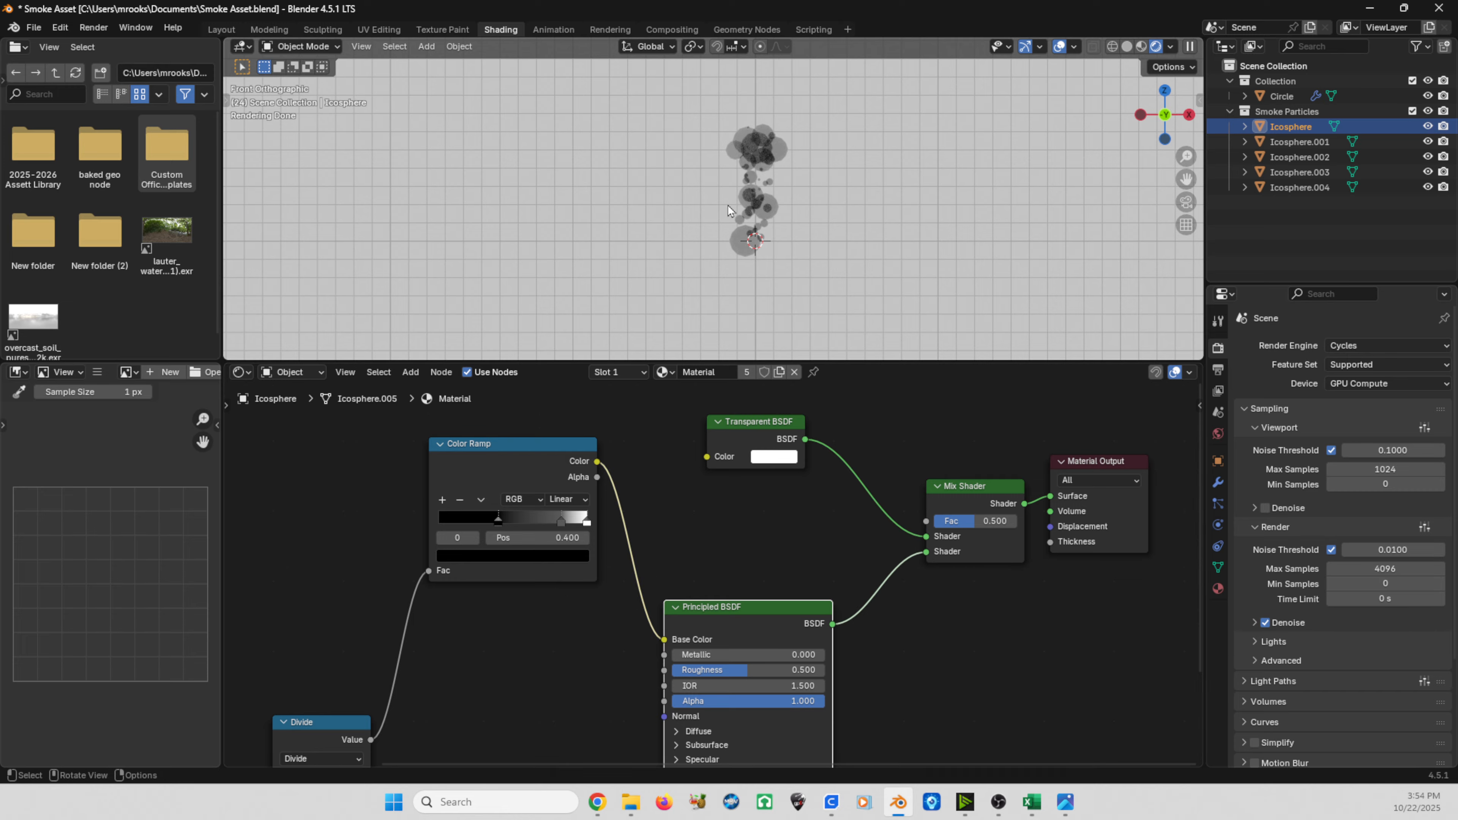
pyautogui.press('space')
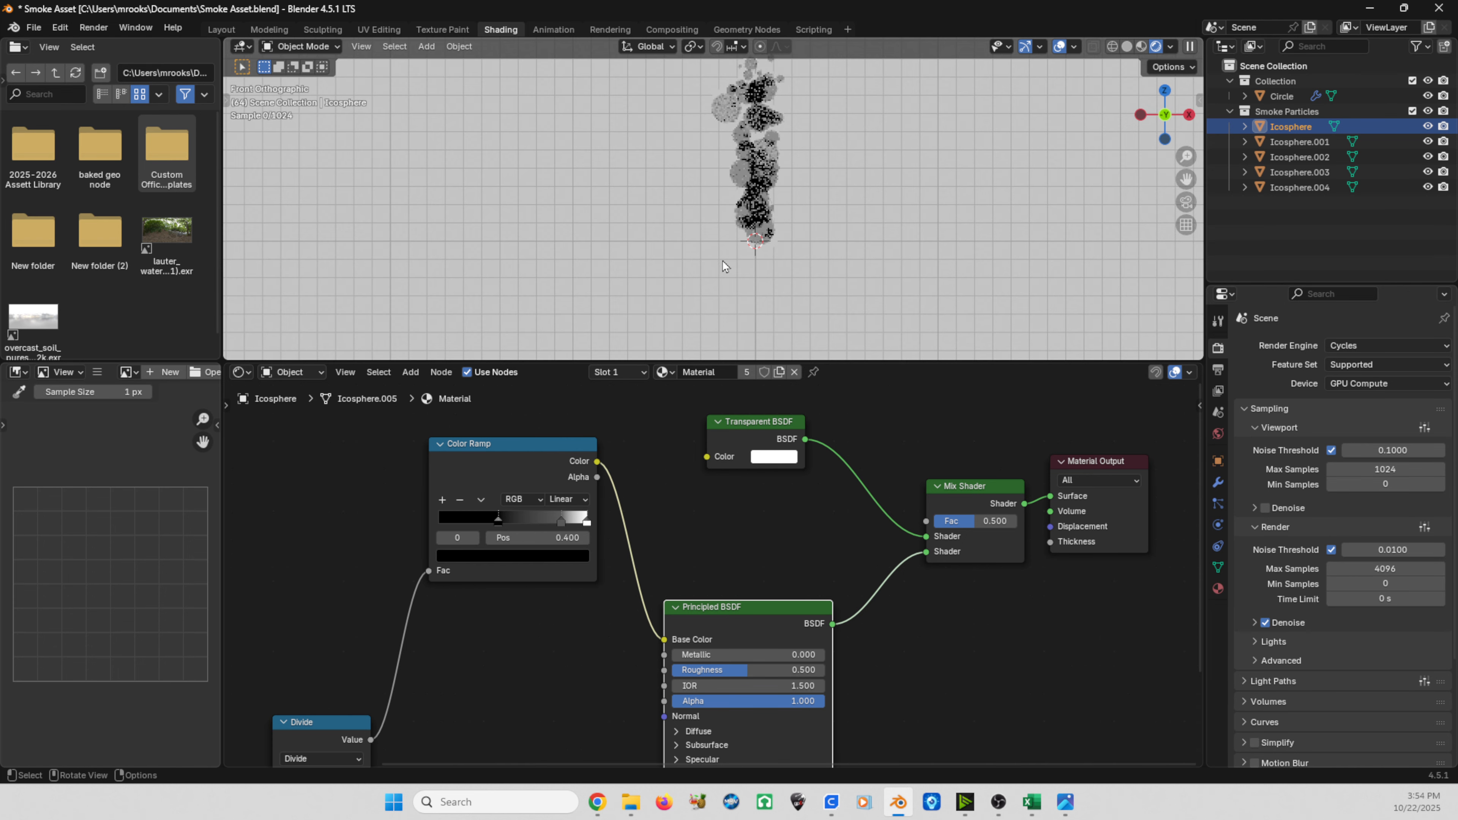
# Rearrange the Divide and Color Ramp nodes and connect the Color Ramp's Color output to the Mix Shader's Fac.
pyautogui.moveTo(385, 492); pyautogui.dragTo(439, 508, button='middle')
pyautogui.moveTo(409, 698); pyautogui.dragTo(410, 560)
pyautogui.moveTo(319, 537); pyautogui.dragTo(376, 539, button='middle')
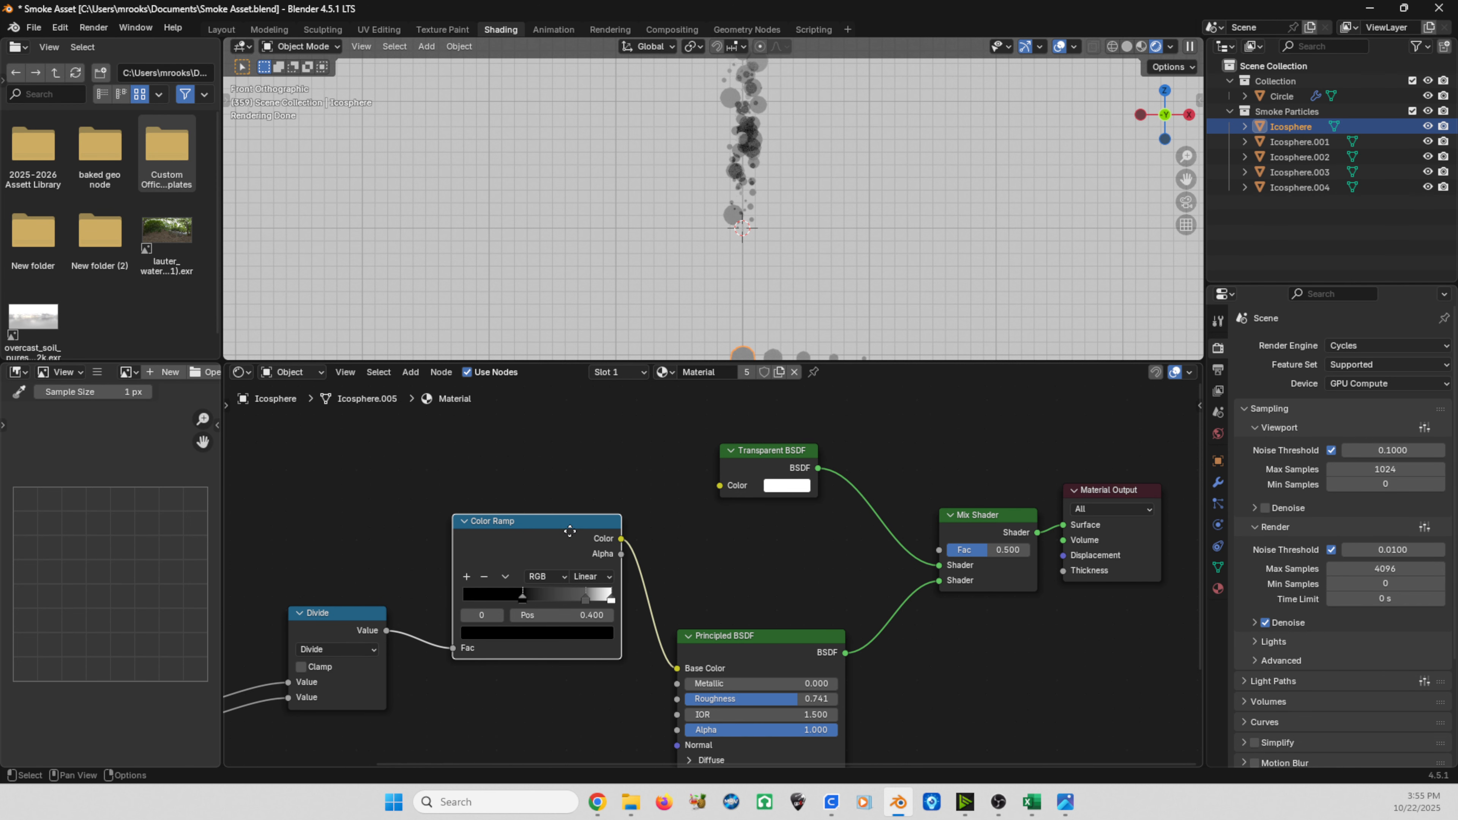
pyautogui.moveTo(569, 531); pyautogui.dragTo(940, 551)
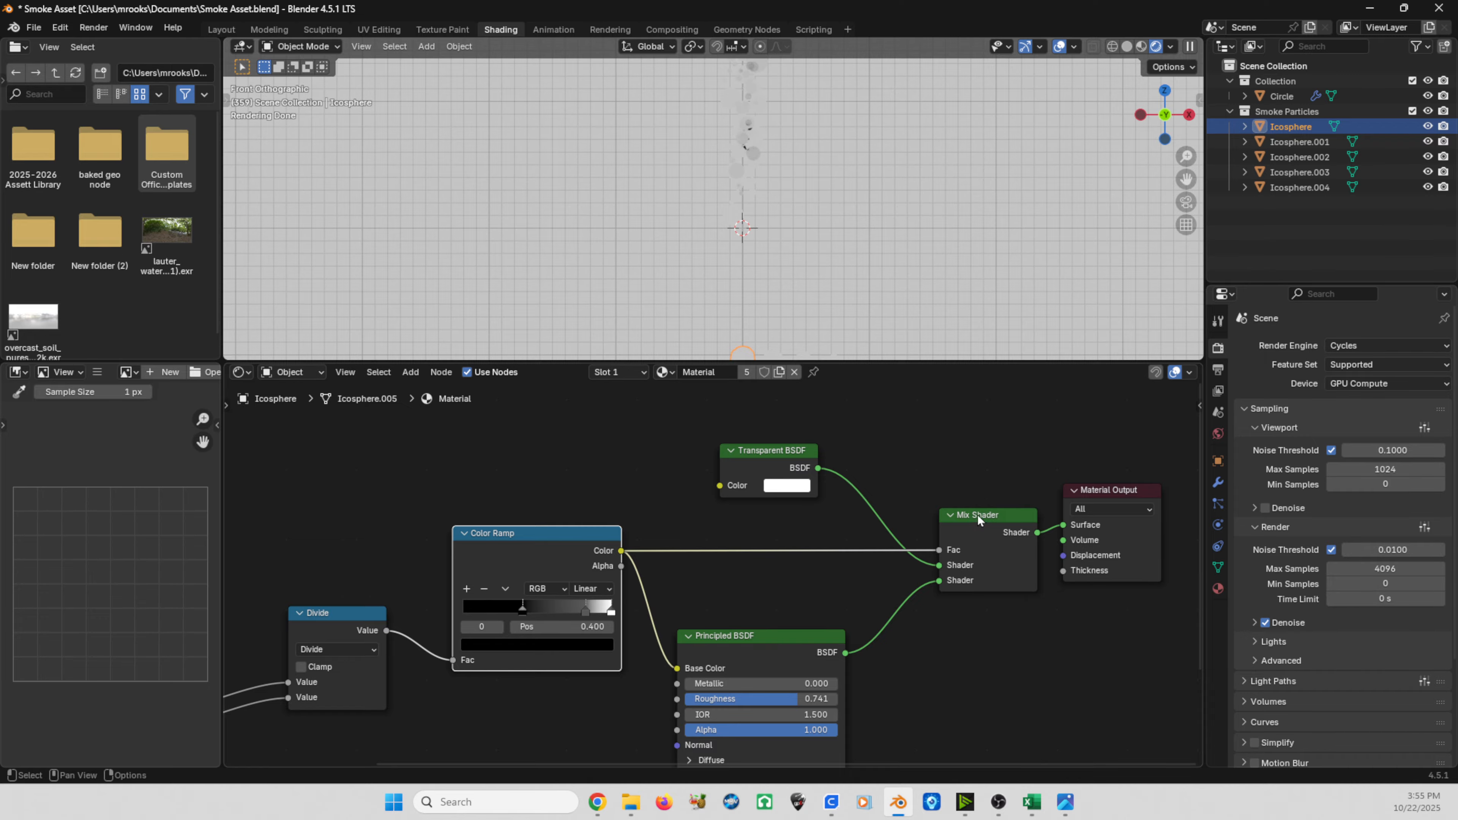
pyautogui.scroll(-2, 766, 184)
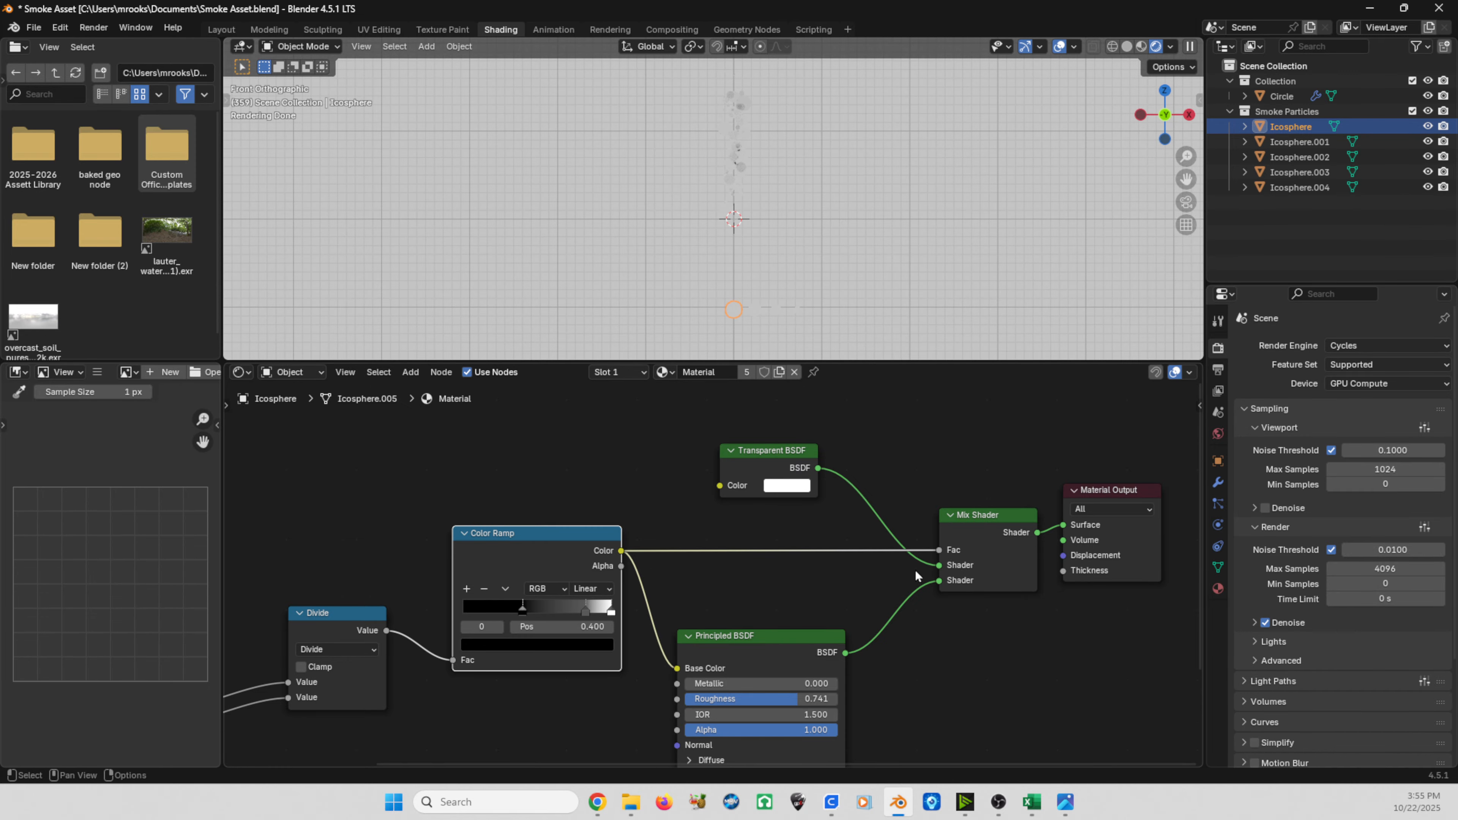
# Reconnect the Principled BSDF to the Mix Shader's first shader input and the Transparent BSDF to the second, and preview the animation.
pyautogui.moveTo(937, 580); pyautogui.dragTo(939, 565)
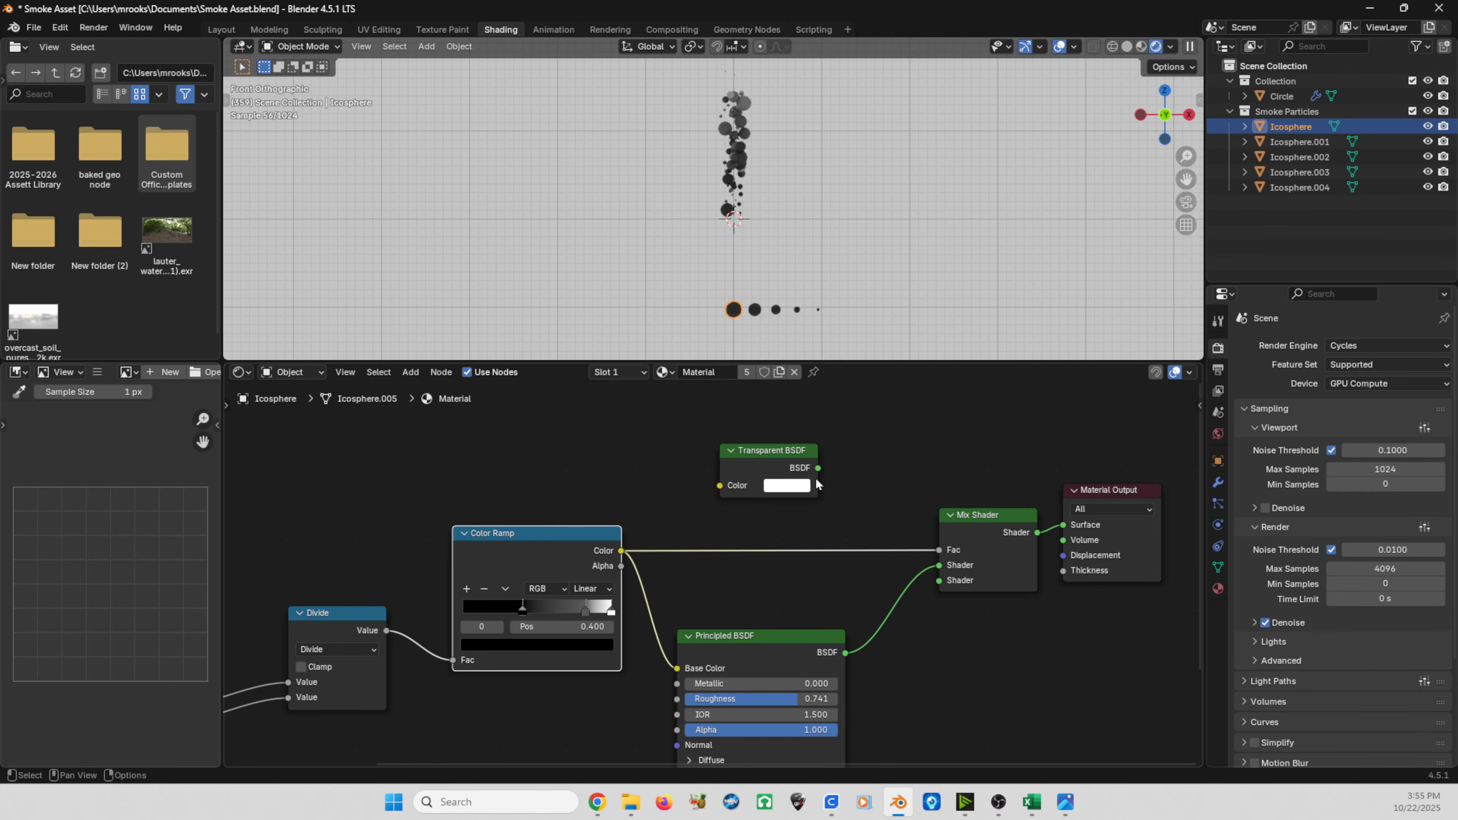
pyautogui.moveTo(818, 467); pyautogui.dragTo(939, 581)
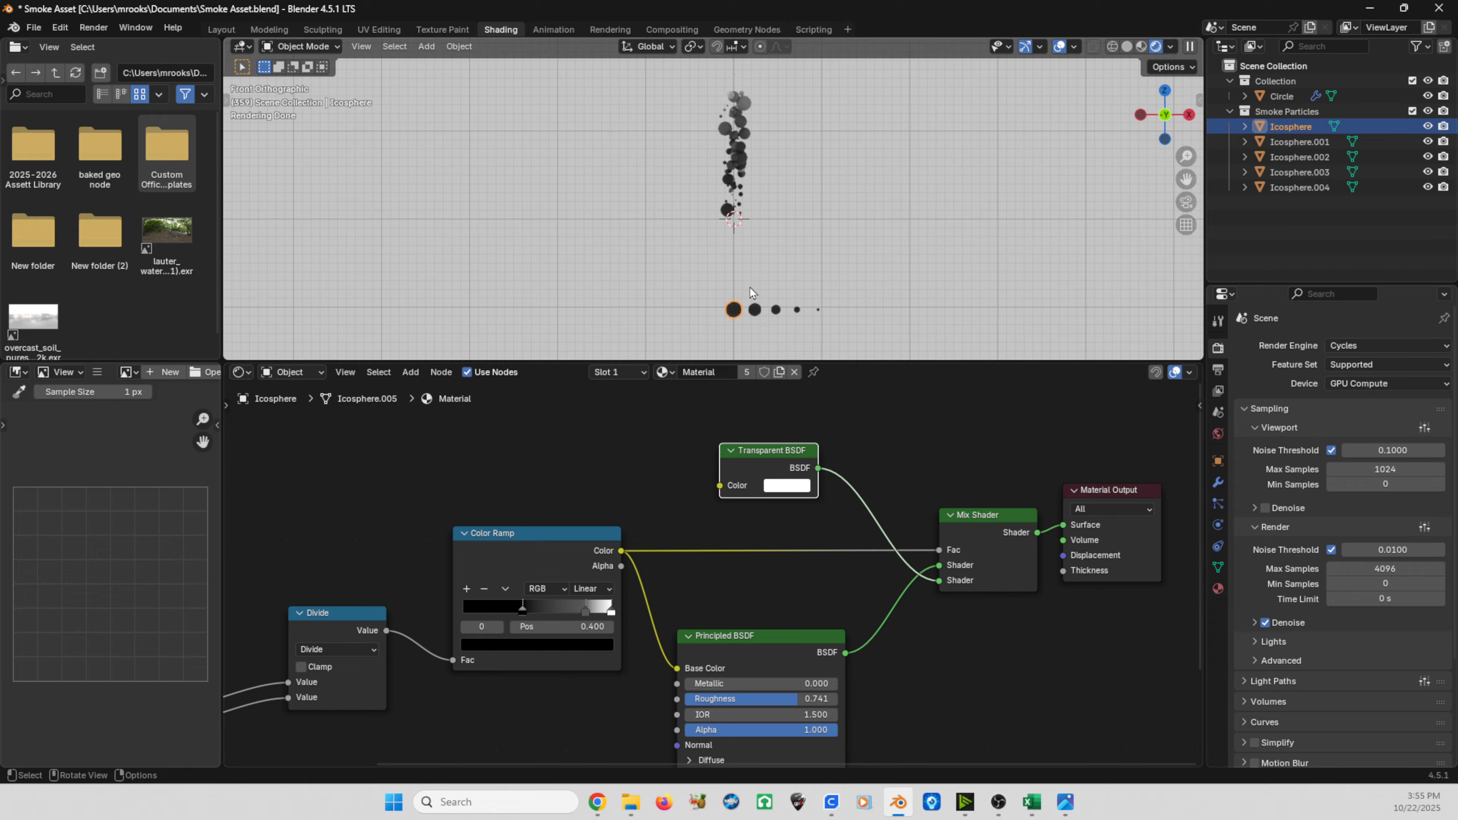
pyautogui.press('space')
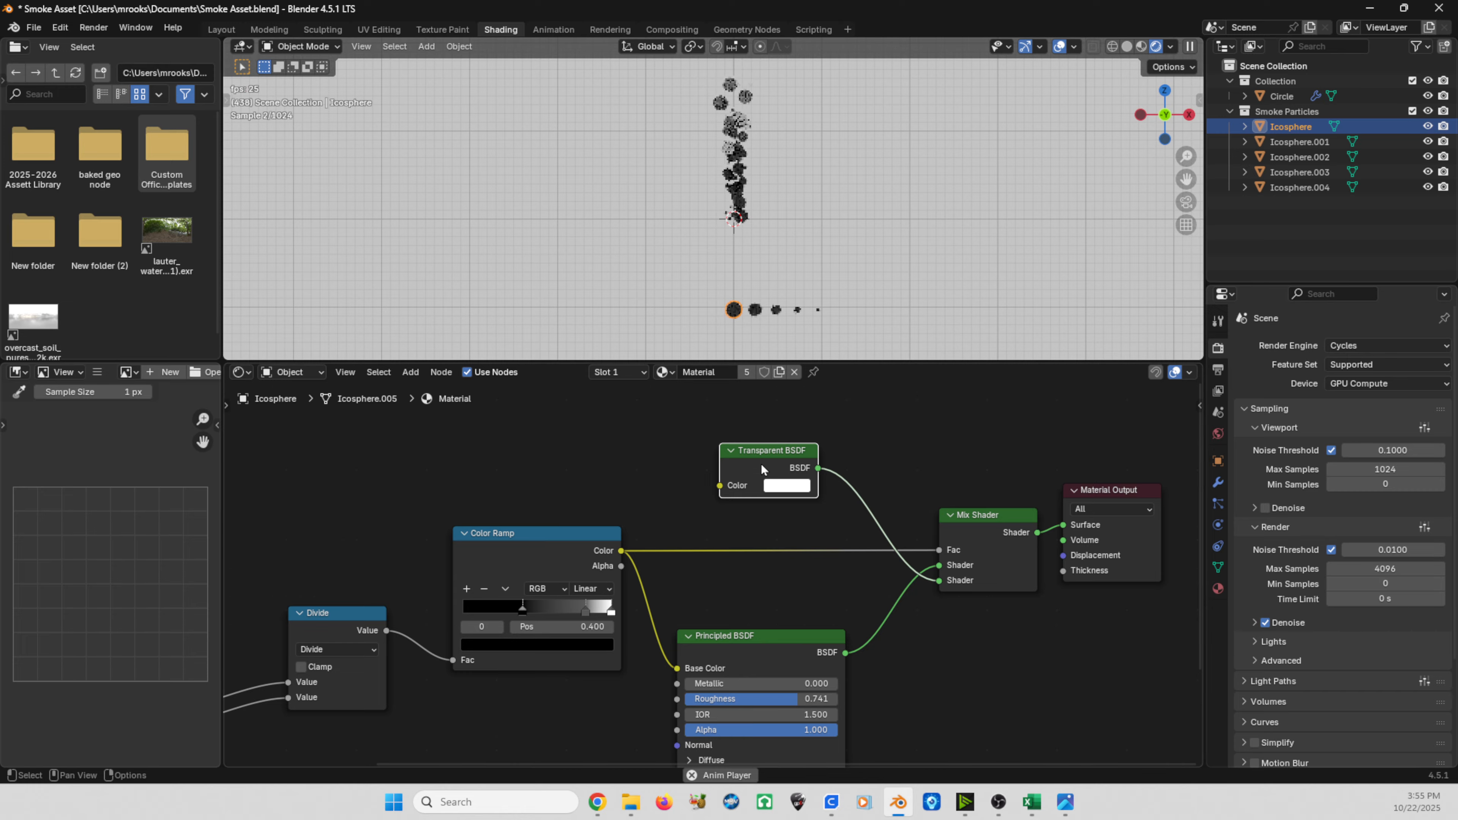
pyautogui.moveTo(762, 464)
pyautogui.mouseDown()
pyautogui.moveTo(773, 455)
pyautogui.moveTo(764, 463)
pyautogui.mouseUp()
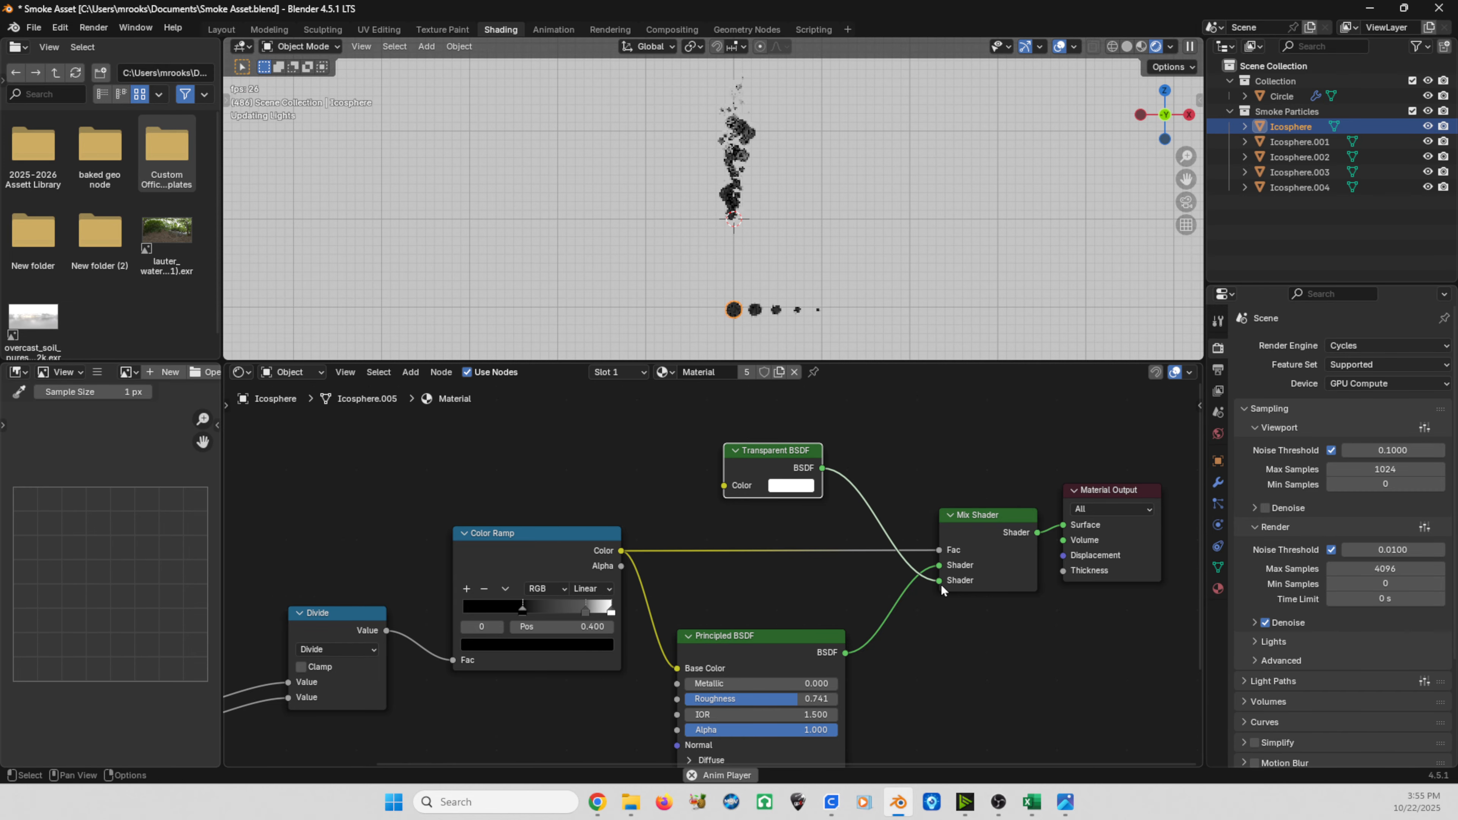
pyautogui.moveTo(726, 652); pyautogui.dragTo(737, 637)
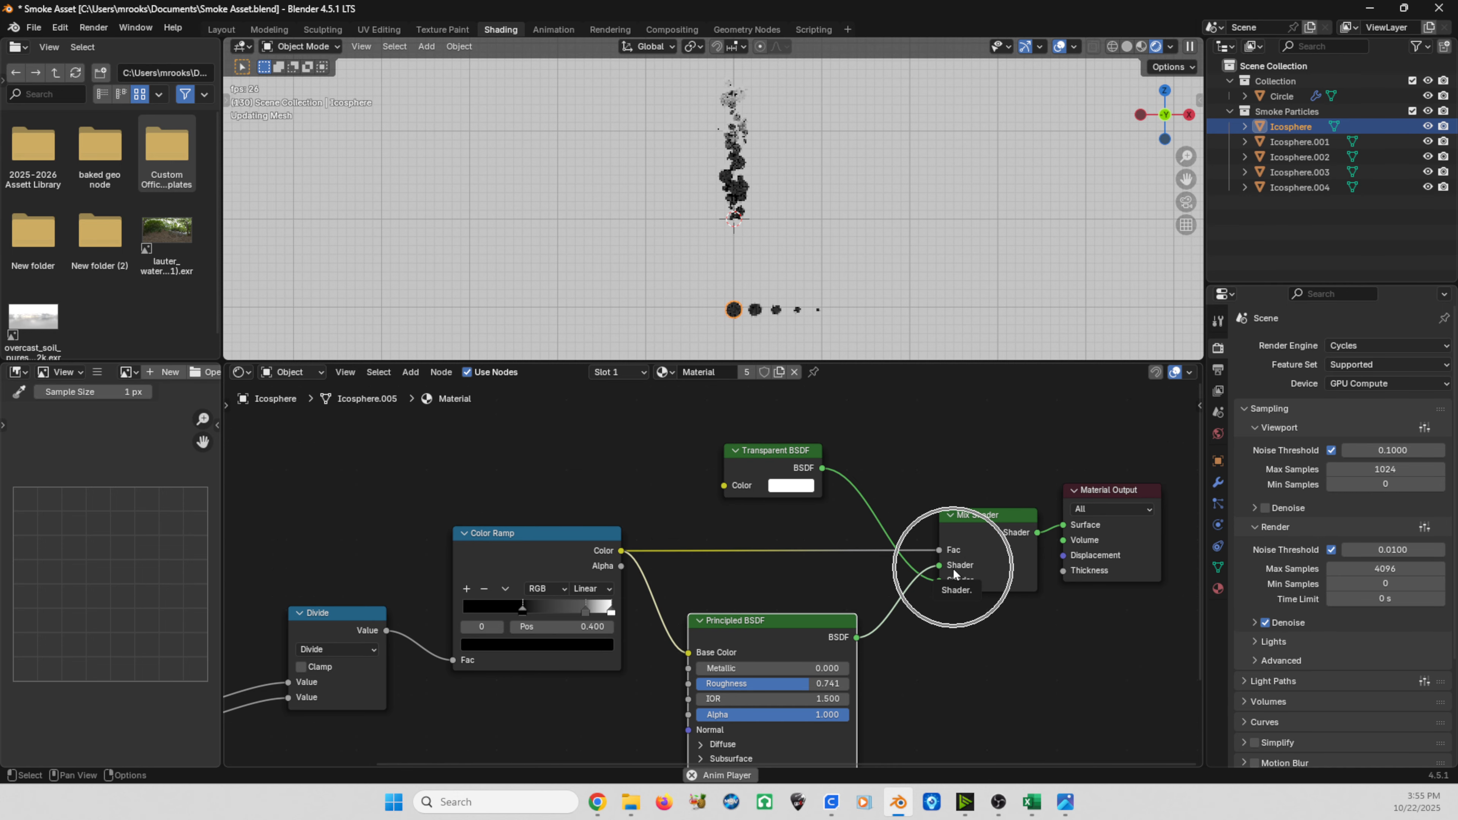
pyautogui.moveTo(509, 571); pyautogui.dragTo(507, 564)
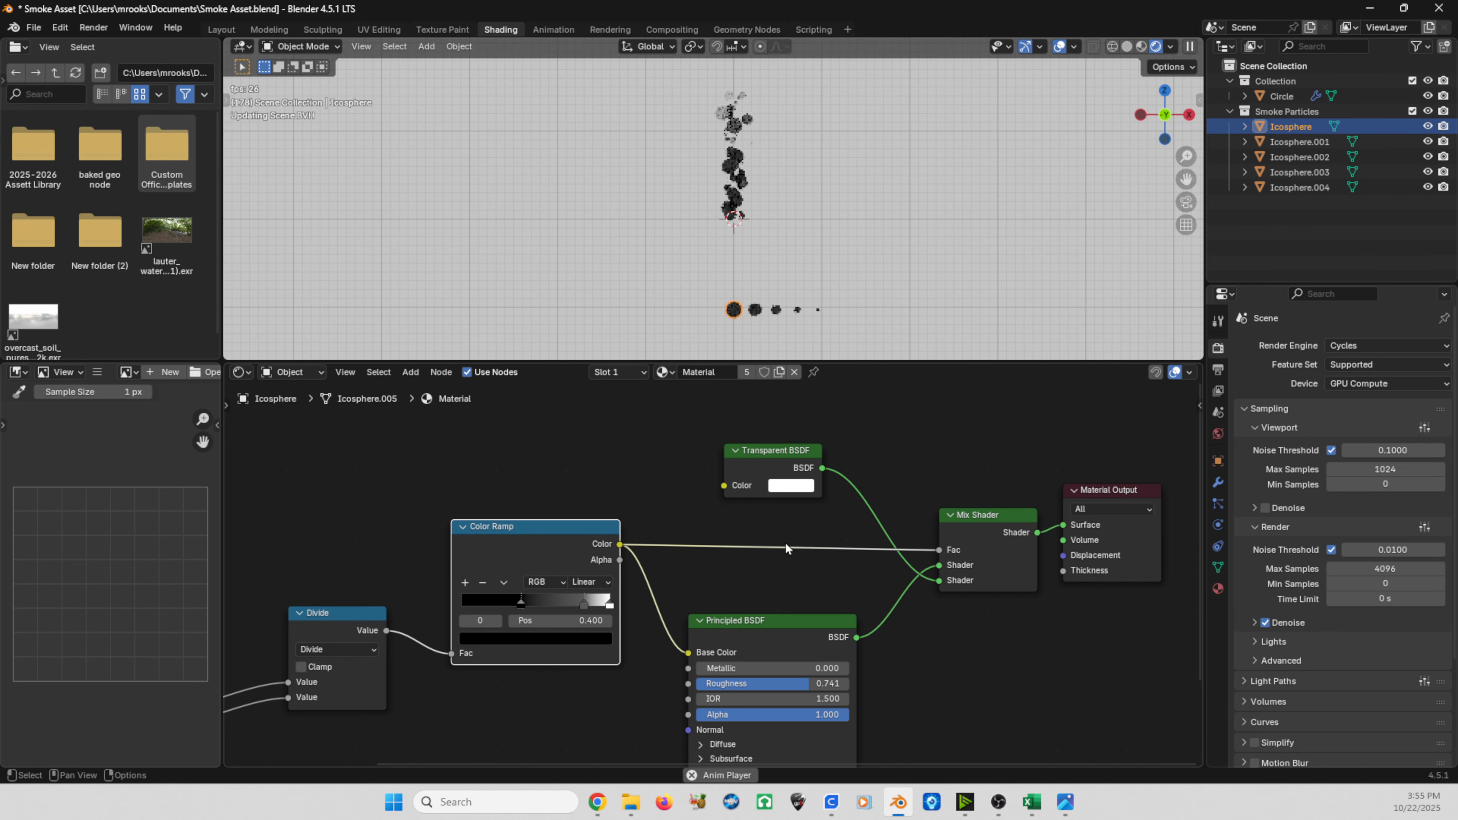
# Enlarge the 3D viewport and replay the animation to examine how the smoke particles fade as they rise.
pyautogui.scroll(1, 746, 255)
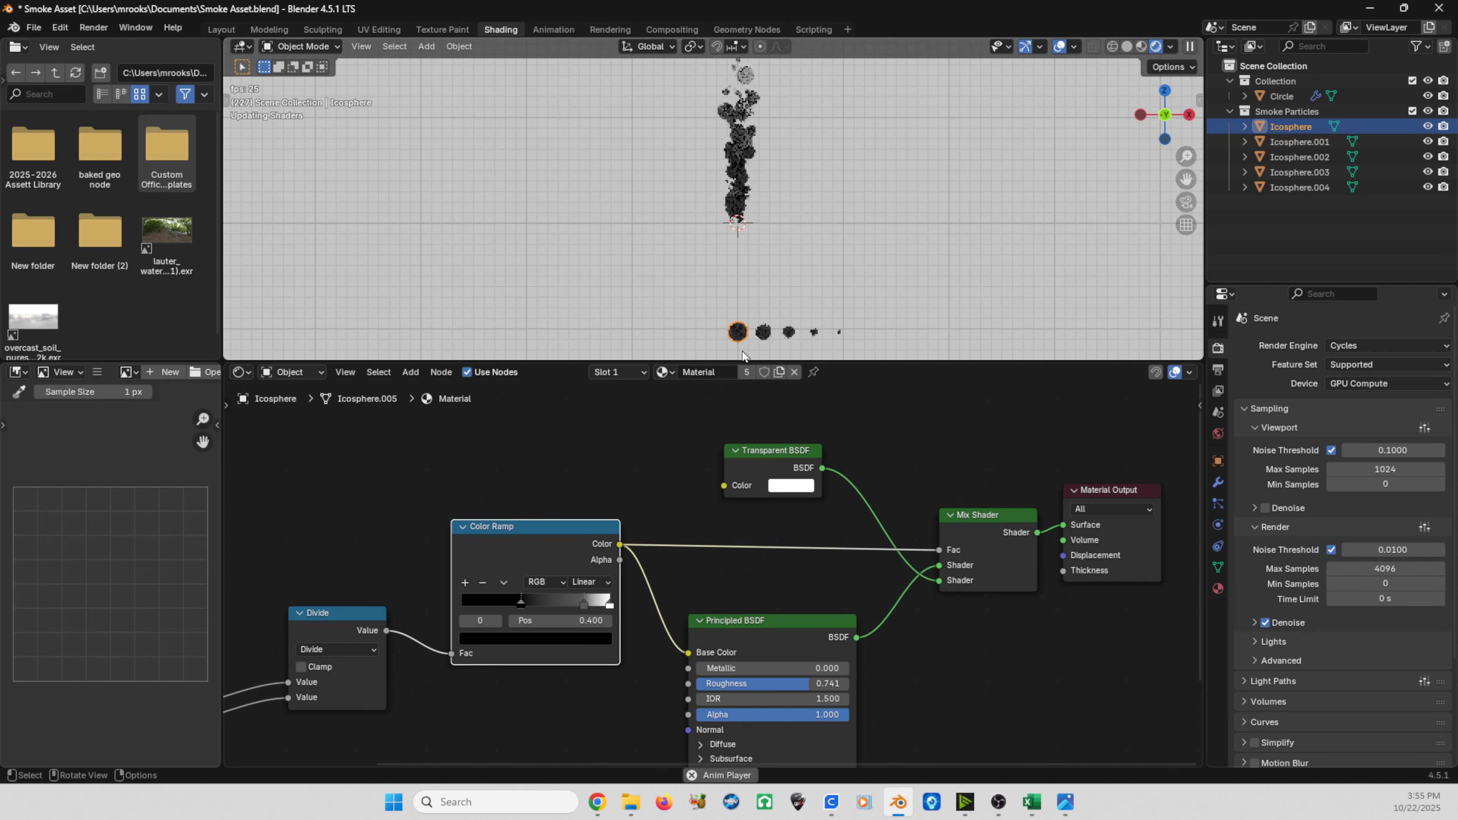
pyautogui.moveTo(742, 364); pyautogui.dragTo(742, 490)
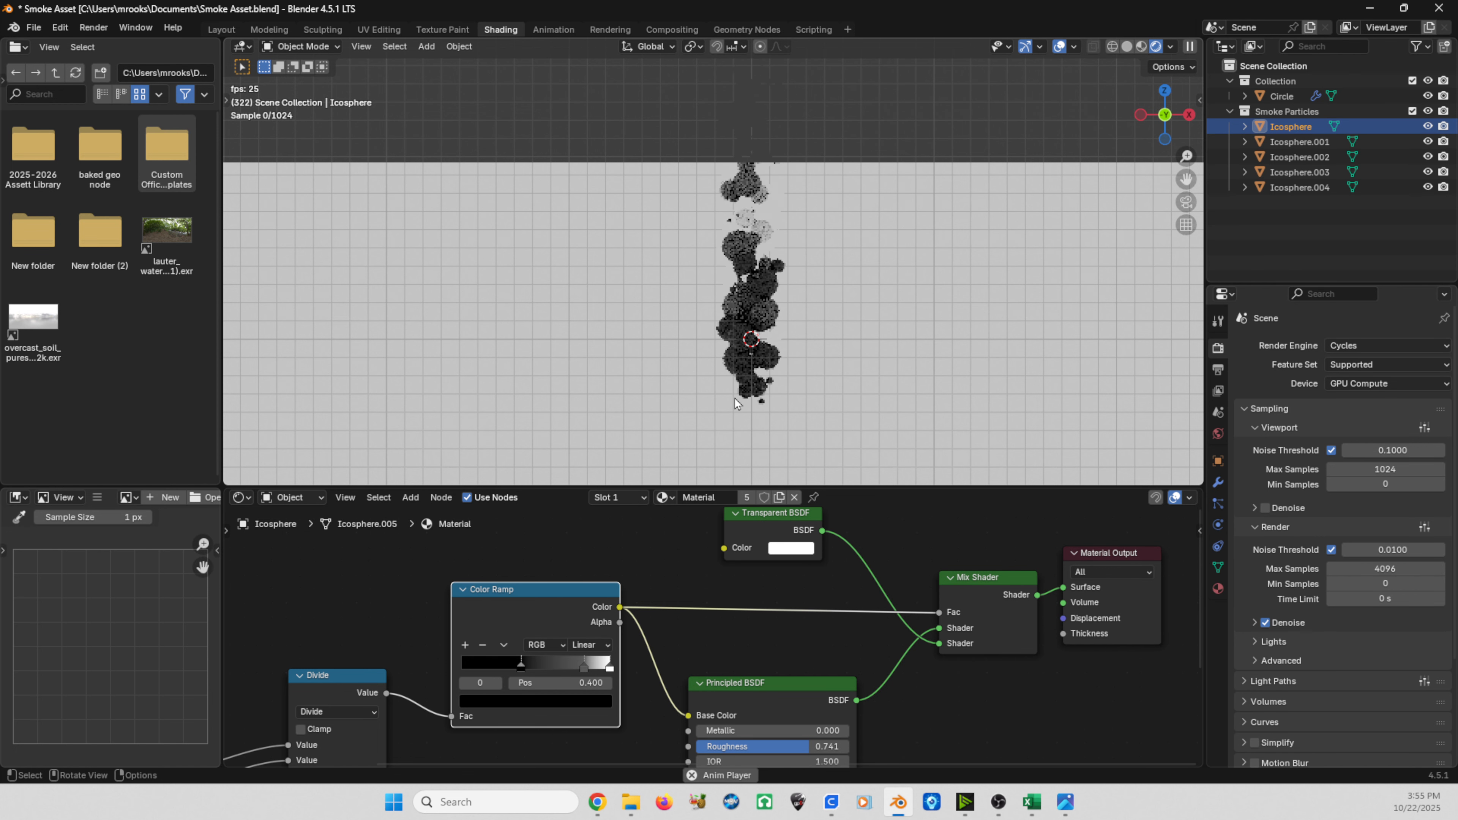
pyautogui.scroll(-6, 735, 374)
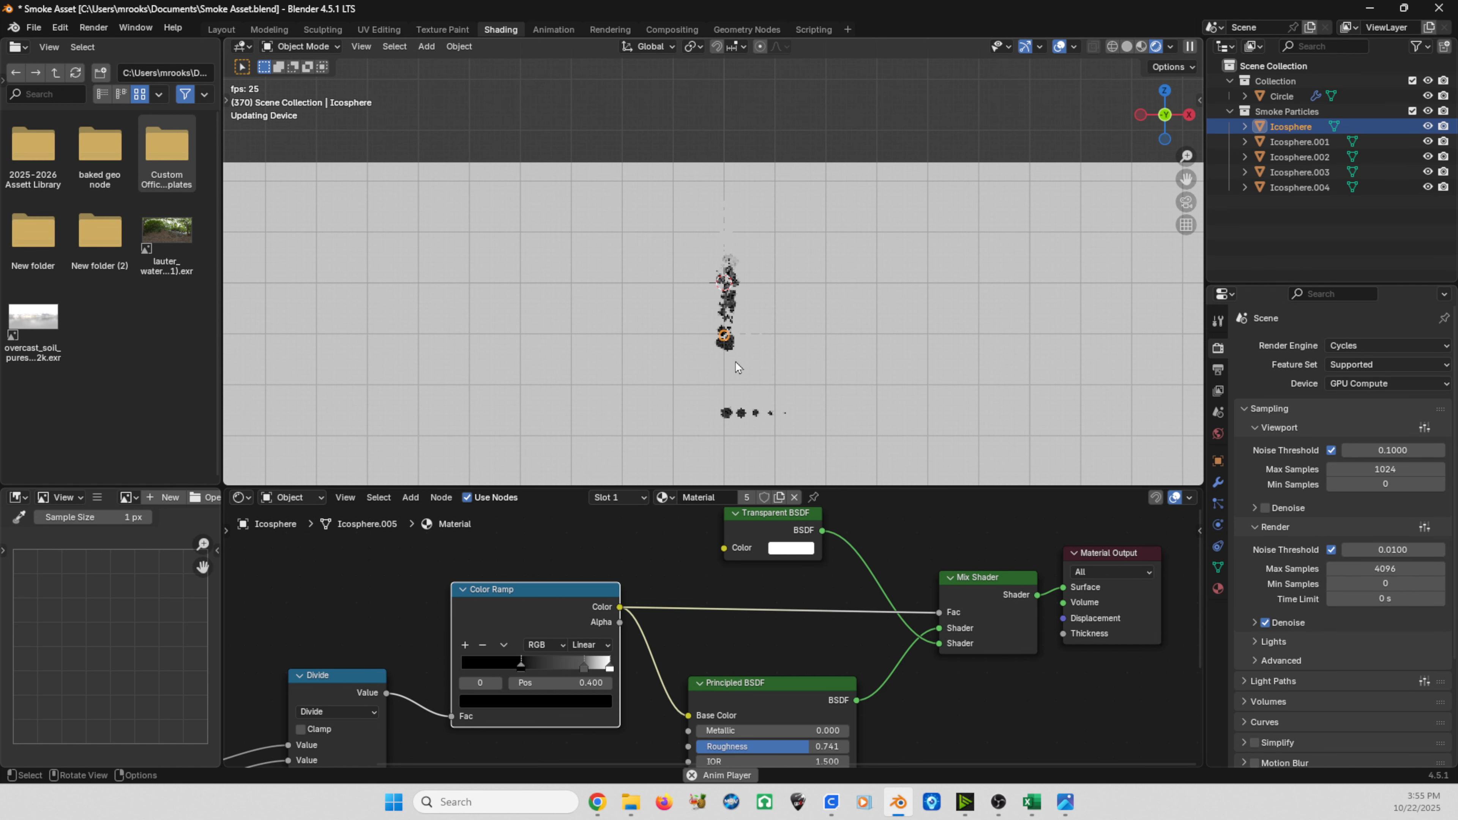
pyautogui.scroll(2, 733, 354)
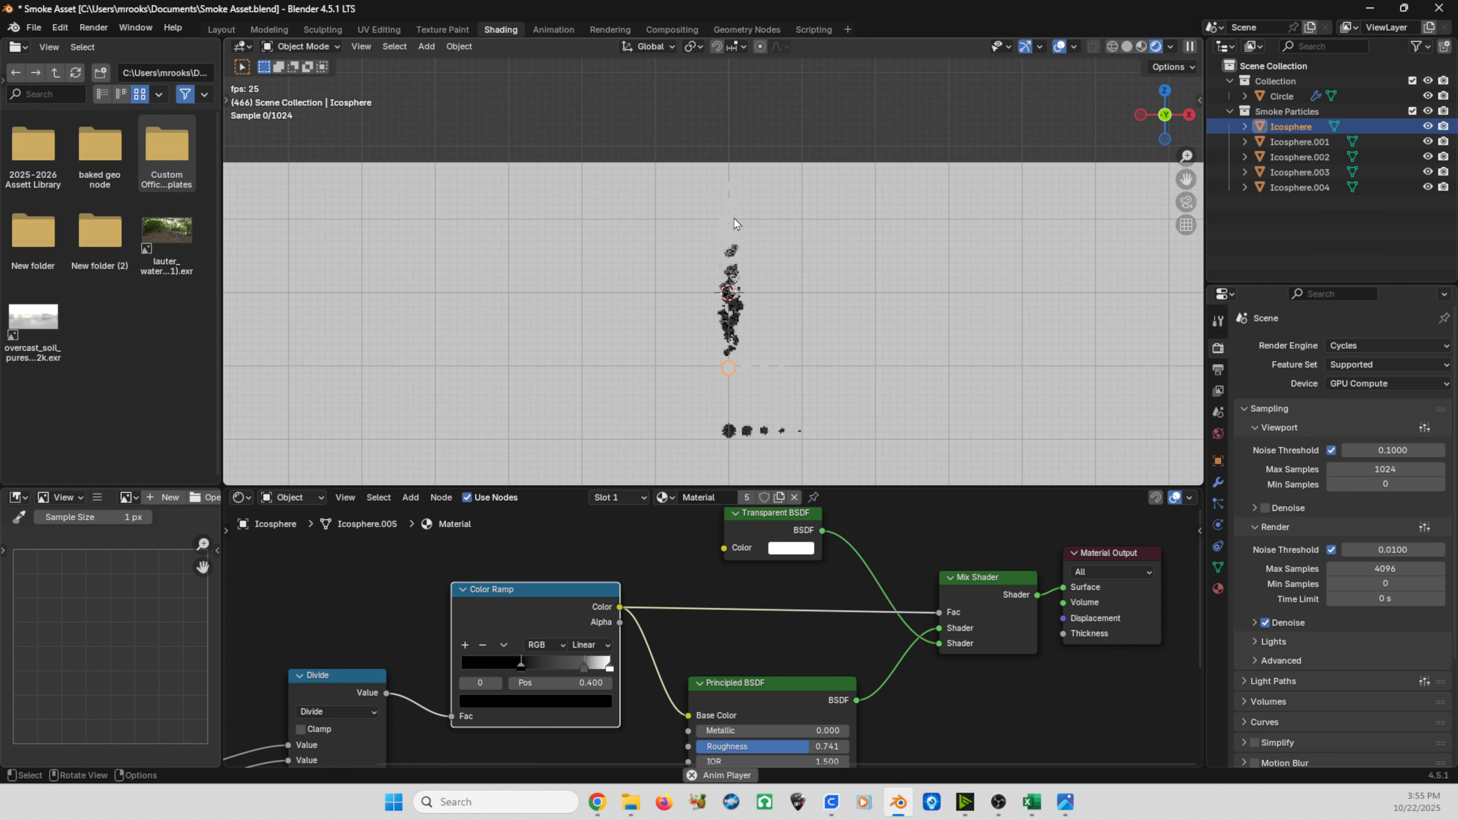
pyautogui.press('space')
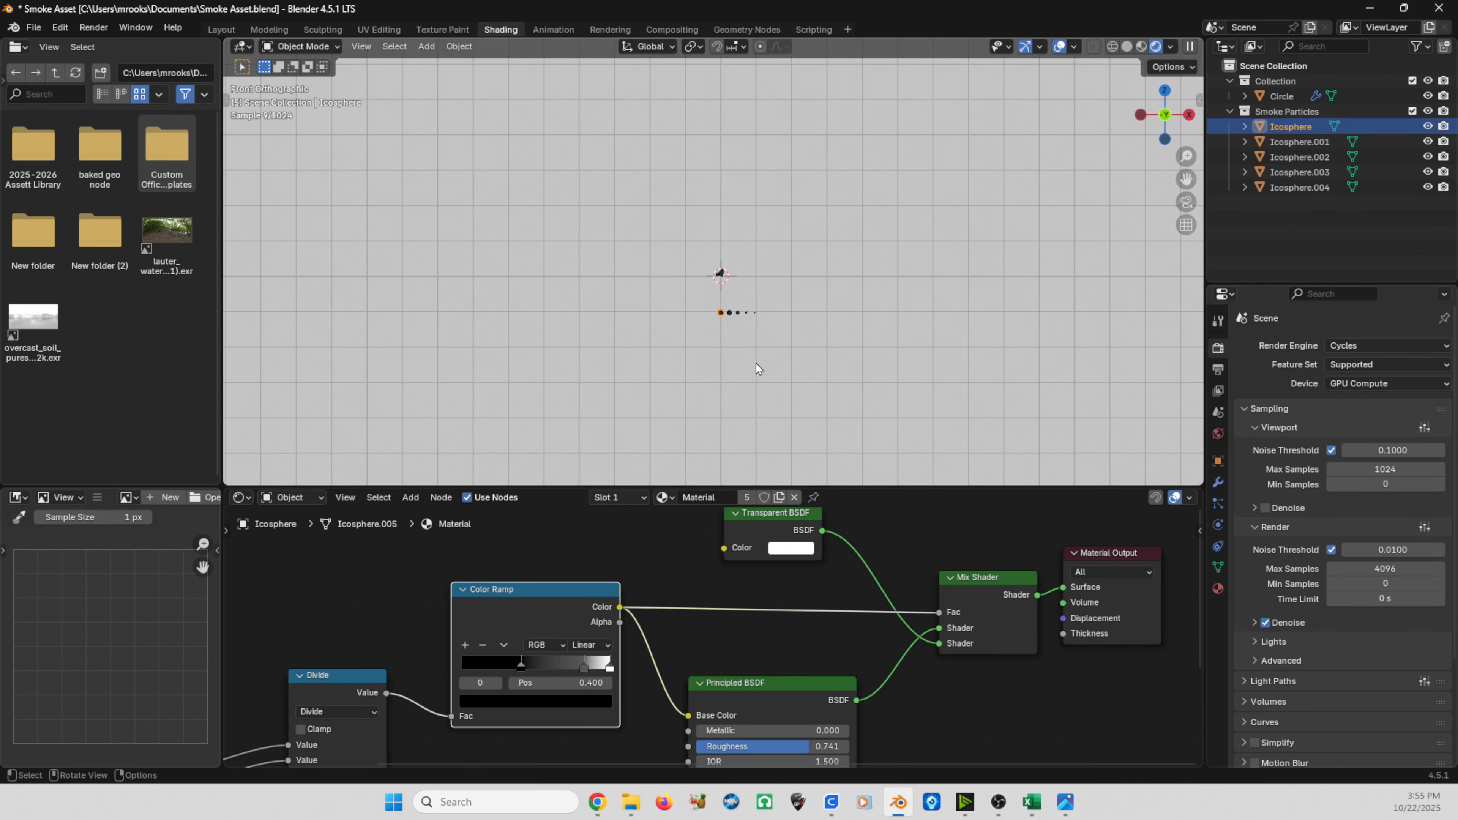
pyautogui.press('space')
pyautogui.scroll(3, 666, 368)
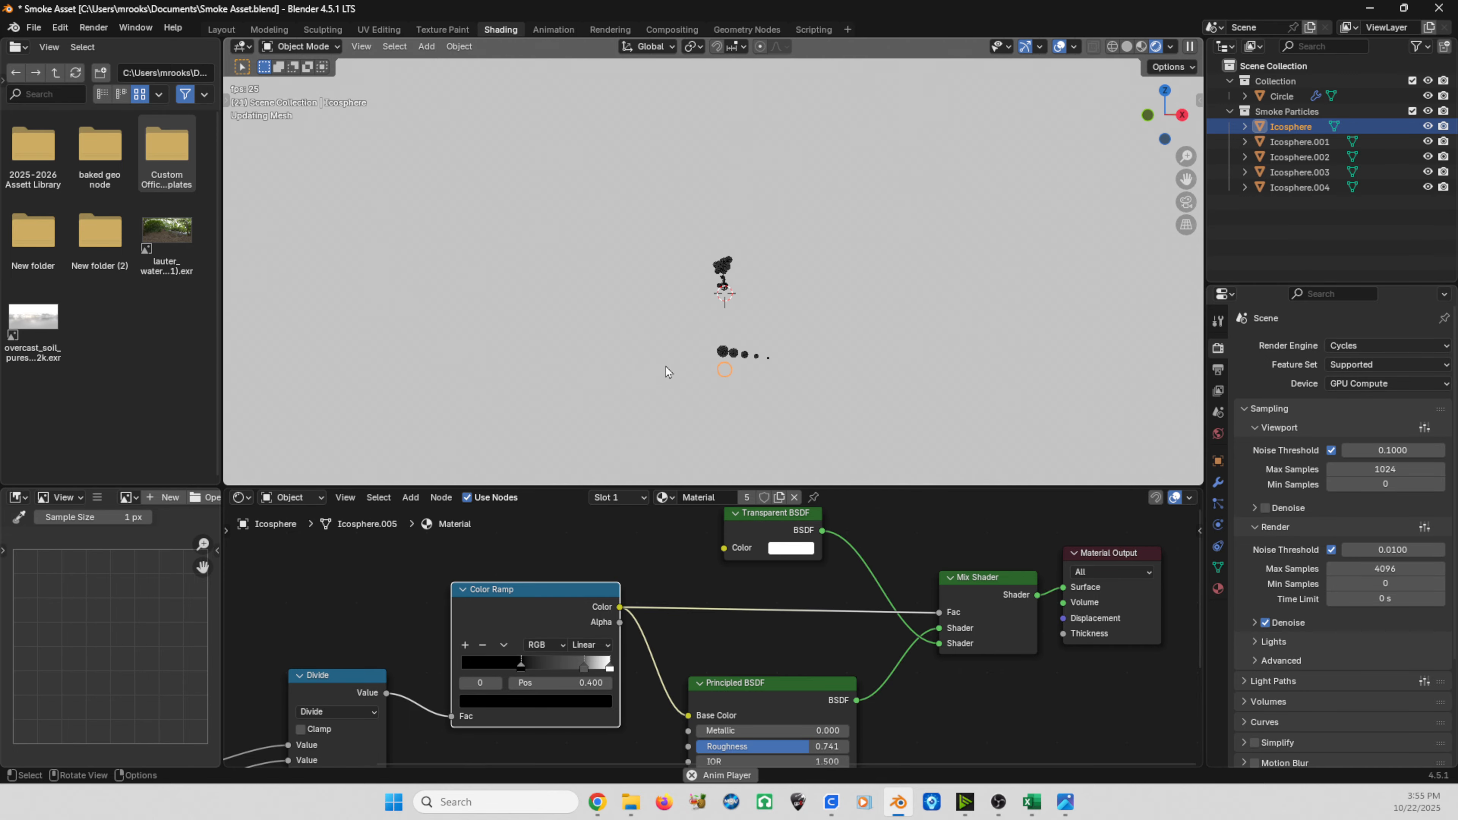
pyautogui.scroll(2, 674, 371)
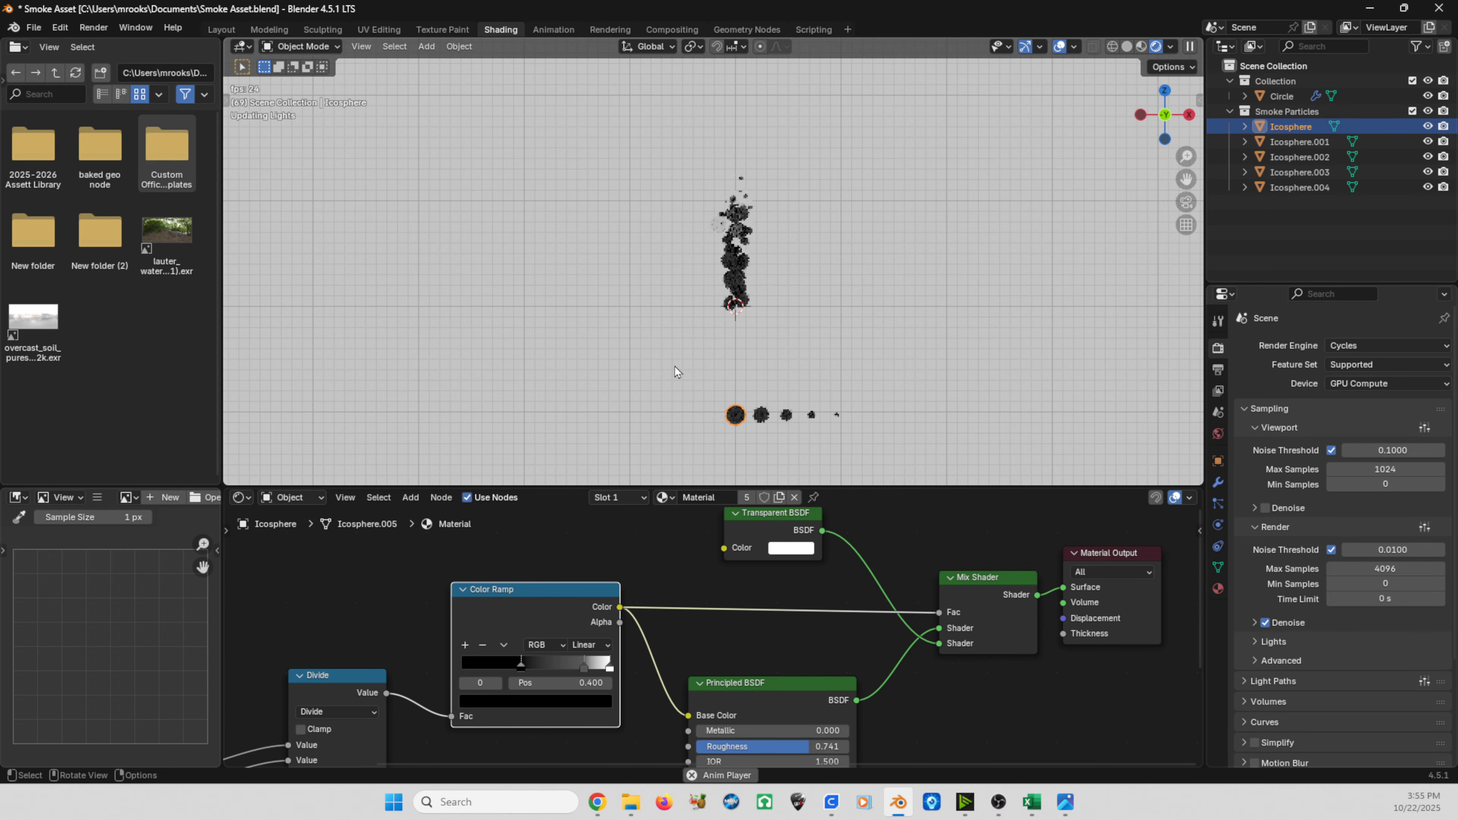
pyautogui.press('space')
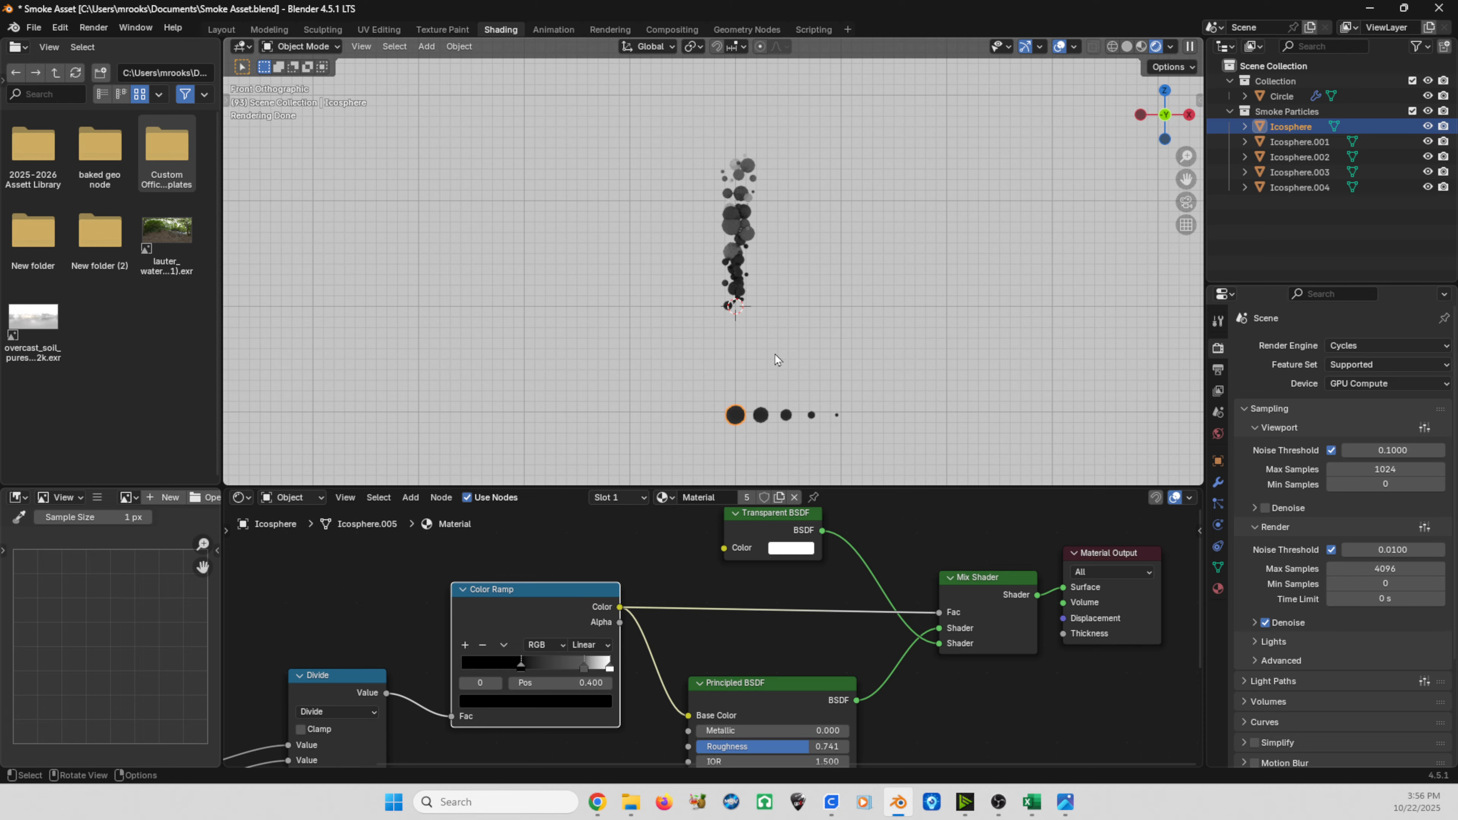
# Rename the Circle emitter object as "Smoke Paticle System" and mark it as an asset.
pyautogui.click(732, 270)
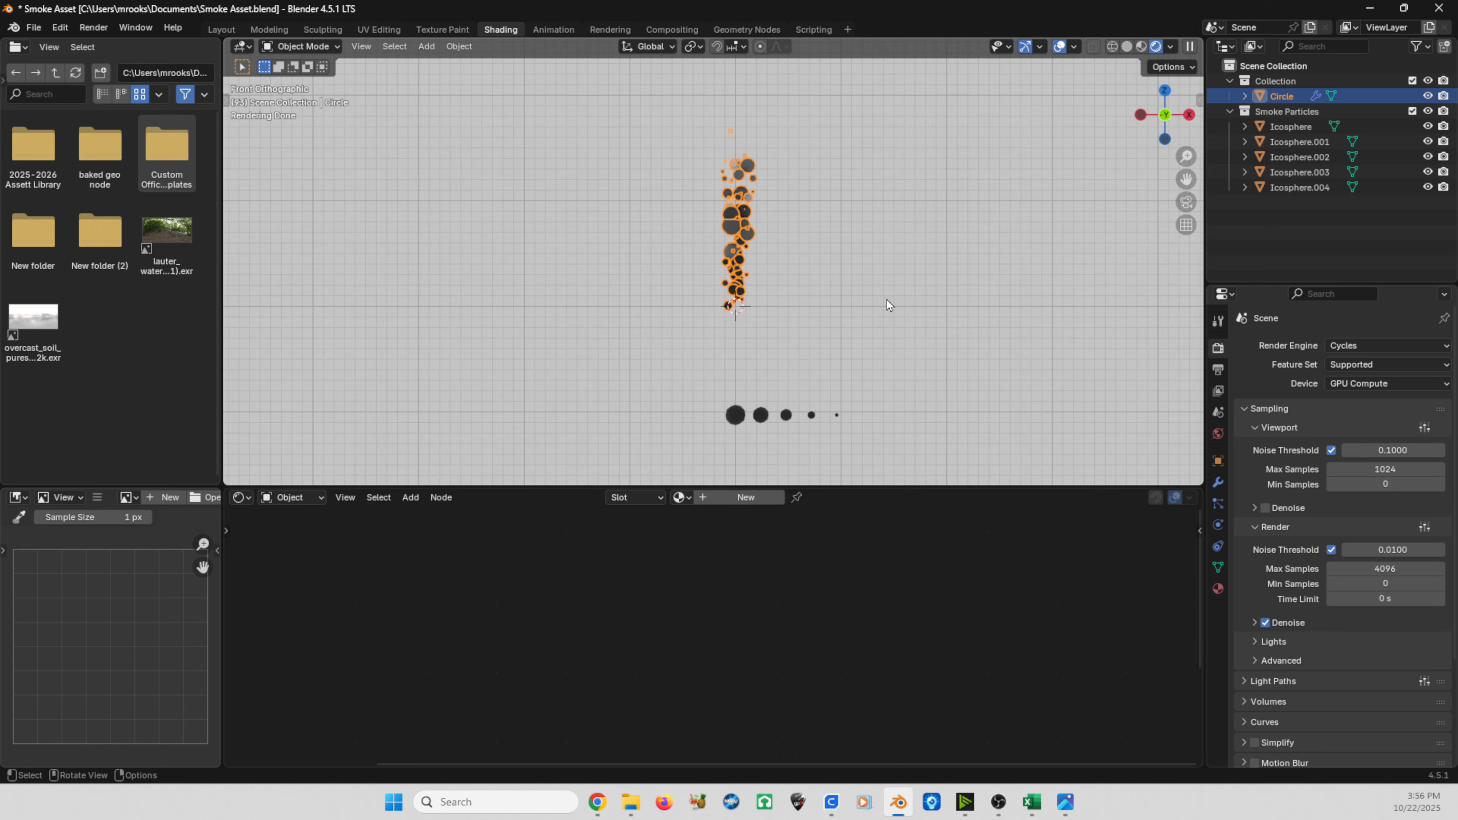
pyautogui.doubleClick(1283, 97)
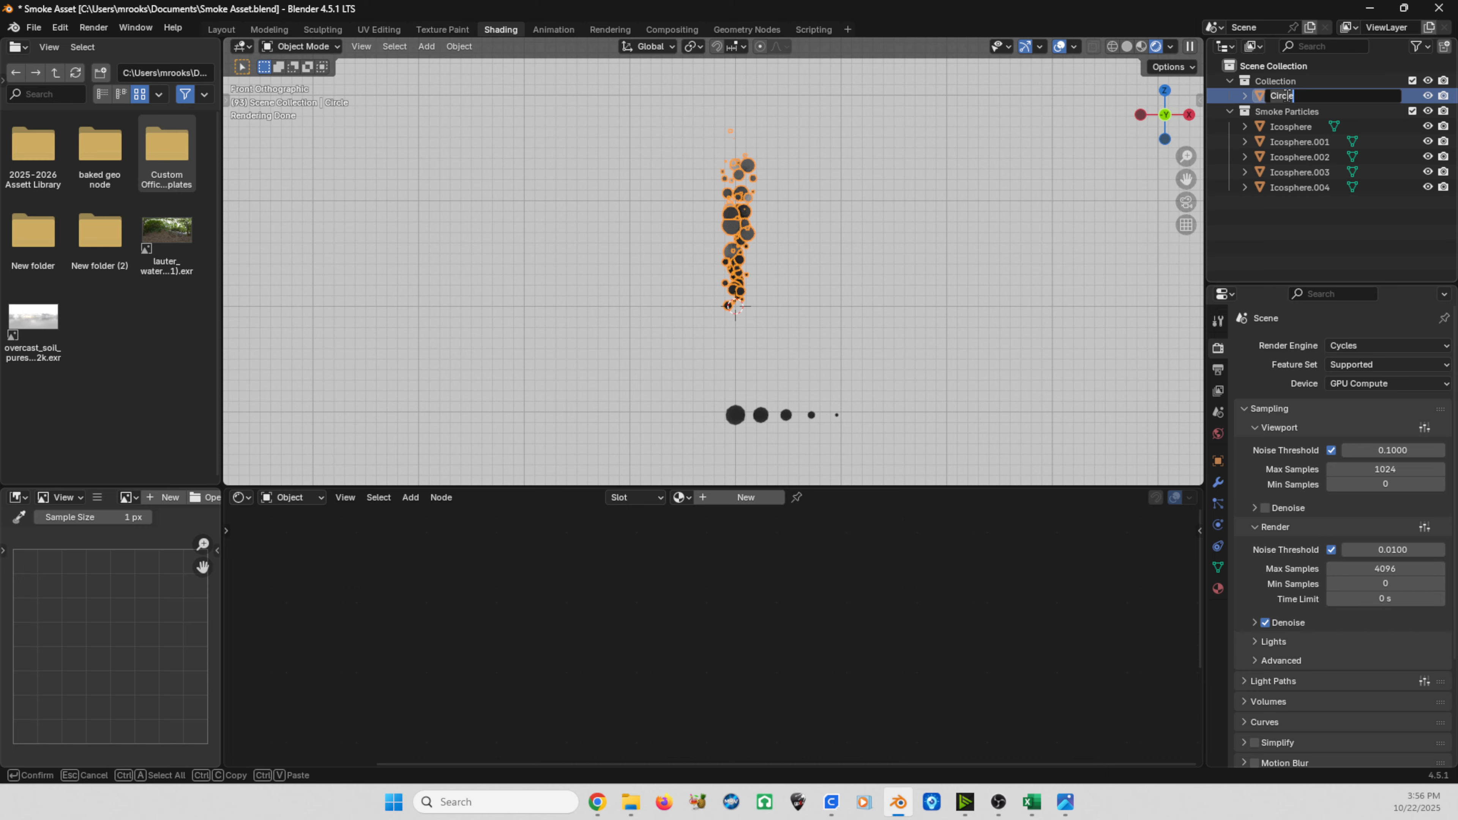
pyautogui.write('Smoke Pat')
pyautogui.press('Return')
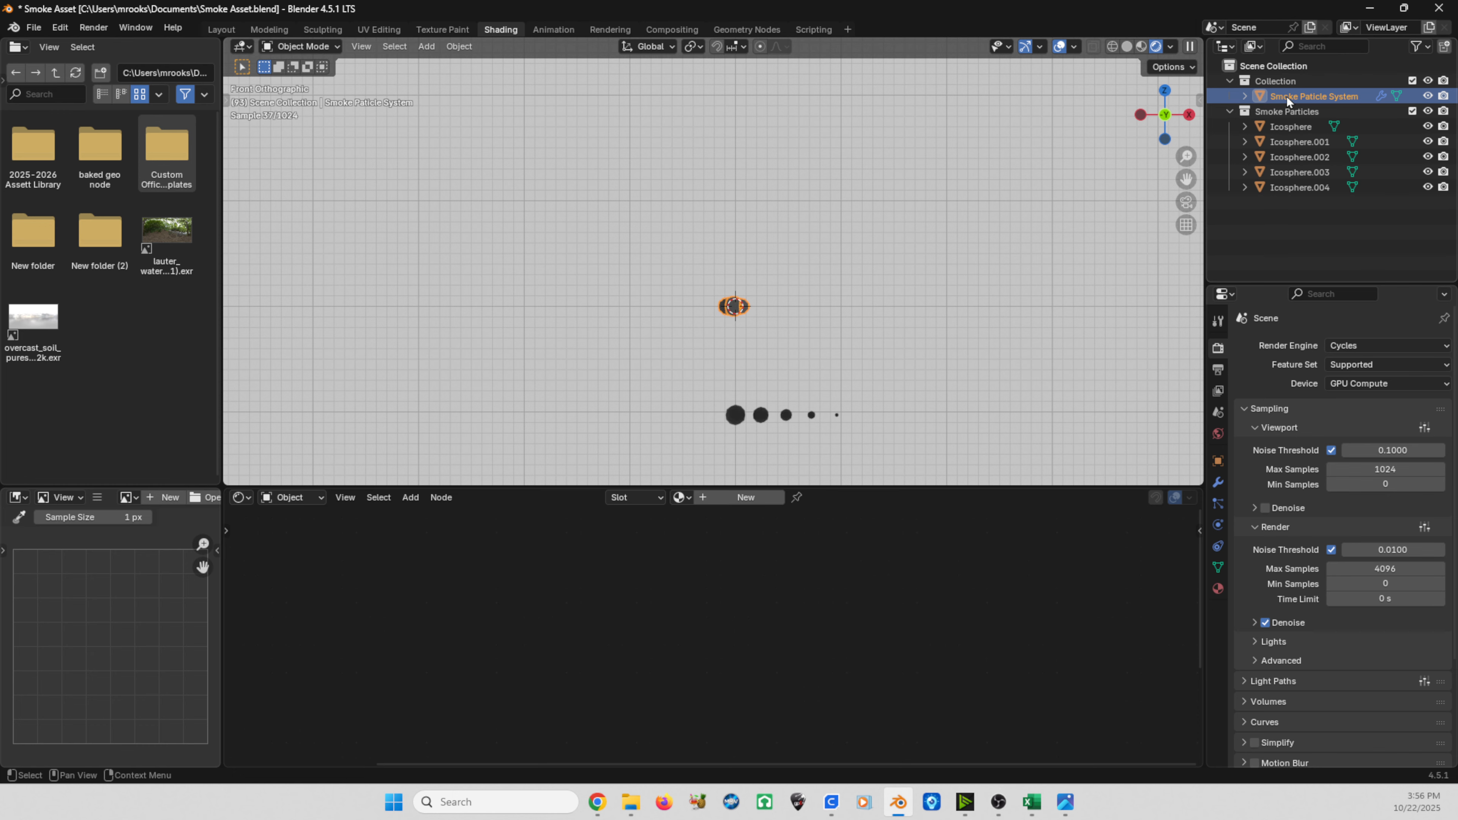
pyautogui.rightClick(1306, 95)
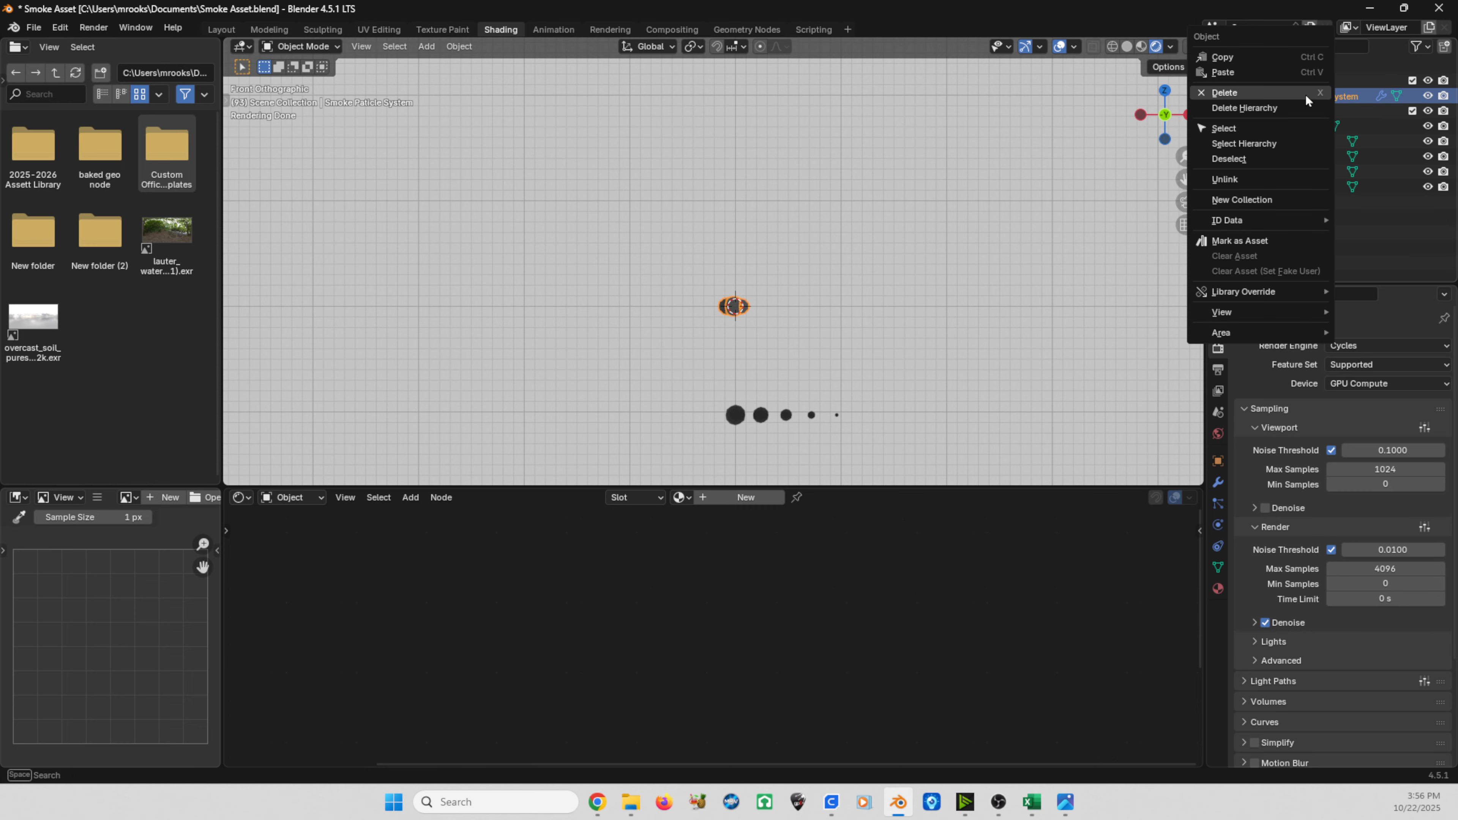
pyautogui.click(1266, 239)
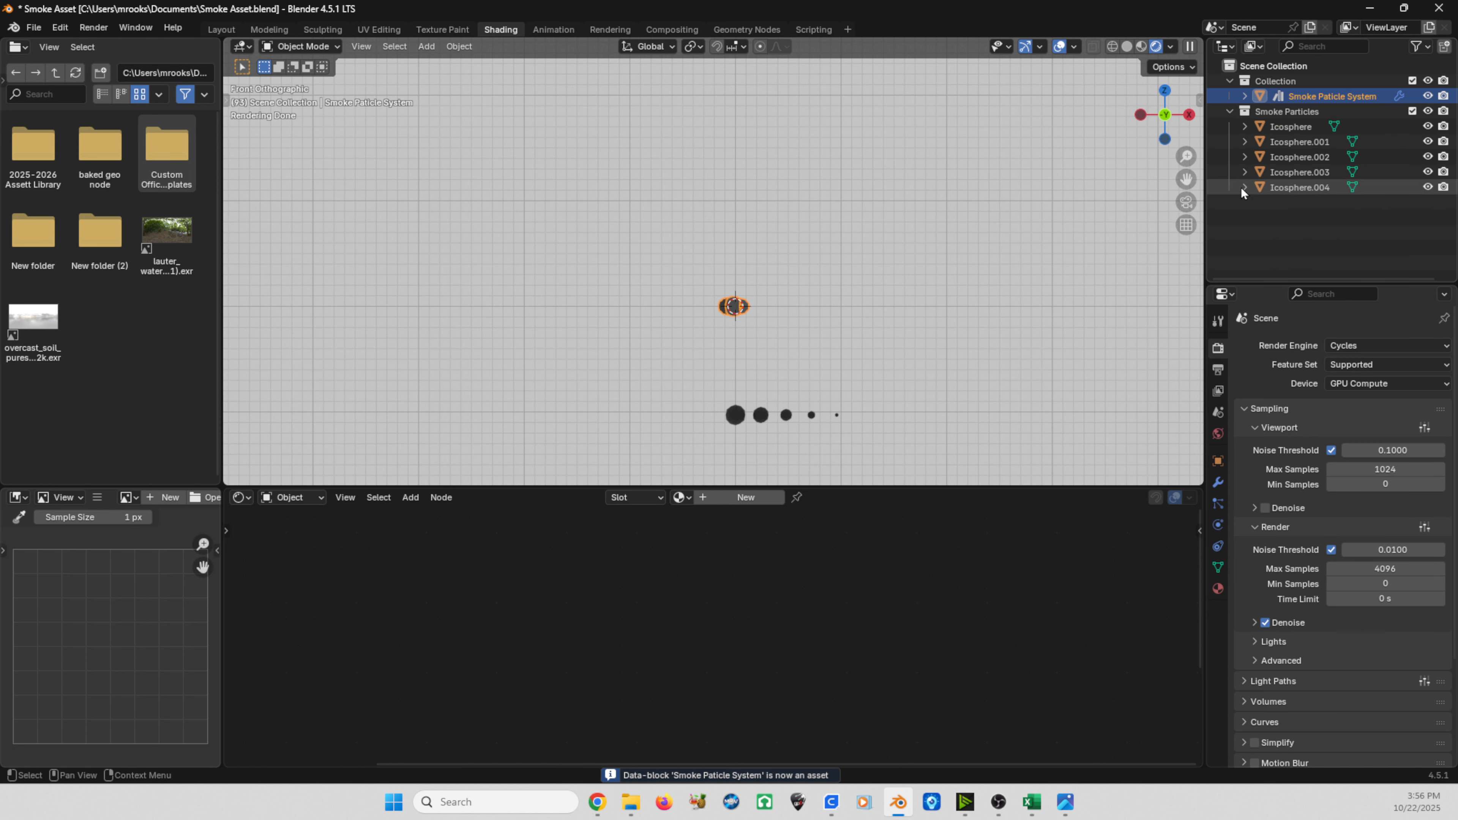
# Mark the Smoke Particles collection as an asset.
pyautogui.click(1273, 110)
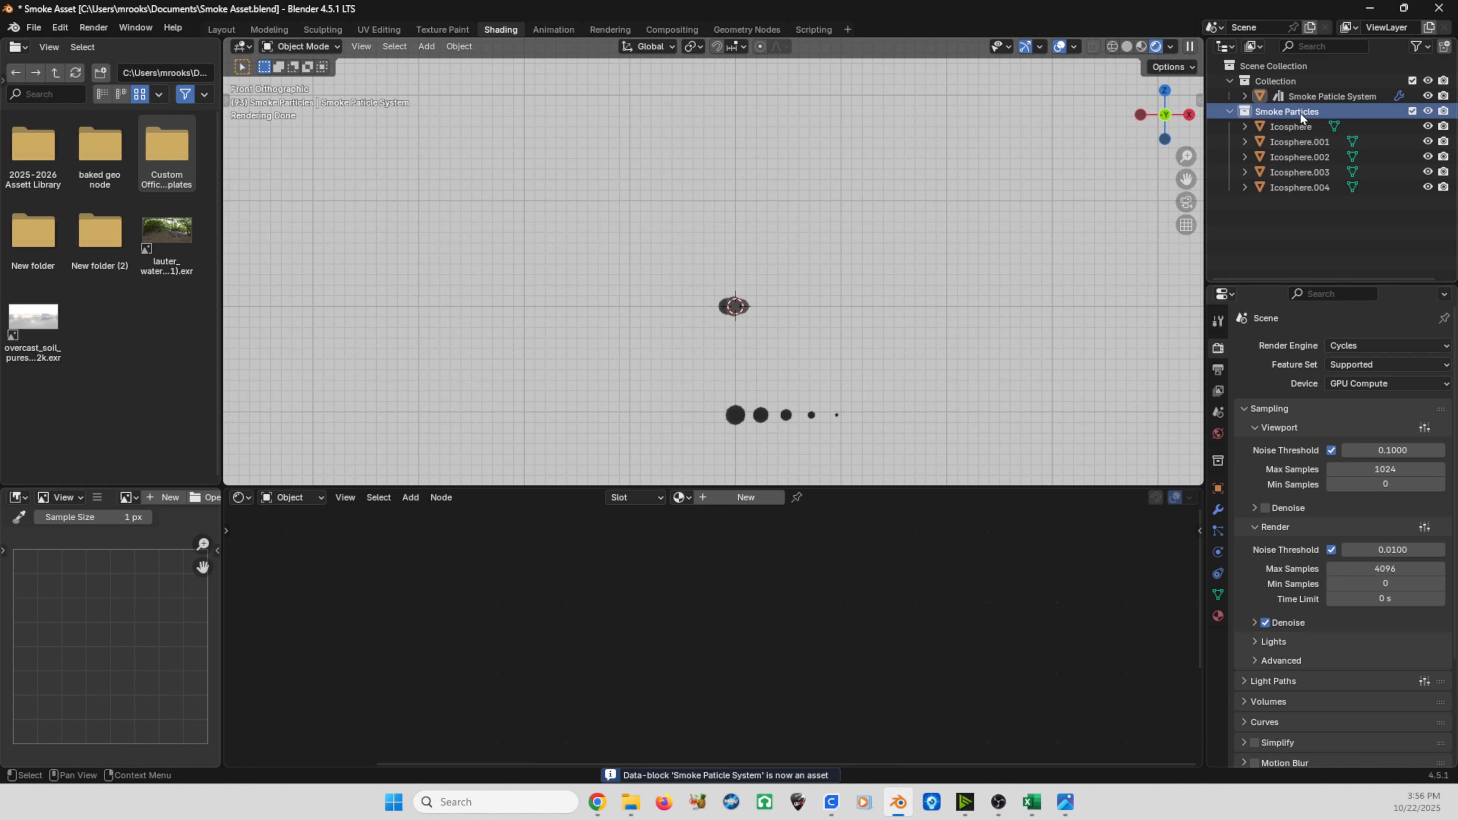
pyautogui.rightClick(1287, 111)
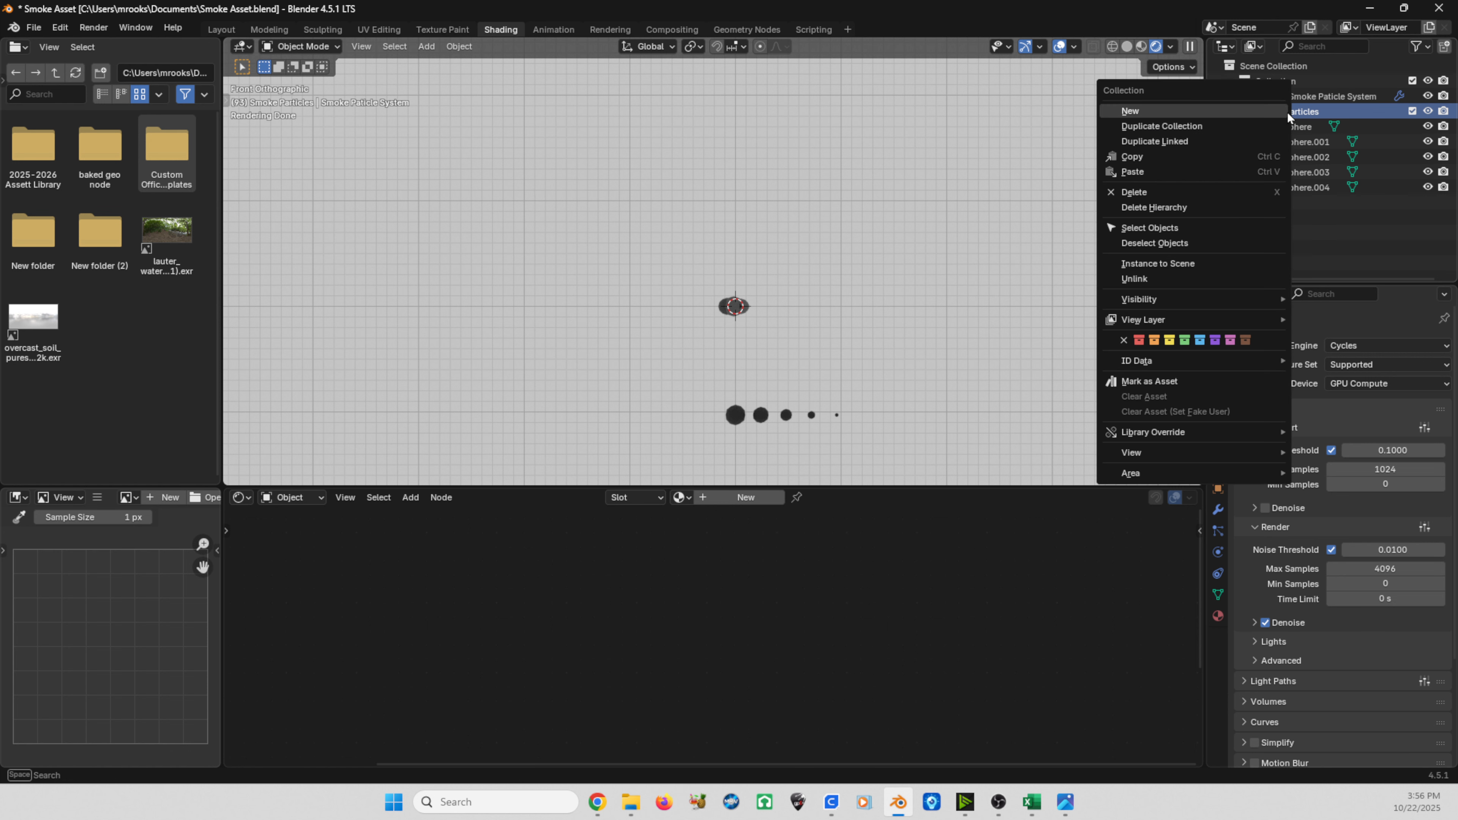
pyautogui.click(1184, 383)
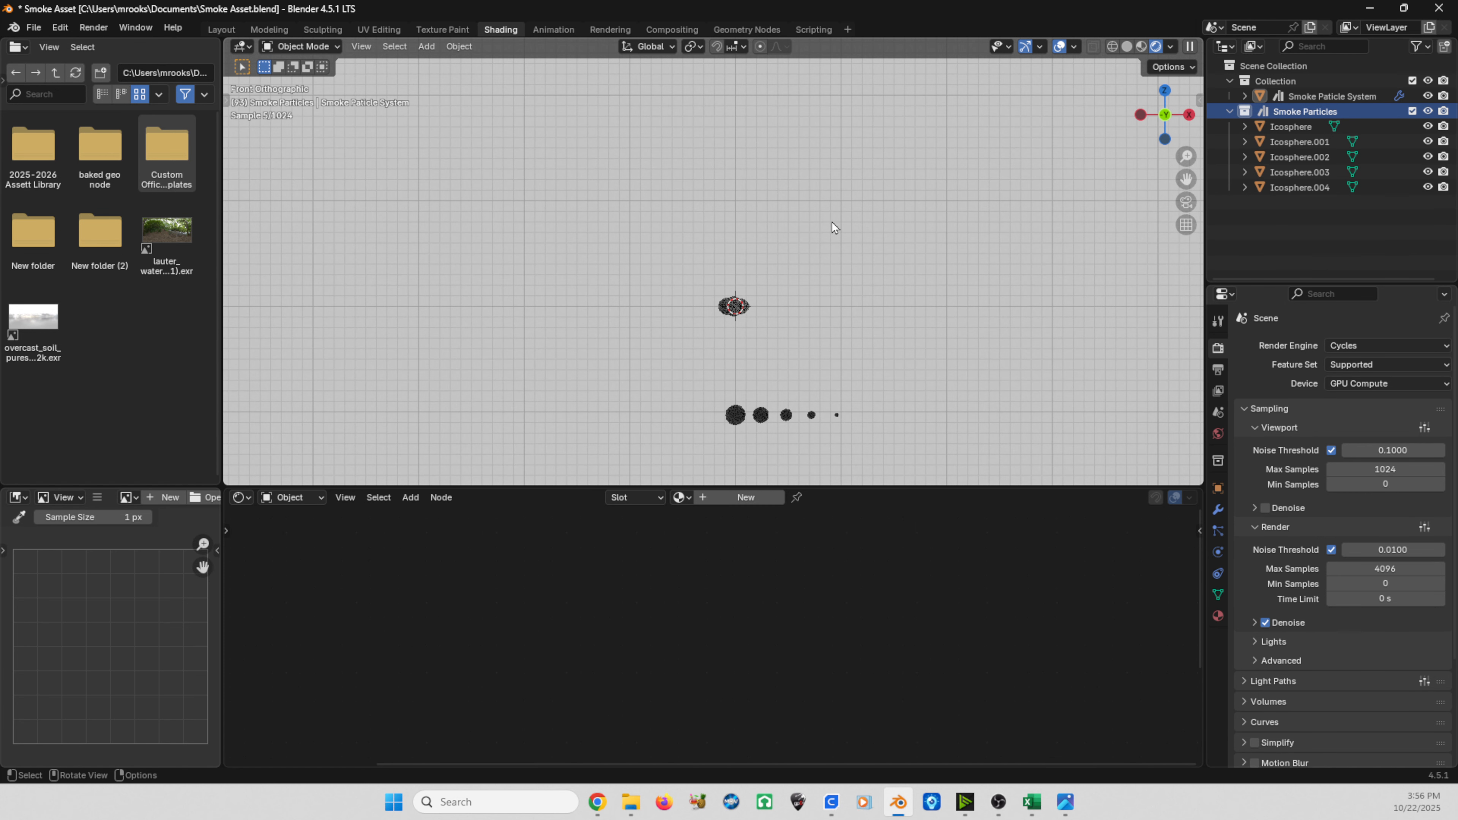
# Save the changes to the existing Smoke Asset.blend file.
pyautogui.moveTo(834, 226); pyautogui.dragTo(787, 253, button='middle')
pyautogui.click(33, 27)
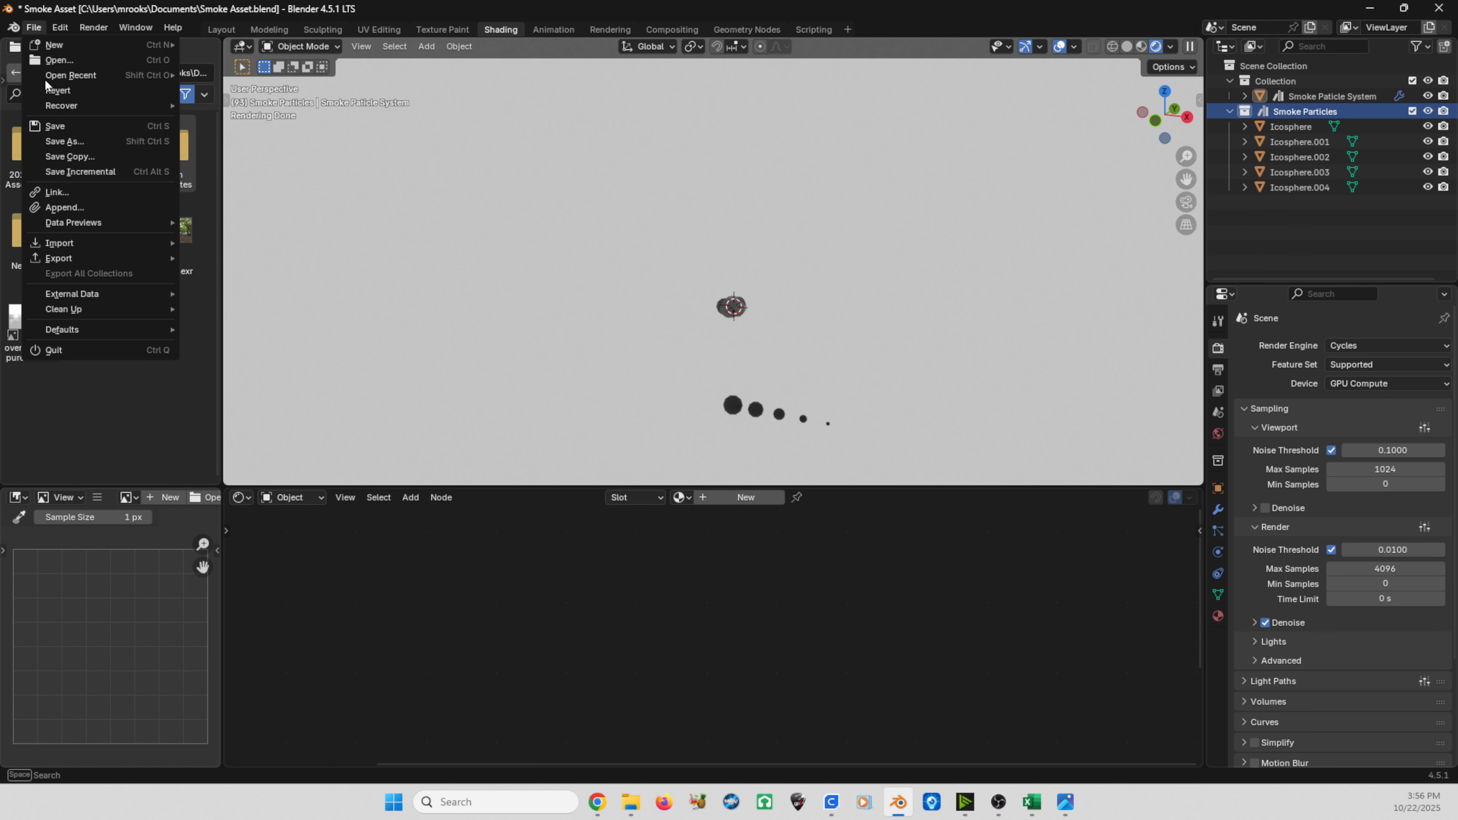
pyautogui.click(55, 125)
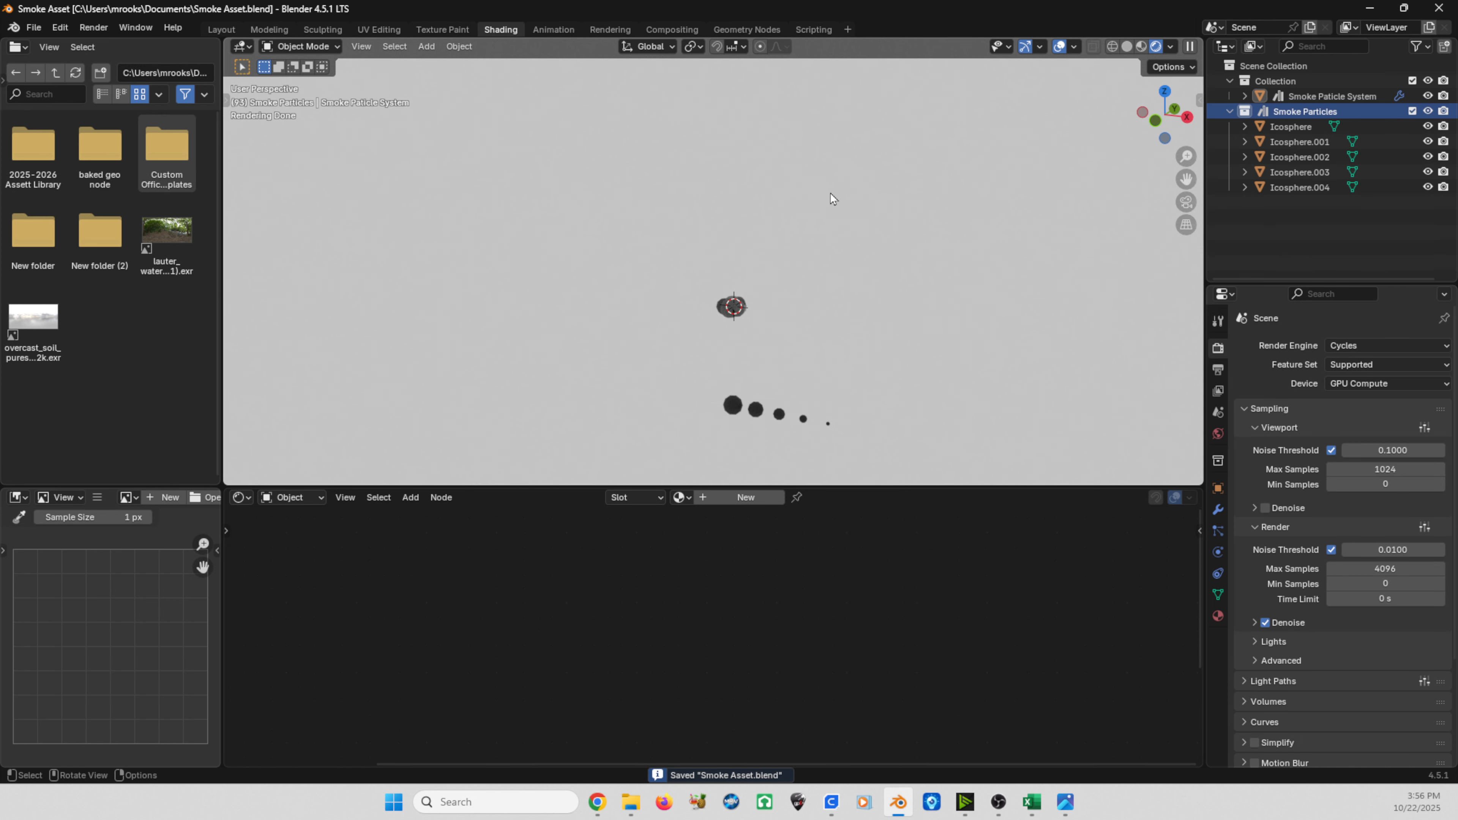